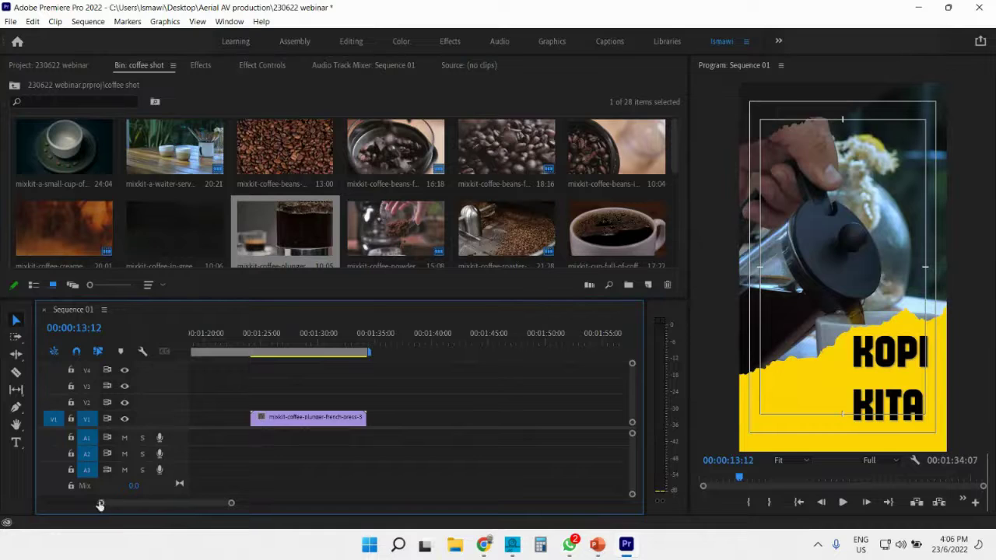
- Scale the french-press plunger clip down to fit the width of the vertical frame
left_click_drag(101, 508, 183, 504)
left_click(521, 336)
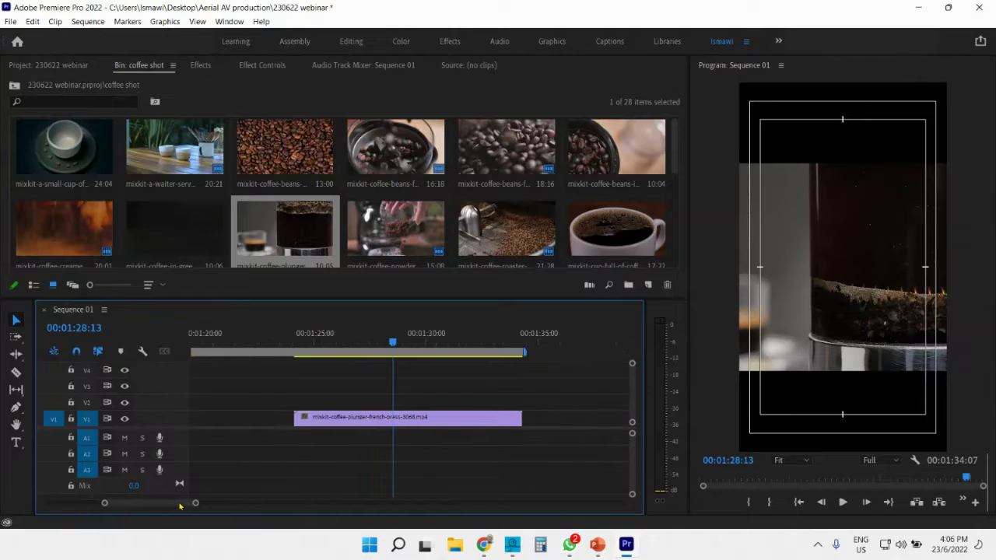
mouse_move(393, 343)
left_mouse_down()
mouse_move(345, 342)
mouse_move(378, 343)
left_mouse_up()
left_click(897, 228)
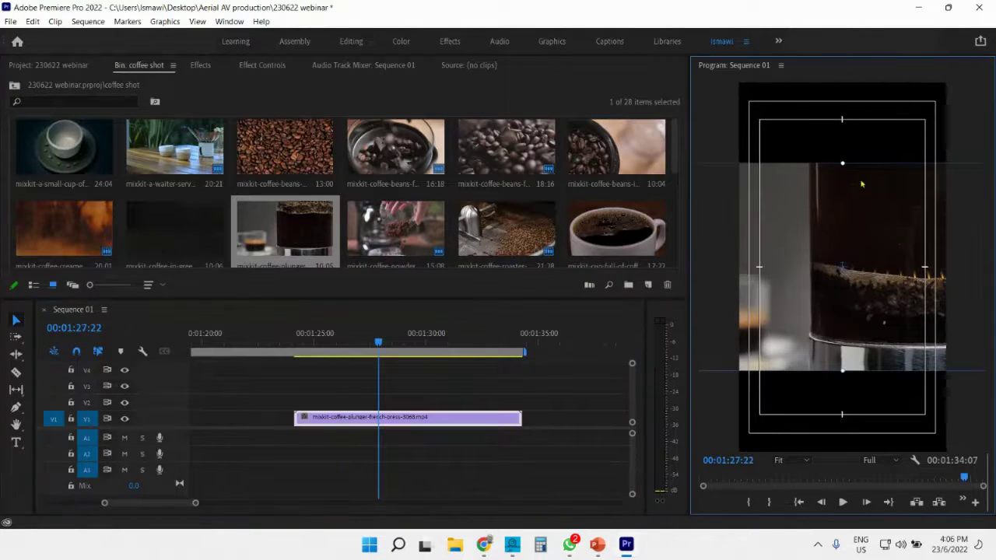
left_click_drag(842, 164, 841, 208)
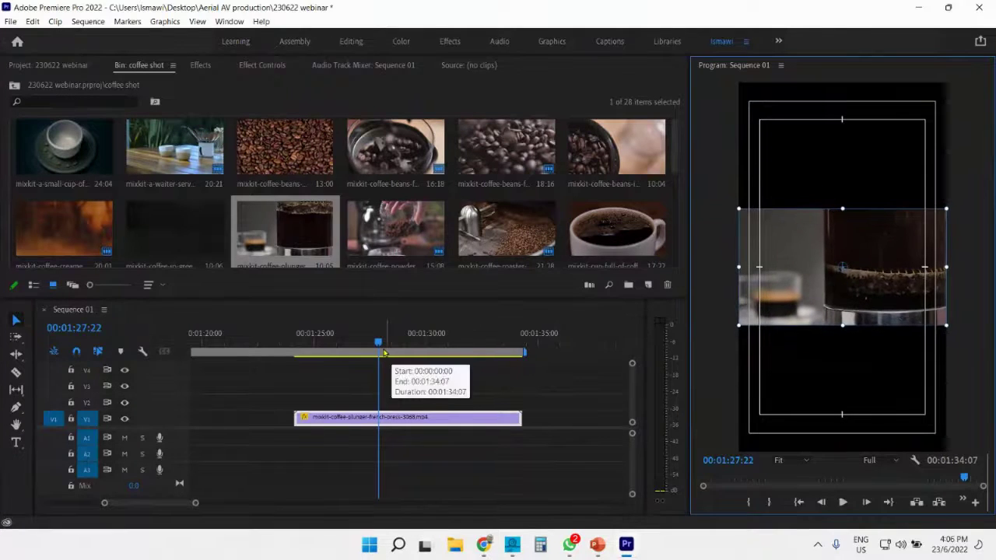
- Scrub through the french-press plunger clip to examine the plunger's movement between 00:01:26:10 and 00:01:28:18
left_click_drag(379, 343, 346, 345)
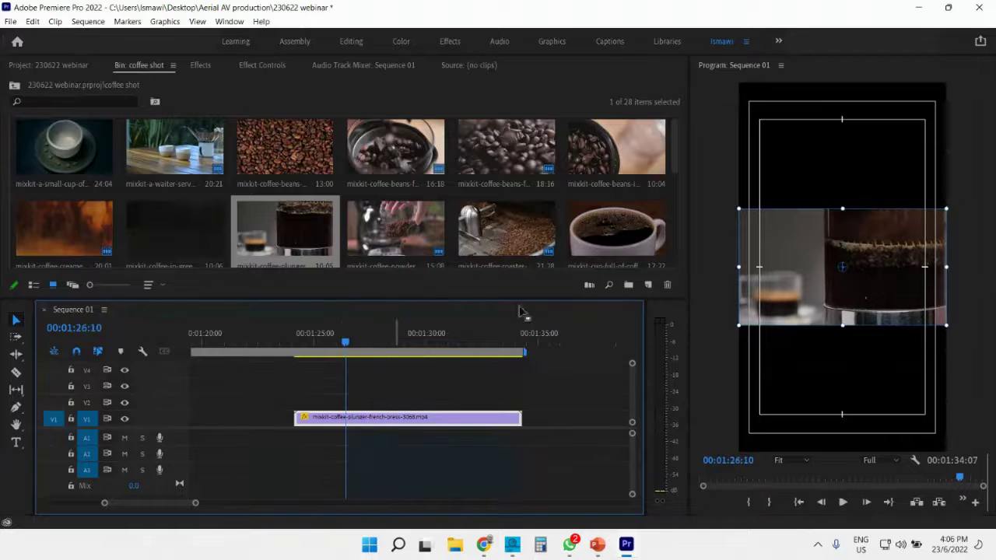
left_click(874, 251)
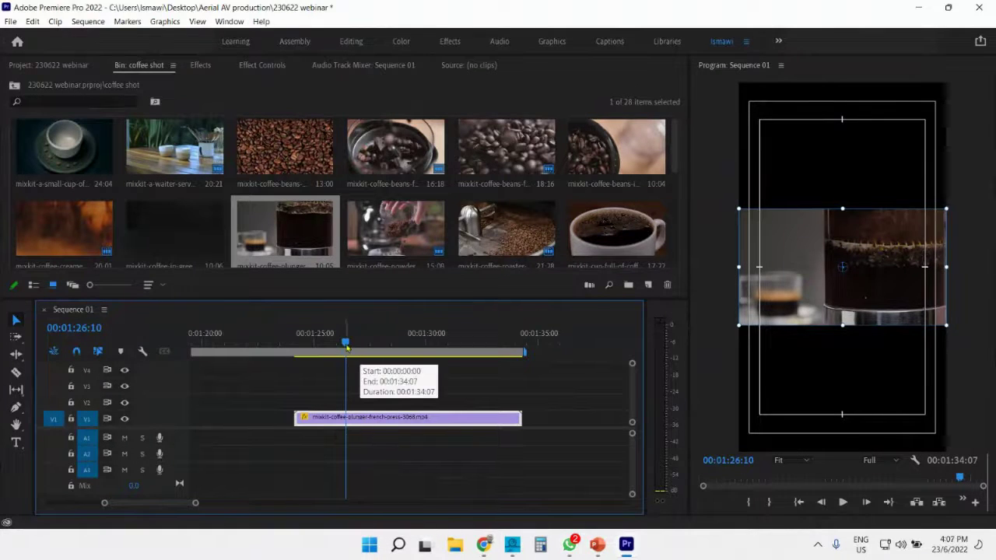
left_click_drag(347, 345, 398, 335)
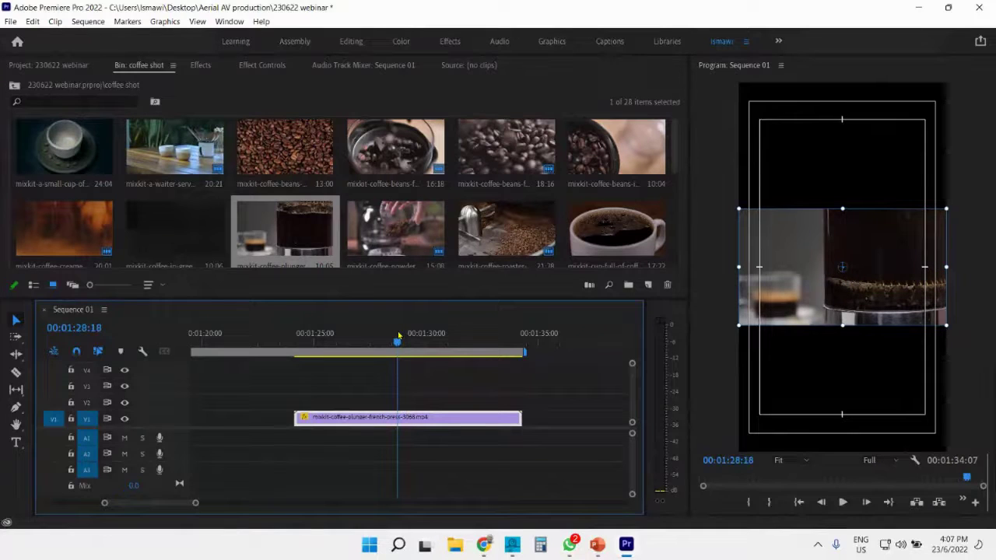
left_click(895, 312)
left_click(897, 221)
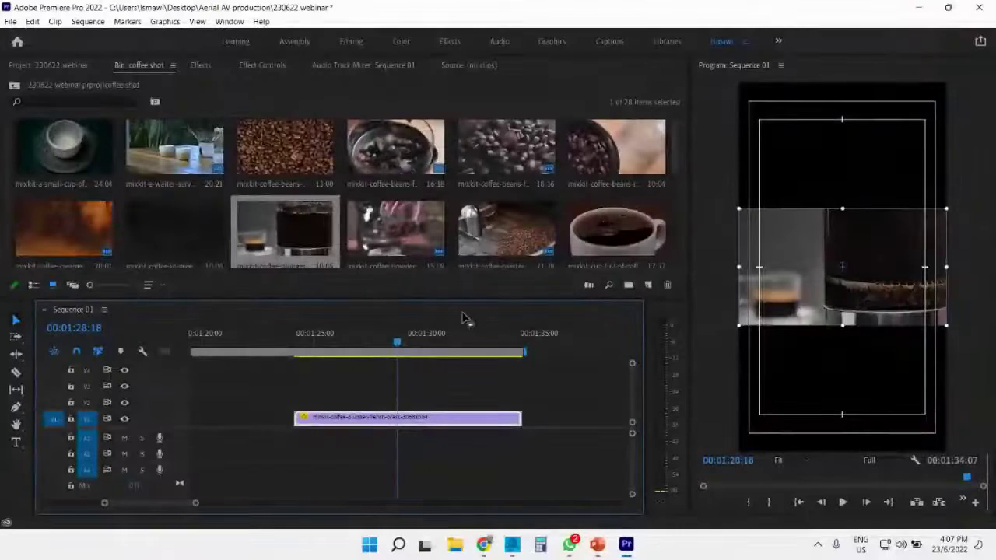
left_click(397, 346)
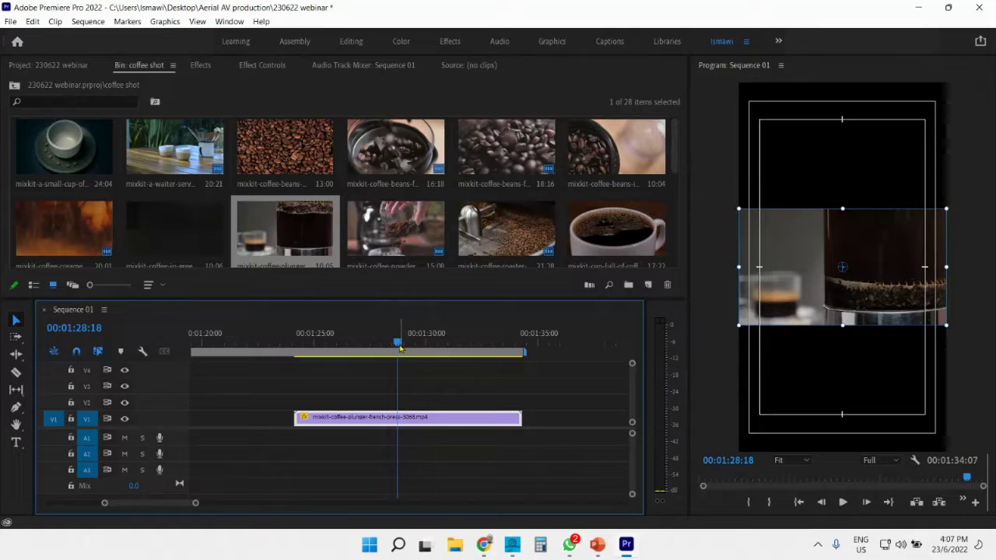
- Cut the french-press plunger clip at 00:01:25:07 and 00:01:28:21, enlarging the V1 track height to show thumbnails
left_click_drag(397, 344, 321, 332)
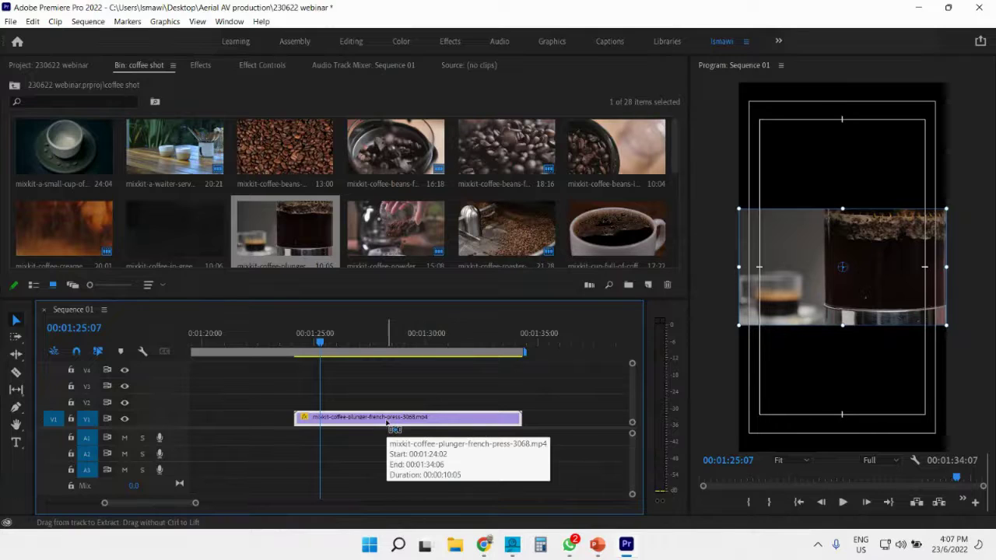
key("ctrl+k")
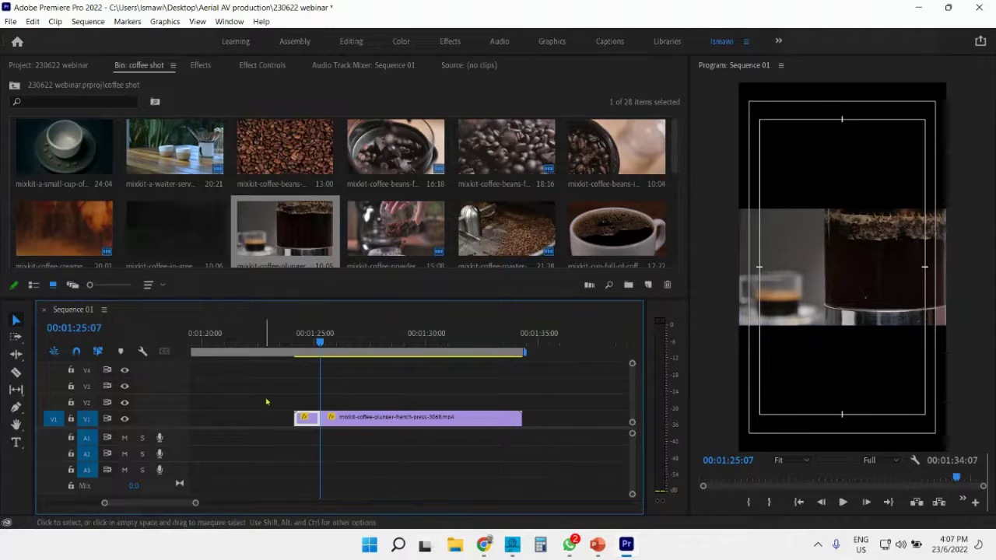
left_click_drag(176, 411, 175, 395)
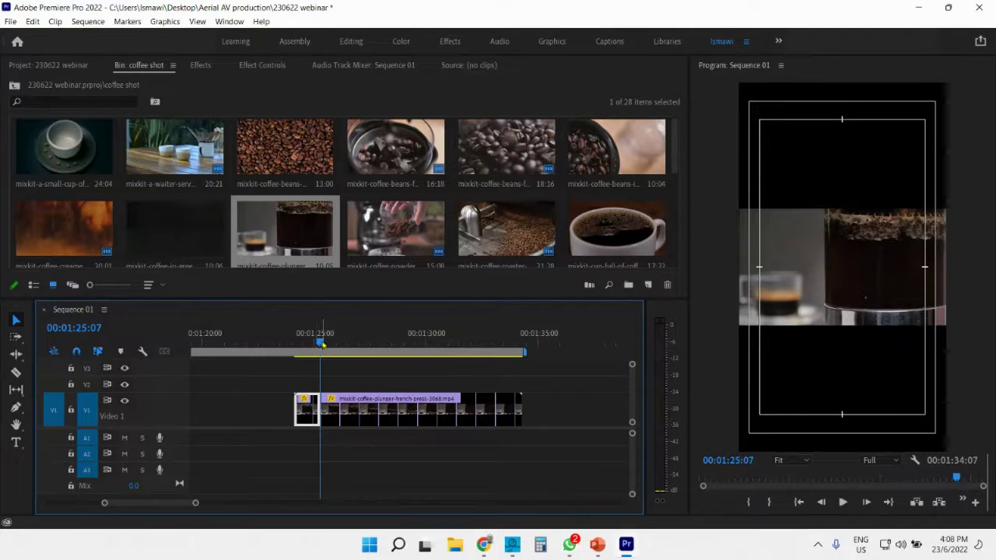
left_click_drag(323, 345, 403, 349)
left_click(459, 412)
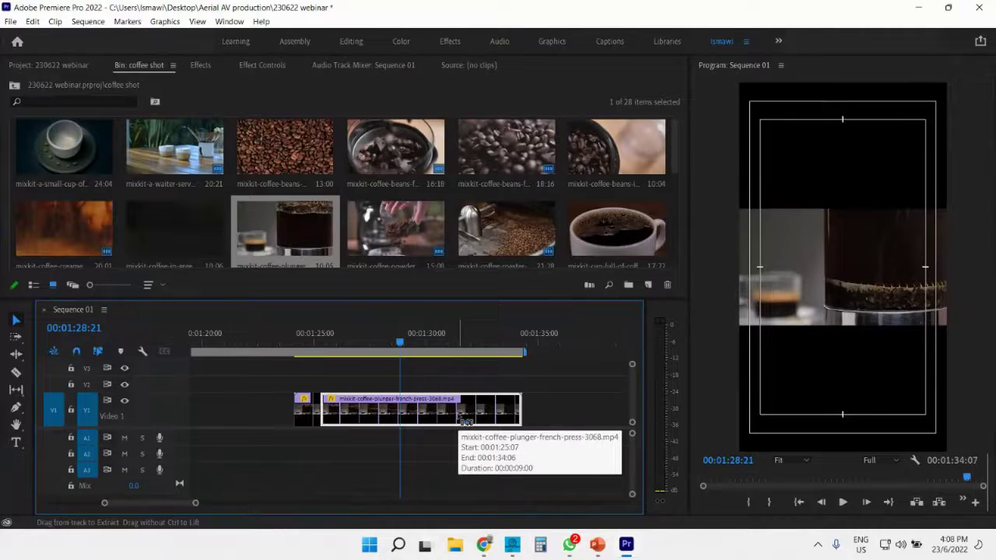
key("ctrl+k")
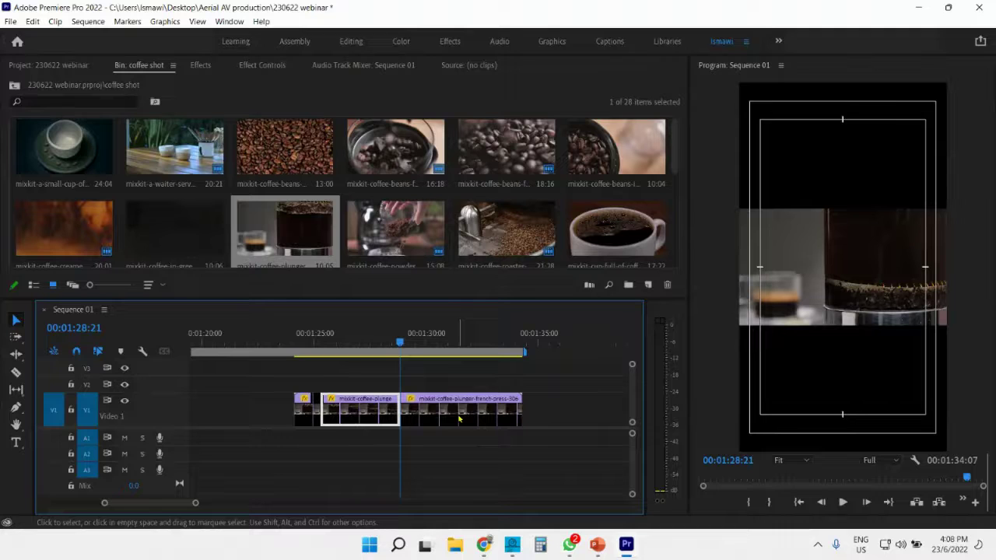
- Delete the segments before and after the cuts, keeping only the middle part of the plunger clip
left_click(459, 418)
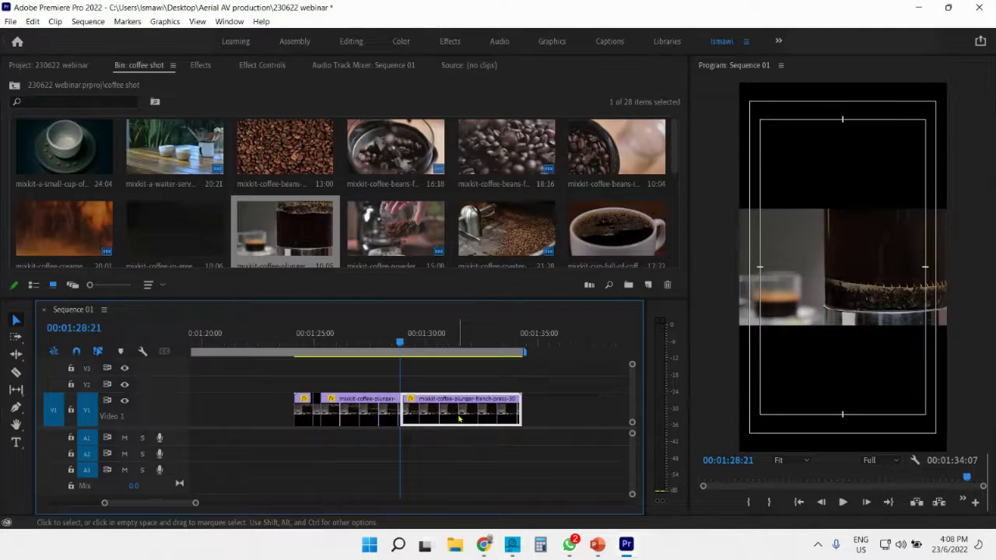
key("Delete")
left_click(307, 409)
key("Delete")
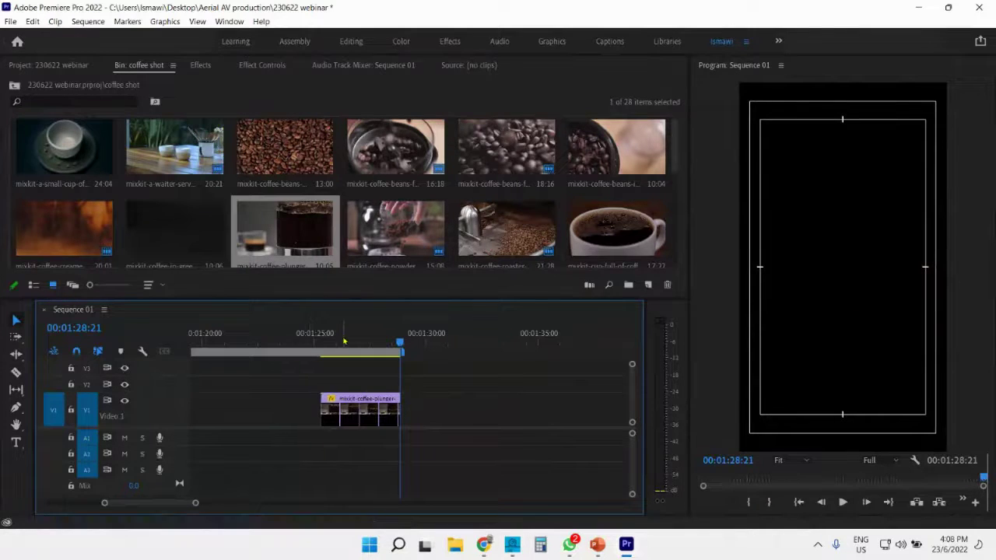
- Play back the sequence and place the playhead on the trimmed plunger clip at 00:01:26:22
left_click_drag(343, 341, 322, 341)
key("space")
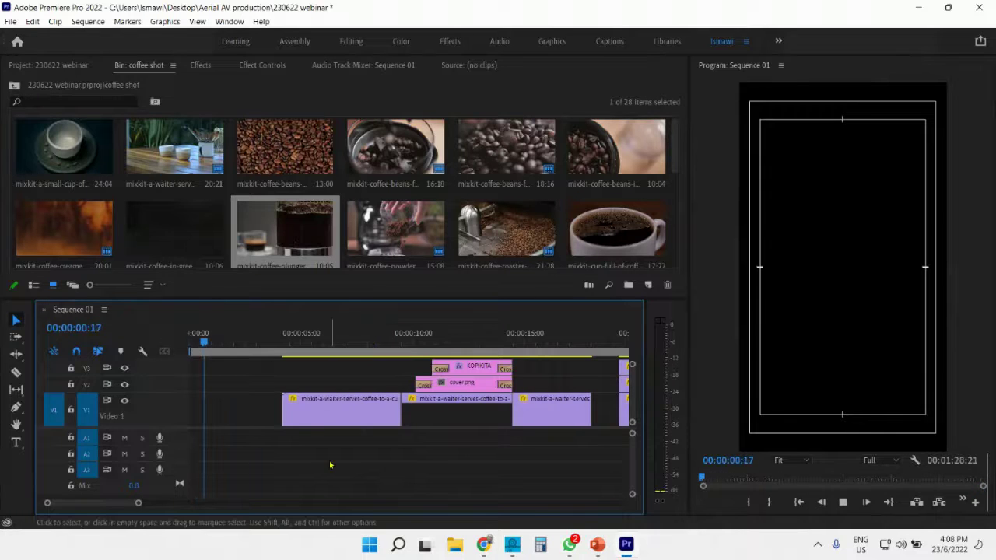
left_click_drag(139, 503, 152, 503)
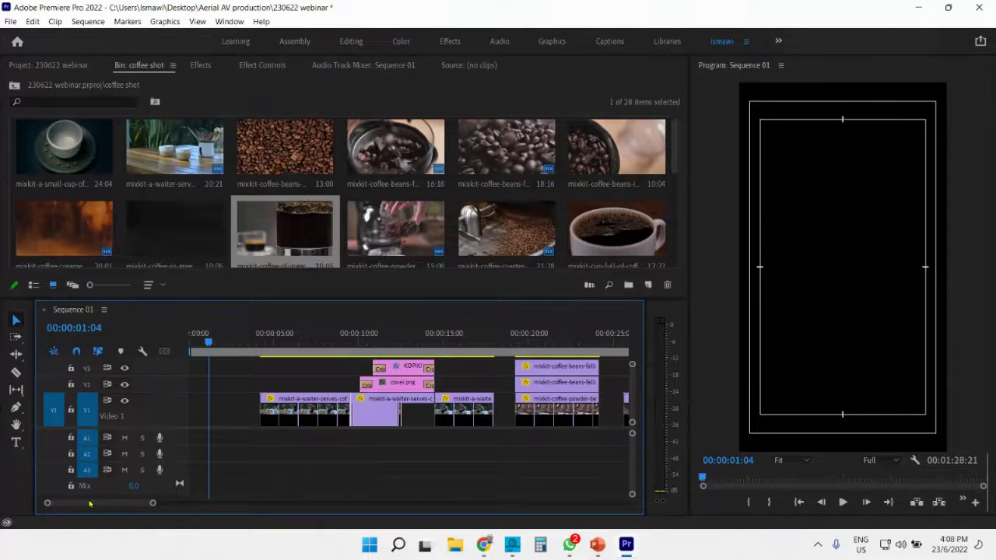
left_click_drag(94, 504, 138, 505)
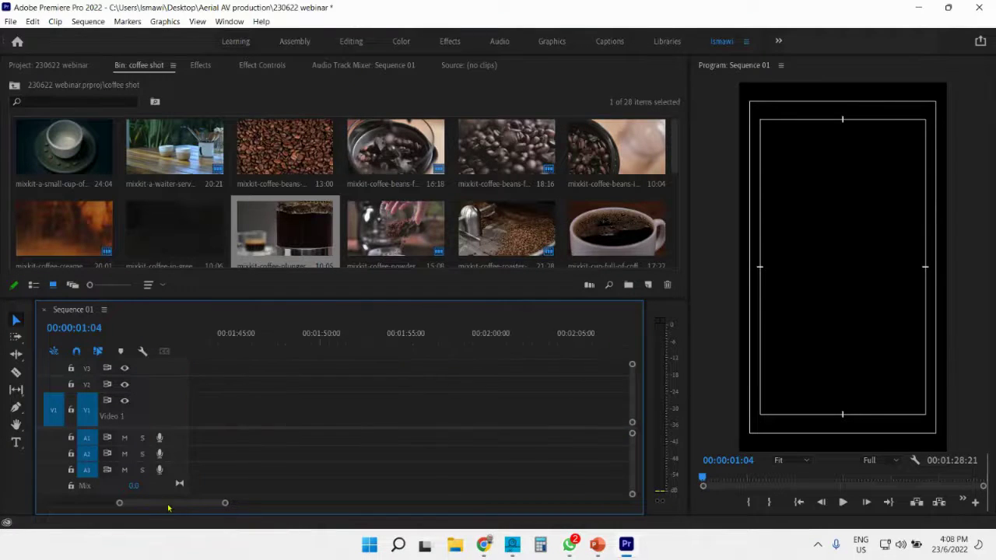
left_click(540, 343)
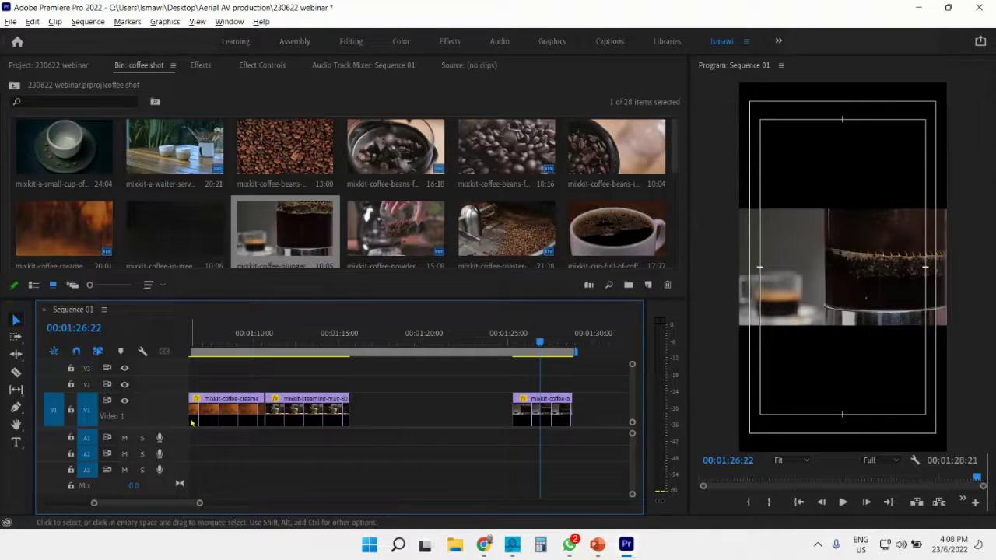
- Switch to the PowerPoint slide show to view the Freeze Frame slide, and return to Premiere Pro
key("super+Tab")
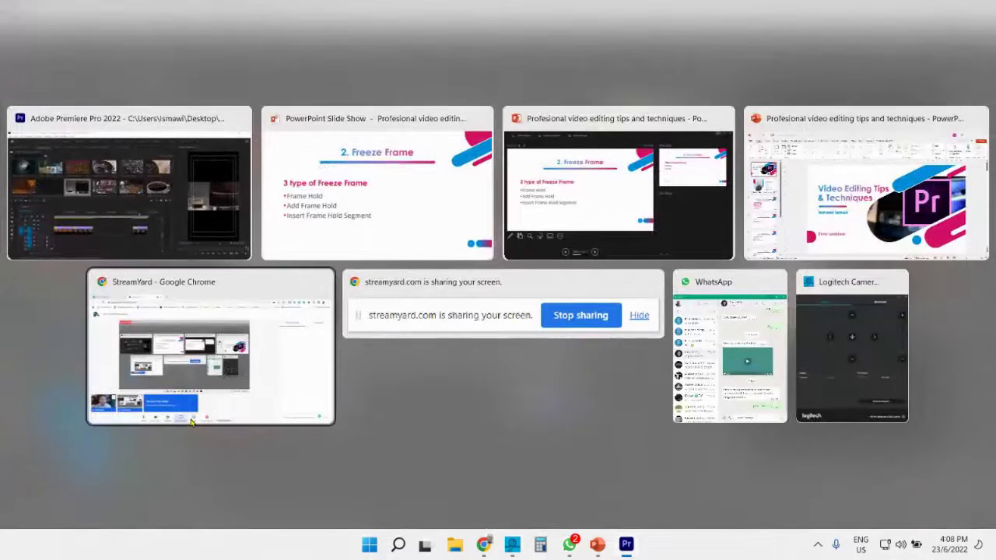
left_click(348, 217)
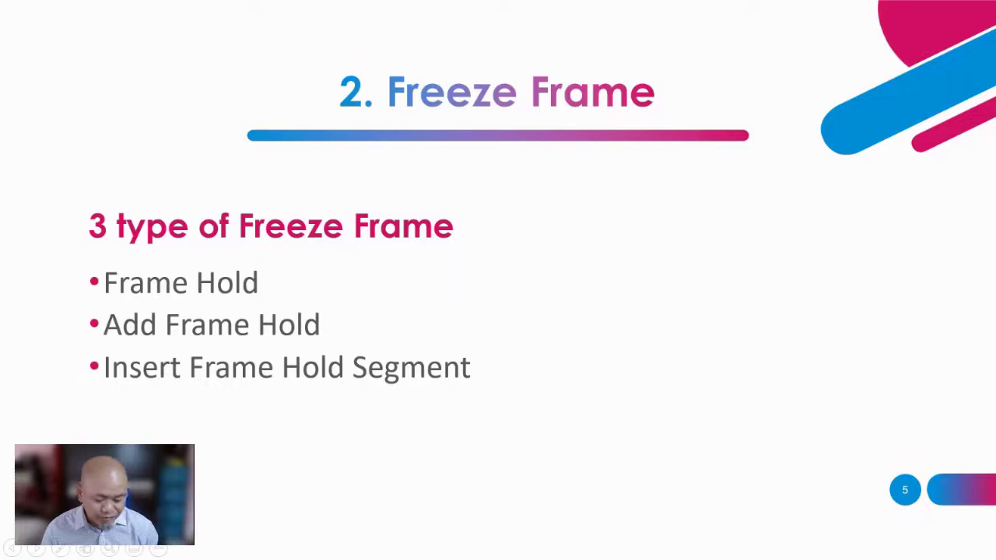
key("alt+Tab")
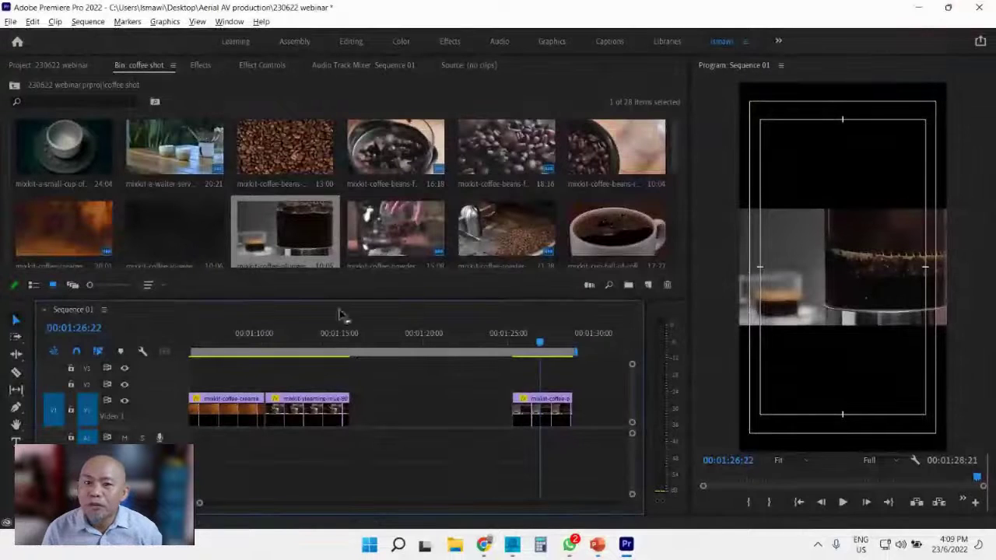
- Enlarge the timeline area, play back the opening waiter clips with the KOPI KITA title, and place the playhead at 00:00:11:19
scroll(409, 404, "up", 5)
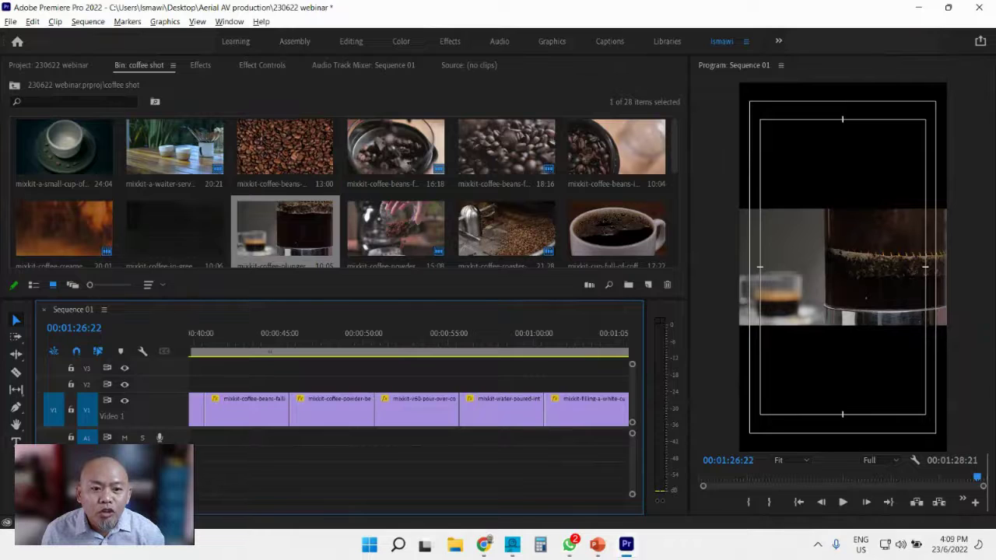
left_click(205, 342)
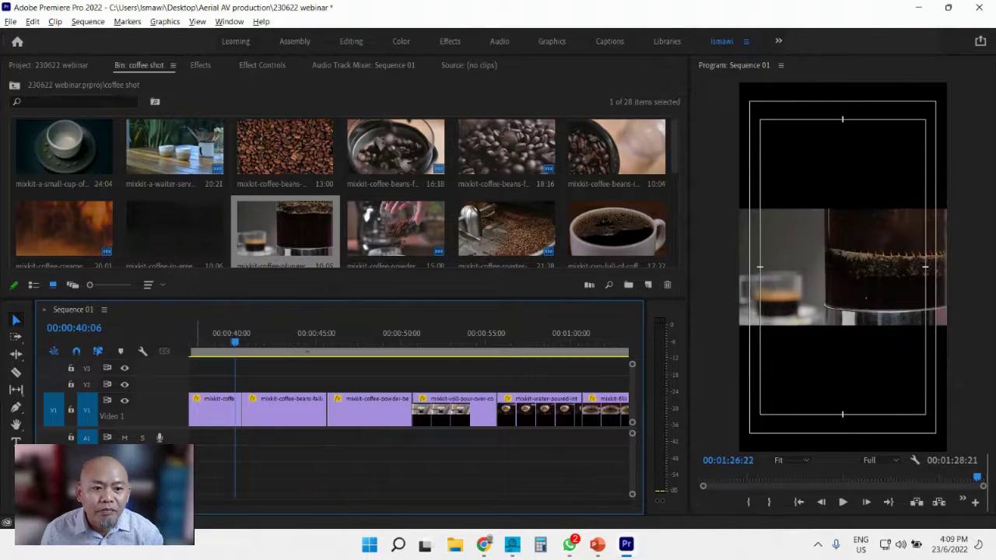
scroll(408, 404, "up", 6)
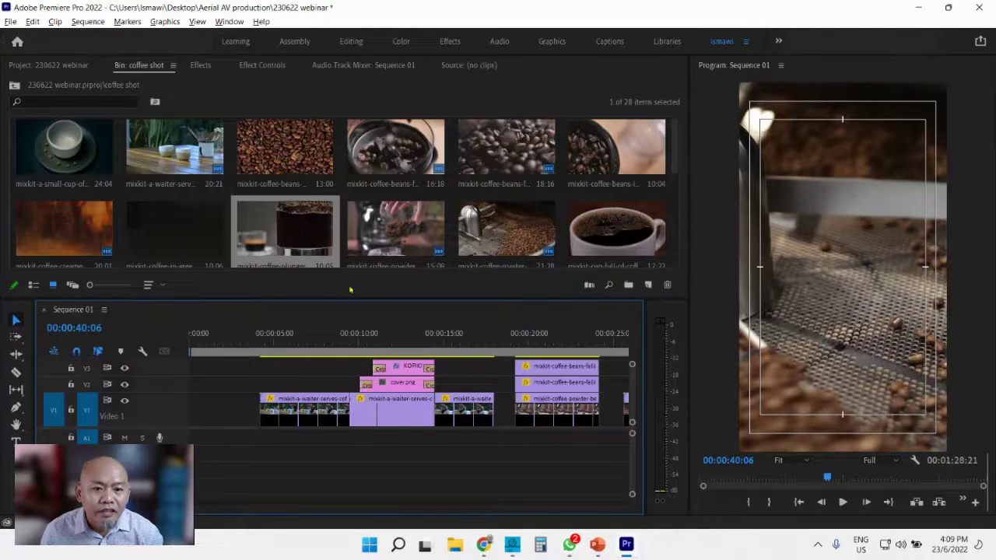
left_click_drag(356, 299, 360, 277)
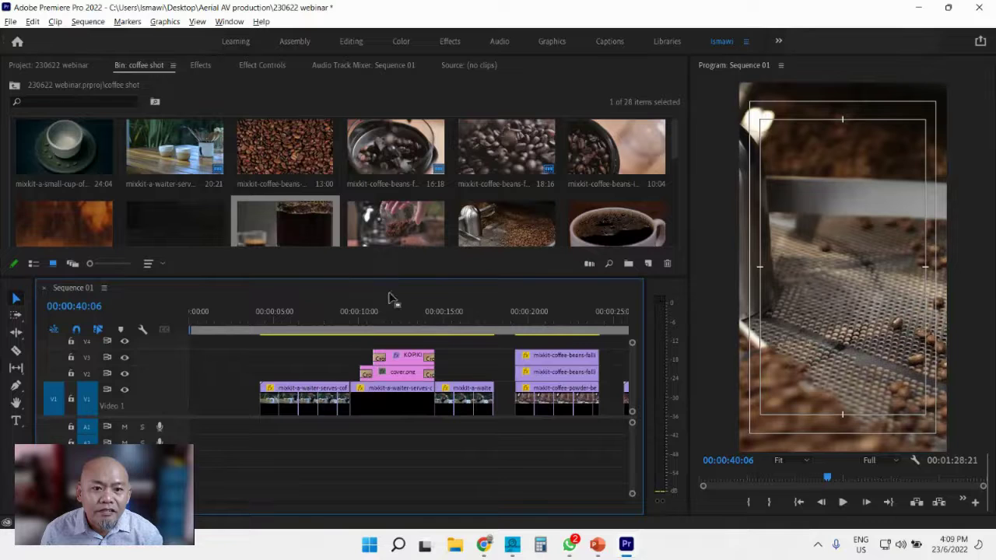
left_click(357, 320)
left_click_drag(356, 320, 259, 320)
key("space")
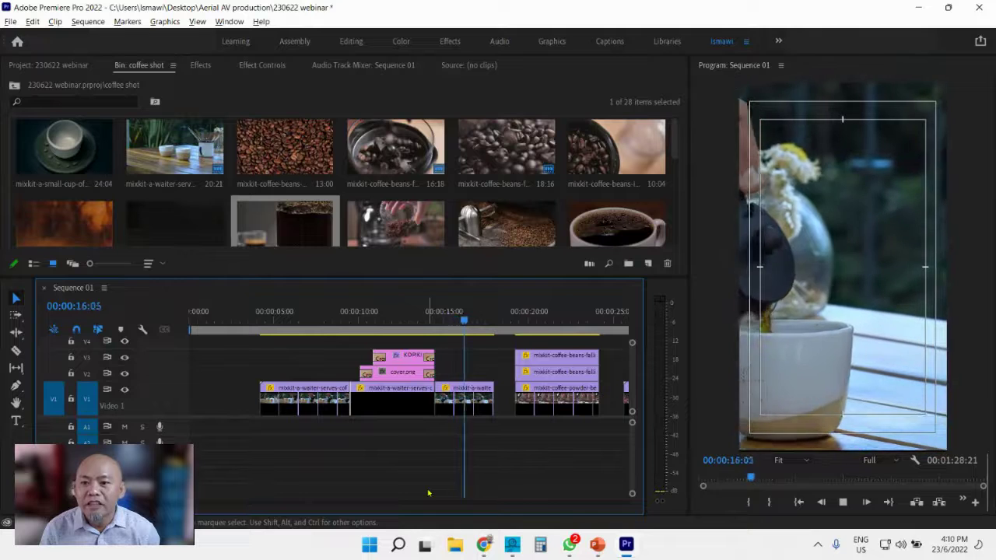
key("space")
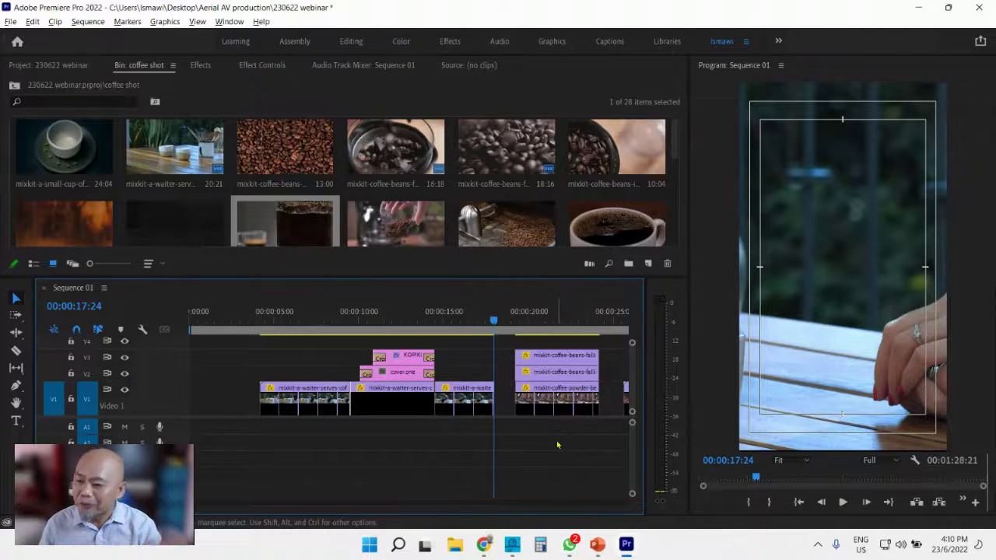
left_click(391, 319)
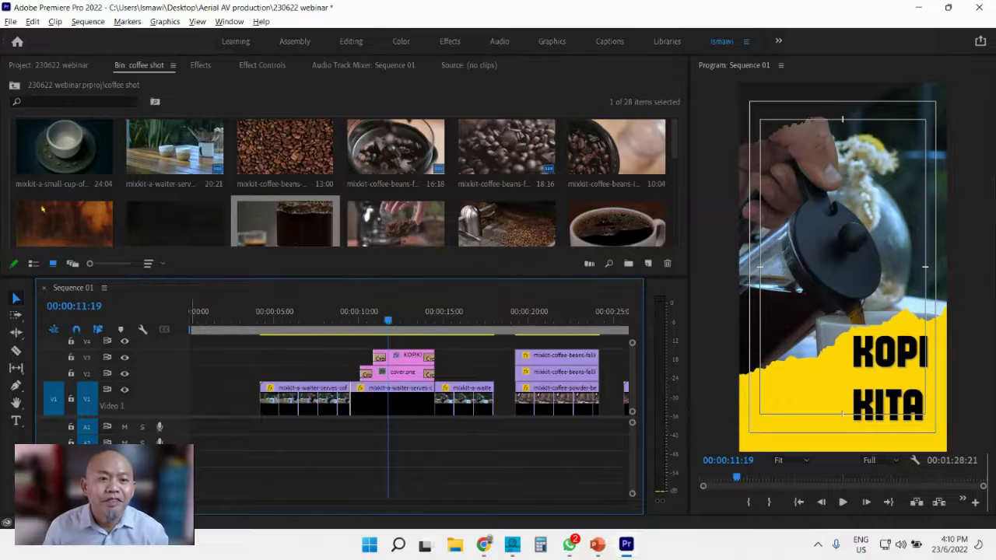
- Shift all clips in the sequence 15 seconds later with the Track Select Forward tool, and return to the Selection tool
left_click(16, 315)
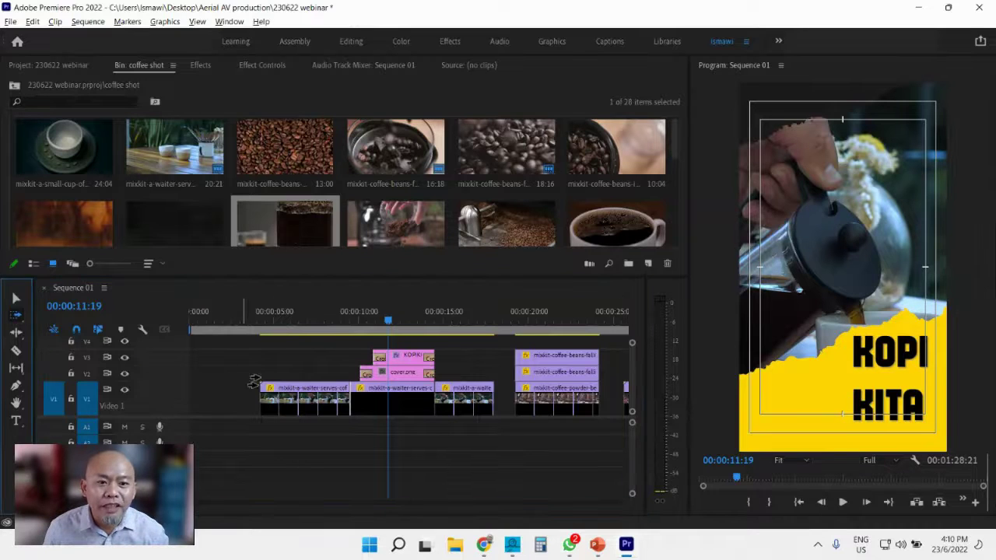
left_click(121, 551)
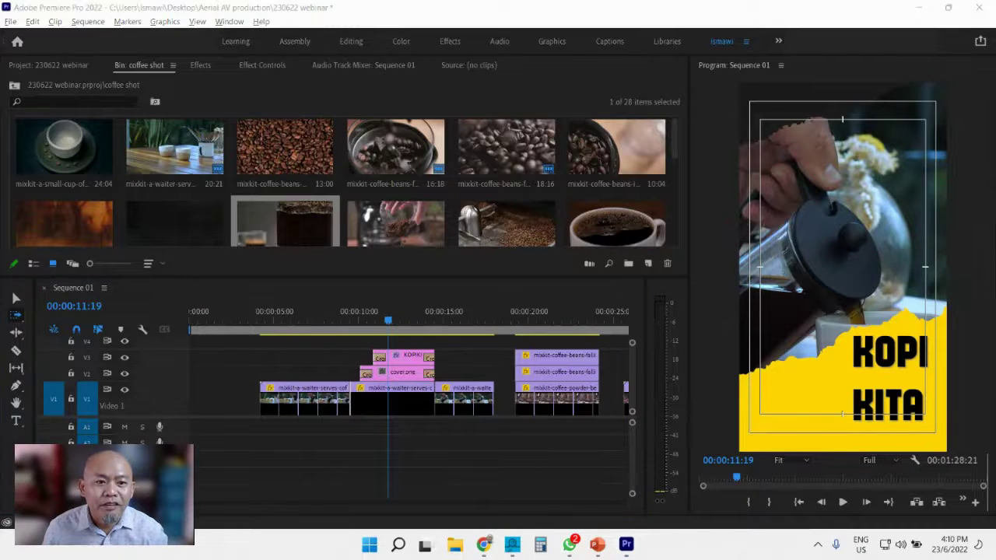
left_click(269, 388)
left_click_drag(269, 387, 526, 388)
left_click(16, 298)
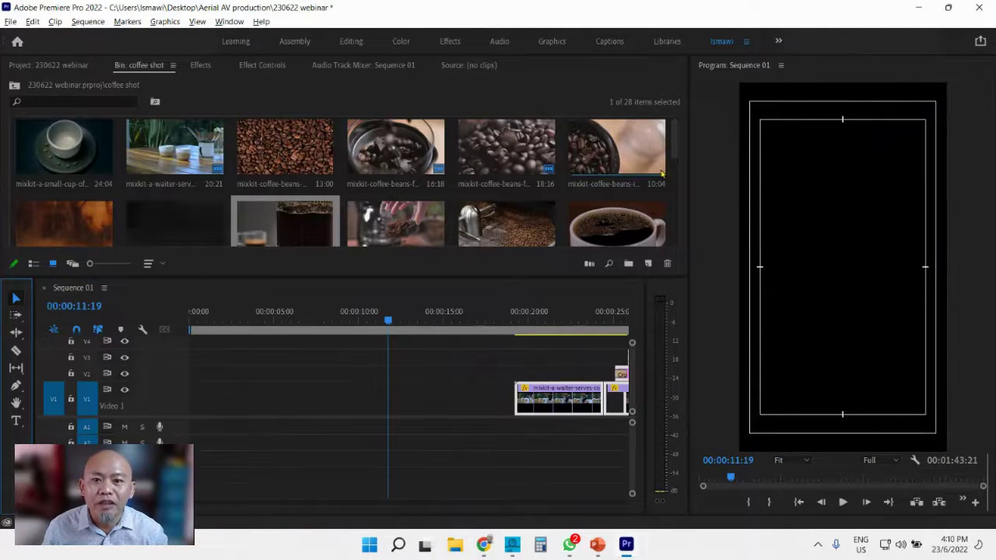
- Browse the coffee shot bin for a clip to use in the empty opening of the sequence
left_click_drag(672, 153, 680, 209)
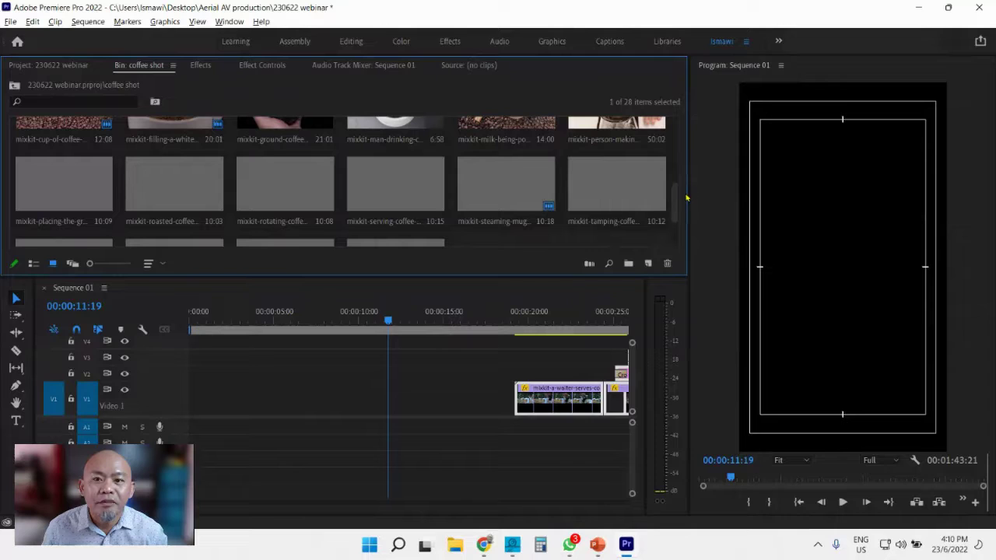
left_click(559, 364)
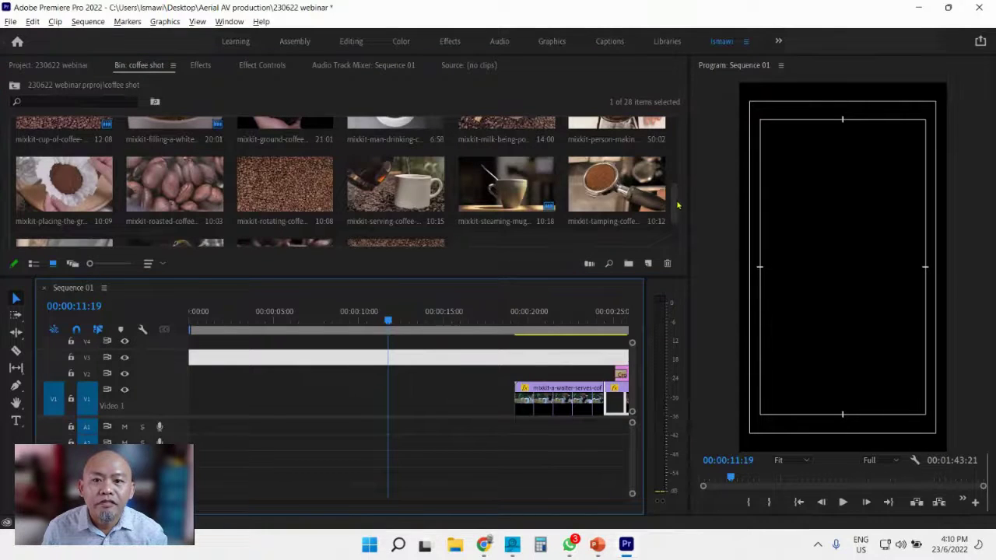
left_click_drag(678, 205, 677, 132)
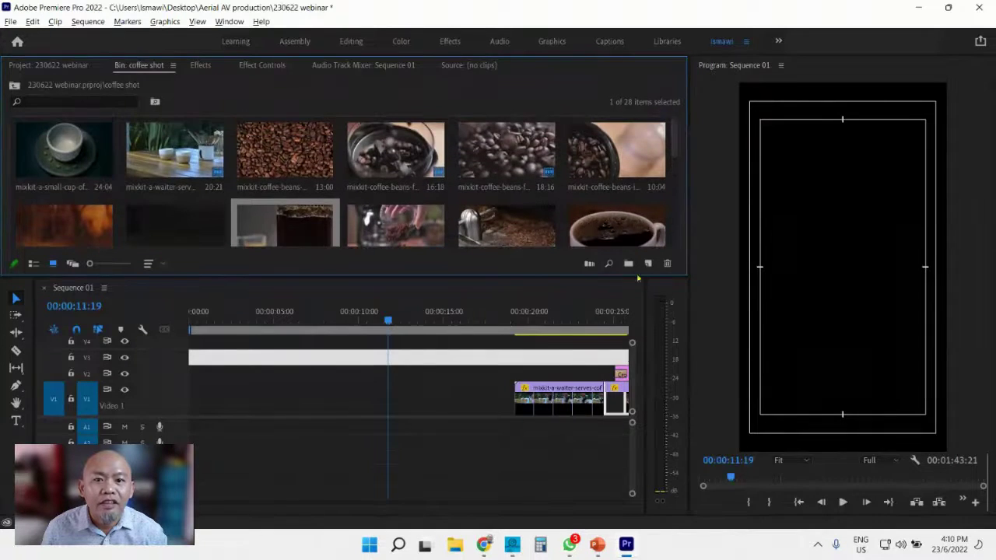
- Copy the waiter-serves-coffee clip into the empty opening of V1, lengthen it to fill the gap, and move it to the sequence start
left_click(554, 387)
left_click_drag(554, 387, 506, 399)
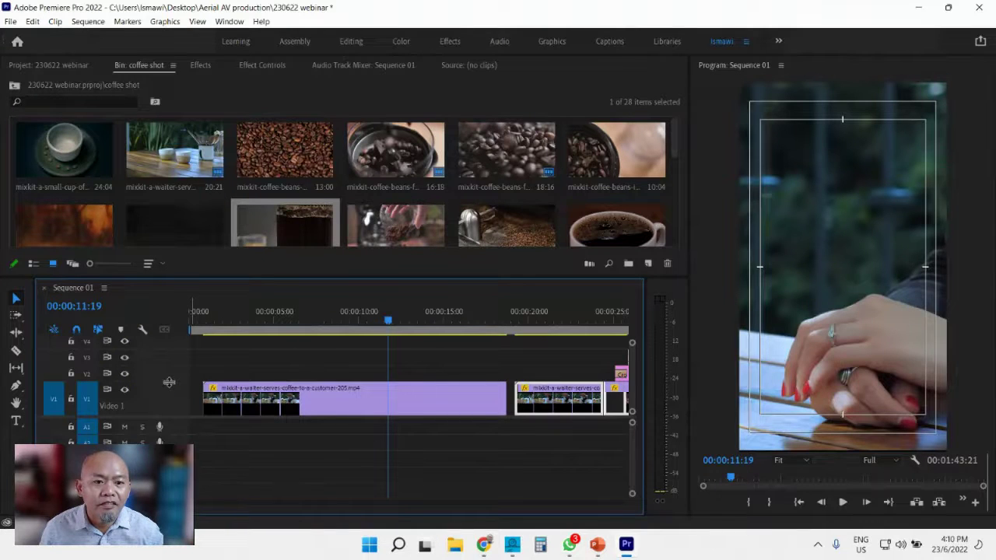
left_click_drag(169, 382, 169, 394)
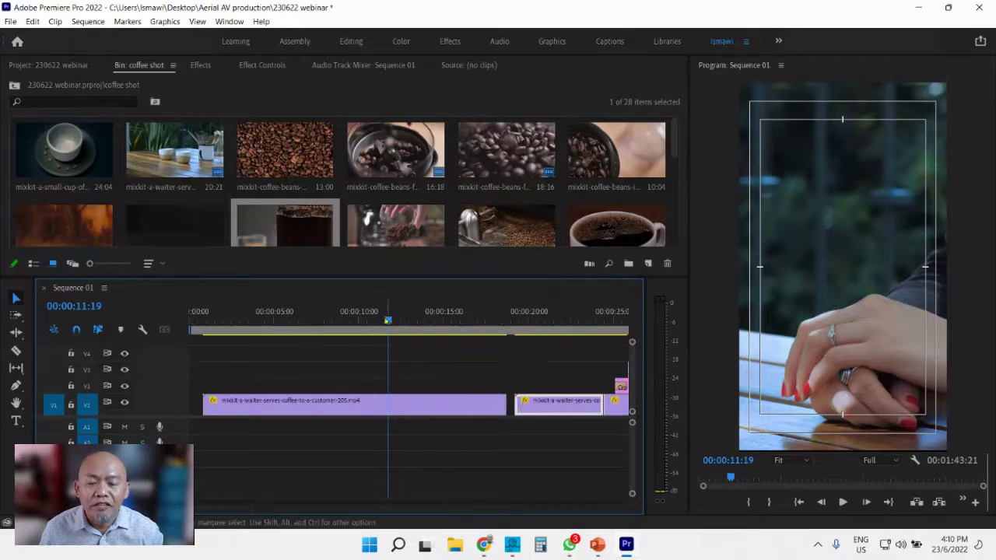
left_click_drag(387, 320, 233, 320)
left_click_drag(411, 408, 394, 413)
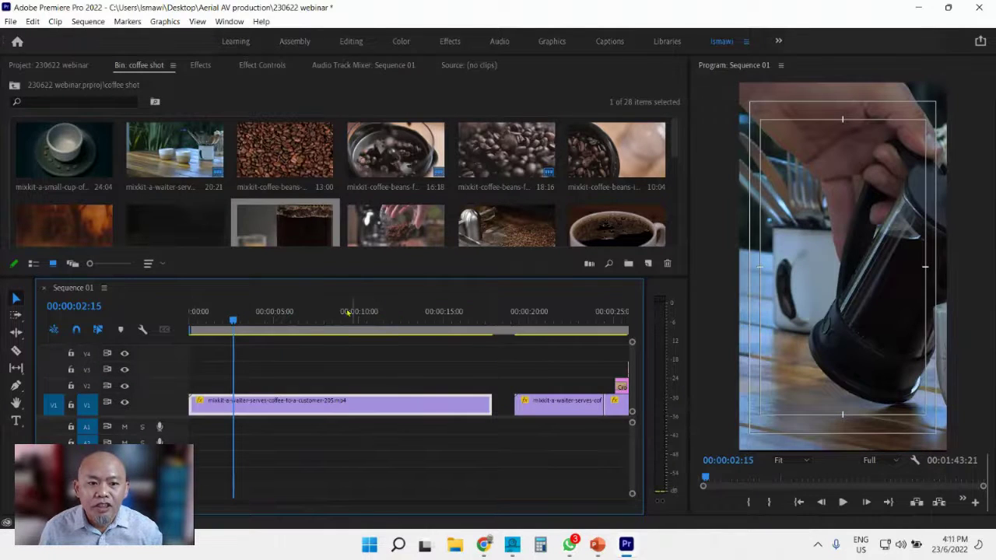
- Shift all clips after the opening waiter clip about 15 seconds later with Track Select Forward, and extend the opening clip to its full length
left_click_drag(225, 319, 201, 320)
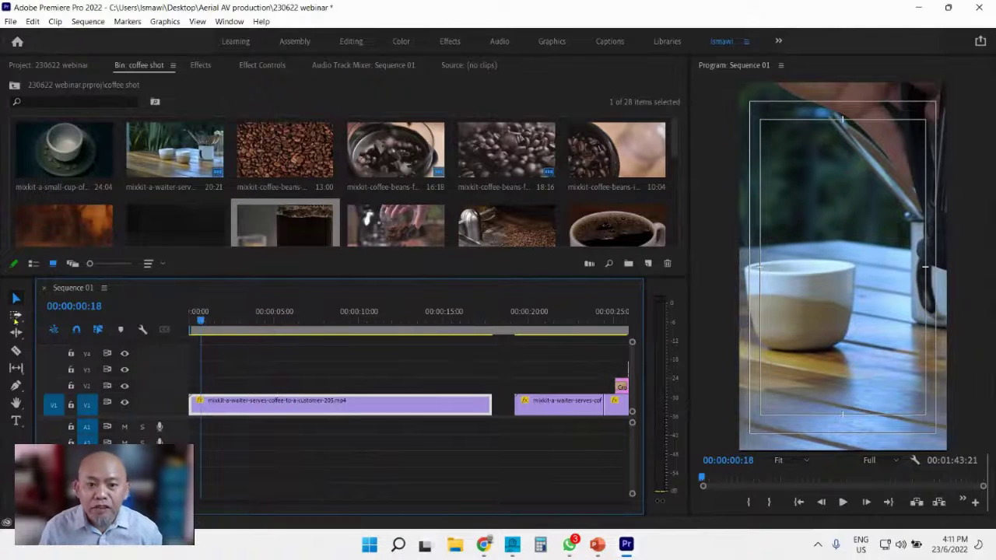
key("backslash")
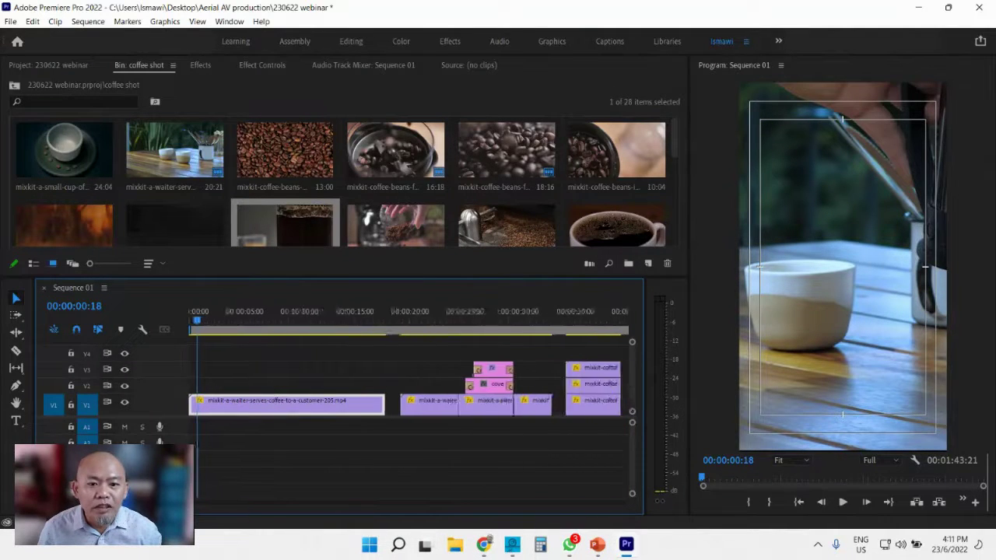
left_click(15, 316)
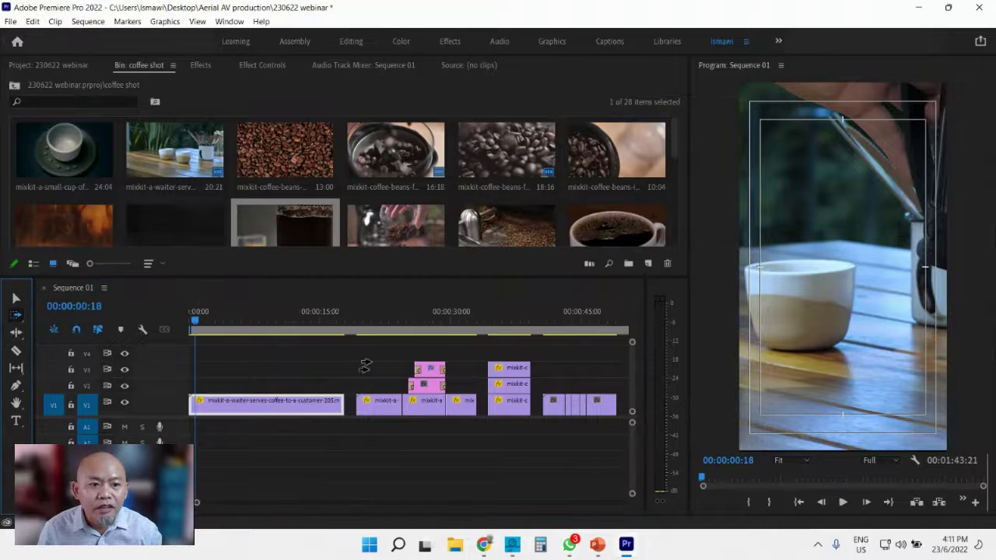
left_click(366, 402)
left_click_drag(366, 401, 498, 404)
left_click(16, 297)
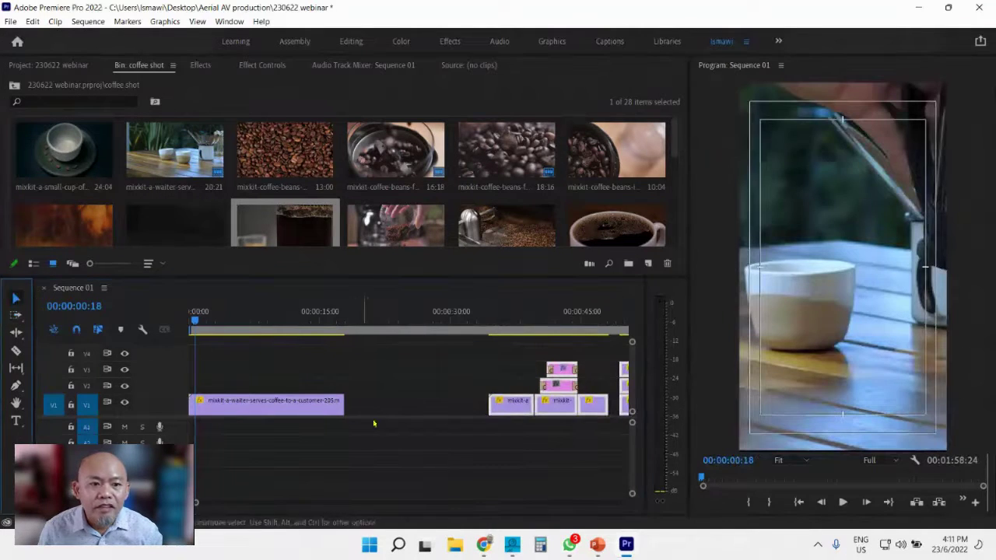
left_click_drag(338, 406, 454, 410)
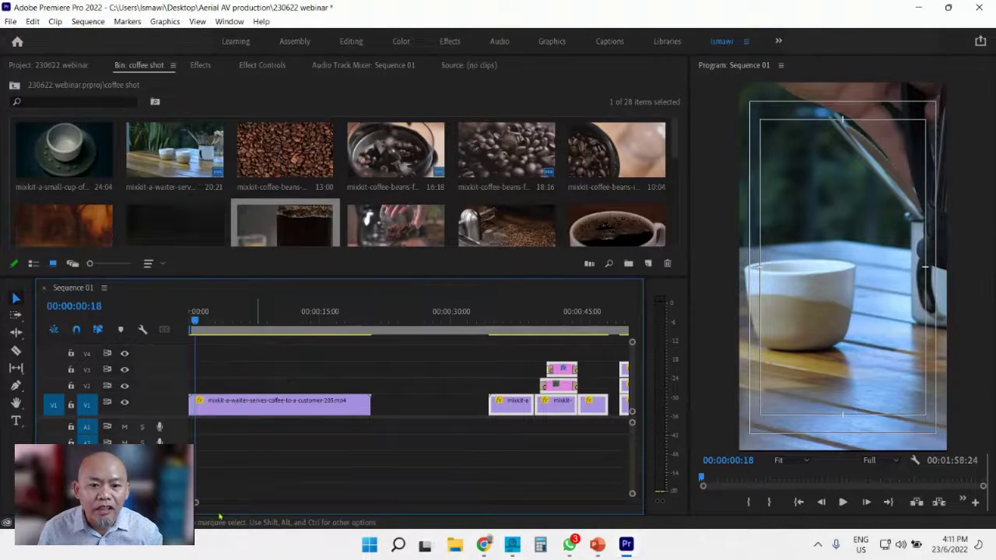
- Play back the opening waiter clip from the sequence start to 00:00:10:00
scroll(196, 506, "up", 5)
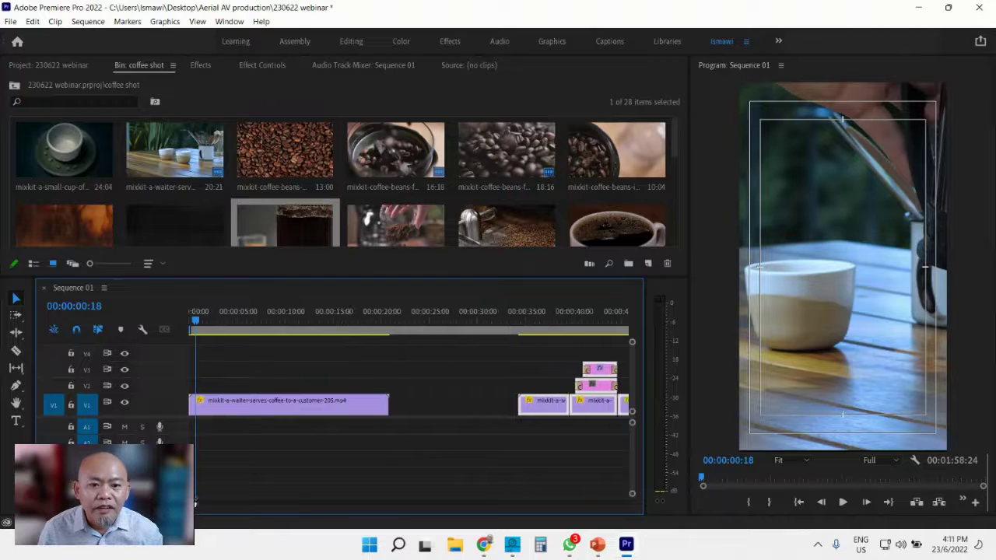
left_click(188, 319)
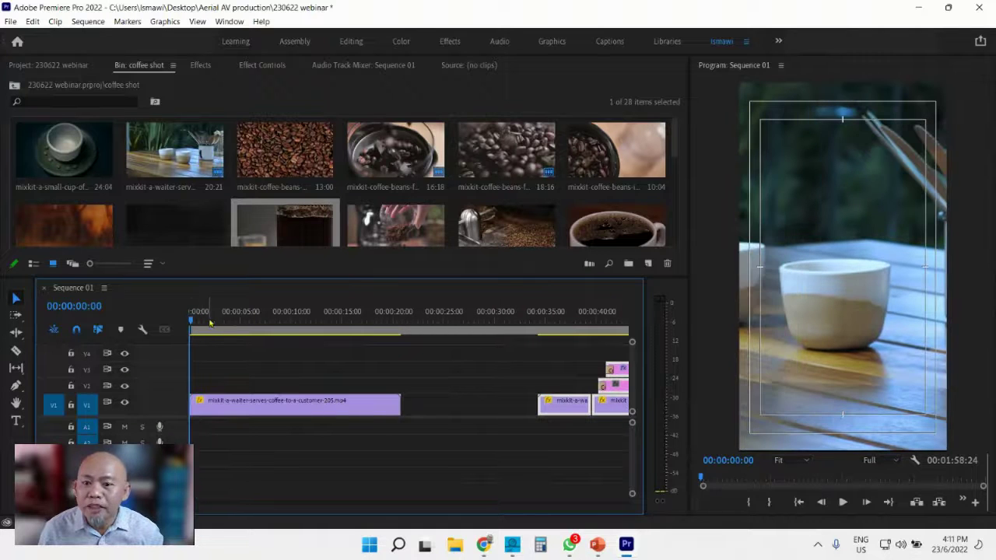
key("space")
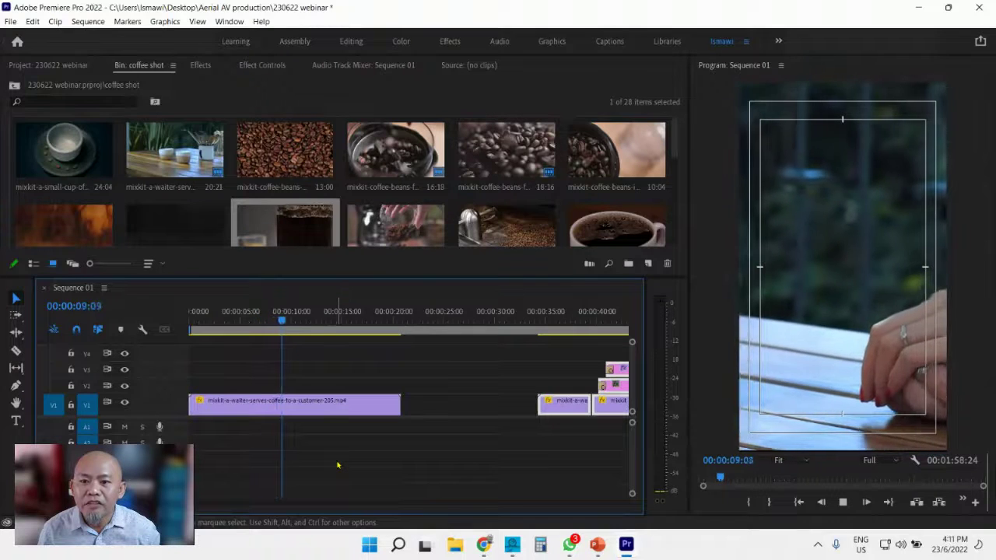
key("space")
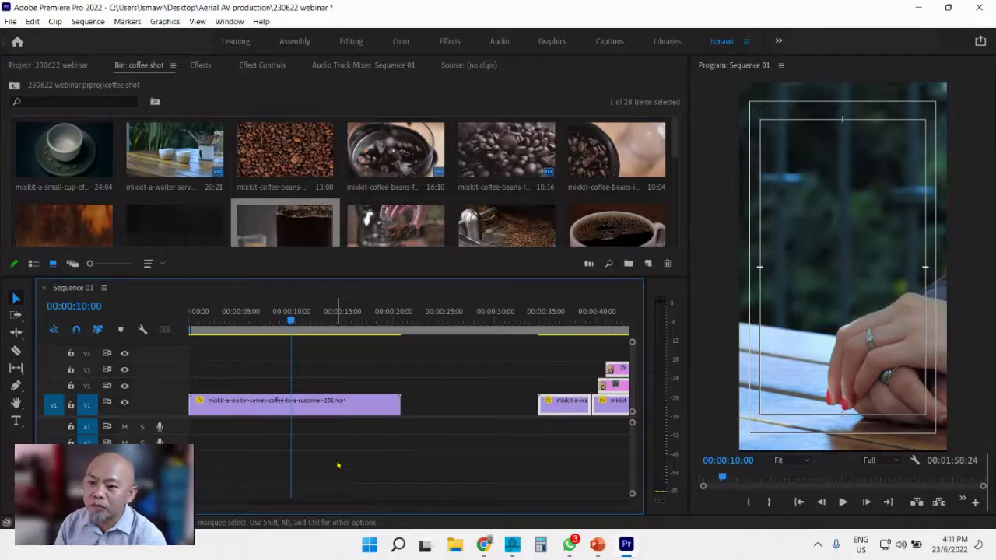
key("ctrl+s")
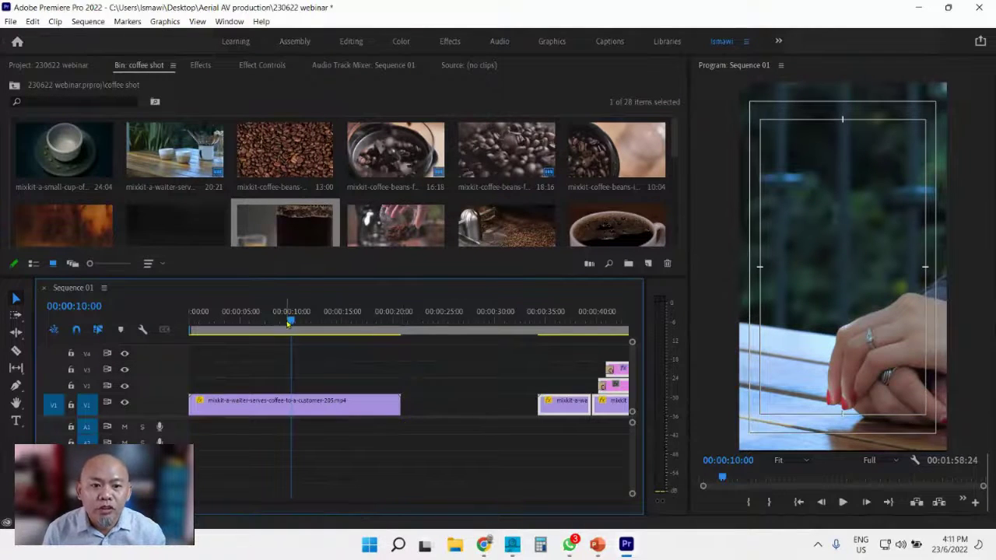
- Hold the whole opening waiter clip on the pouring frame at 00:00:05:03 using Frame Hold Options with Hold On and Source Timecode
left_click_drag(290, 323, 234, 324)
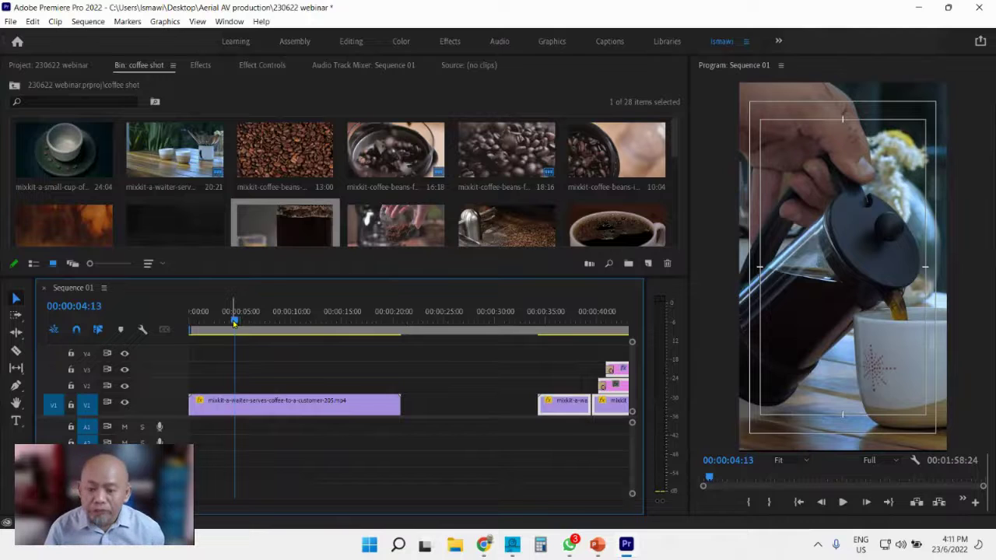
left_click_drag(233, 323, 236, 323)
key("Right")
key("Right")
key("Right")
key("Right")
key("Right")
key("Right")
key("Right")
key("Right")
key("Right")
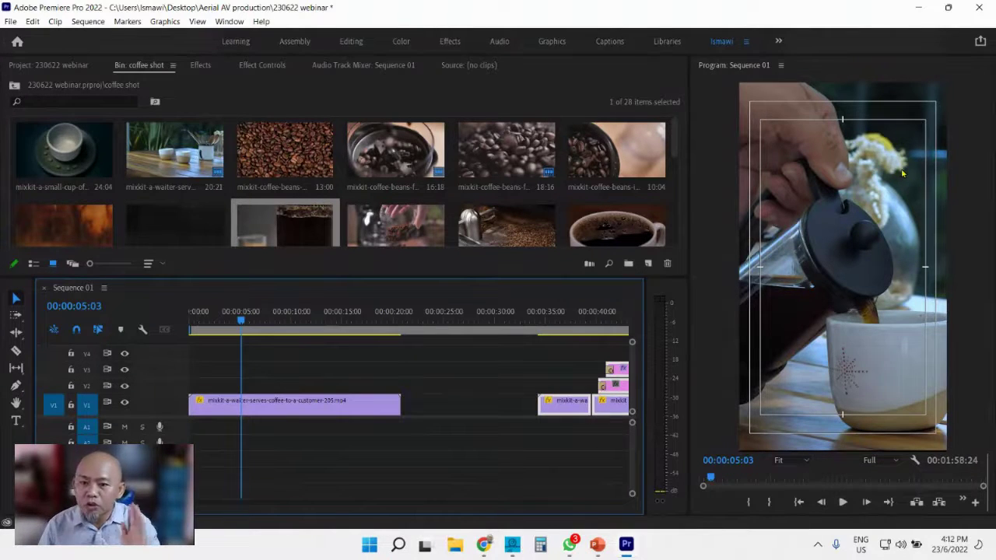
left_click(269, 412)
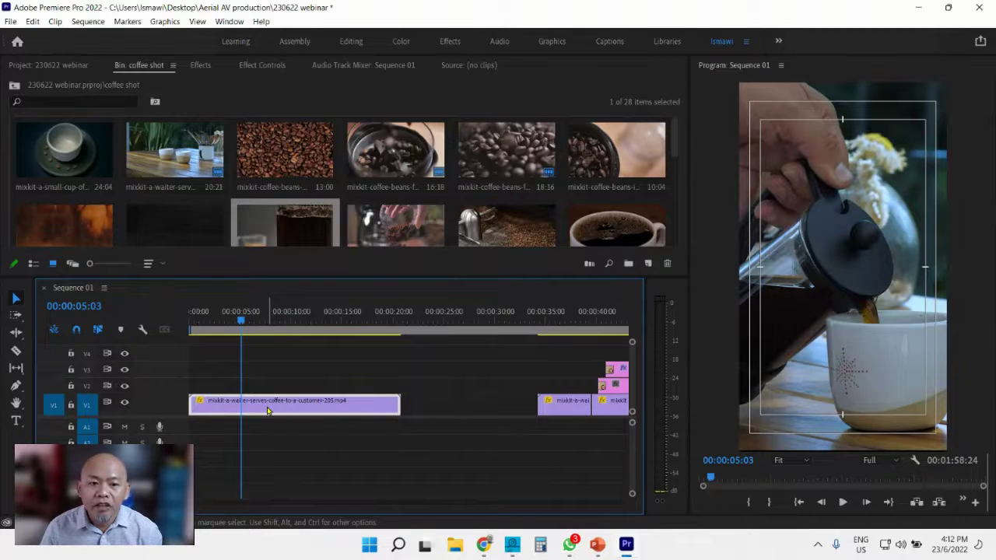
right_click(268, 411)
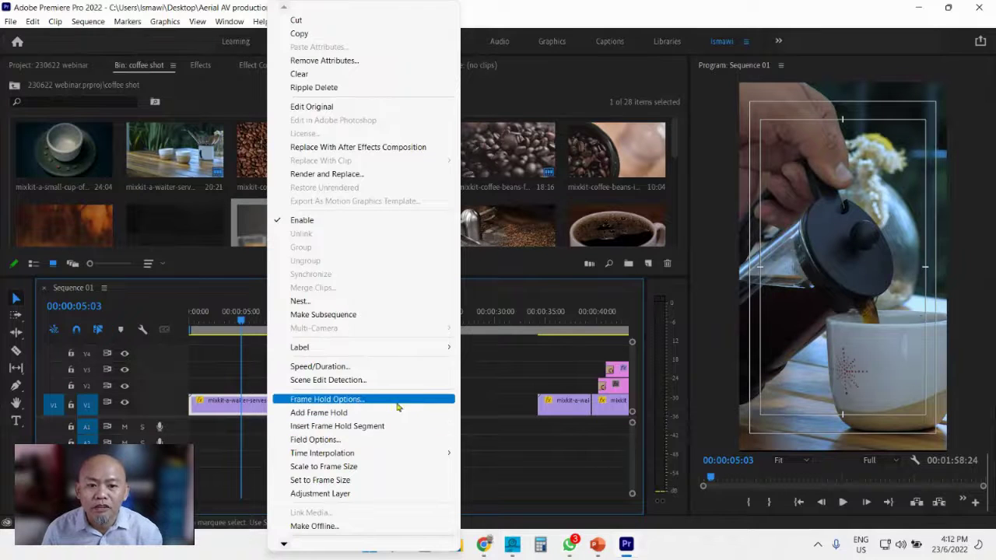
left_click(365, 404)
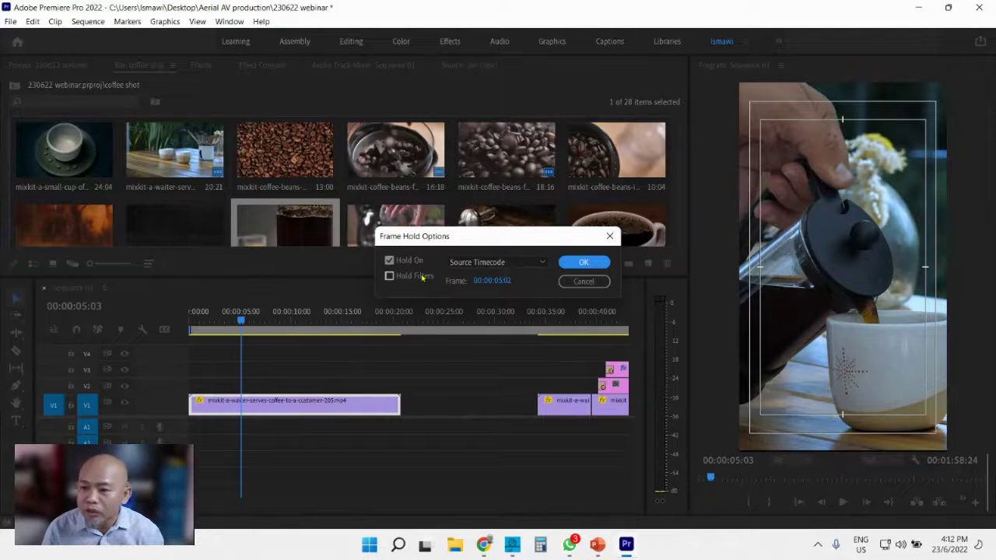
left_click(582, 268)
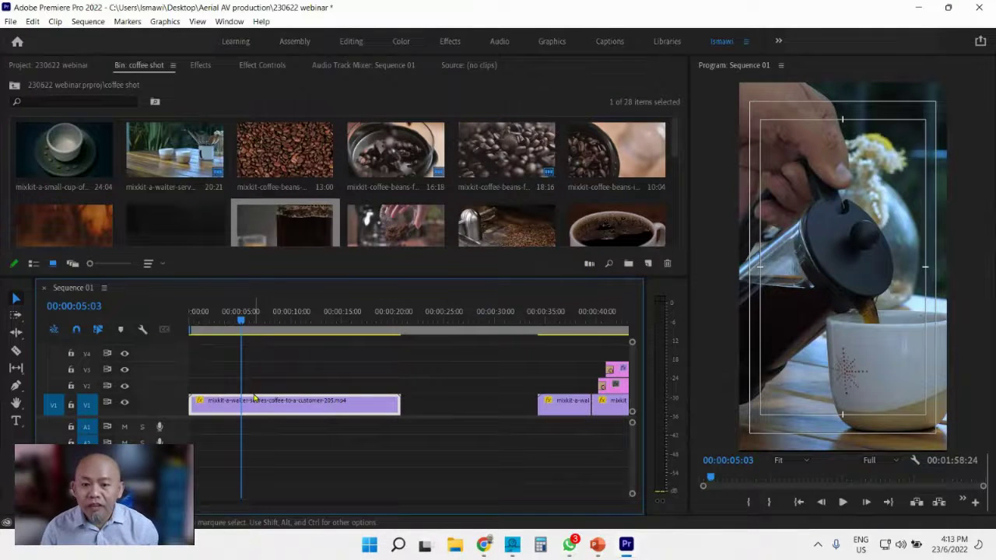
- Play back the held waiter clip from the playhead and from about 3 seconds, and undo the whole-clip frame hold
key("space")
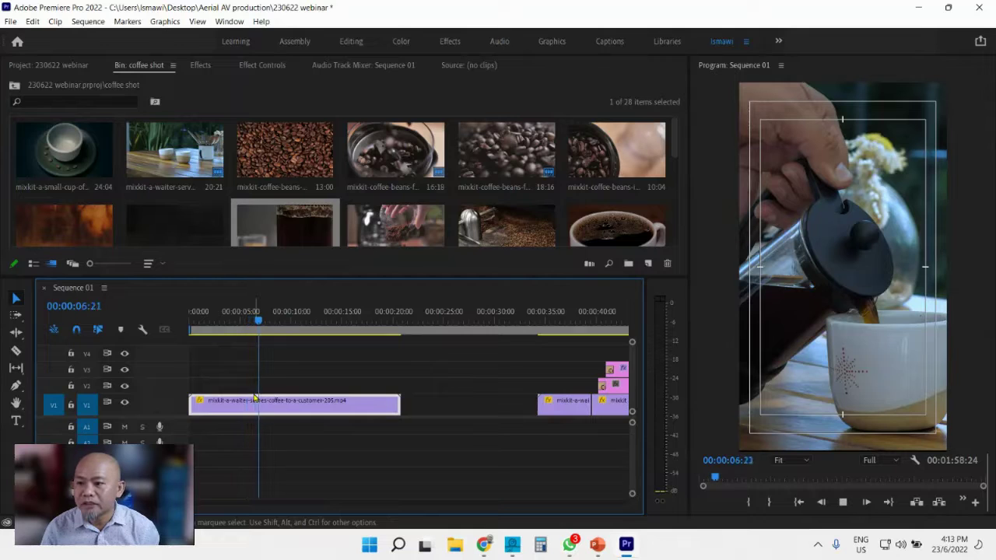
key("space")
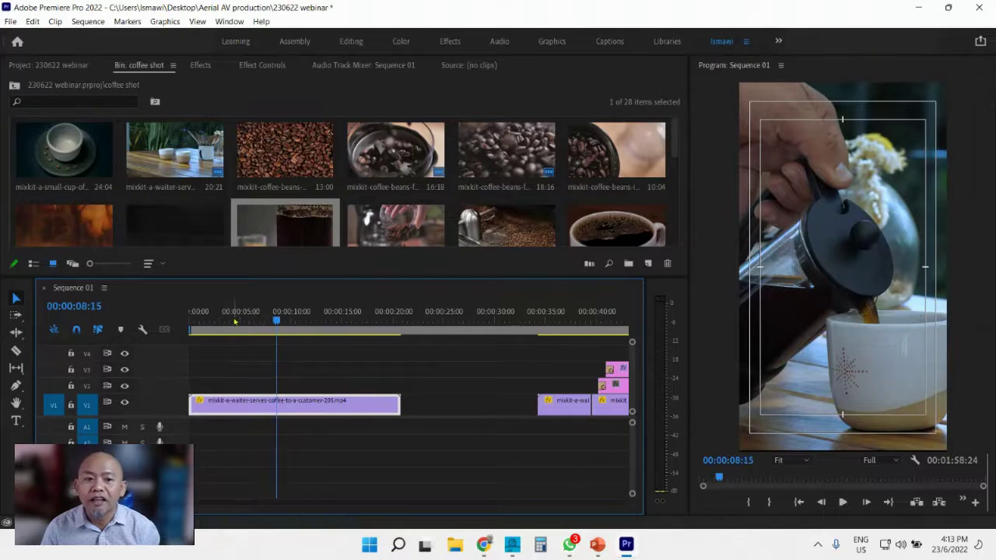
left_click_drag(235, 321, 218, 323)
key("space")
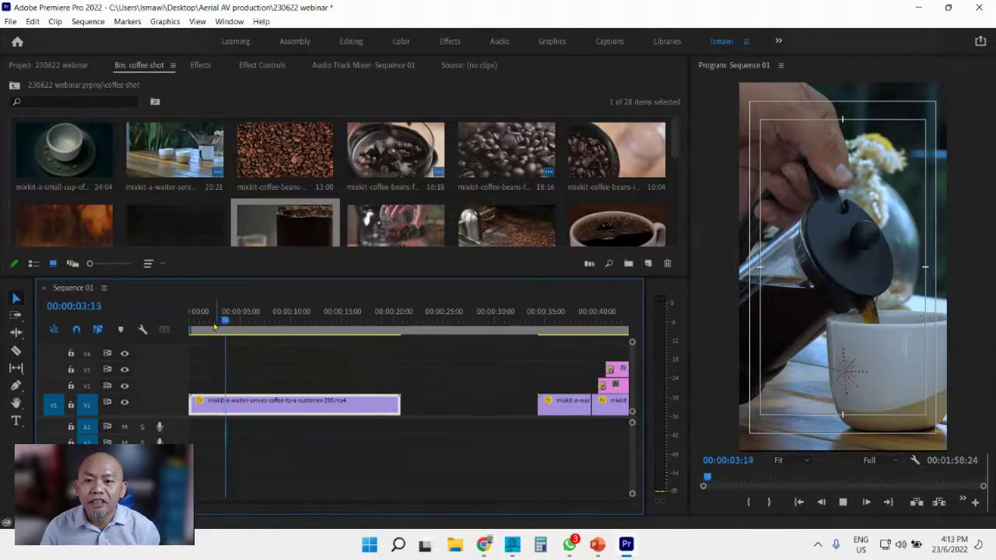
key("space")
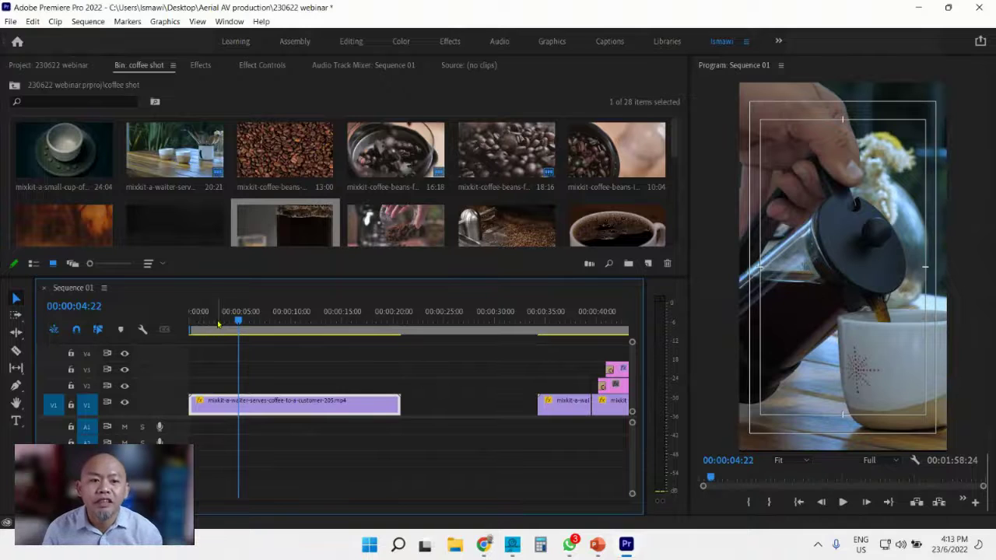
- Play the waiter clip from near its start to 00:00:04:22 and add a frame hold at that frame
left_click_drag(210, 321, 197, 321)
key("space")
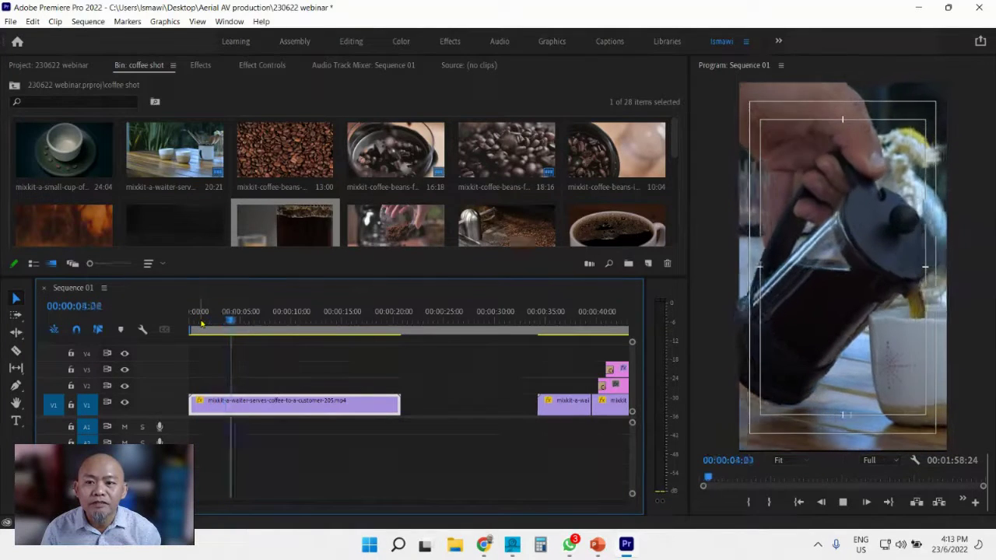
key("space")
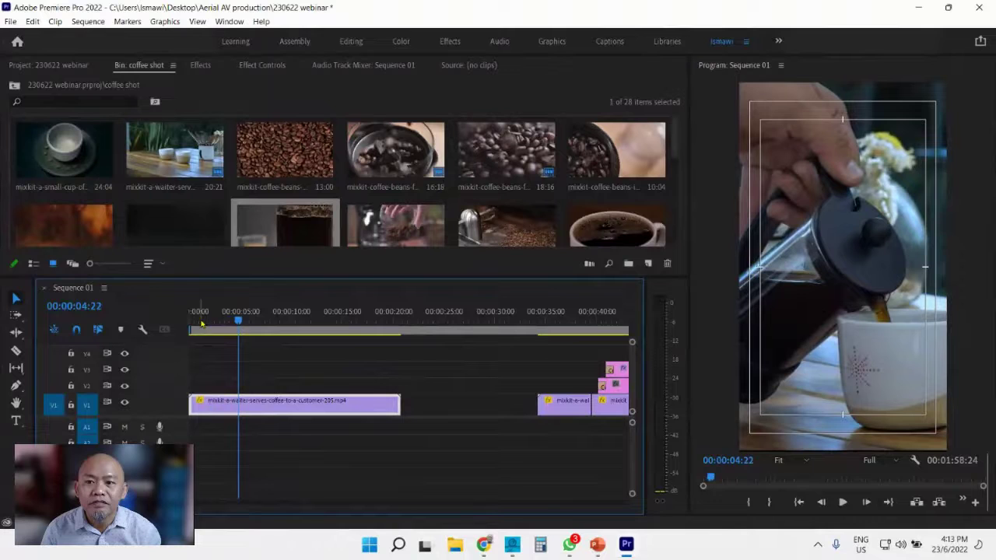
right_click(256, 405)
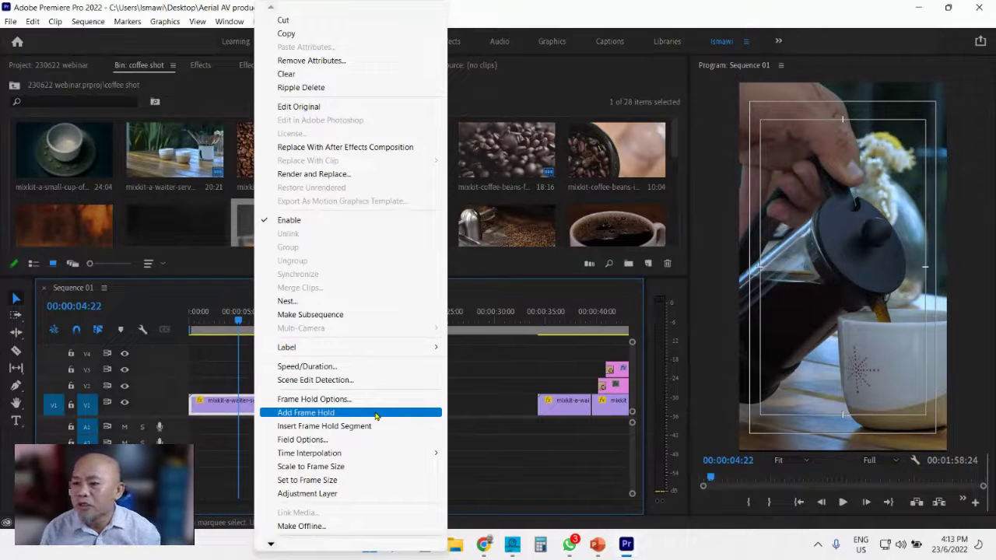
left_click(375, 414)
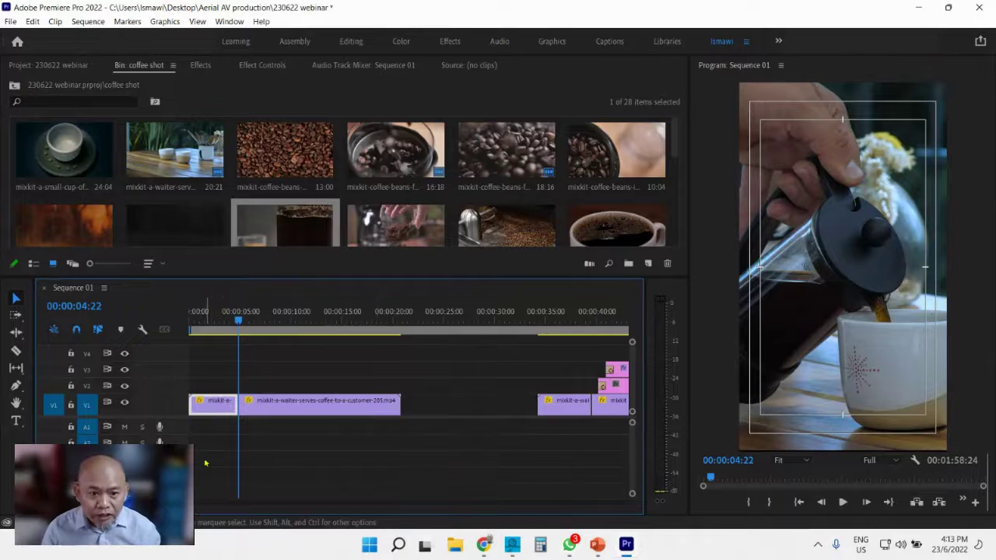
- Select each part of the split waiter clip, play through the frozen part, and undo the added frame hold
left_click(273, 405)
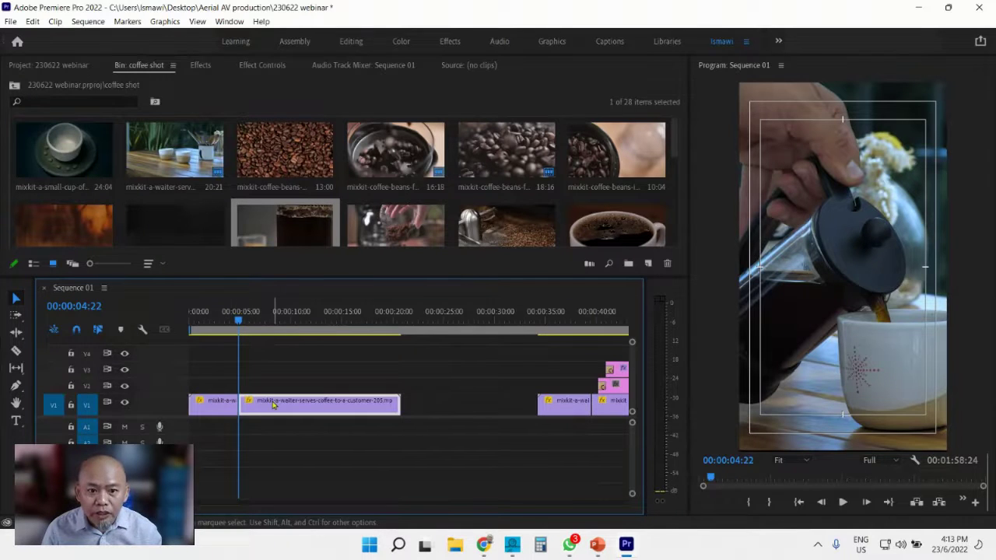
left_click(226, 411)
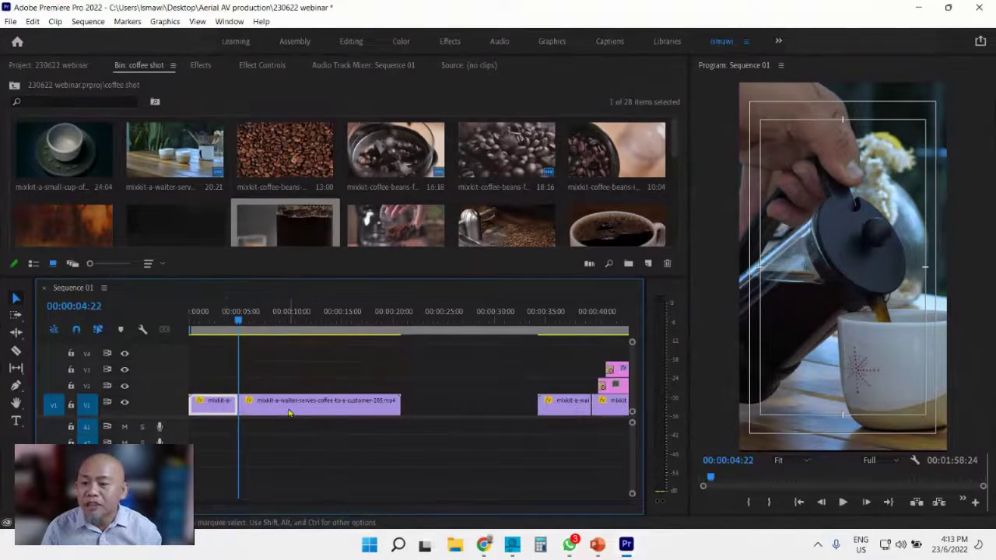
left_click(201, 320)
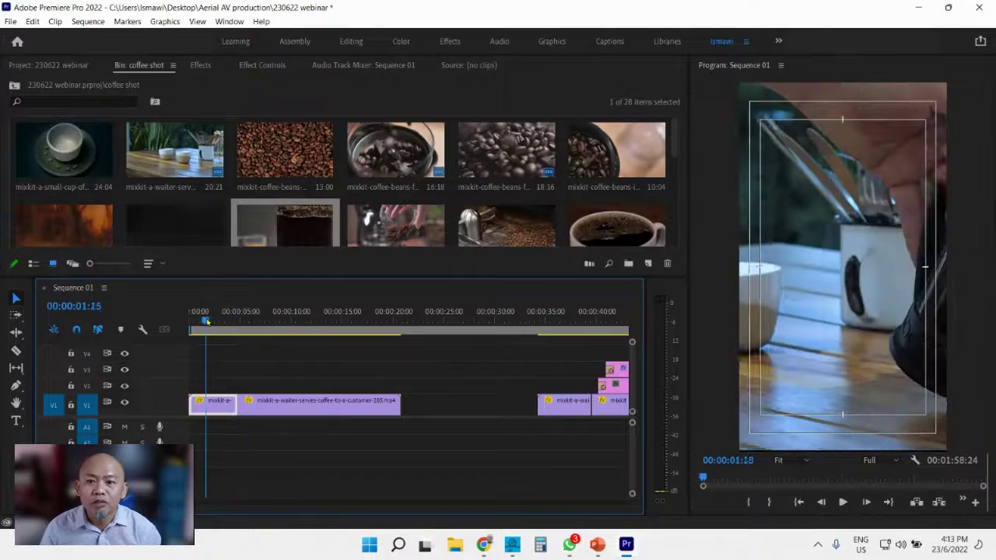
key("space")
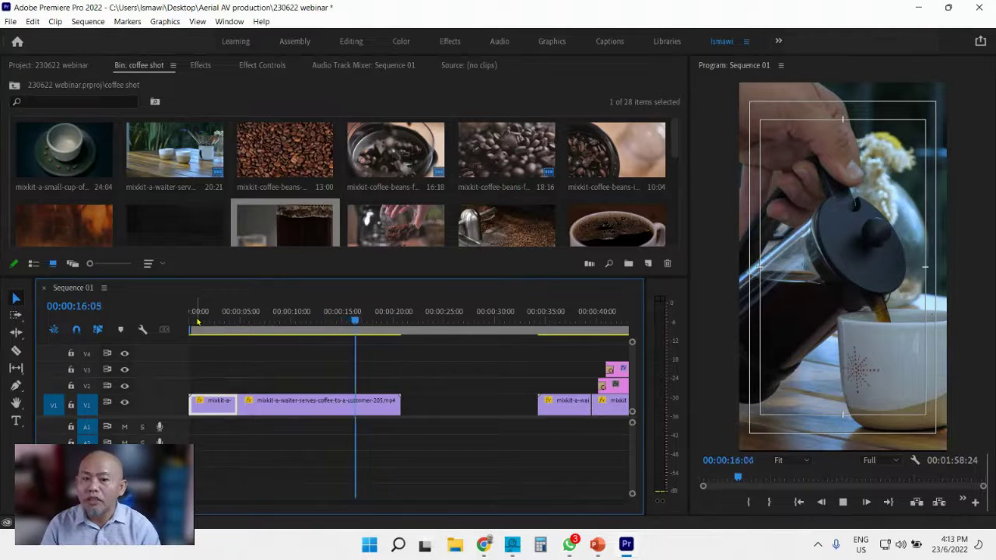
left_click(281, 321)
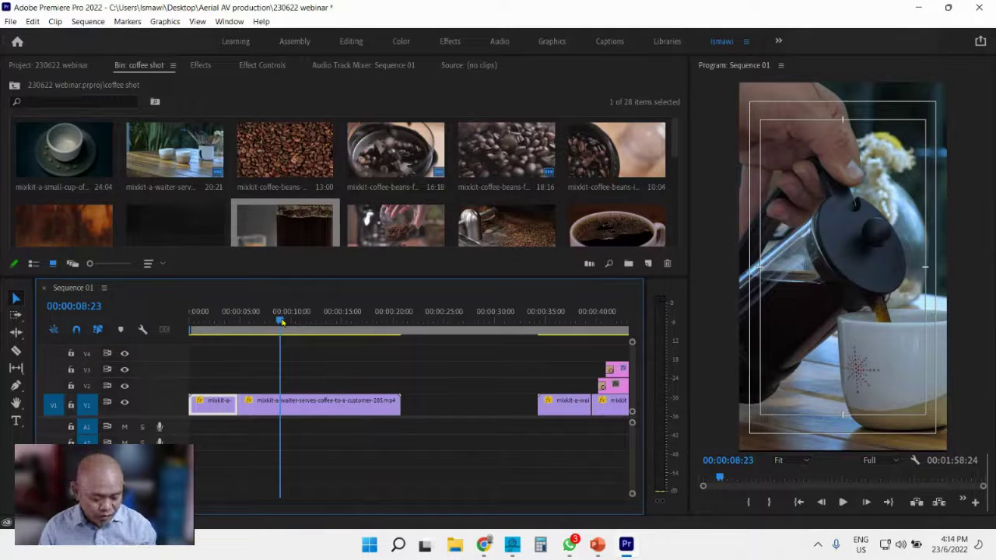
key("ctrl+z")
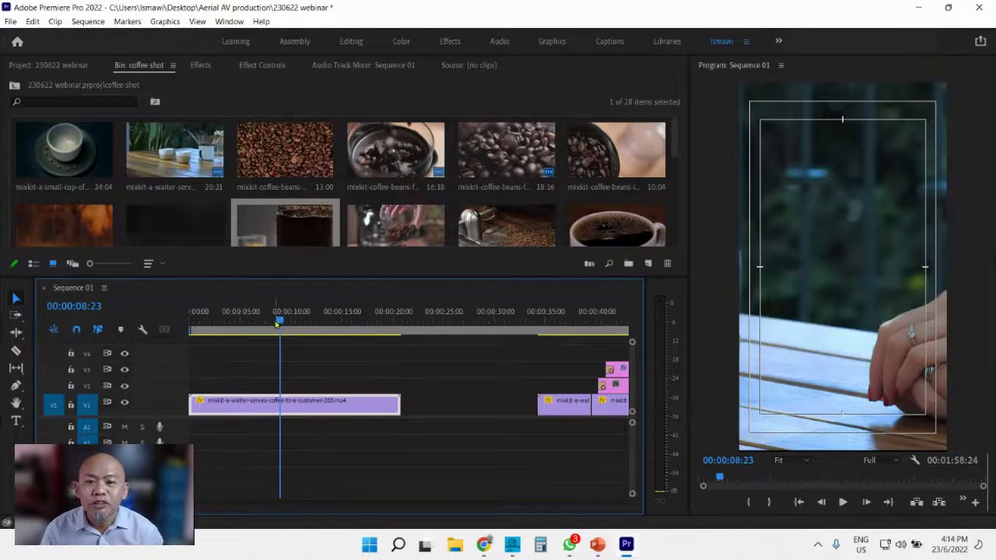
- Insert a frame hold segment in the opening waiter clip at 00:00:05:01 and play through it from about 1 second
left_click_drag(281, 321, 243, 332)
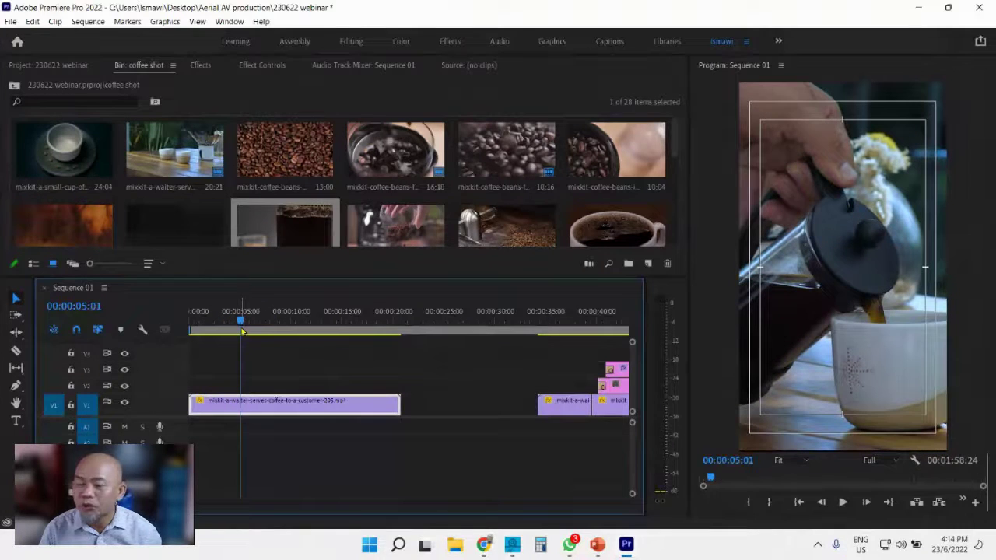
right_click(253, 403)
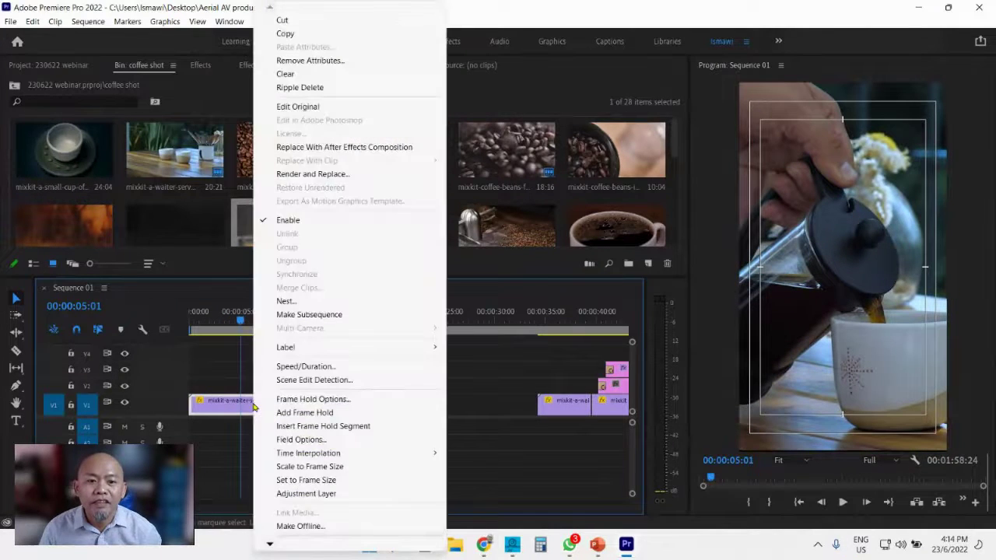
left_click(403, 430)
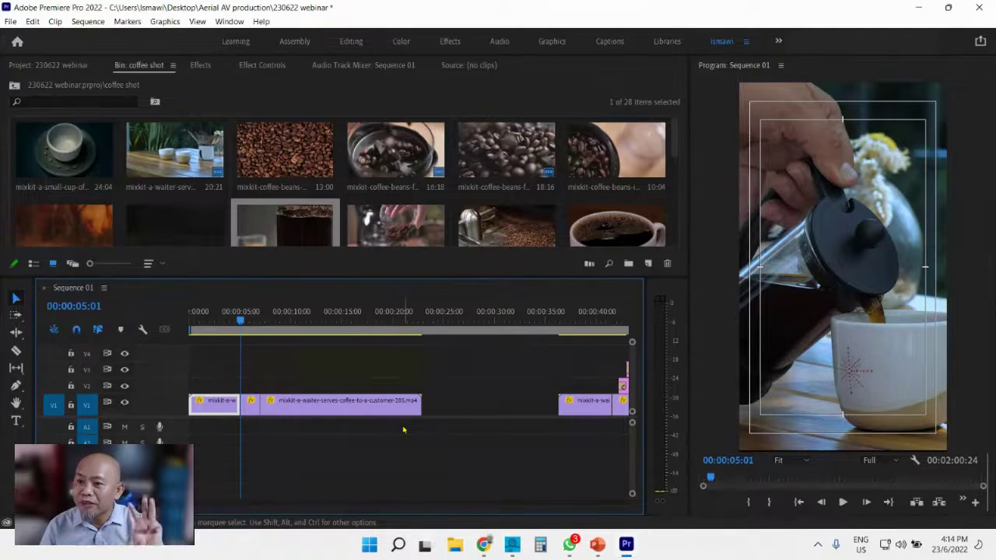
left_click_drag(220, 321, 200, 329)
key("space")
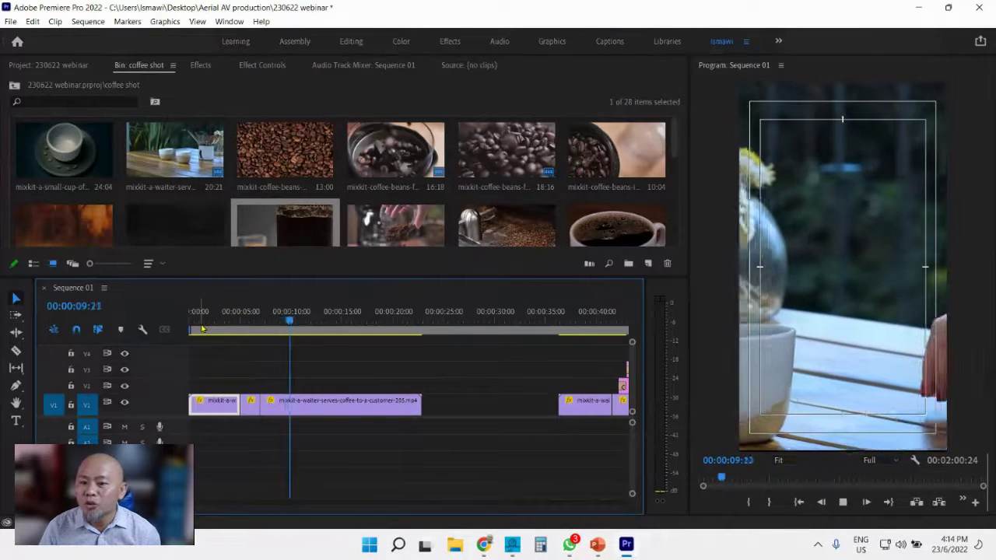
key("space")
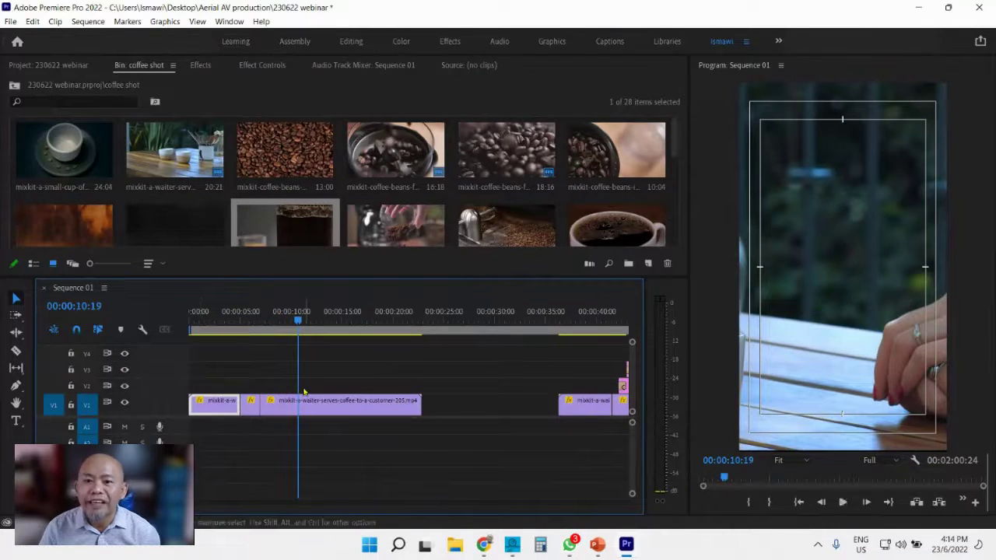
- Split the last part of the opening waiter clip at 00:00:10:19, delete the remainder, and move the playhead back to 00:00:04:03
left_click(348, 406)
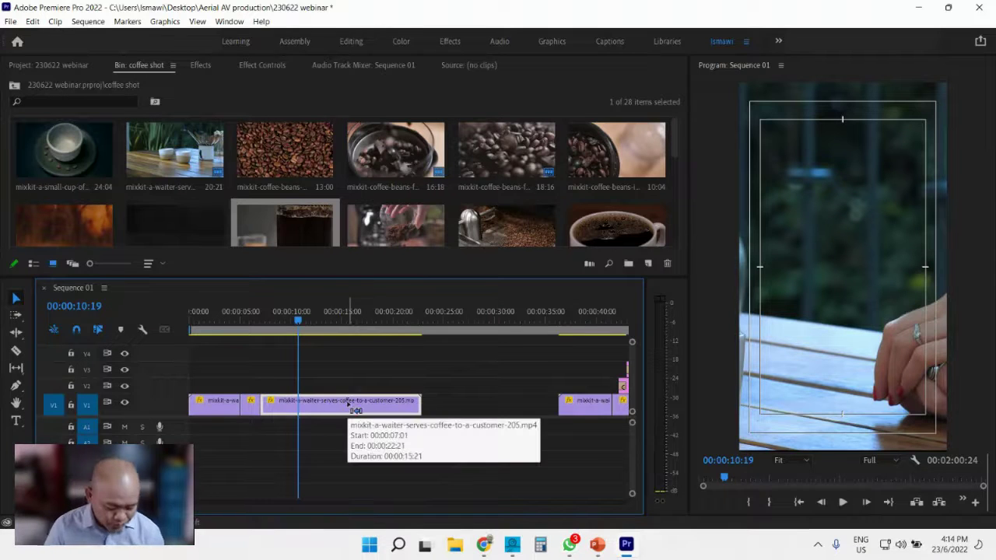
key("ctrl+k")
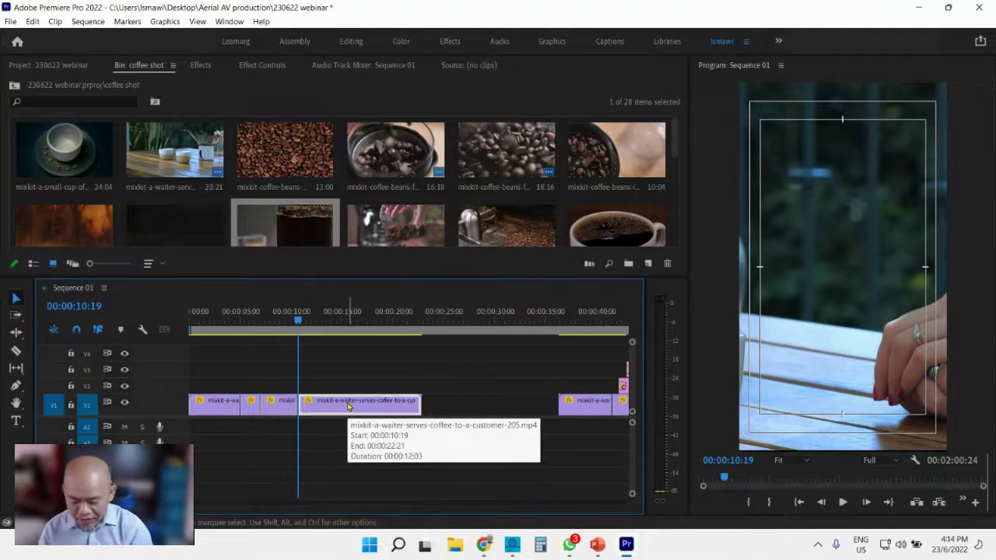
key("Delete")
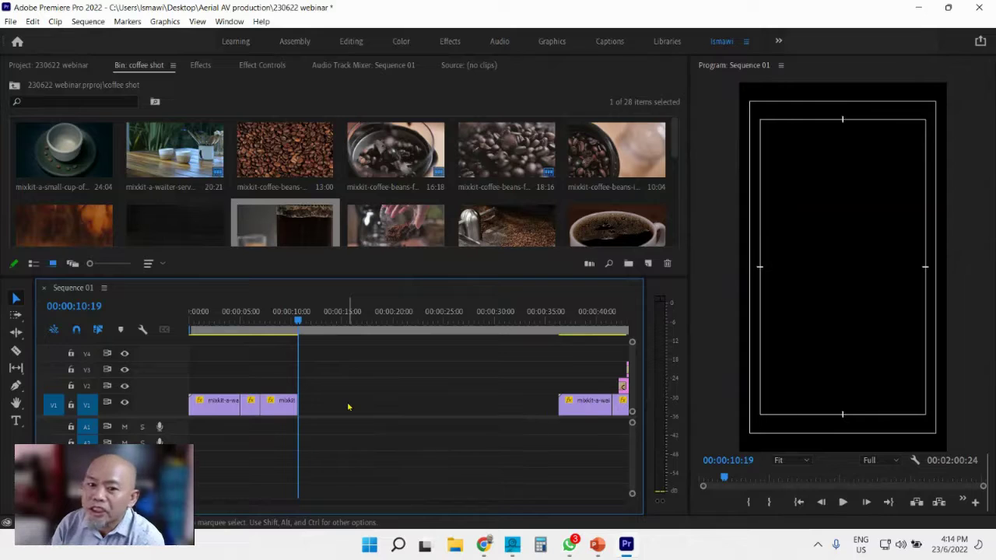
left_click_drag(296, 320, 232, 326)
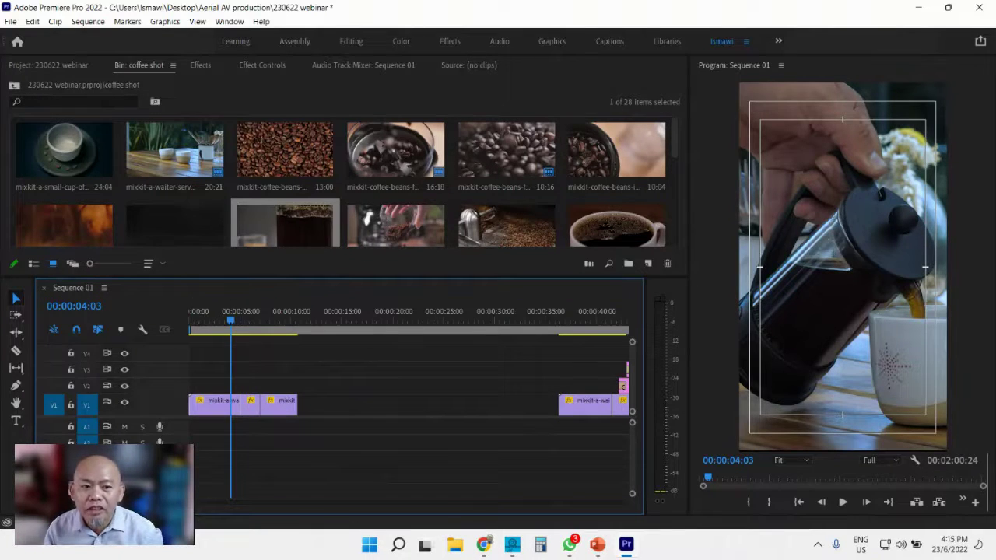
- Hide video tracks V2 and V3 and play the prepared freeze frame example from near the start of its waiter clip
scroll(220, 432, "right", 10)
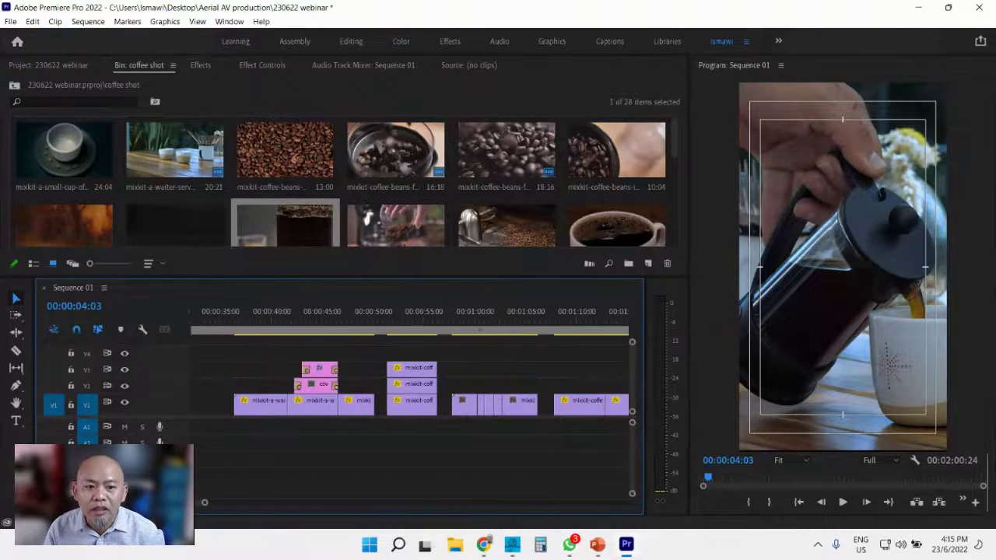
left_click(265, 315)
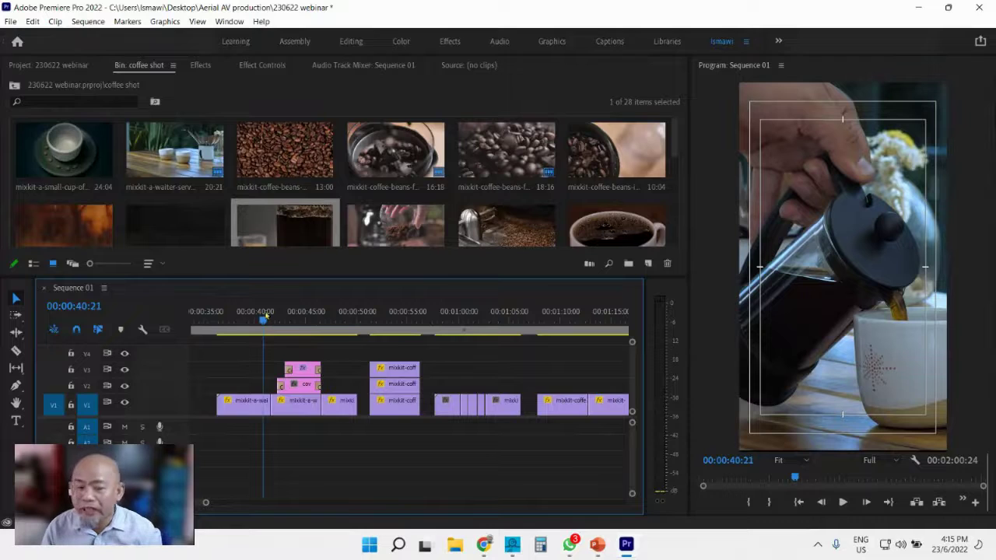
left_click(124, 386)
left_click(125, 370)
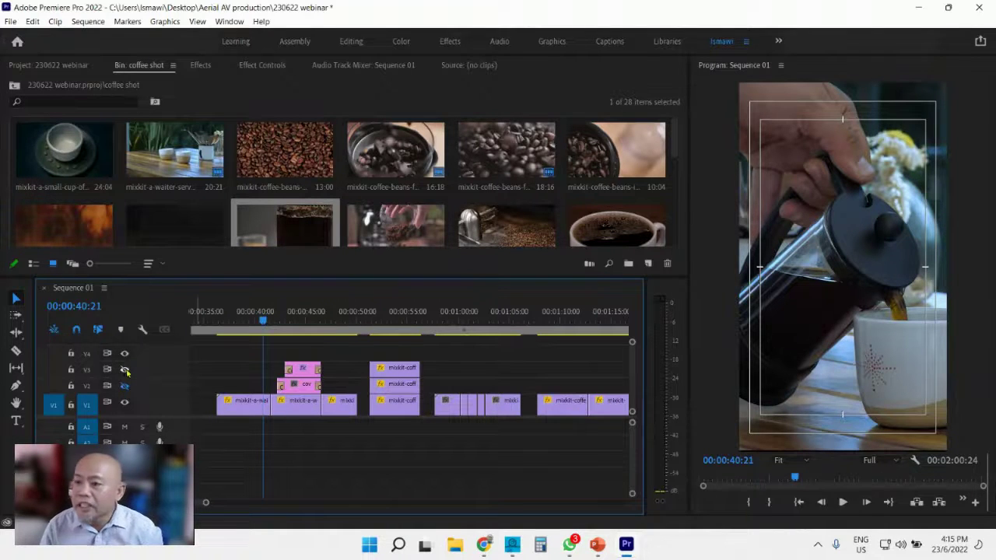
left_click(232, 321)
key("space")
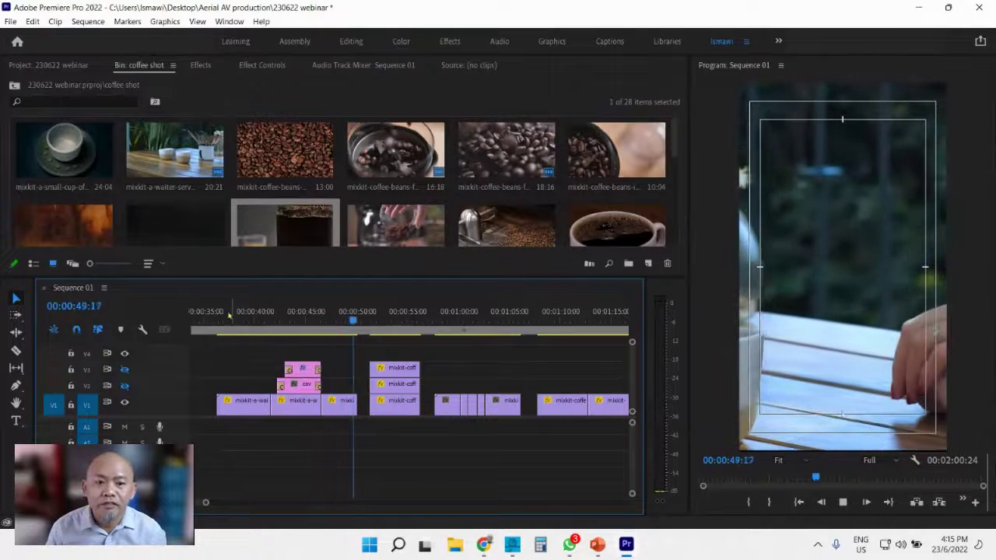
key("space")
- Show tracks V2 and V3 again at 00:00:43:24 and play the prepared example with its graphics from 00:00:36:06
left_click_drag(307, 325, 295, 321)
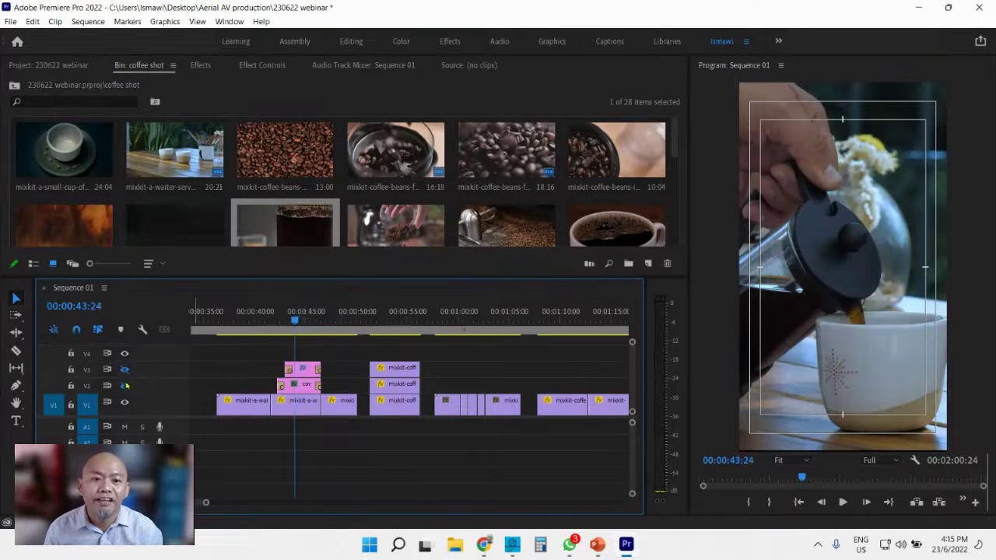
left_click(124, 386)
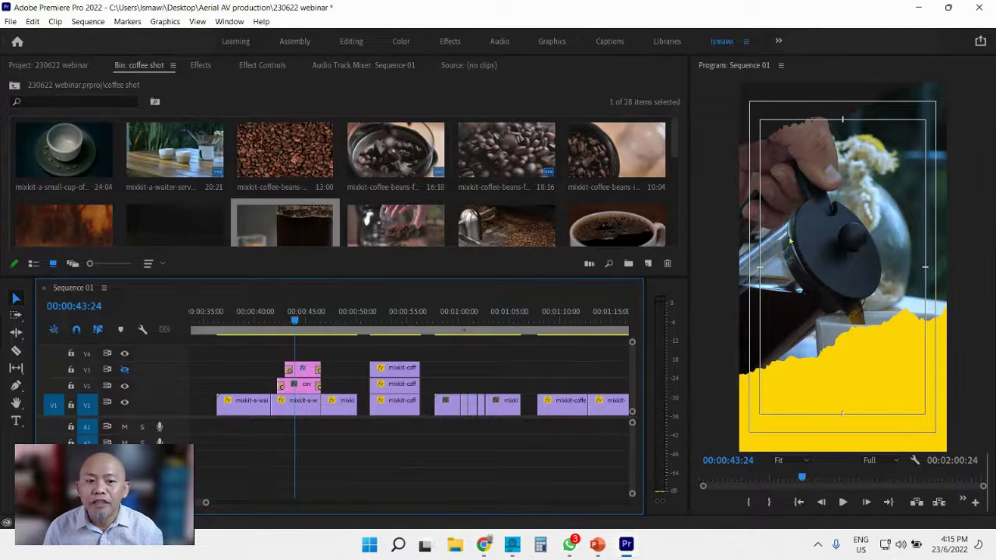
left_click(124, 369)
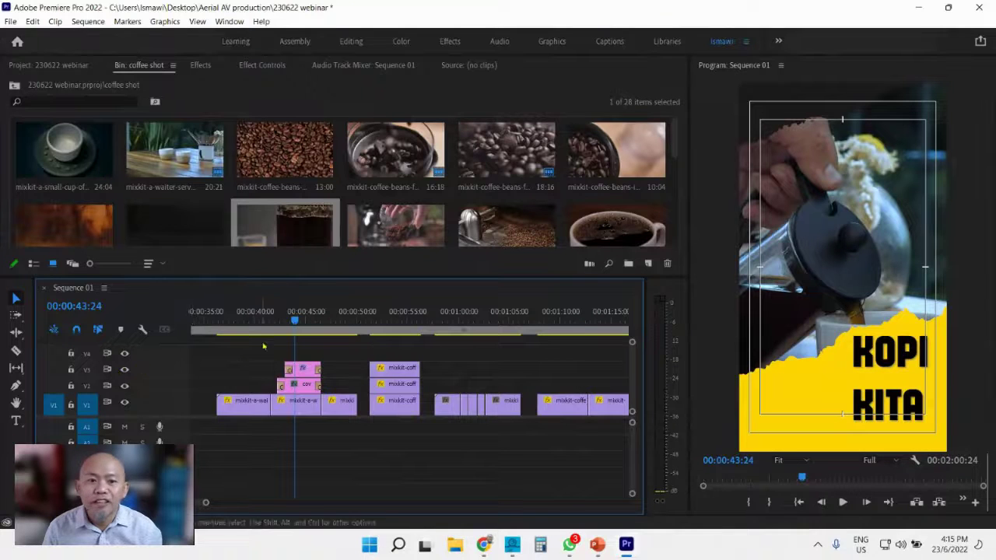
left_click_drag(263, 321, 219, 323)
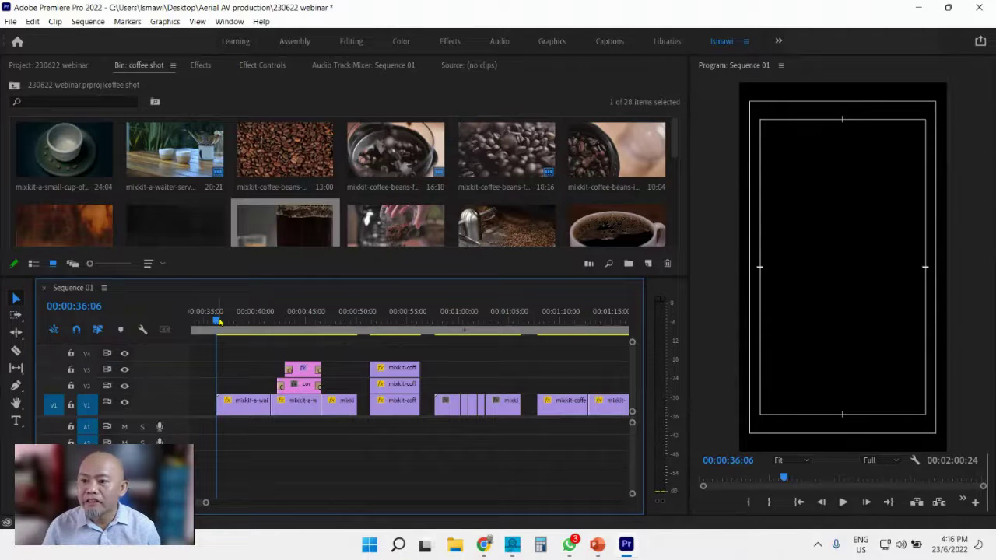
key("space")
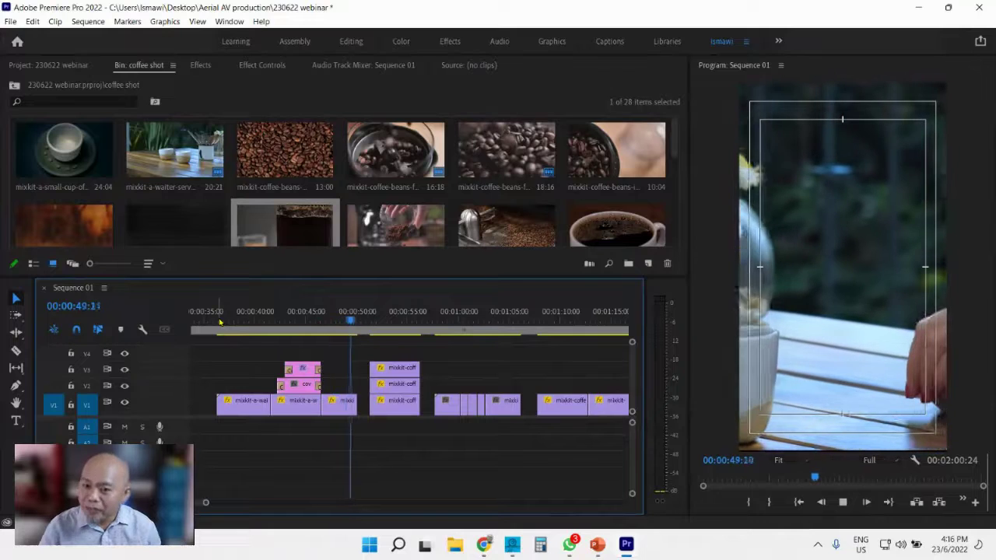
key("space")
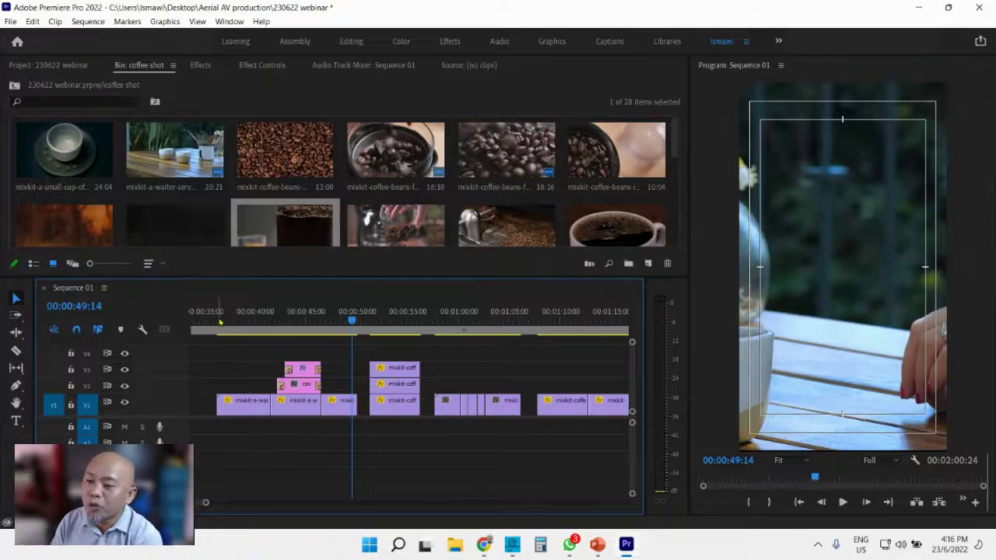
left_click(303, 315)
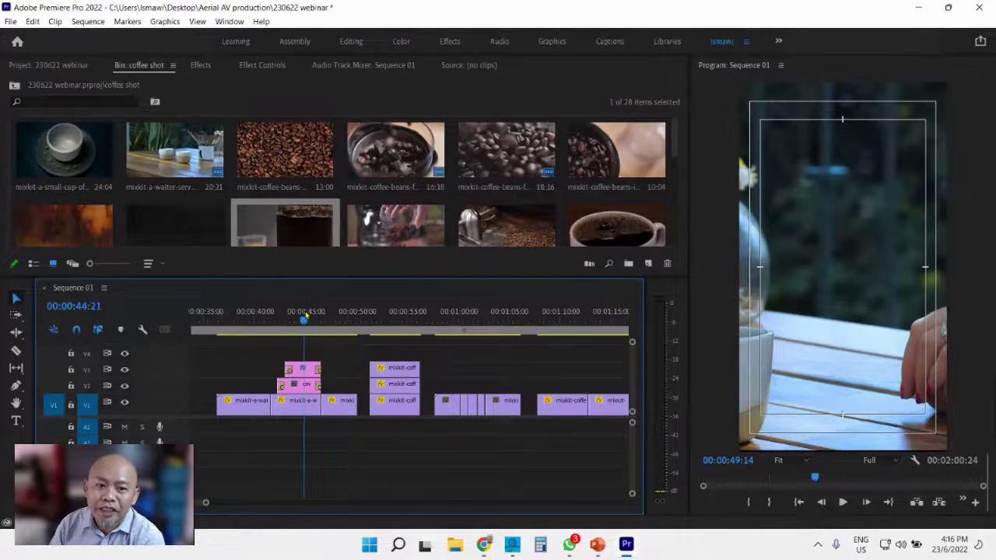
right_click(314, 409)
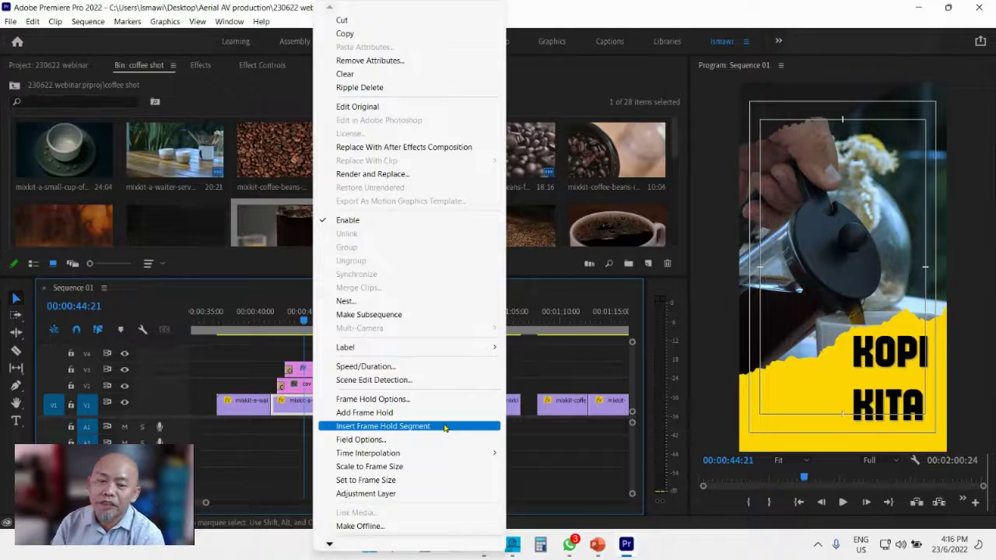
left_click(445, 427)
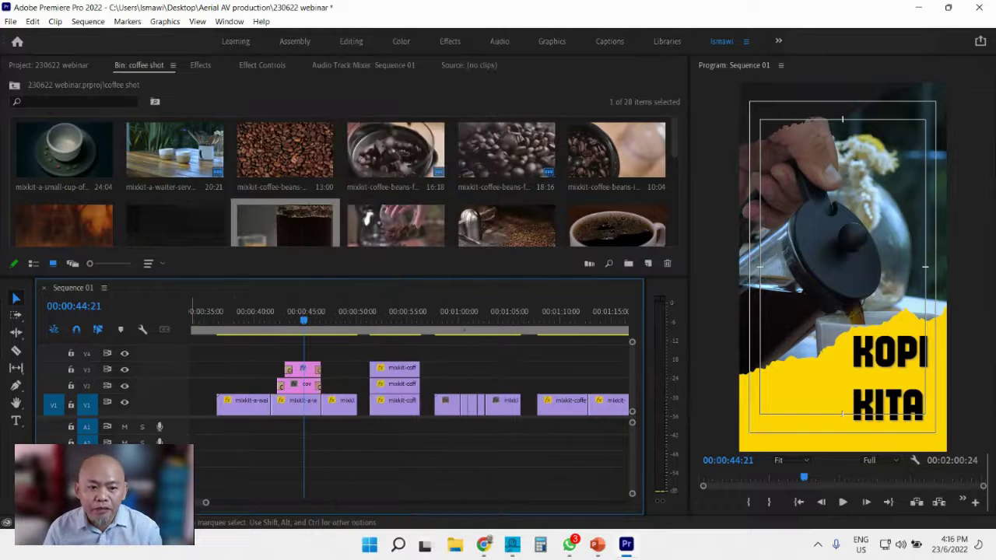
- Check the frozen segment of the opening waiter clip in Clip Speed / Duration and cancel without changing it
scroll(260, 332, "up", 5)
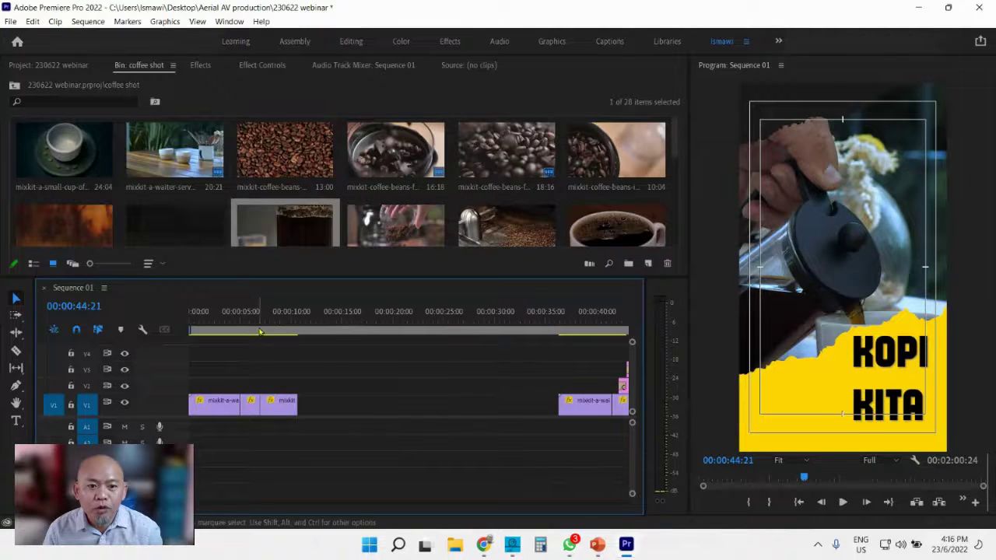
left_click(249, 315)
right_click(251, 412)
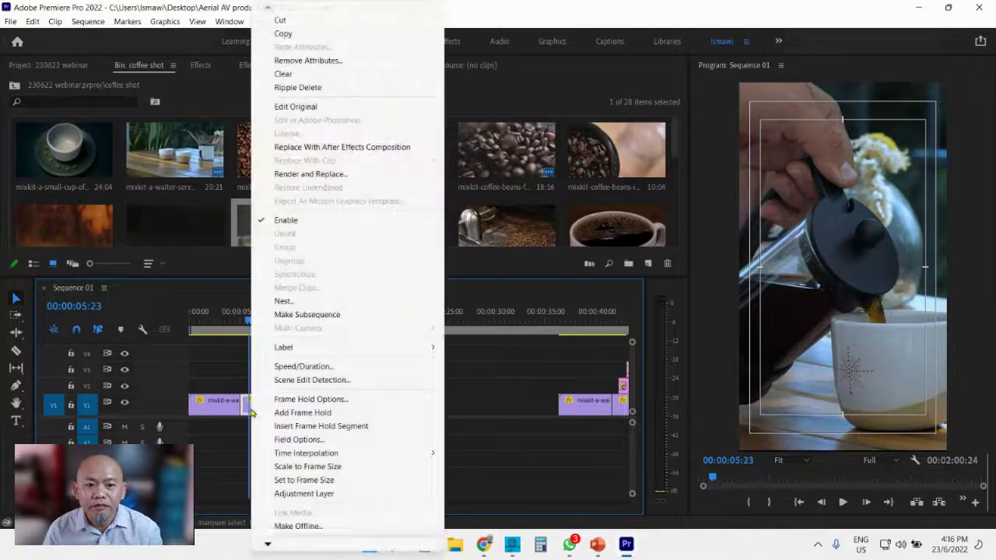
left_click(310, 371)
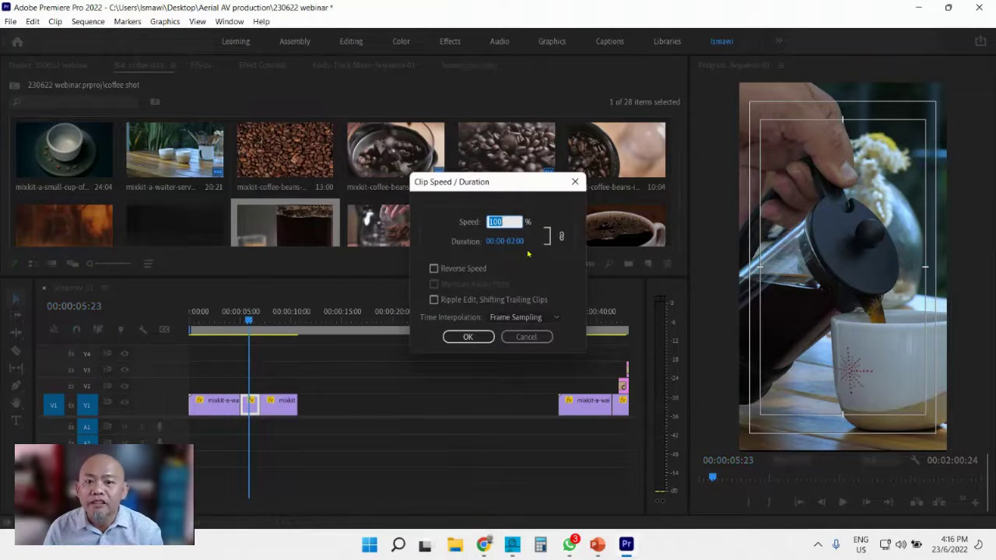
left_click(520, 336)
- Move the opening clip's final part aside, extend the frozen segment to about 00:00:10:01, and ripple delete the remaining gap
left_click_drag(286, 405, 383, 405)
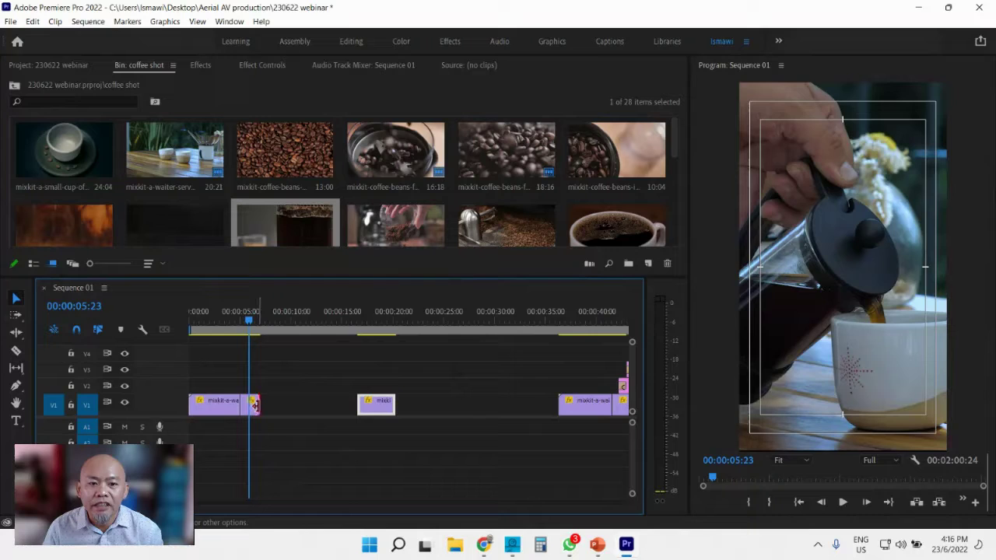
left_click_drag(259, 403, 285, 406)
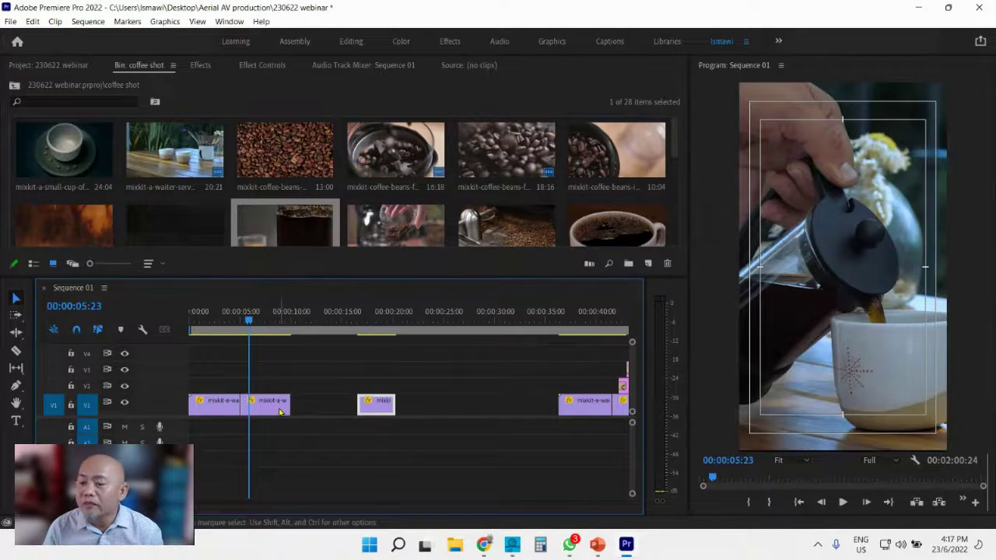
right_click(327, 403)
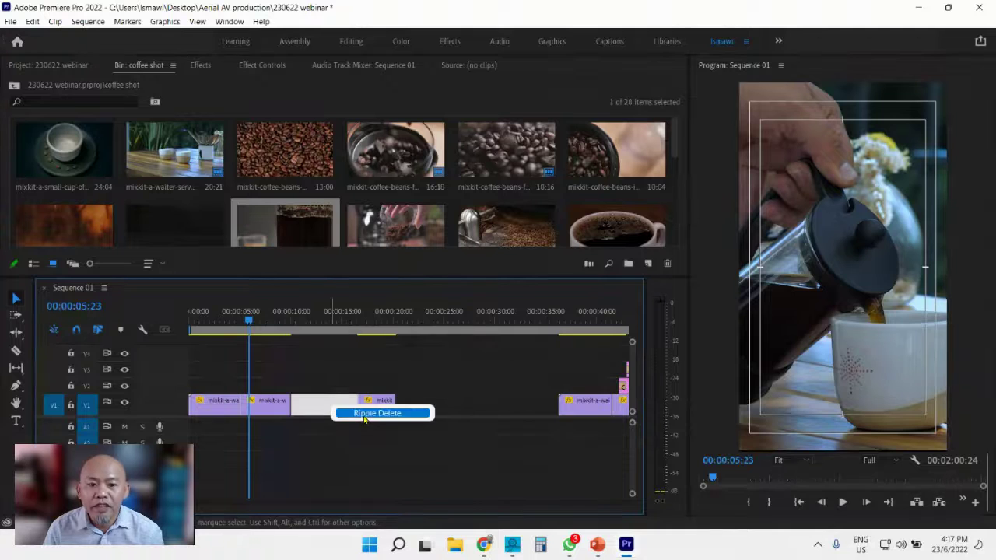
left_click(363, 412)
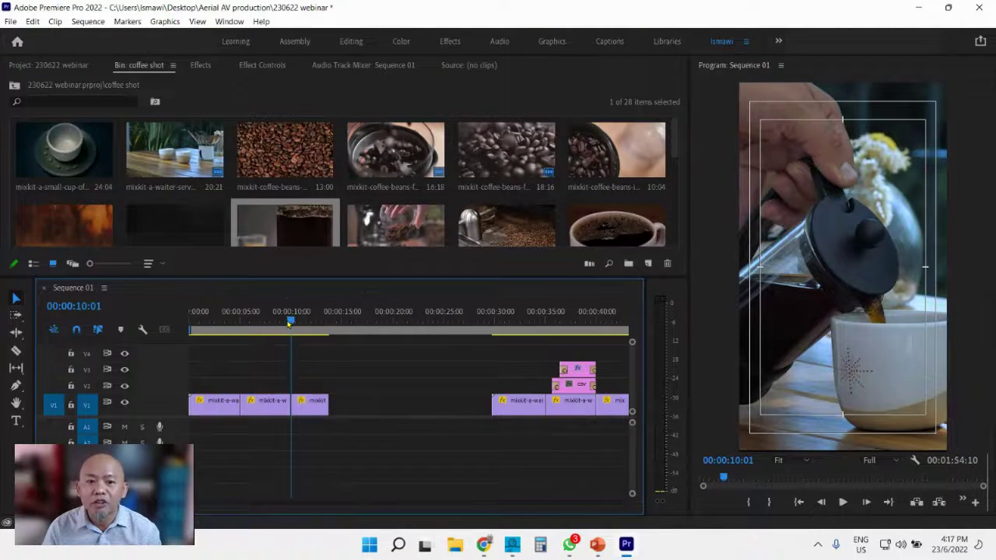
left_click_drag(291, 320, 258, 319)
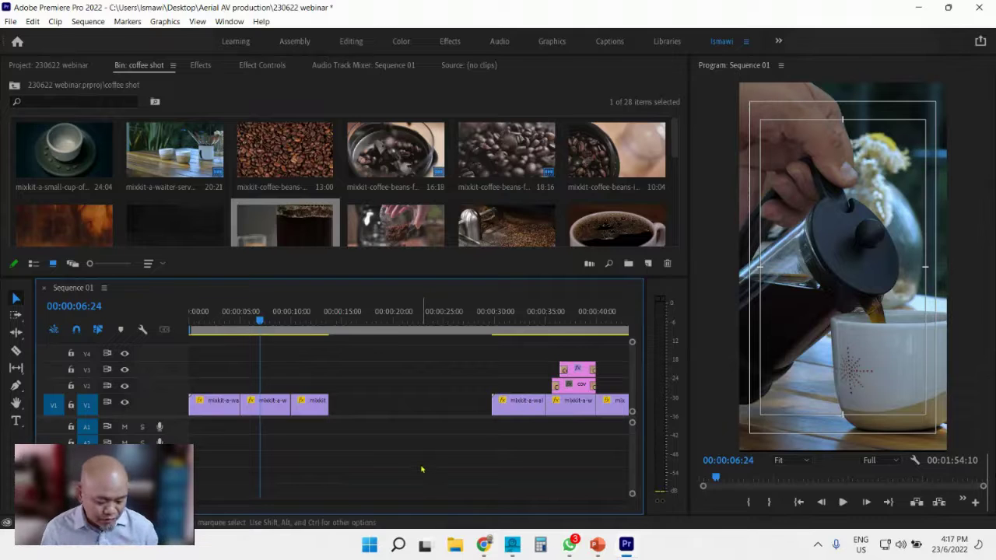
- Switch to the PowerPoint slide show with the Freeze Frame slide
key("alt+Tab")
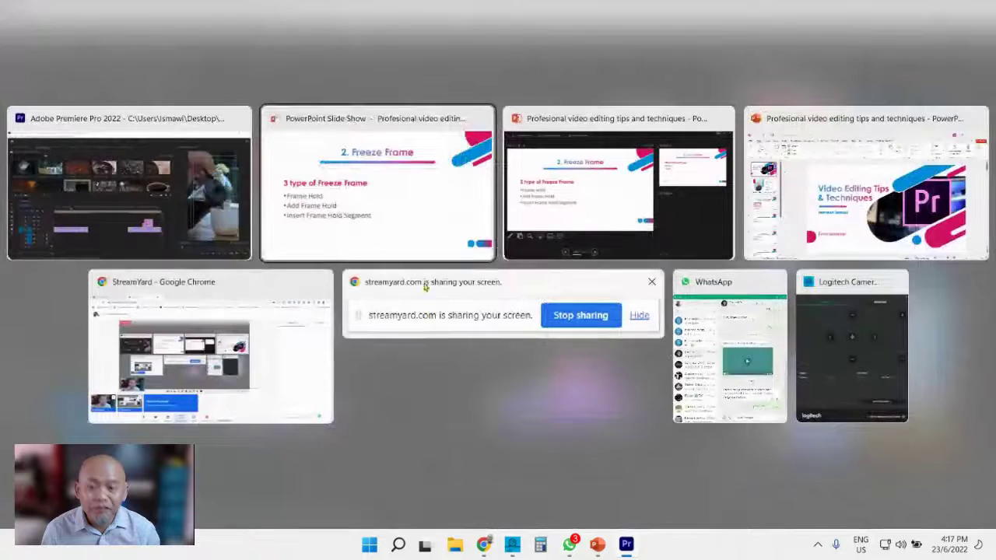
left_click(403, 195)
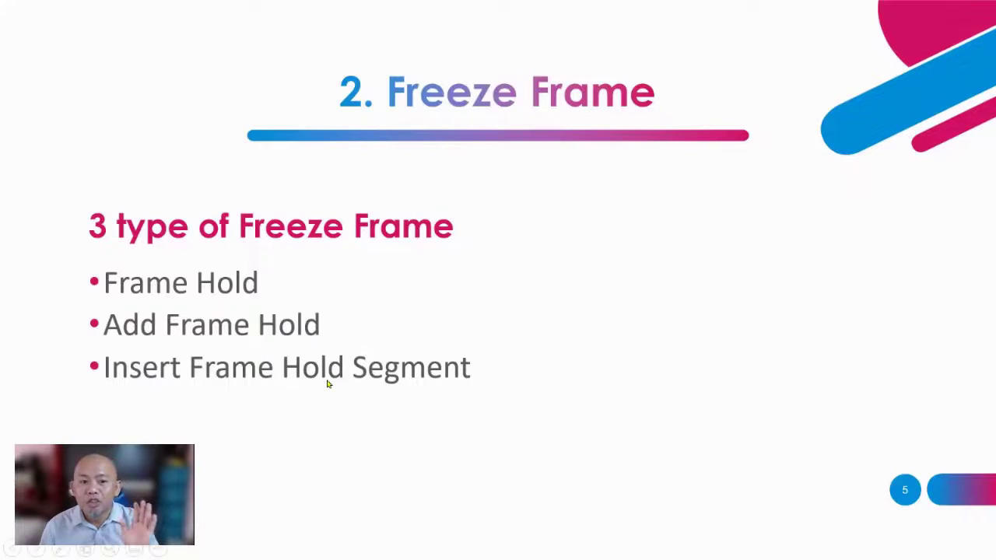
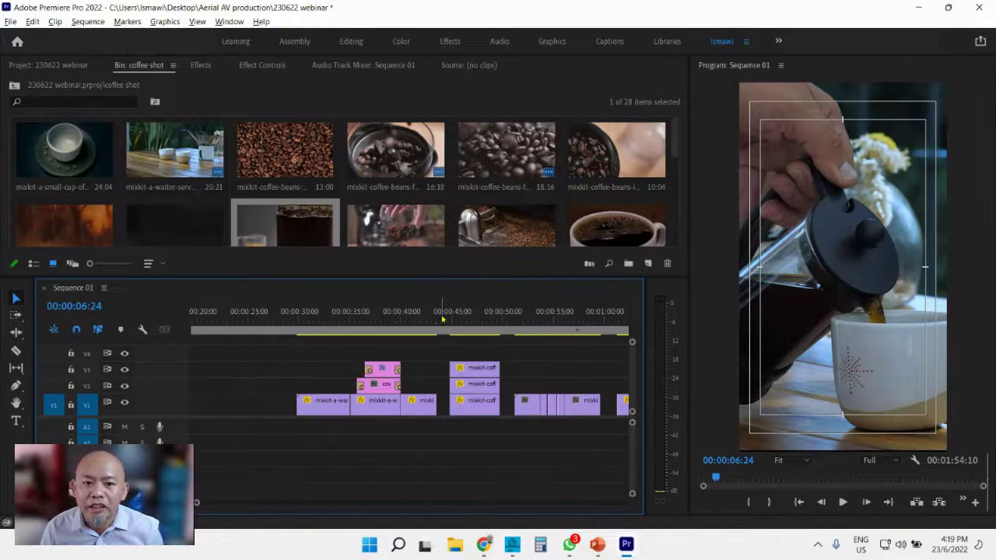
- Play the stacked three-track coffee clips in Sequence 01 from 00:00:43:21
left_click(440, 318)
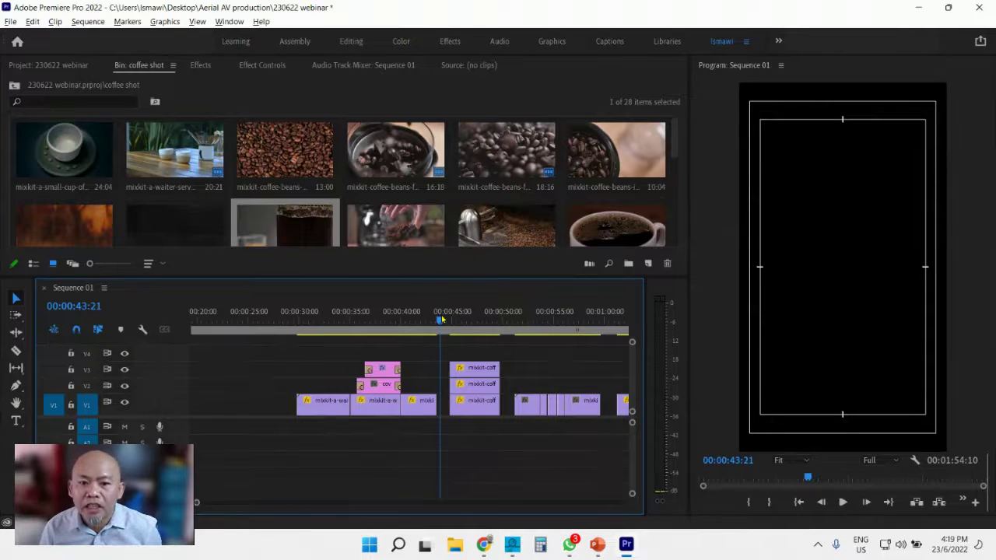
key("space")
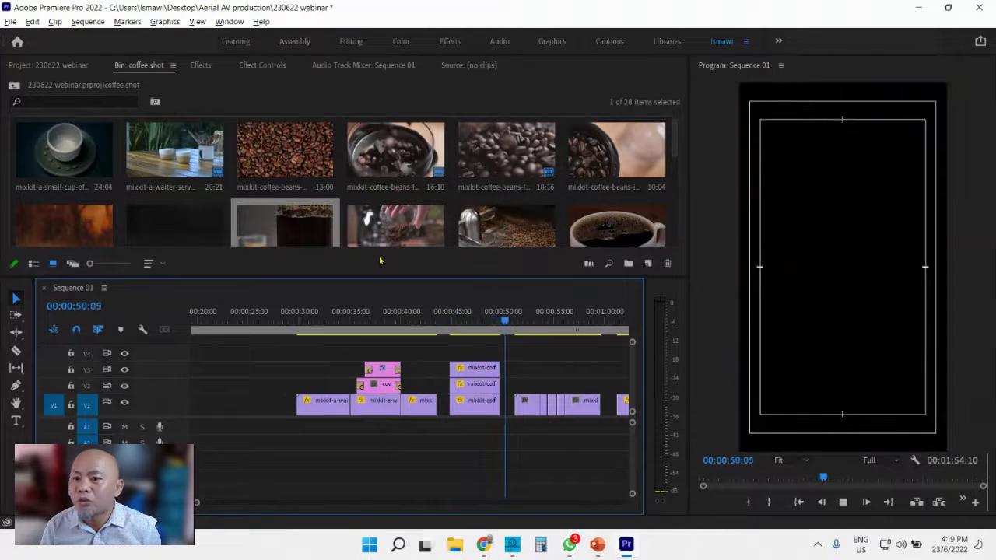
- Move all V1 clips after the stacked coffee clips further along the timeline to open a large gap
left_click_drag(479, 315, 473, 320)
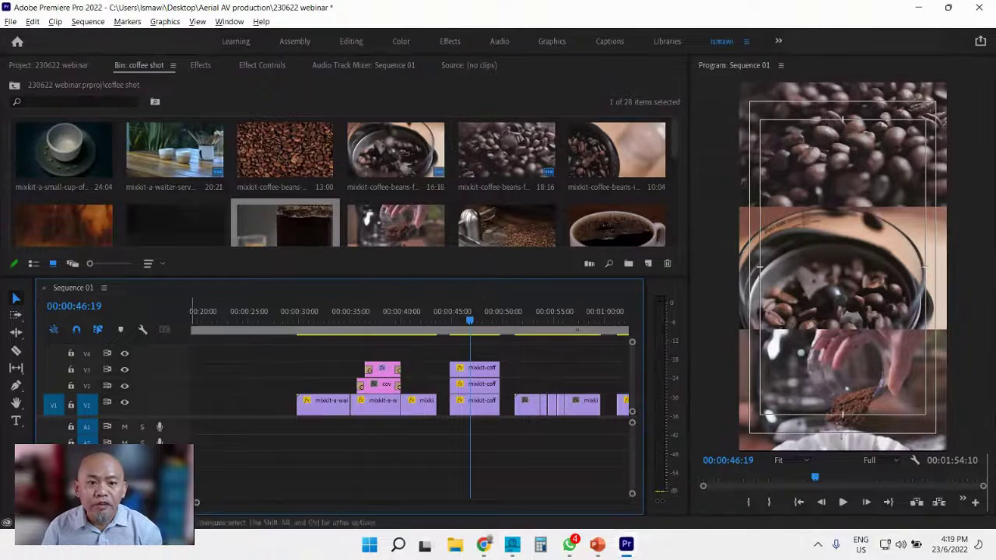
scroll(407, 389, "right", 5)
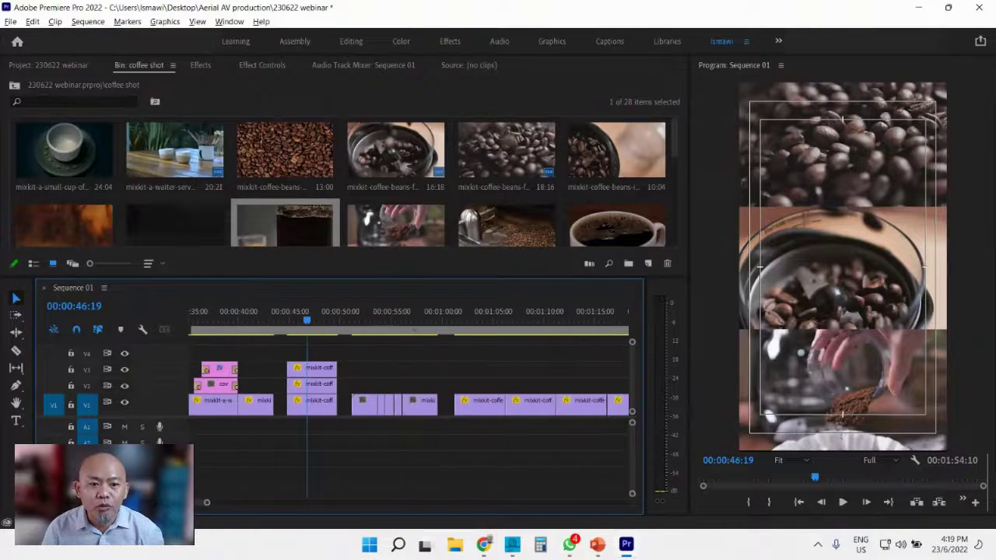
left_click(15, 314)
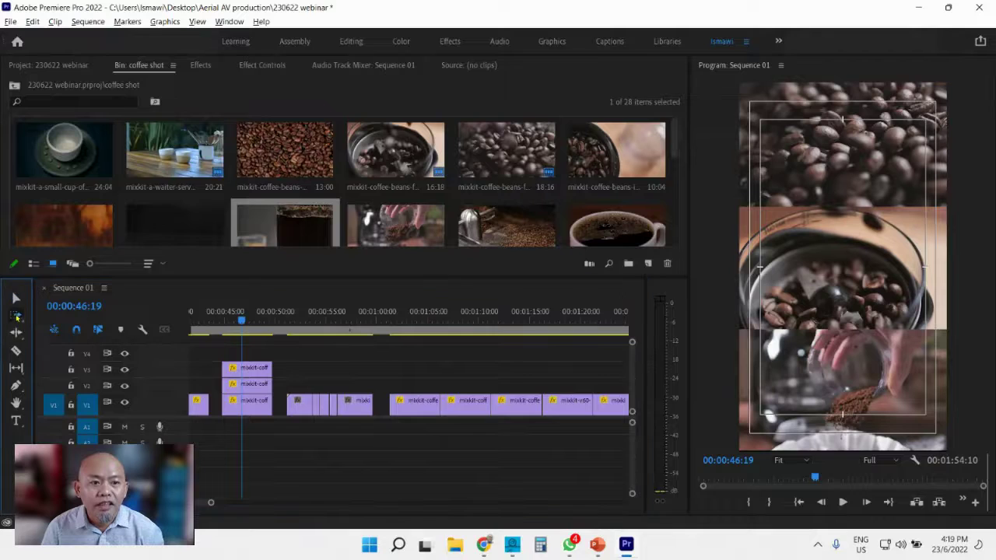
left_click_drag(300, 402, 825, 405)
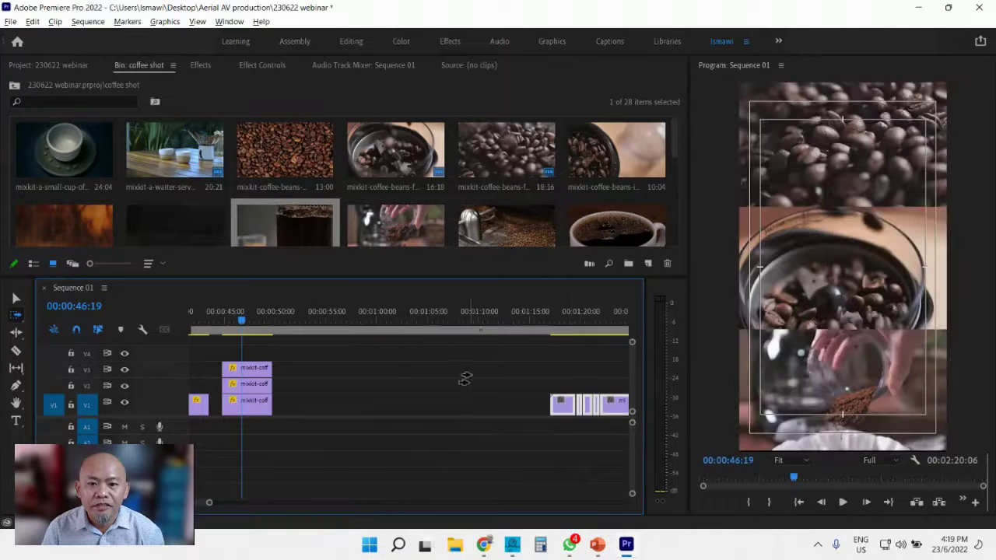
- Hide tracks V3 and V2 and scrub the V1 coffee-powder clip in the stack to 00:00:46:12
mouse_move(207, 506)
left_mouse_down()
mouse_move(232, 506)
mouse_move(196, 505)
left_mouse_up()
key("=")
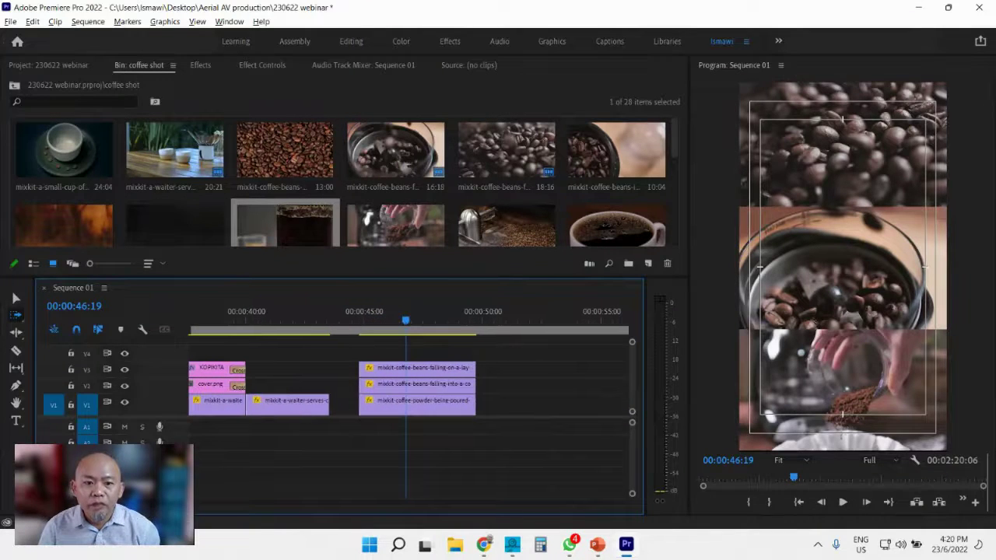
scroll(194, 483, "down", 3)
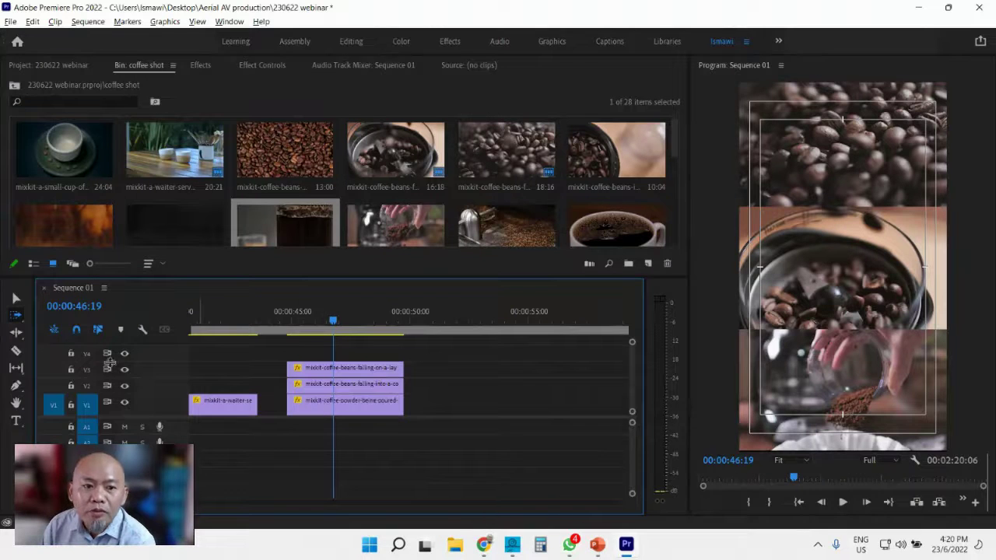
left_click(15, 300)
left_click(126, 354)
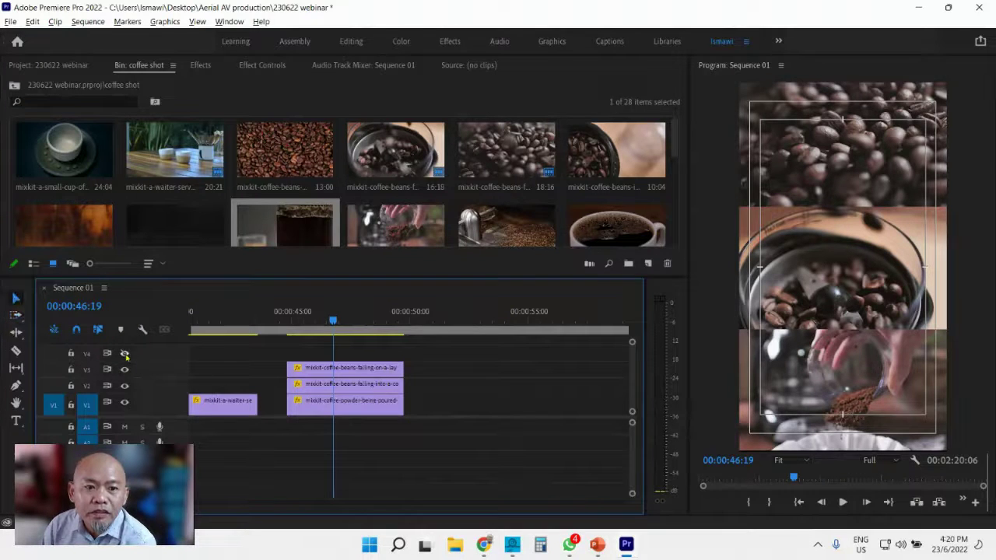
left_click(125, 370)
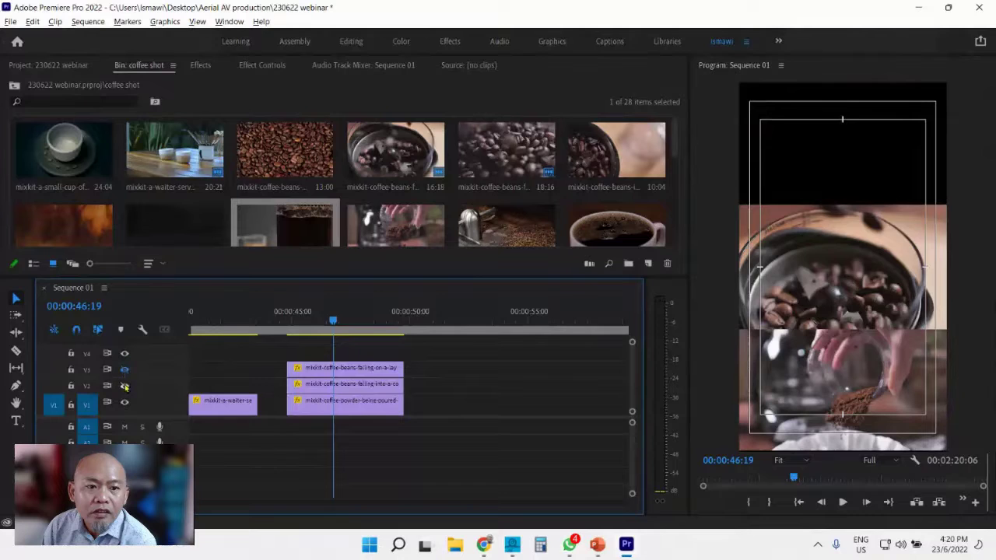
left_click(125, 386)
mouse_move(328, 314)
left_mouse_down()
mouse_move(289, 314)
mouse_move(316, 316)
left_mouse_up()
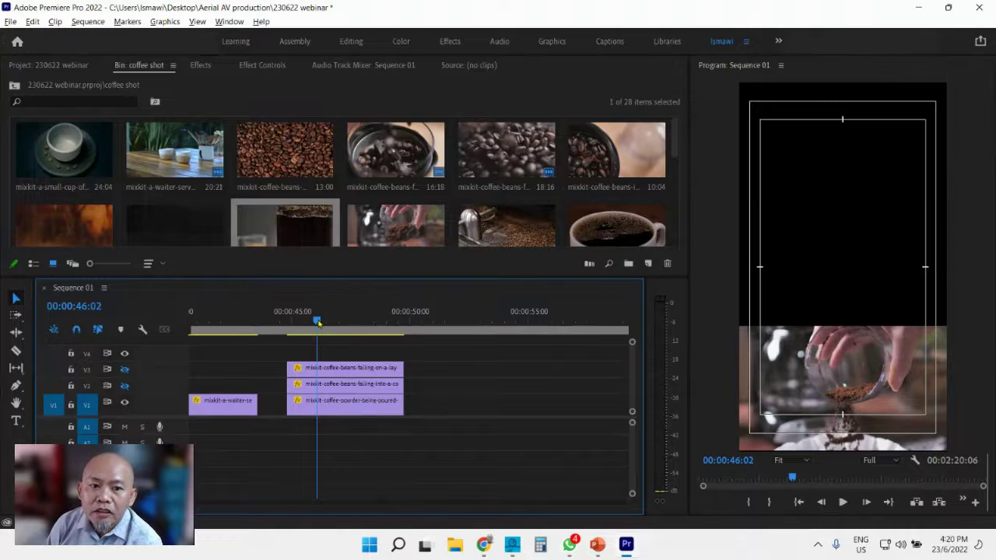
left_click_drag(316, 321, 327, 322)
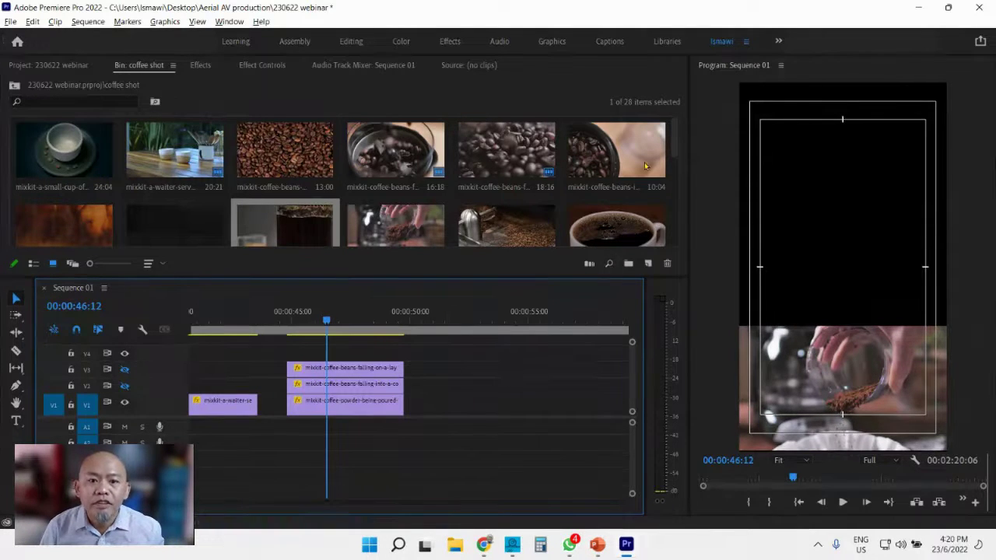
- Add the mixkit-coffee-powder clip from the coffee shot bin to V1 just after the stacked clips
left_click_drag(675, 150, 676, 170)
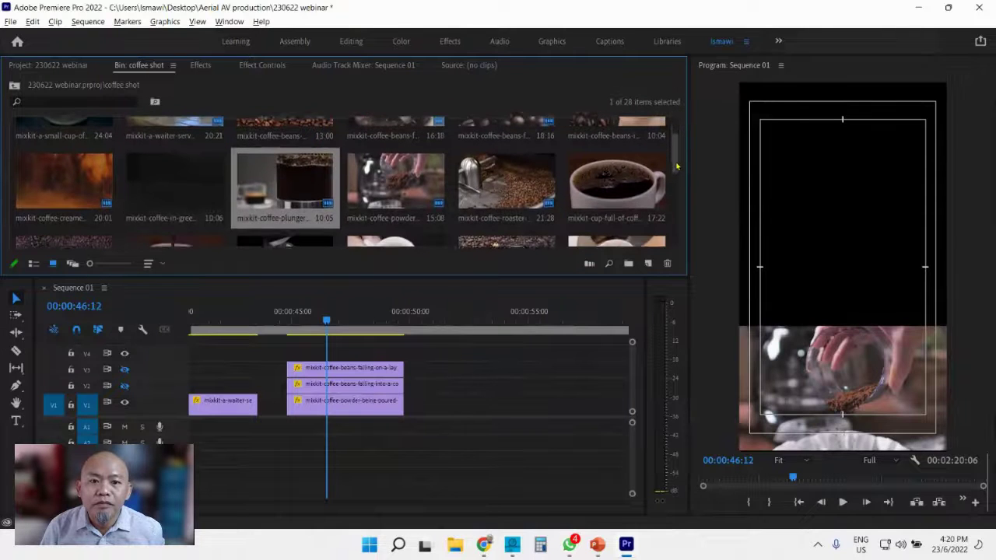
left_click(415, 194)
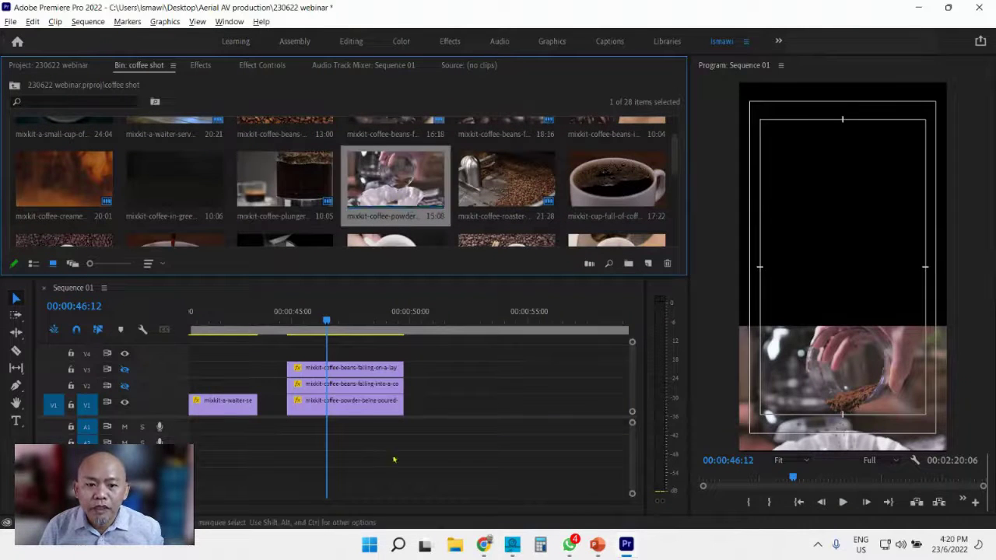
key("minus")
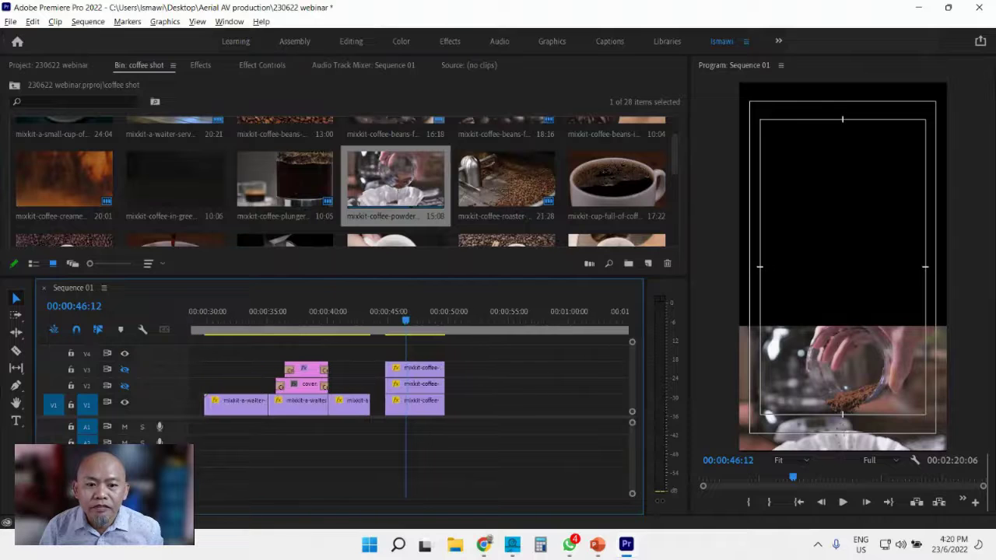
key("equal")
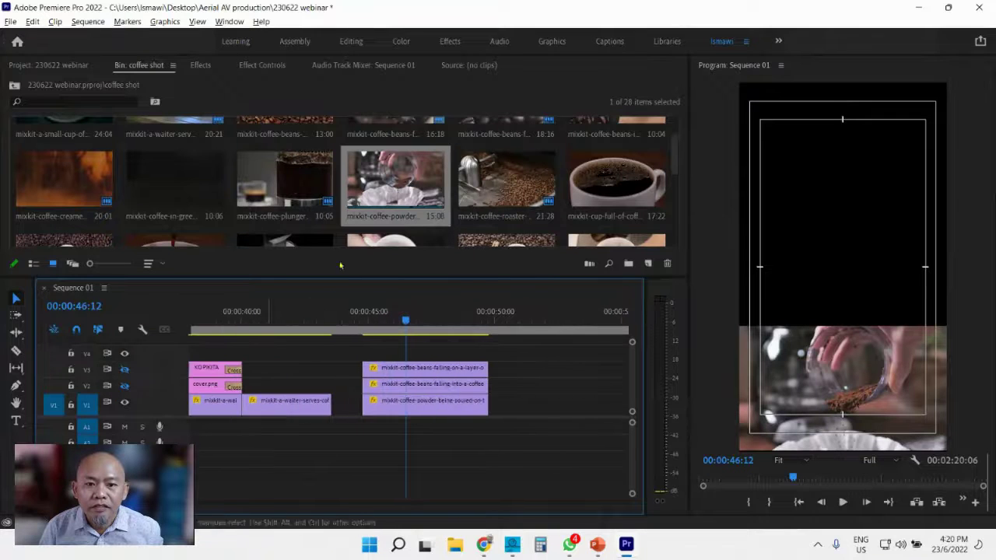
left_click(401, 177)
left_click_drag(566, 319, 507, 401)
scroll(223, 506, "down", 5)
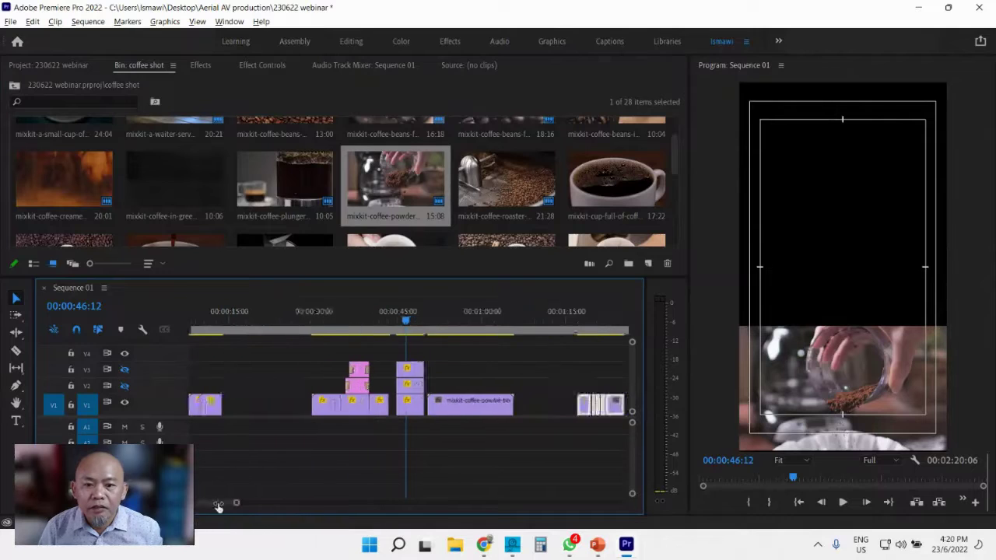
scroll(195, 506, "up", 3)
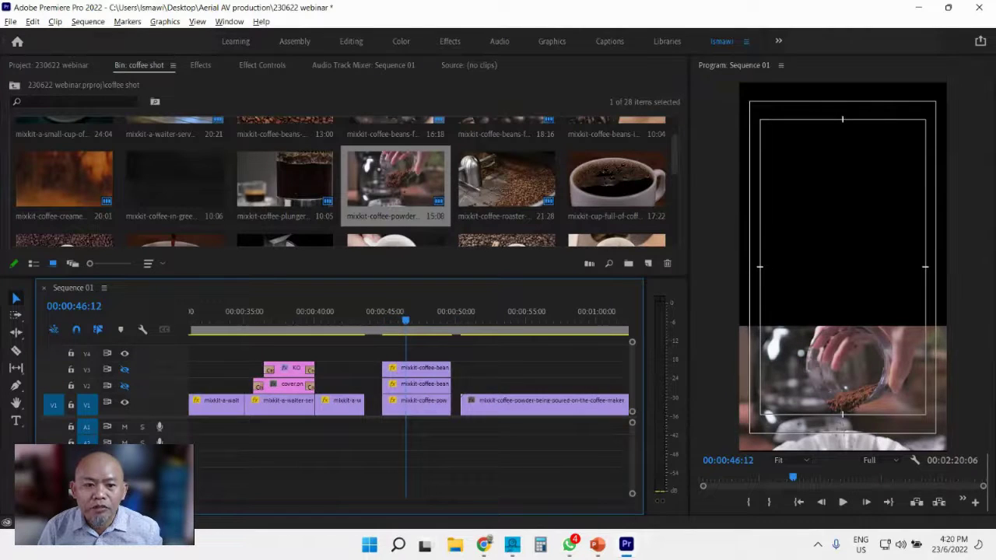
scroll(223, 522, "right", 2)
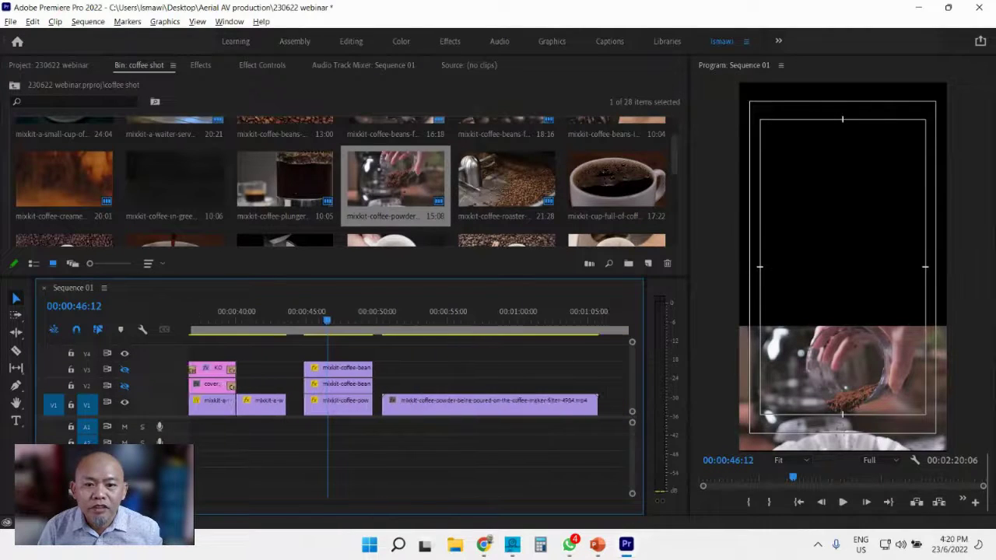
- Preview the new clip at 00:00:52:13, check the frame sizes under Video Info in the bin's list view, and restore thumbnail view
left_click(414, 322)
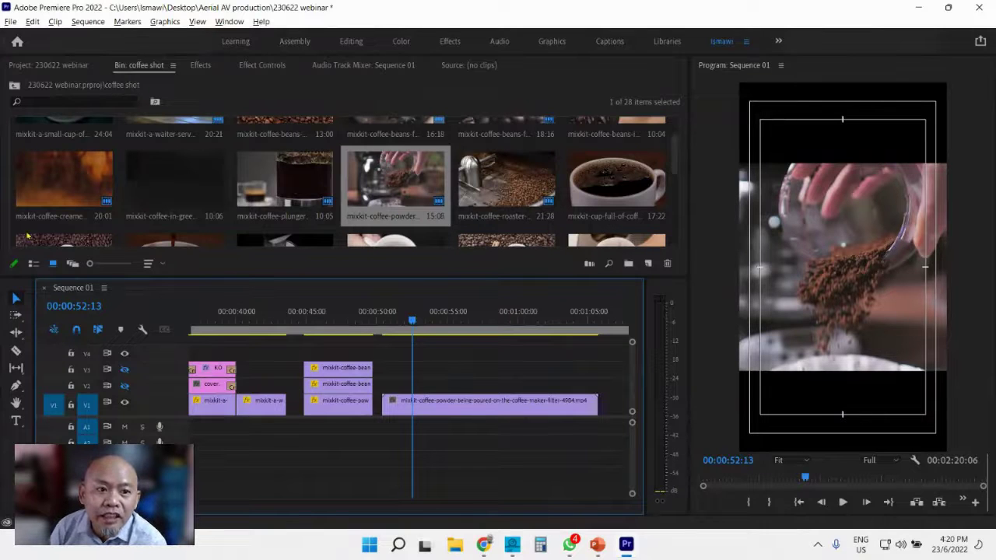
left_click(34, 264)
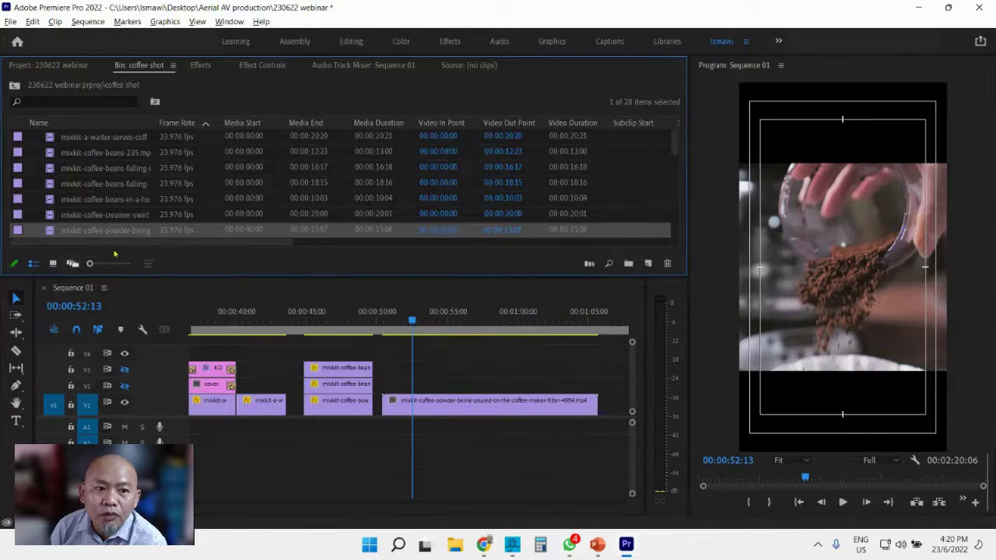
left_click_drag(234, 243, 401, 248)
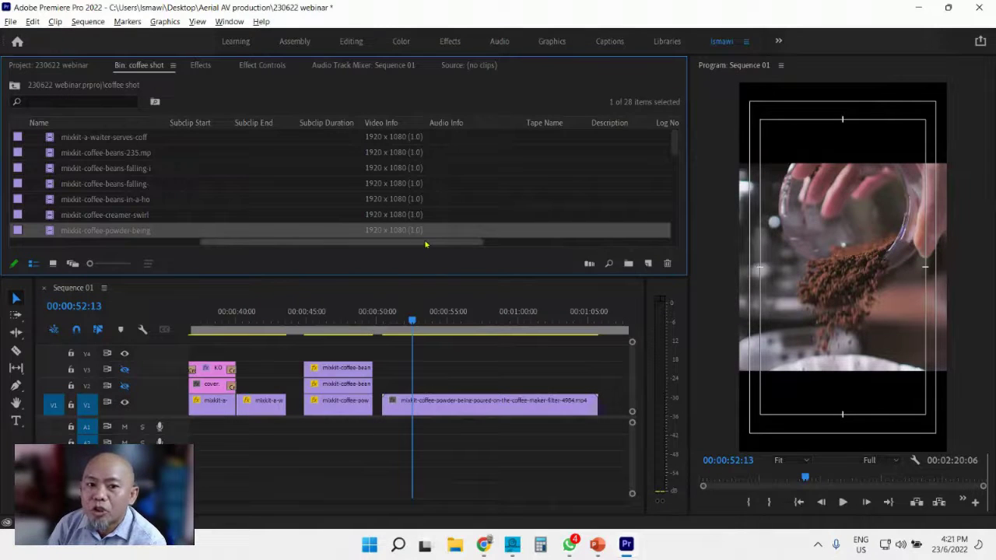
mouse_move(426, 244)
left_mouse_down()
mouse_move(456, 247)
mouse_move(441, 251)
left_mouse_up()
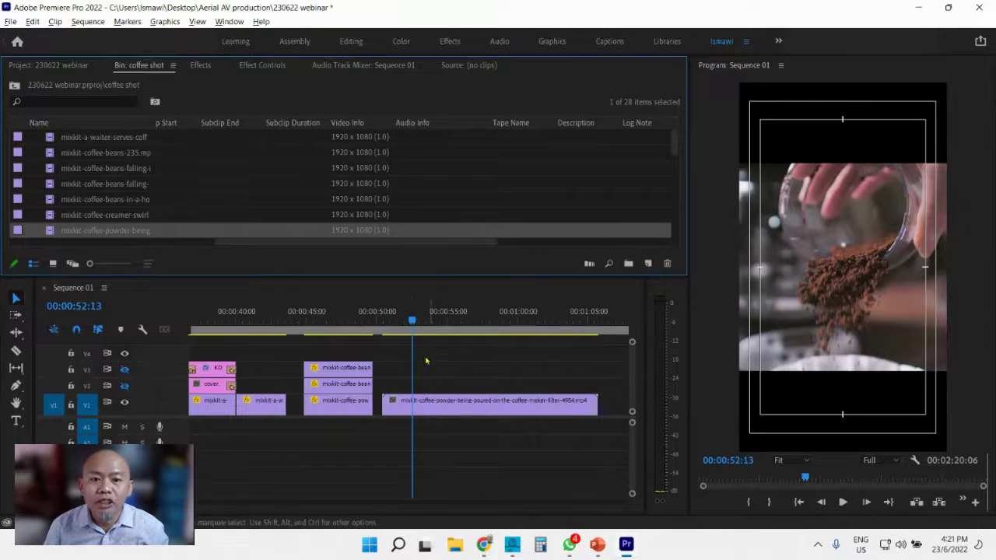
left_click(53, 263)
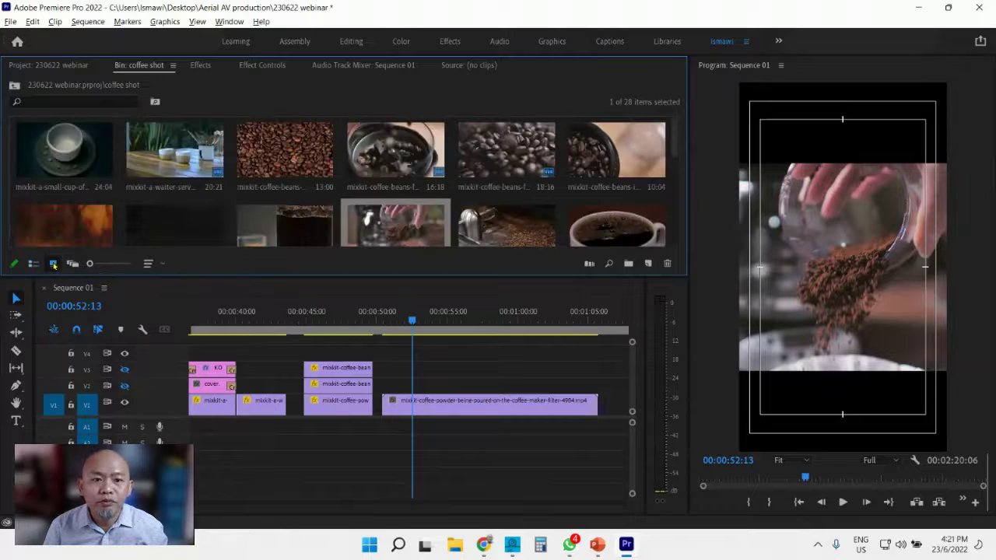
- Reposition the new coffee-powder clip at 00:00:55:11 within the frame to about 543.4, 983.6
left_click(408, 330)
left_click_drag(407, 331, 453, 356)
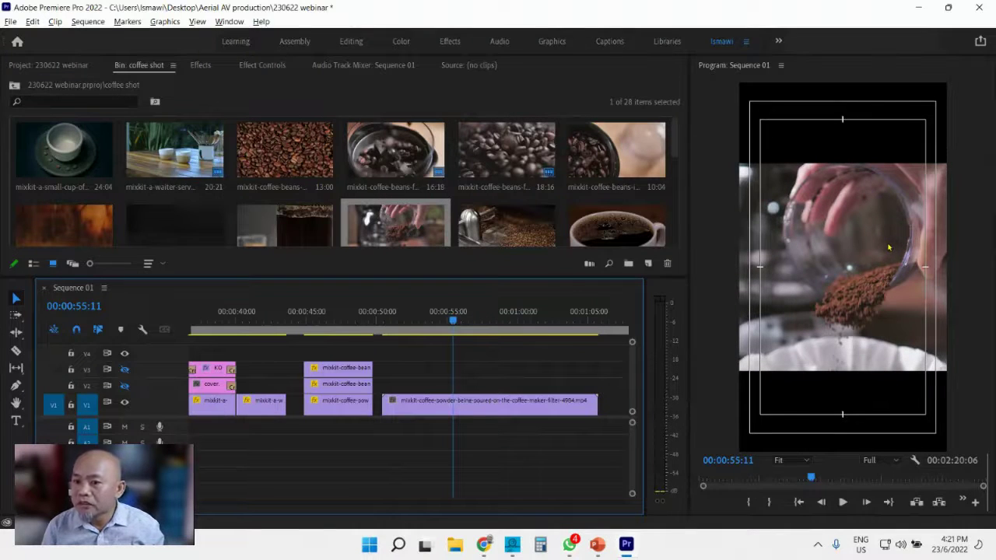
left_click(862, 218)
left_click_drag(862, 218, 806, 218)
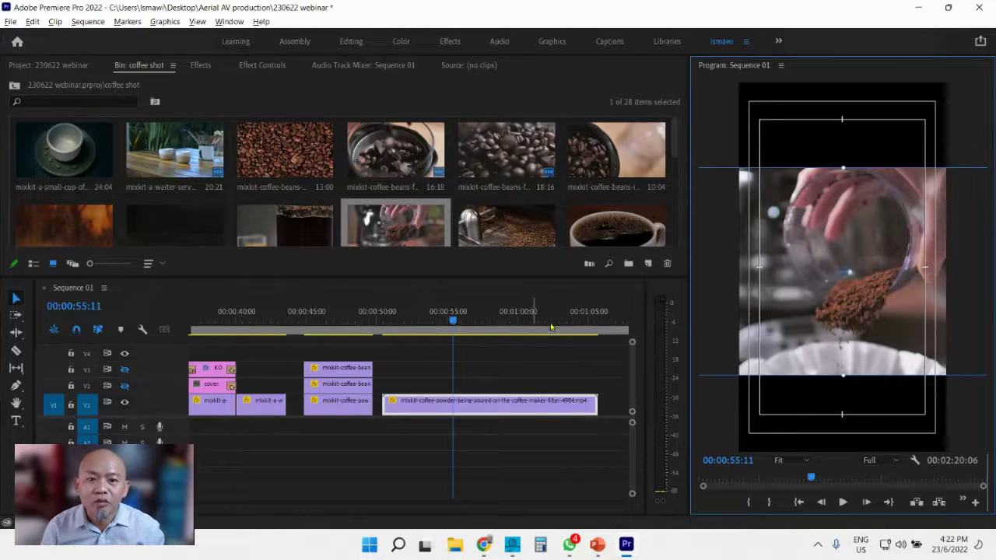
- Set the new coffee-powder clip's Motion Scale to 60 in Effect Controls
left_click(518, 410)
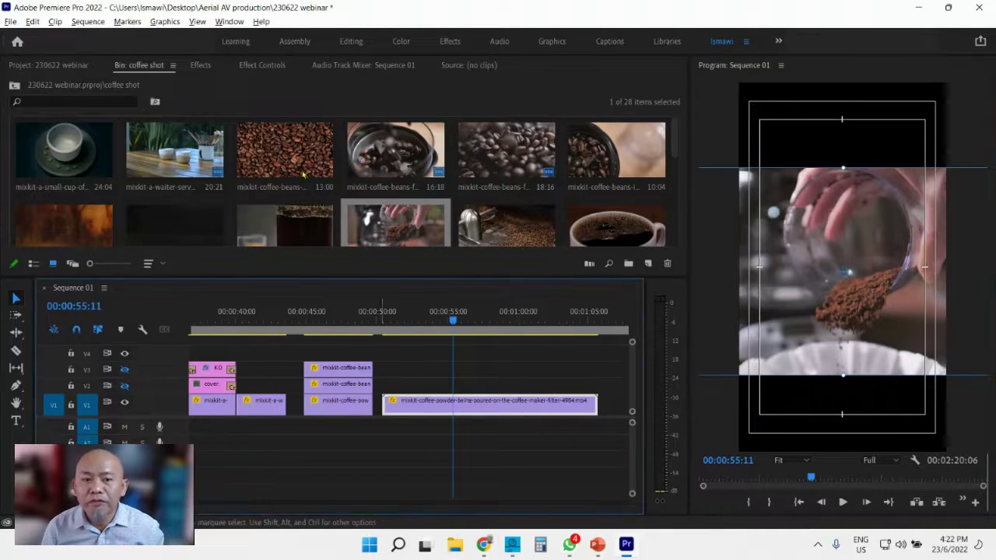
left_click(263, 65)
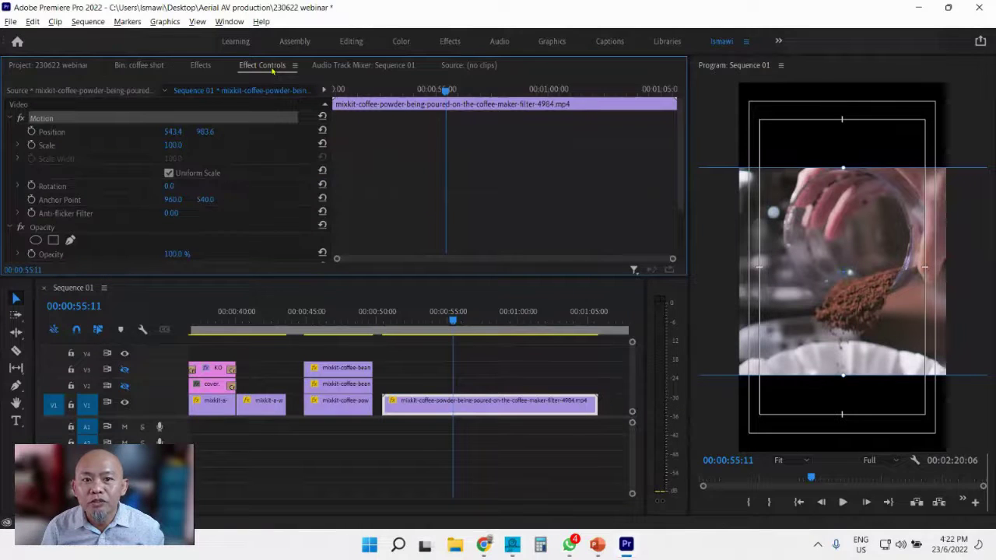
key("grave")
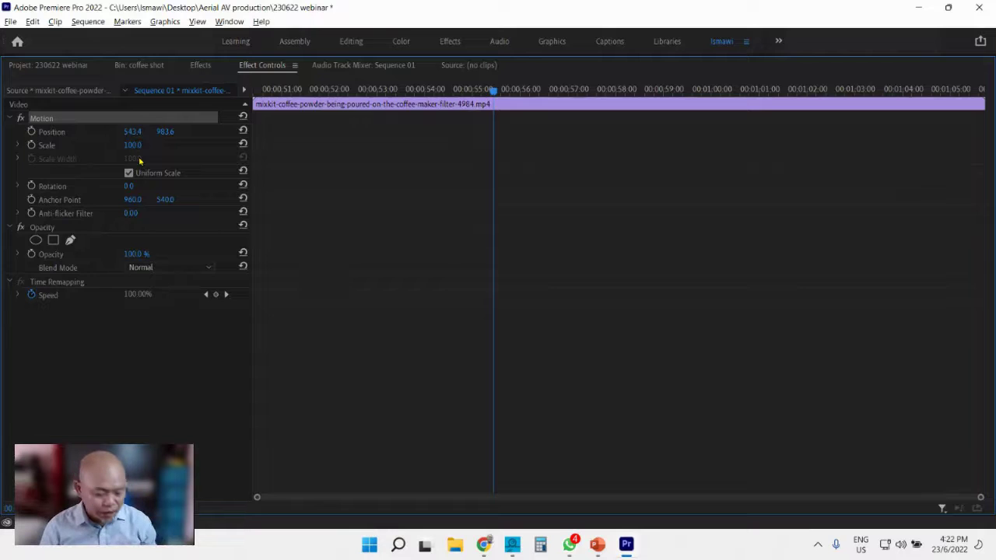
key("grave")
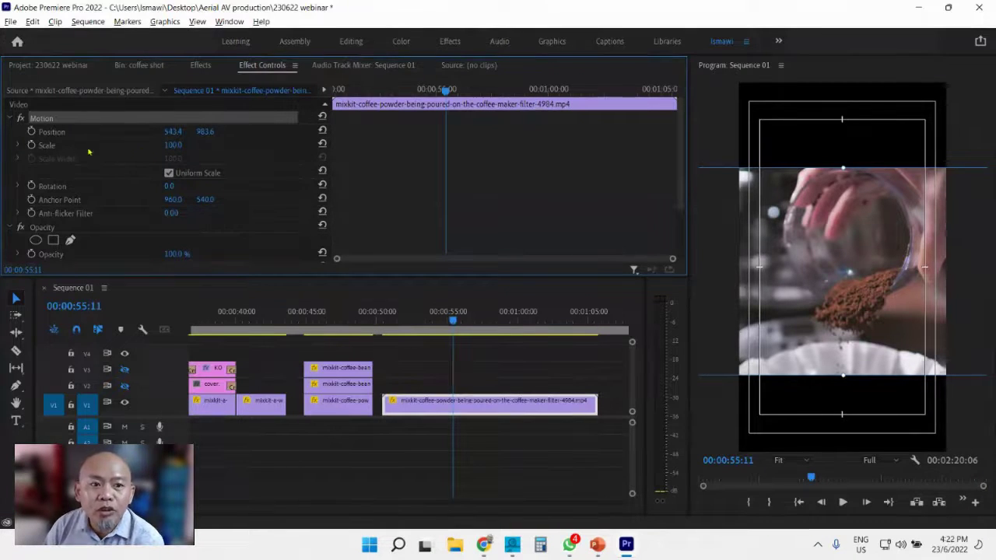
left_click(174, 147)
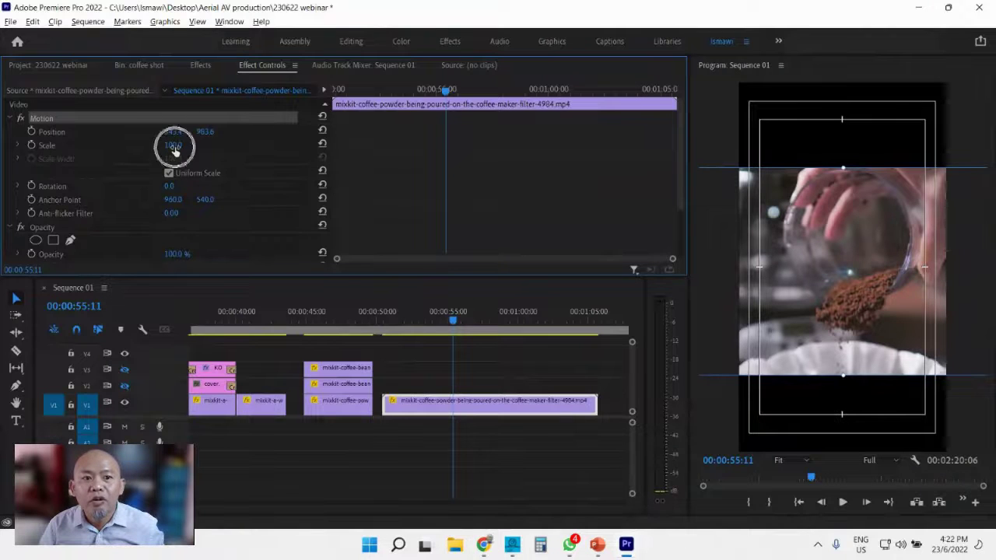
left_click(174, 147)
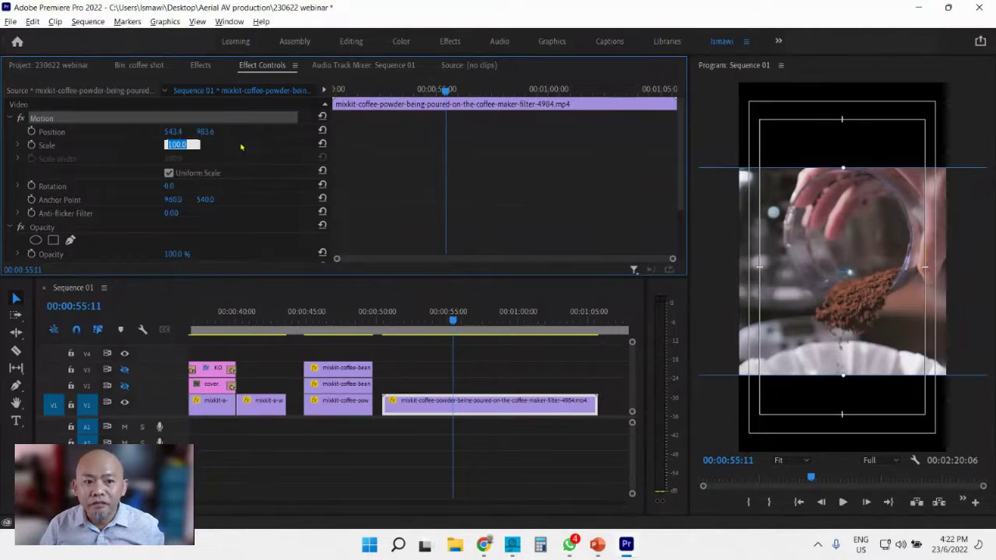
type("60")
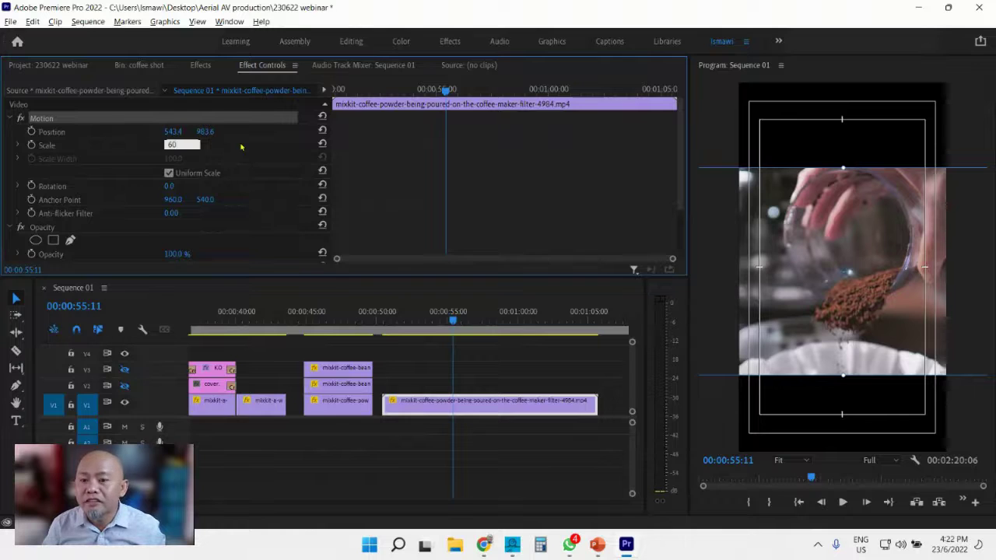
key("Return")
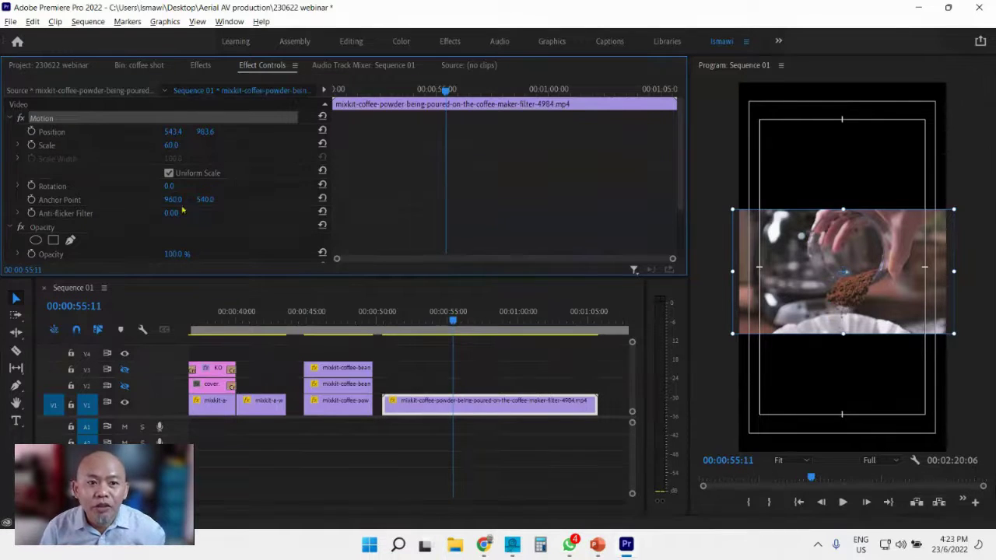
- Move the scaled clip to the bottom of the frame, position about 543.4, 1597.8, and return to the coffee shot bin and stacked clips
left_click(887, 244)
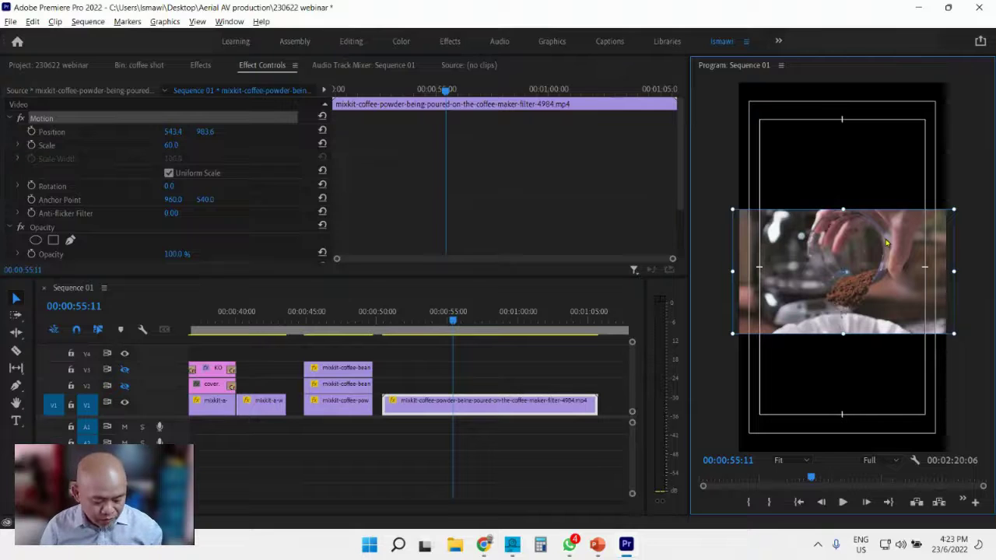
left_click_drag(887, 244, 904, 361)
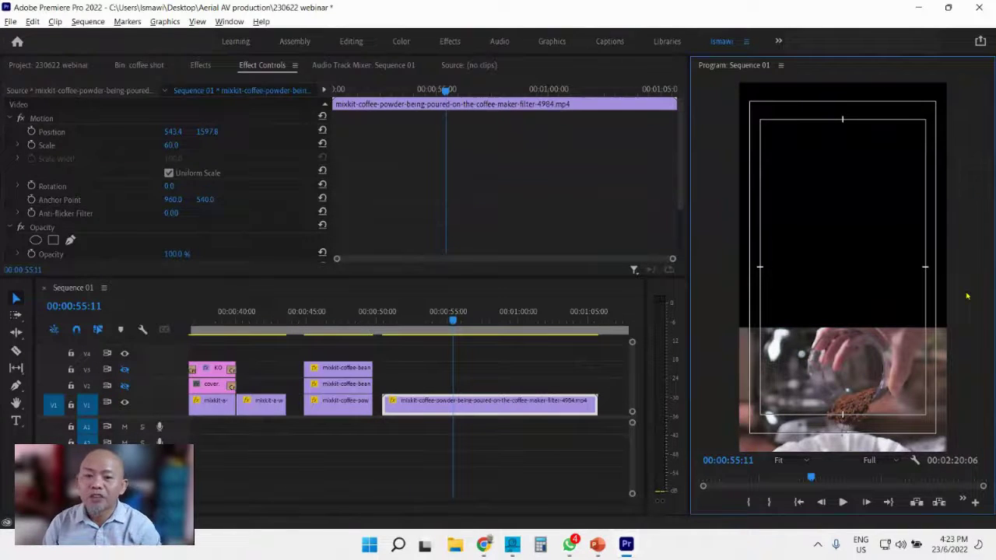
left_click(127, 67)
left_click(358, 320)
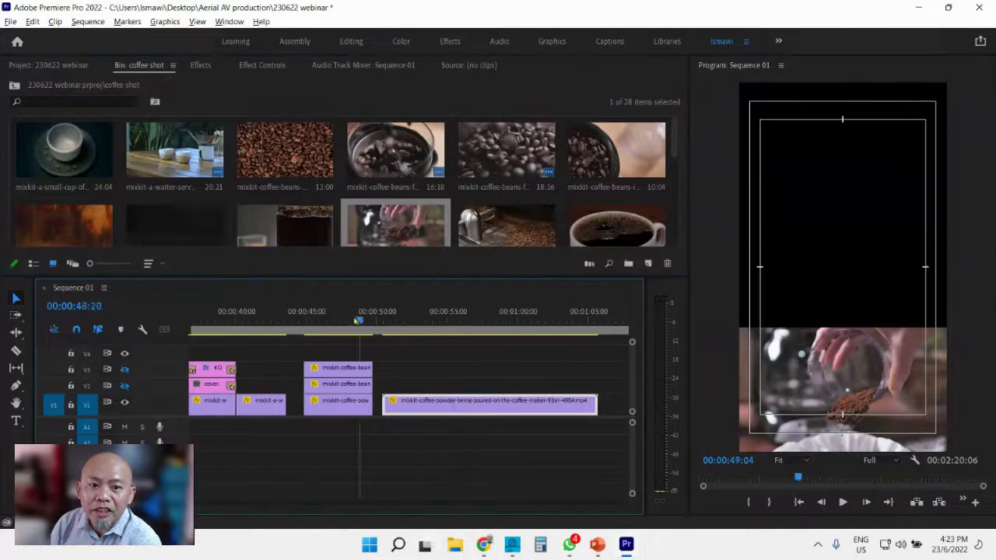
- Show track V2, add the coffee-beans-falling-into-a-coffee-pot clip to V2 above the new coffee-powder clip, and preview it at 00:00:52:21
left_click_drag(358, 320, 345, 320)
left_click(124, 386)
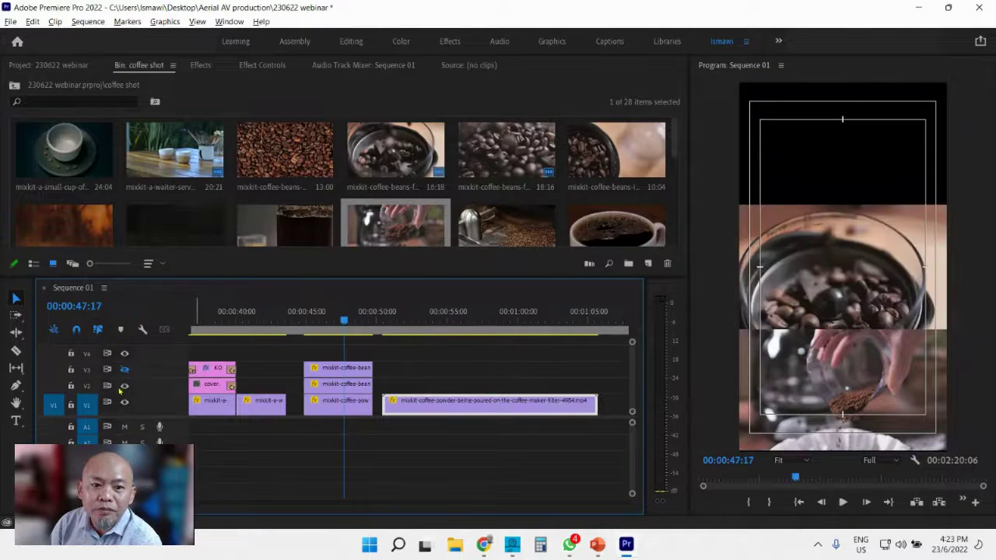
left_click(444, 161)
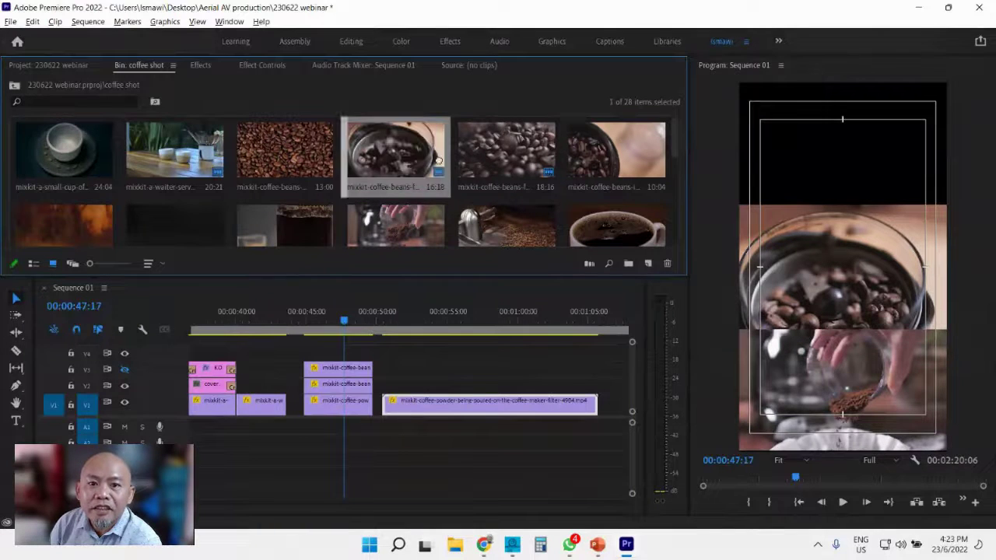
left_click_drag(439, 160, 385, 385)
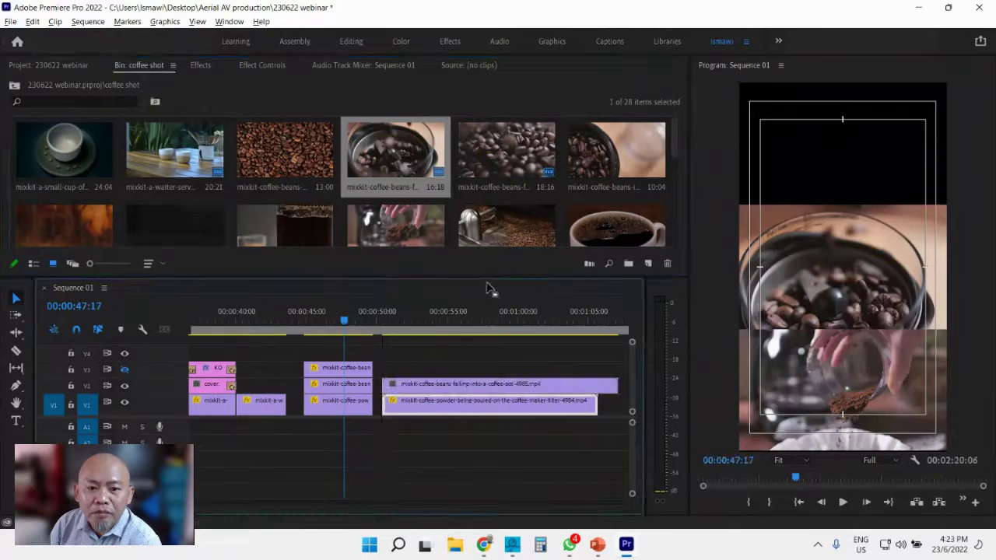
left_click_drag(345, 319, 421, 295)
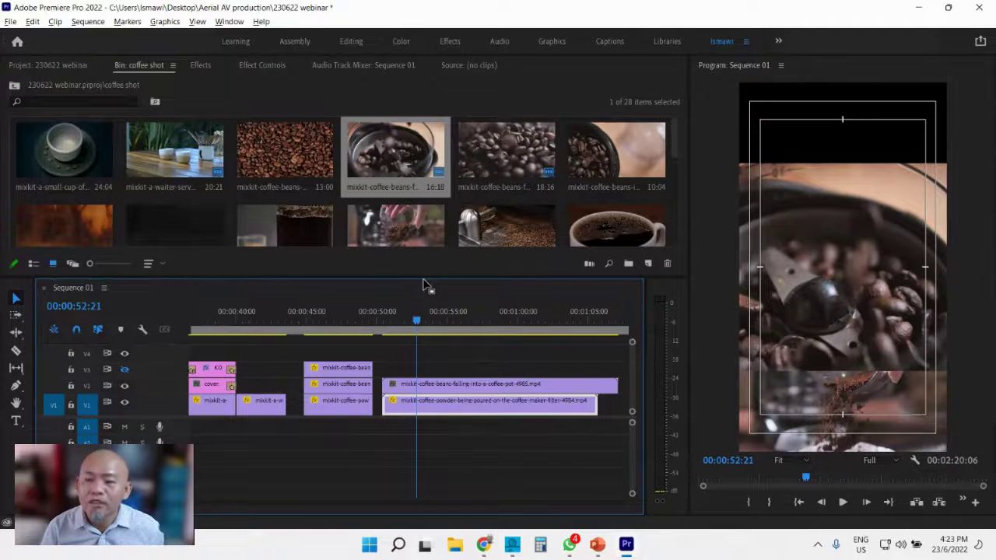
- Set the Motion Scale of the new coffee-pot clip on V2 to 60 in Effect Controls
left_click(252, 68)
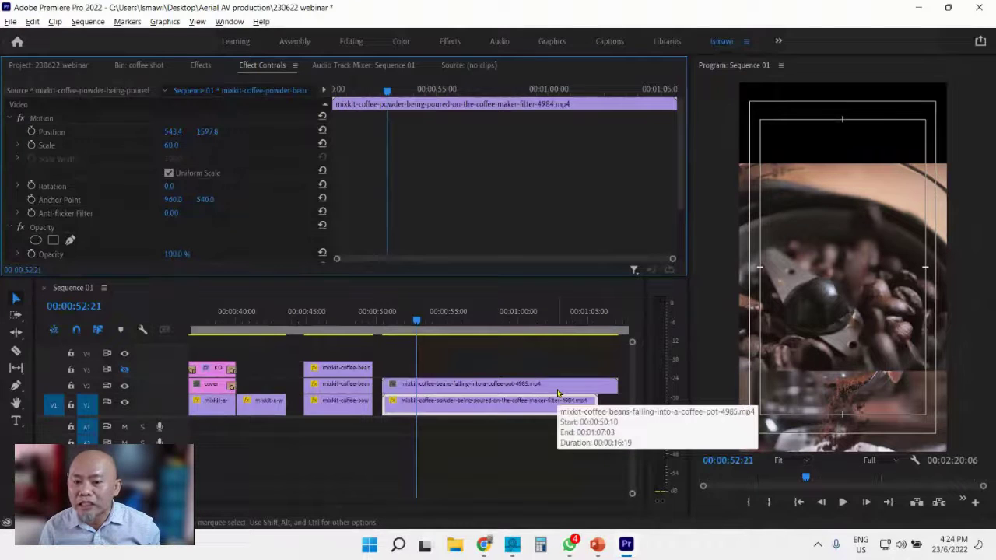
left_click(558, 393)
left_click(558, 401)
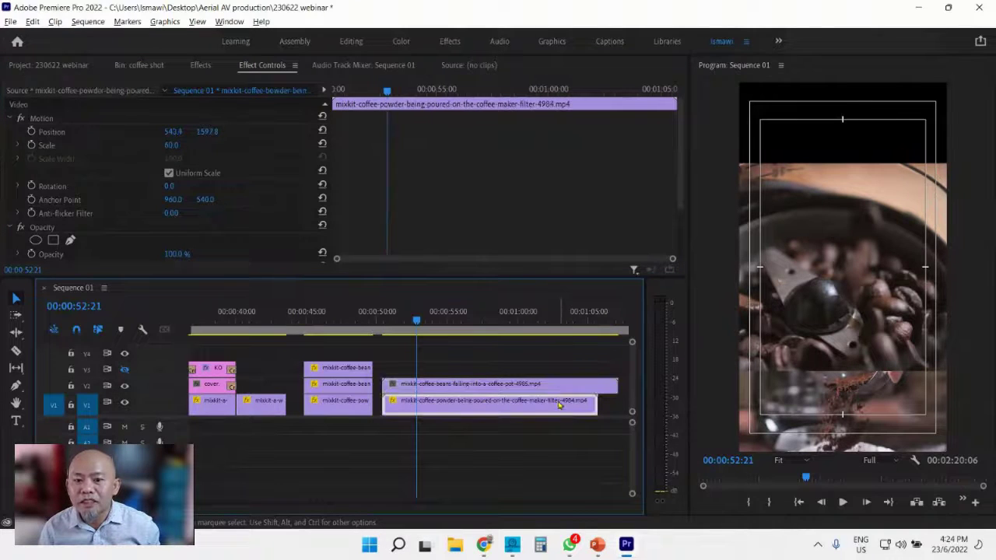
left_click(562, 390)
left_click(562, 400)
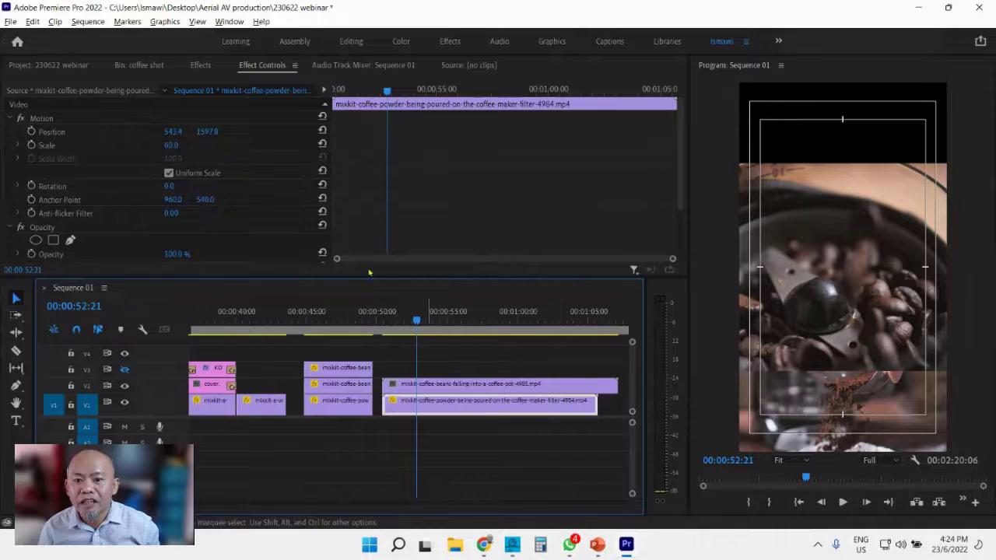
left_click(496, 387)
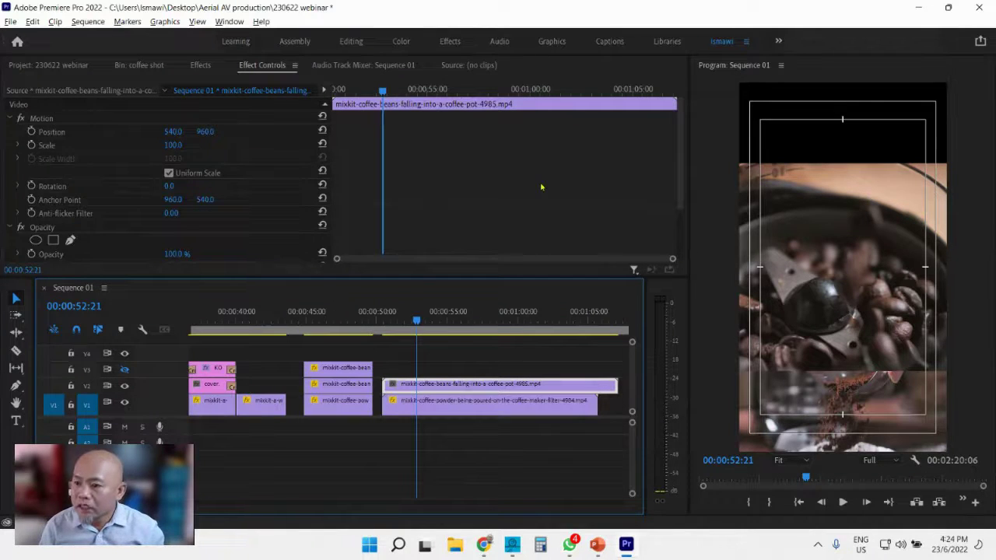
left_click(172, 147)
type("6")
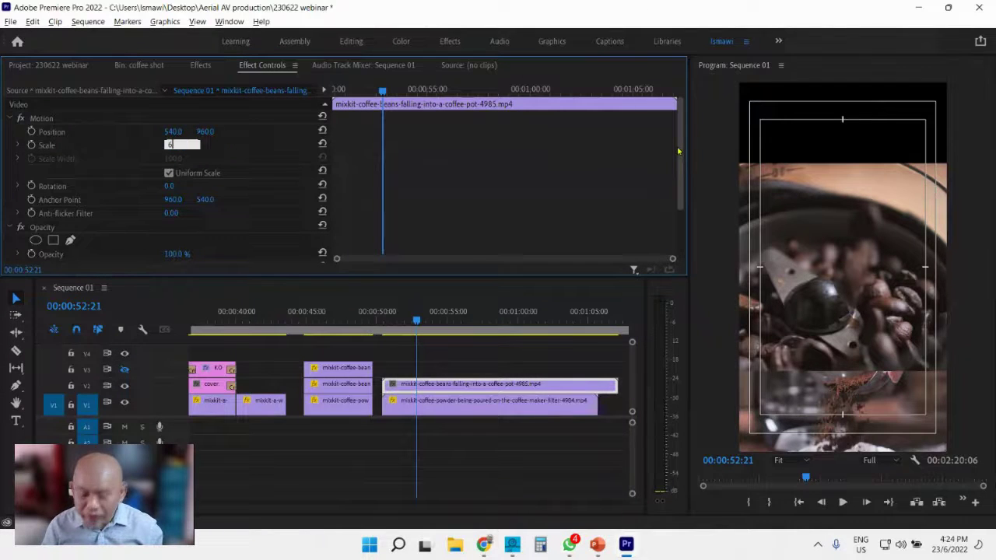
type("0")
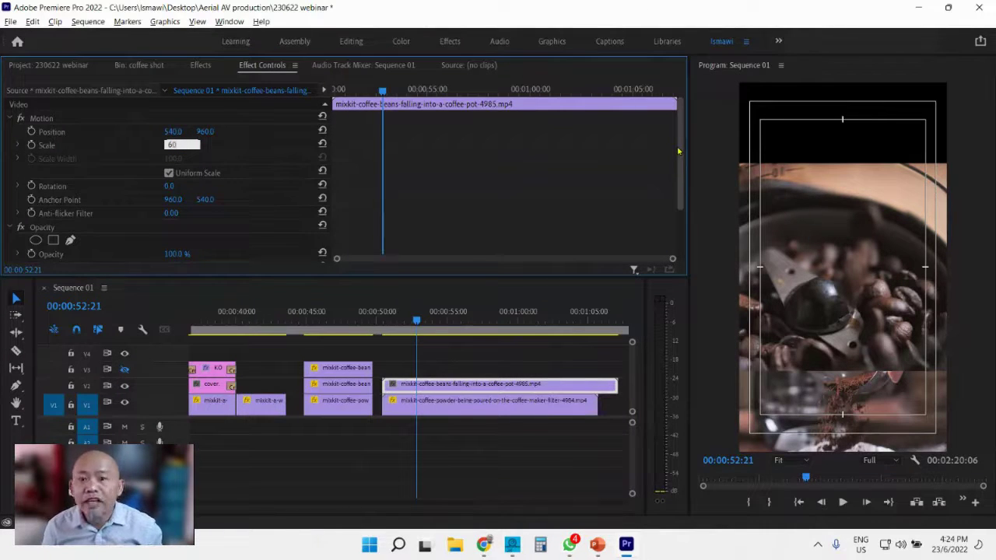
key("Return")
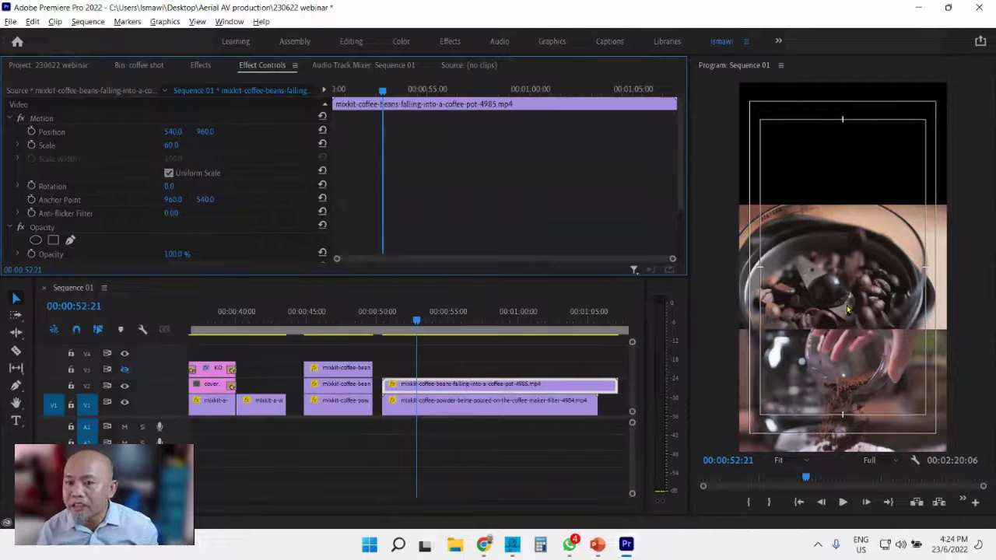
key("ctrl+s")
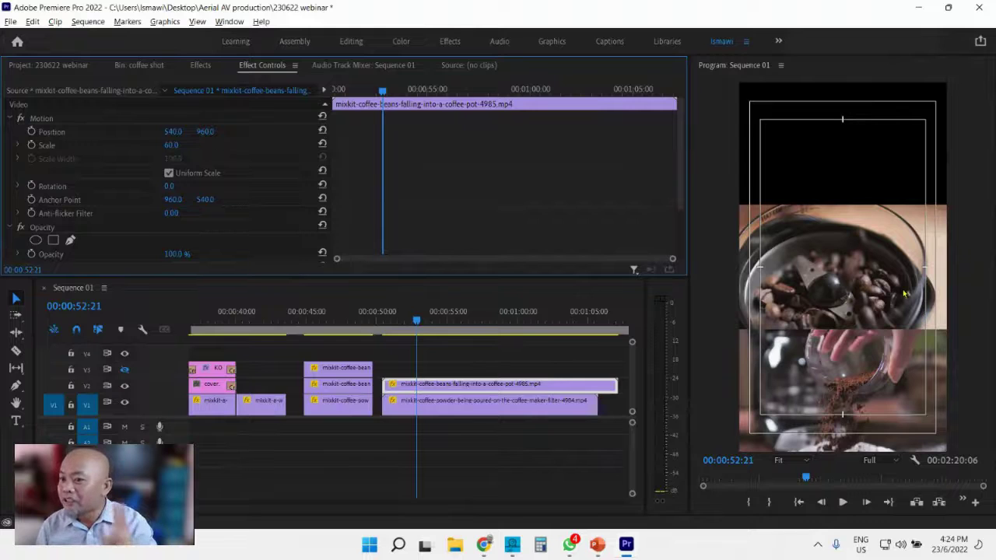
- Play the two-clip stack from 00:00:52:20, show track V3, and compare with the finished three-way layout at 00:00:46:15
left_click(411, 331)
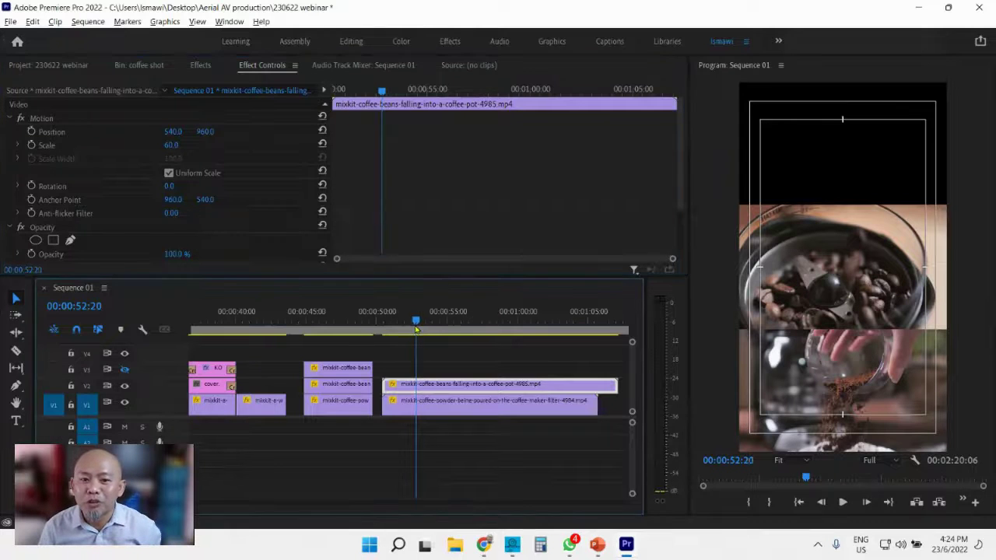
key("space")
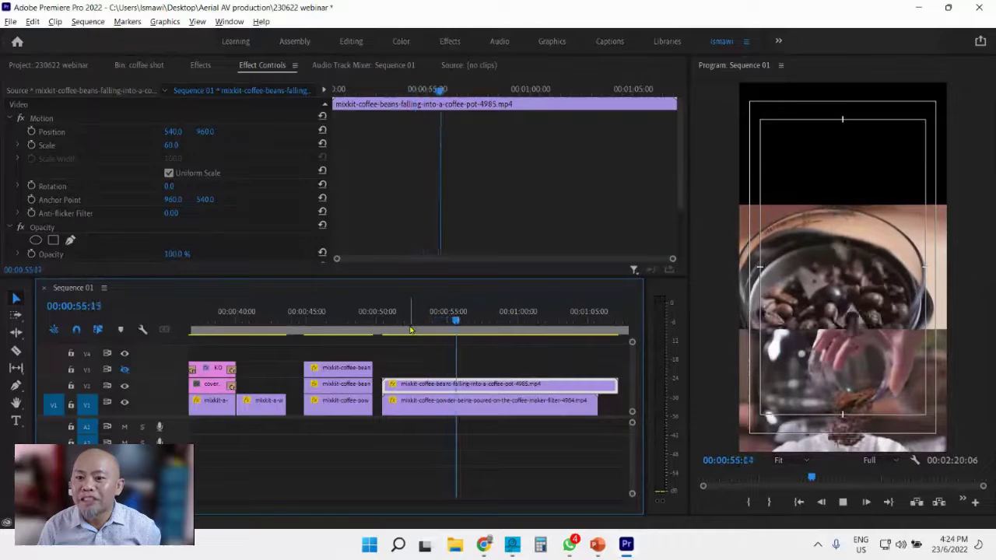
key("space")
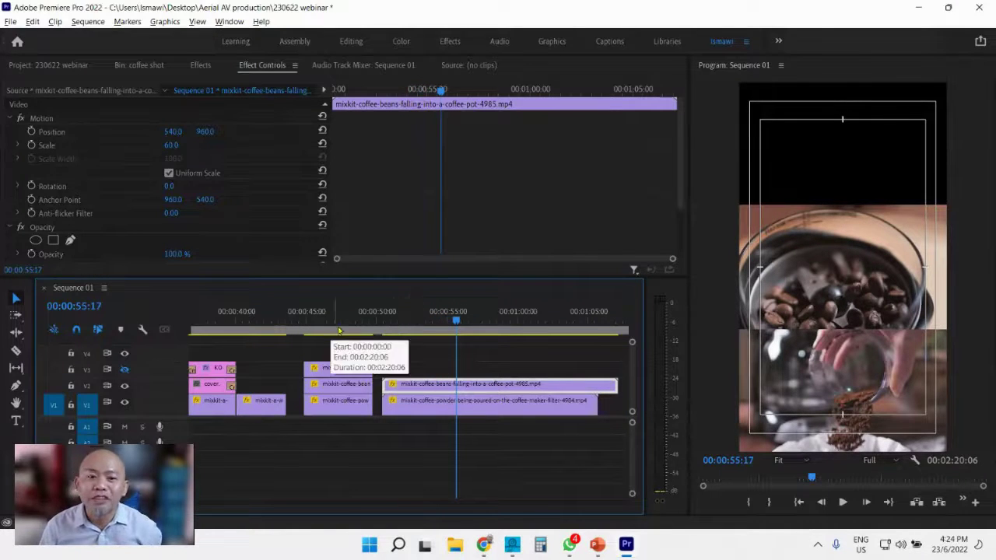
left_click(342, 323)
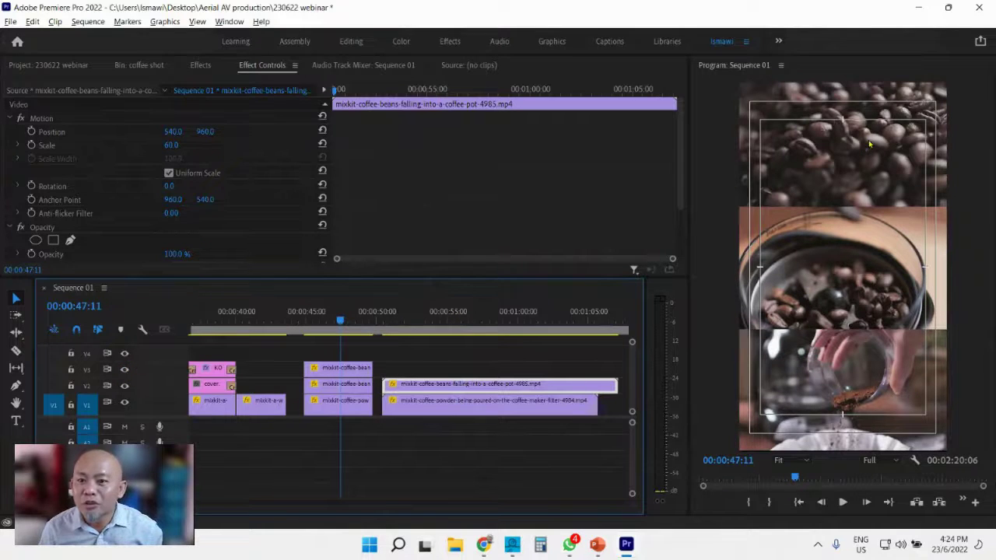
mouse_move(331, 323)
left_mouse_down()
mouse_move(319, 324)
mouse_move(330, 324)
left_mouse_up()
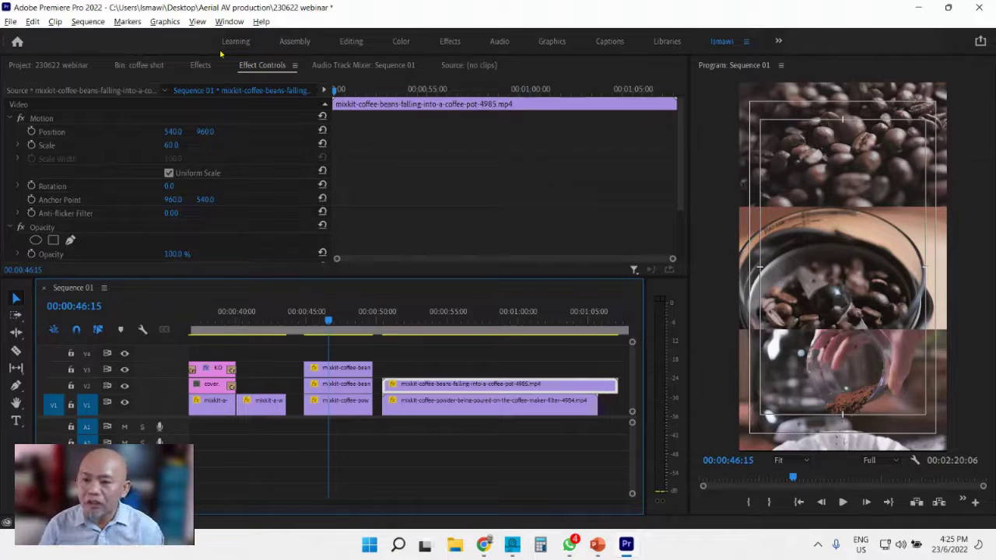
- Add the coffee-beans-falling-on-a-layer-of-more-beans clip to V3 above the new stack and preview it at 00:00:56:12
left_click(140, 65)
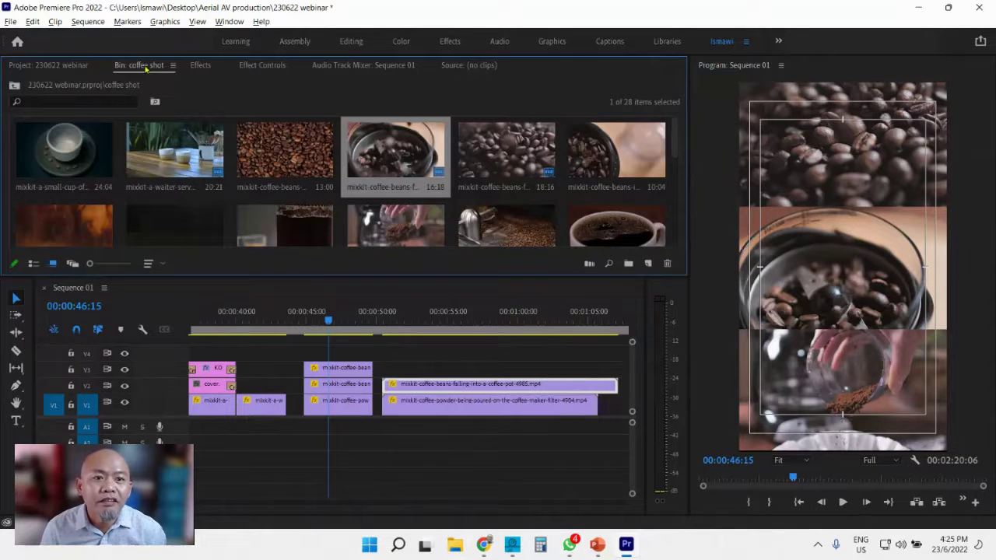
left_click(513, 160)
left_click_drag(503, 150, 392, 369)
mouse_move(472, 316)
left_mouse_down()
mouse_move(438, 318)
mouse_move(472, 315)
left_mouse_up()
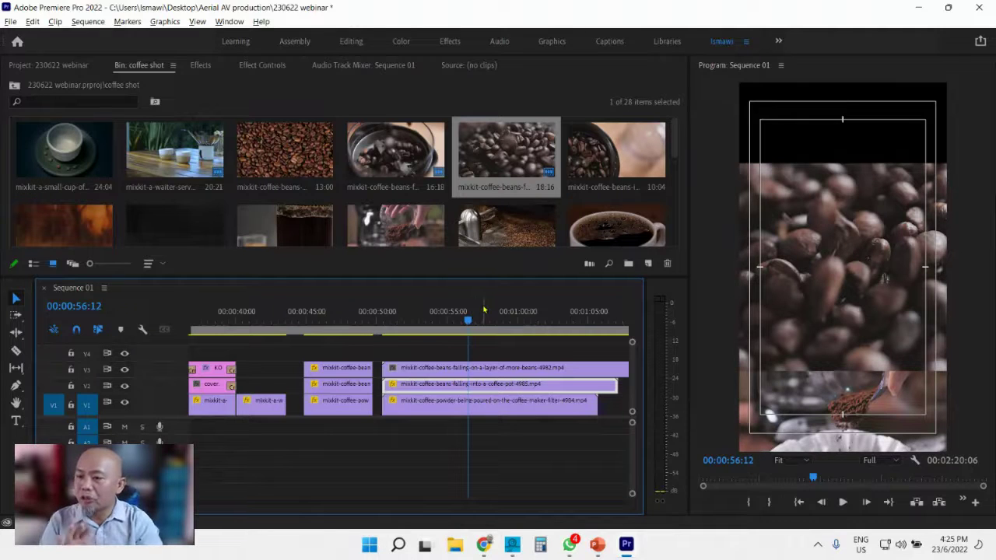
- Set the new V3 clip's Scale to 60 and move it to the top of the frame, position about 540, 315.5
left_click(534, 372)
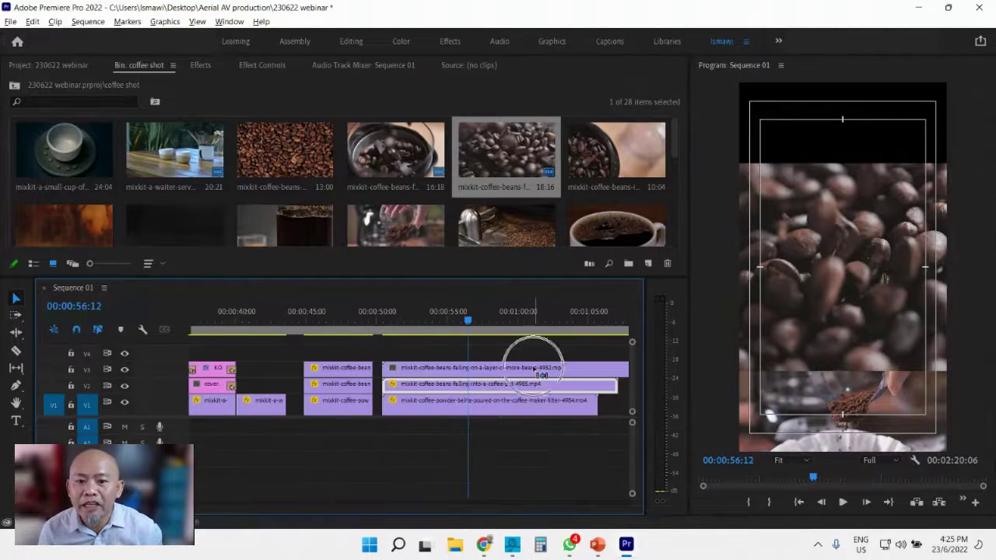
left_click(262, 66)
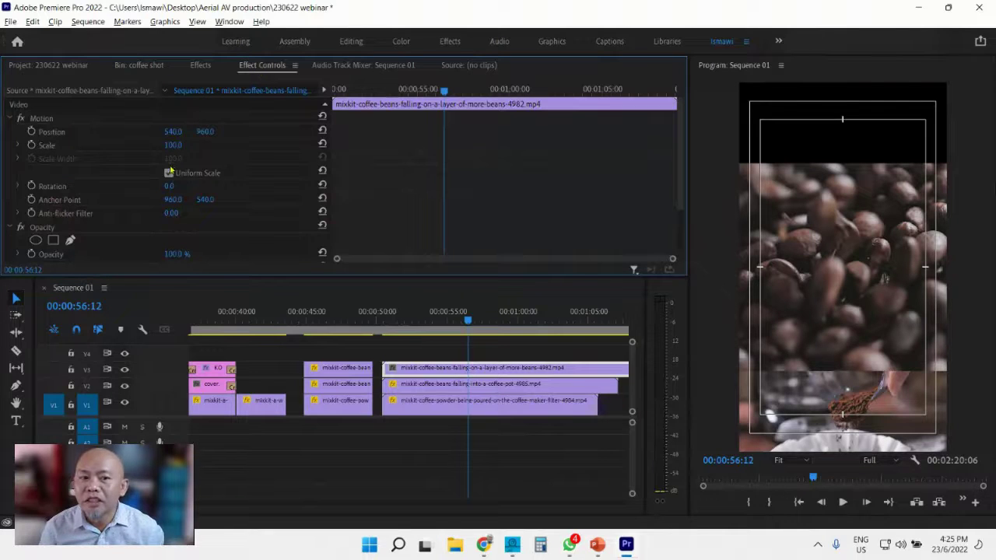
left_click(178, 144)
type("60")
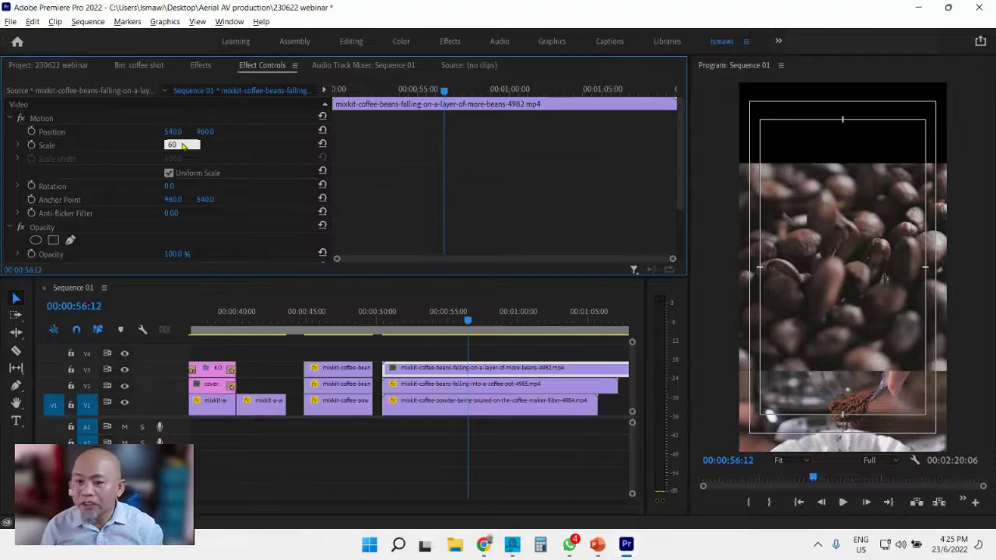
key("Return")
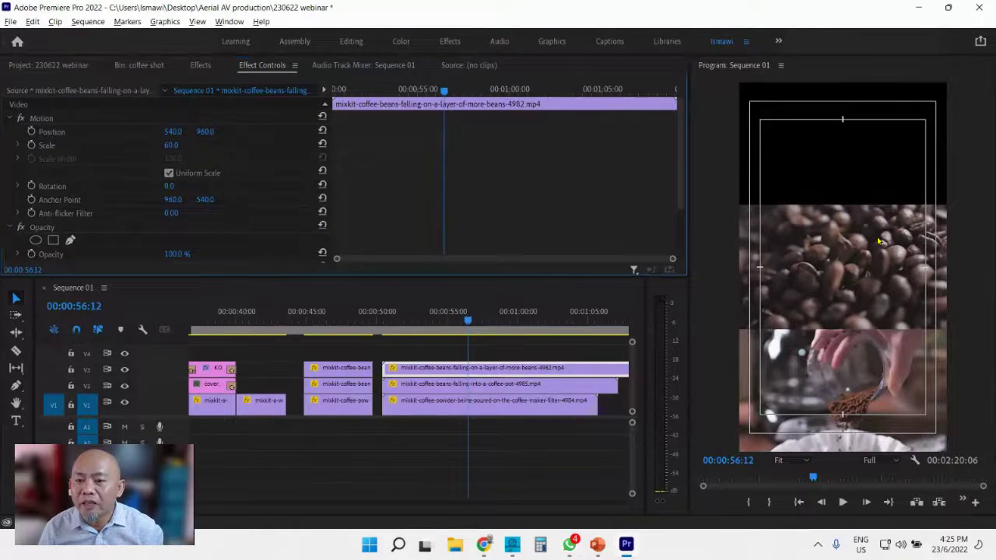
left_click(894, 258)
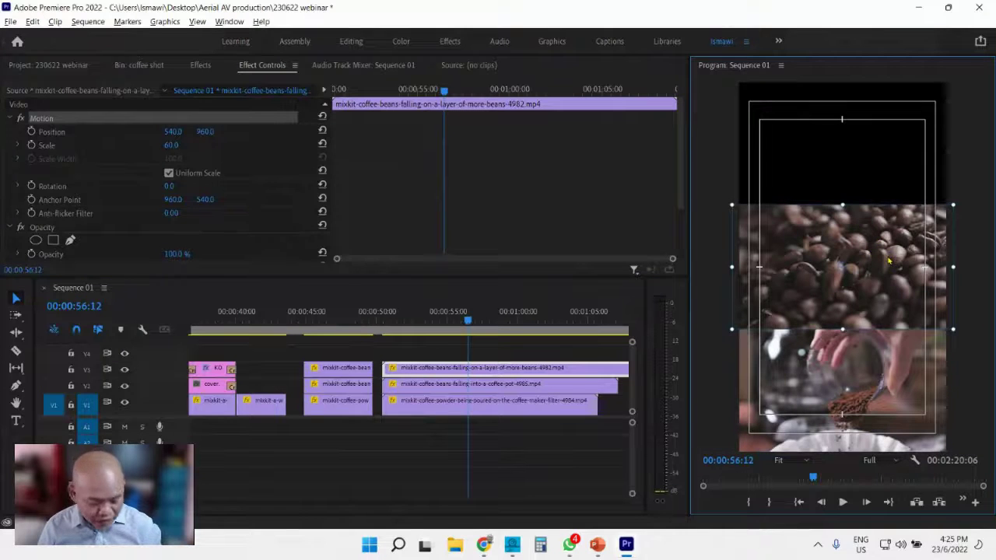
left_click_drag(889, 262, 882, 136)
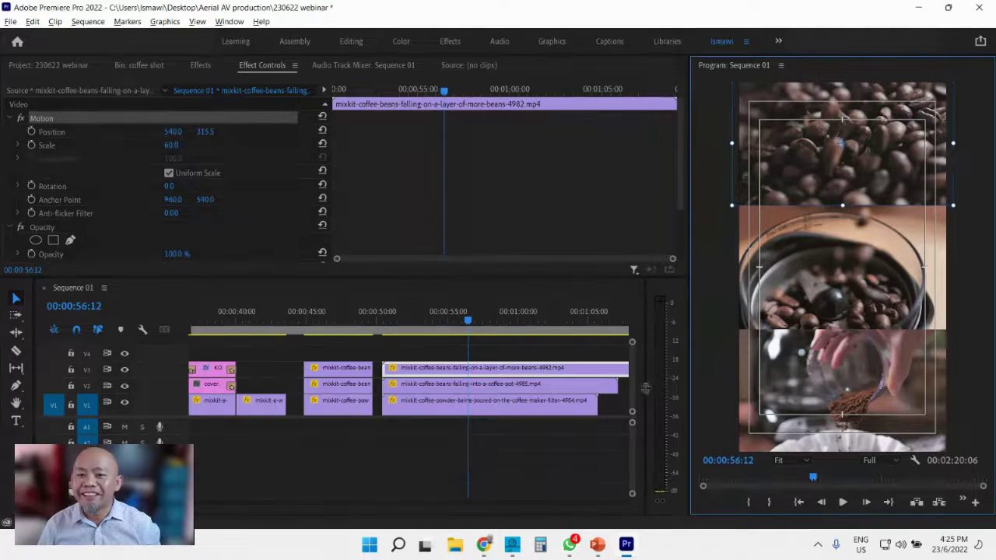
- Play the rebuilt three-way stack, and compare it with the original stack from 00:00:44:21
left_click_drag(421, 320, 396, 320)
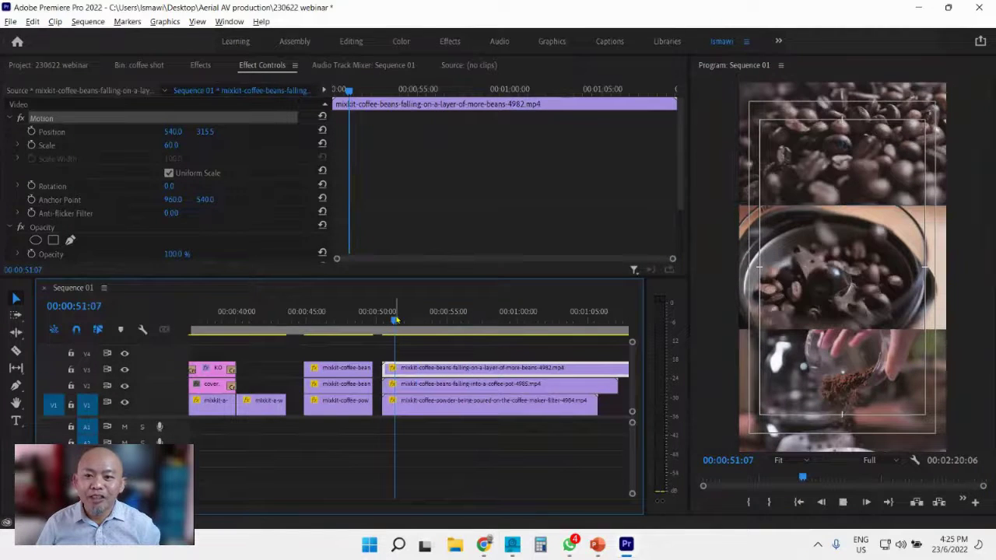
key("space")
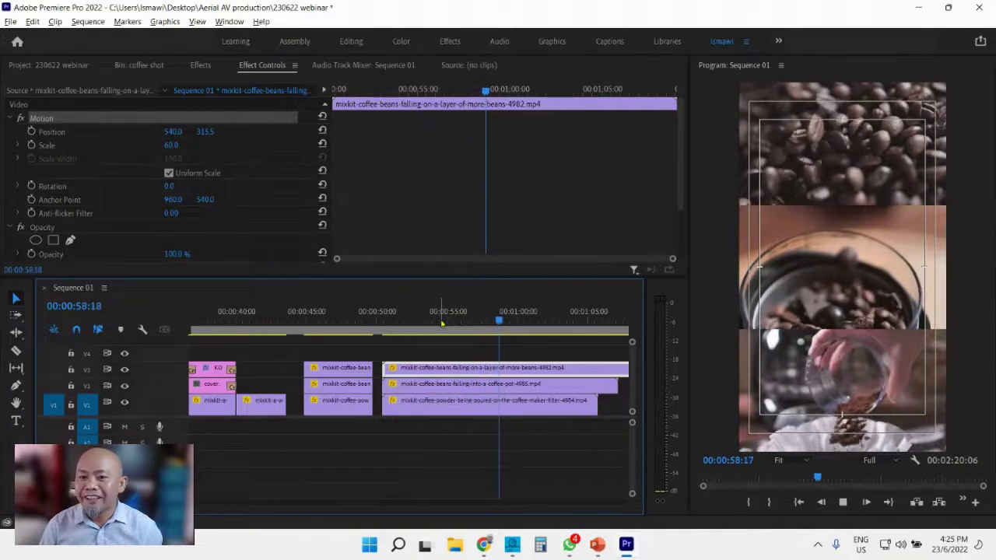
left_click(382, 315)
left_click(305, 326)
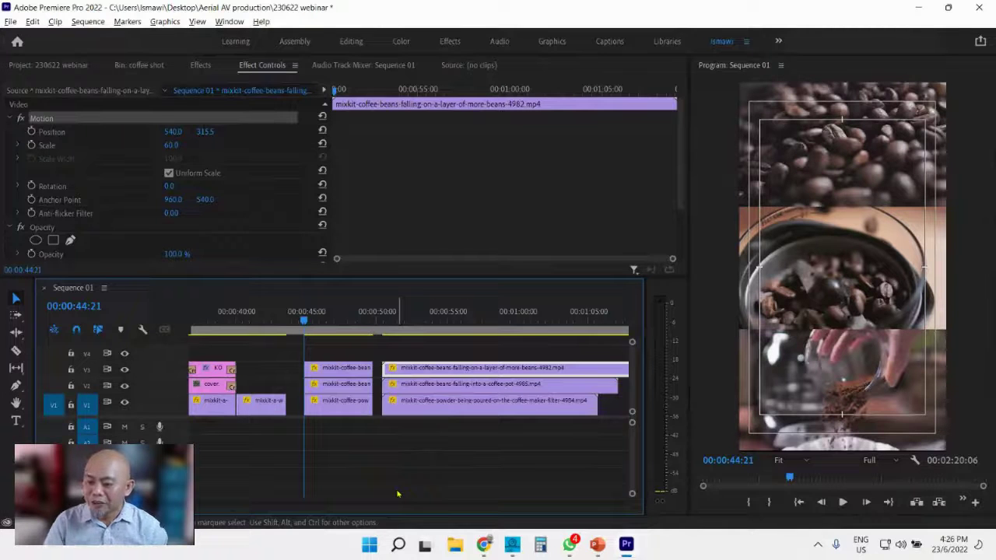
key("space")
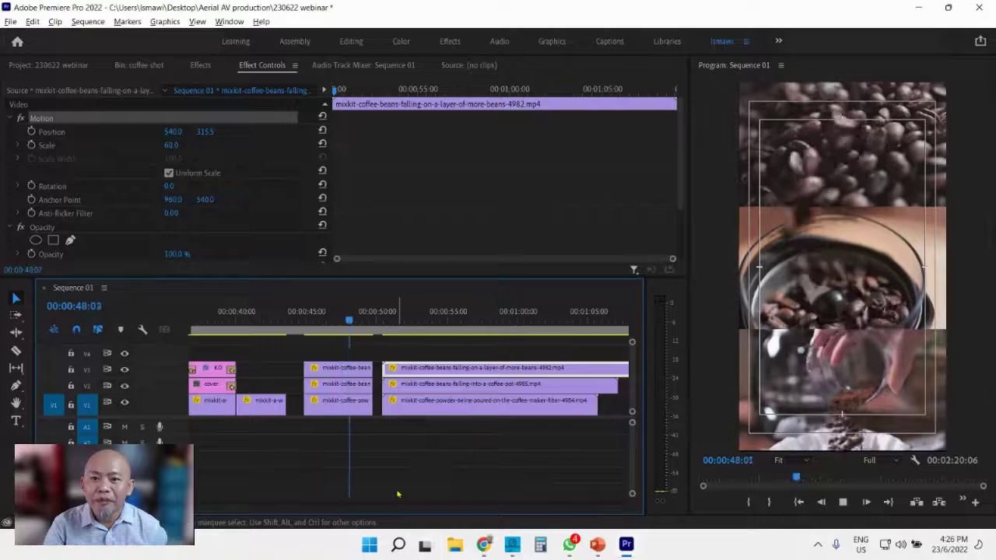
key("space")
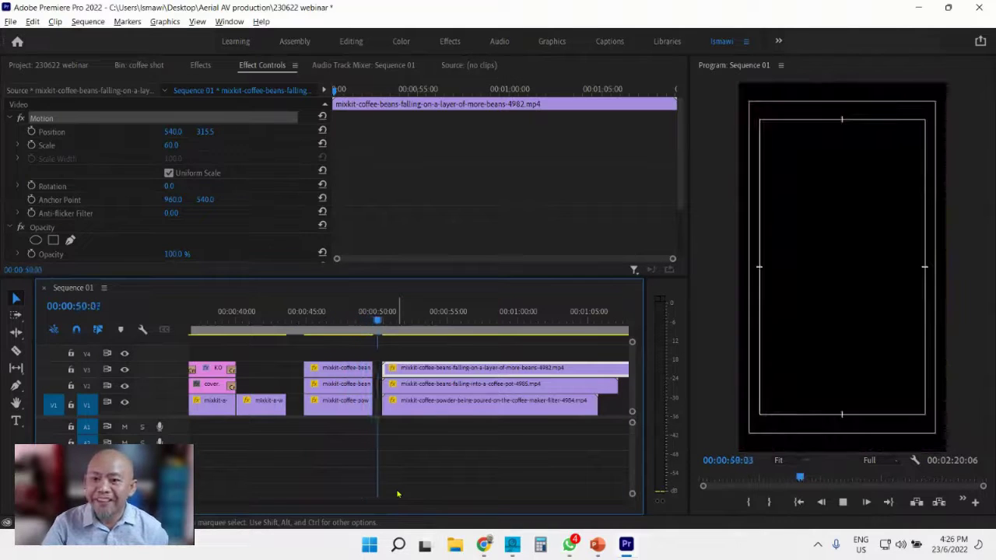
left_click_drag(355, 320, 340, 320)
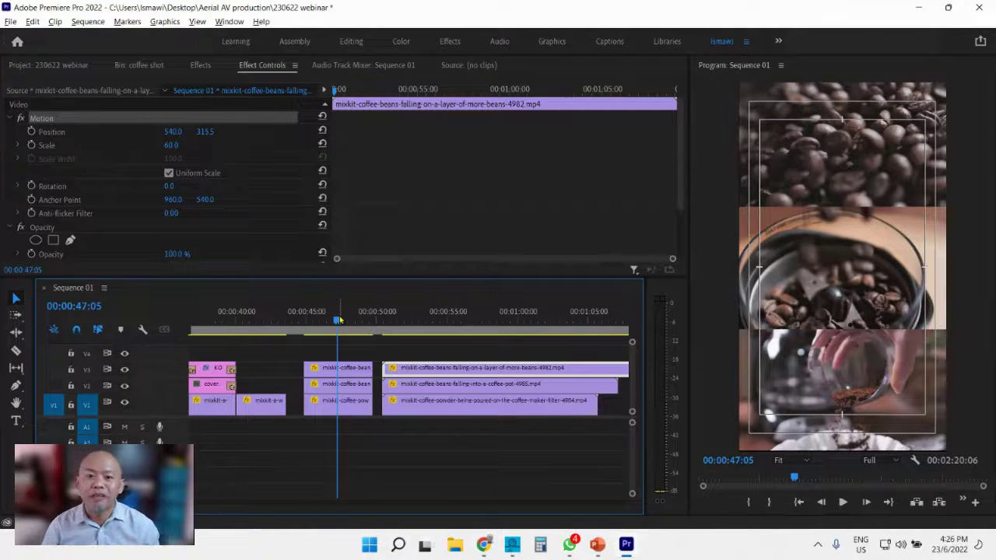
- Delete the V3 clip from the rebuilt stack at 00:00:54:23, select the coffee-pot clip, and hide track V2
left_click(447, 320)
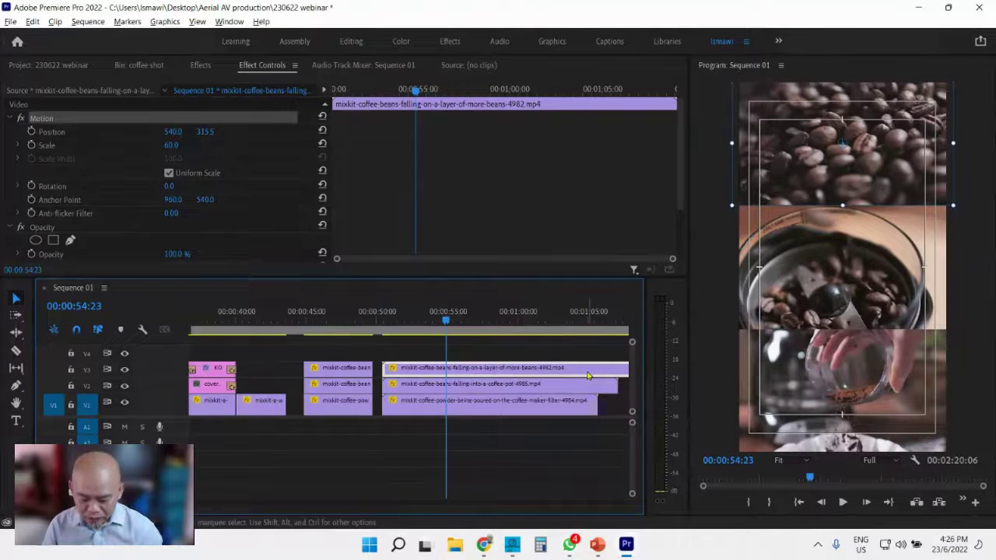
key("Delete")
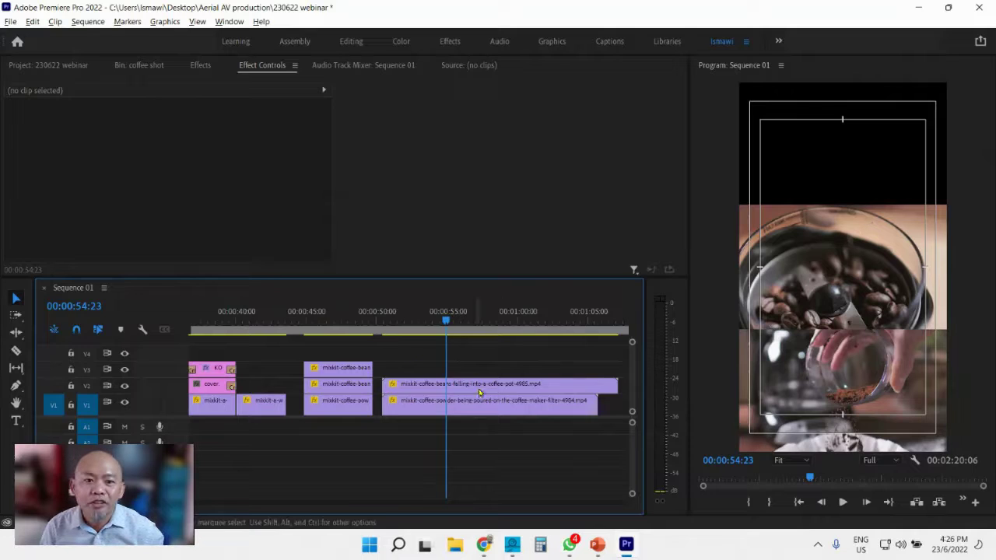
left_click(537, 383)
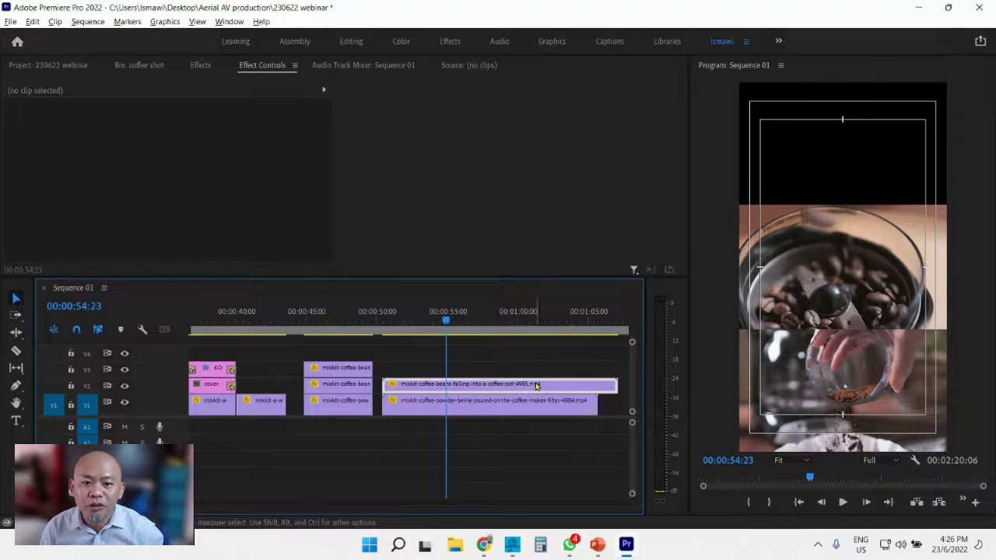
left_click(124, 387)
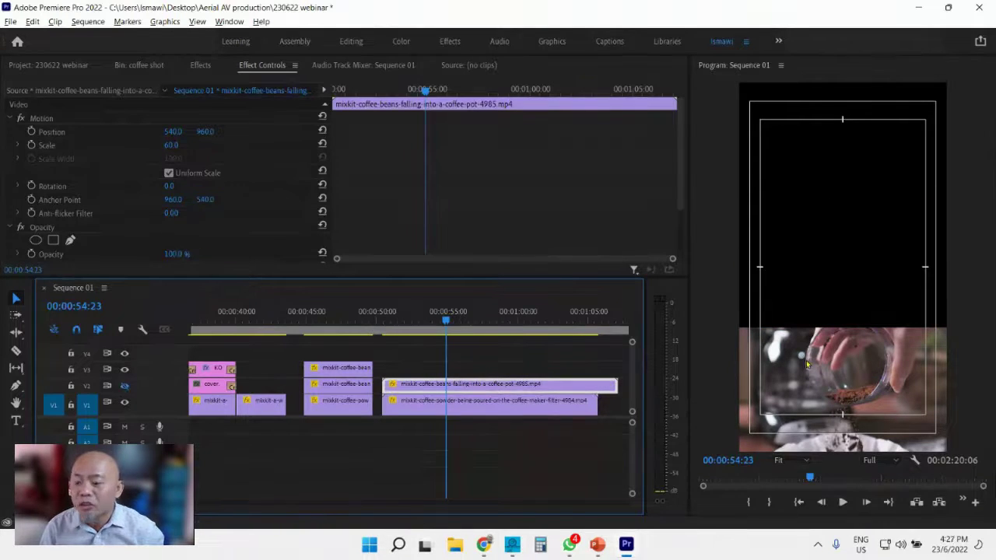
- Move the coffee-powder clip up to the middle of the frame, position about 526.5, 1105.1, and set its Scale to 100
left_click(887, 374)
left_click_drag(887, 373, 892, 272)
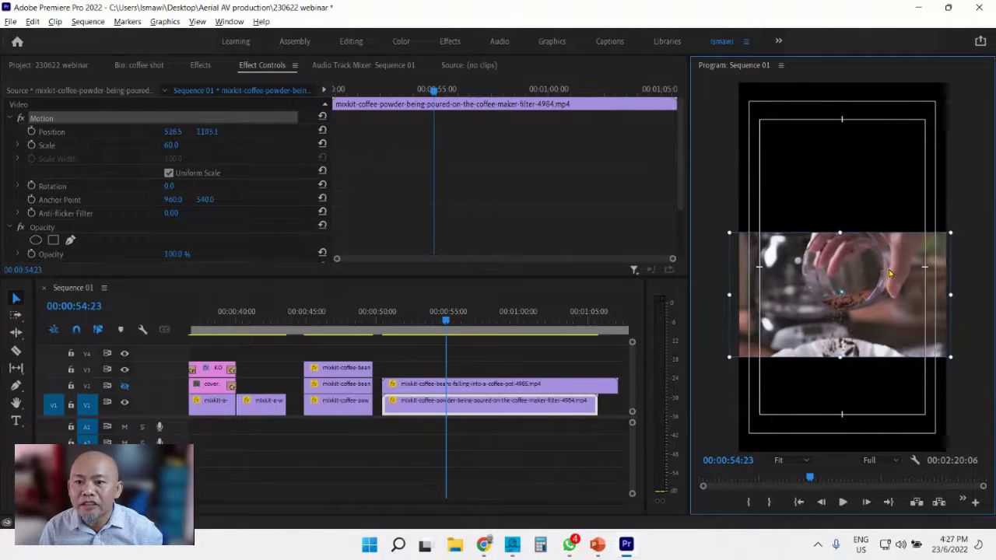
left_click(172, 147)
type("1")
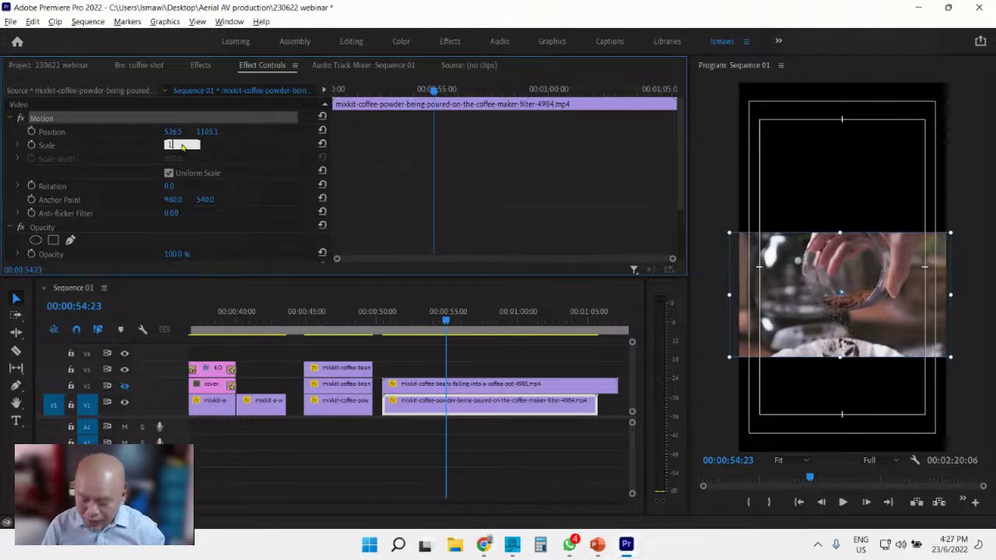
key("Return")
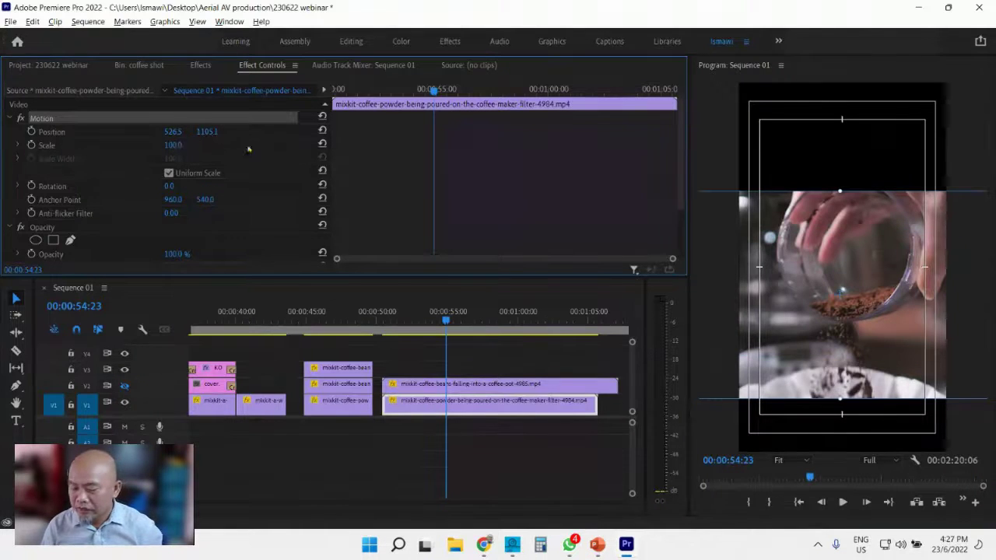
- Enlarge and reposition the coffee-powder clip until it fills the vertical frame, Scale about 178.1 and position about 550.1, 956.6
left_click_drag(848, 261, 850, 239)
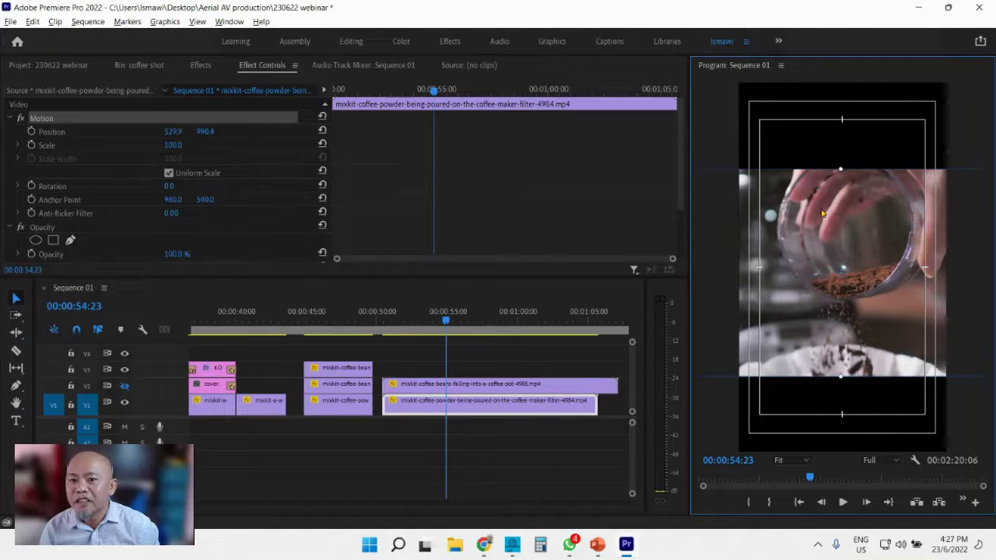
left_click_drag(840, 168, 845, 91)
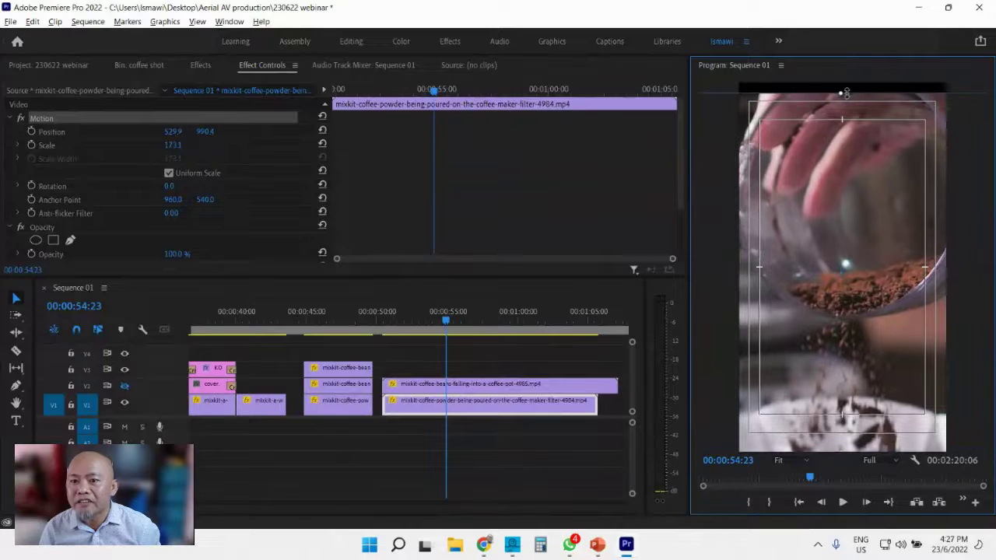
left_click_drag(864, 155, 862, 149)
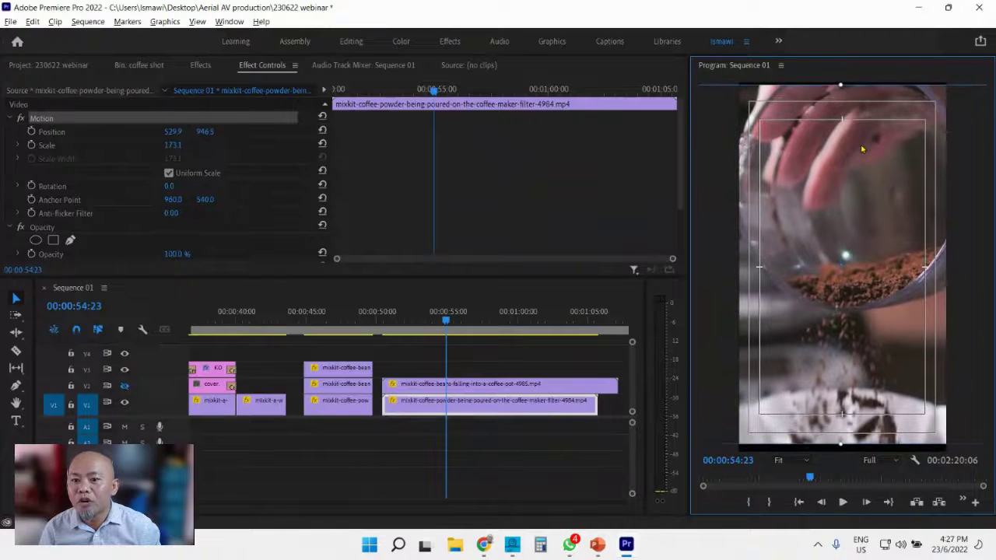
left_click_drag(840, 84, 840, 82)
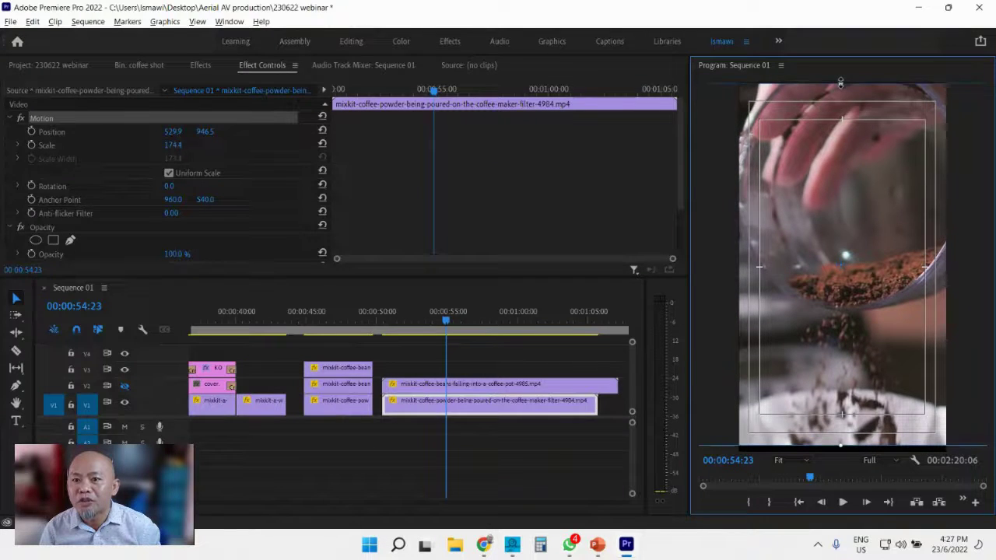
left_click_drag(881, 350, 883, 355)
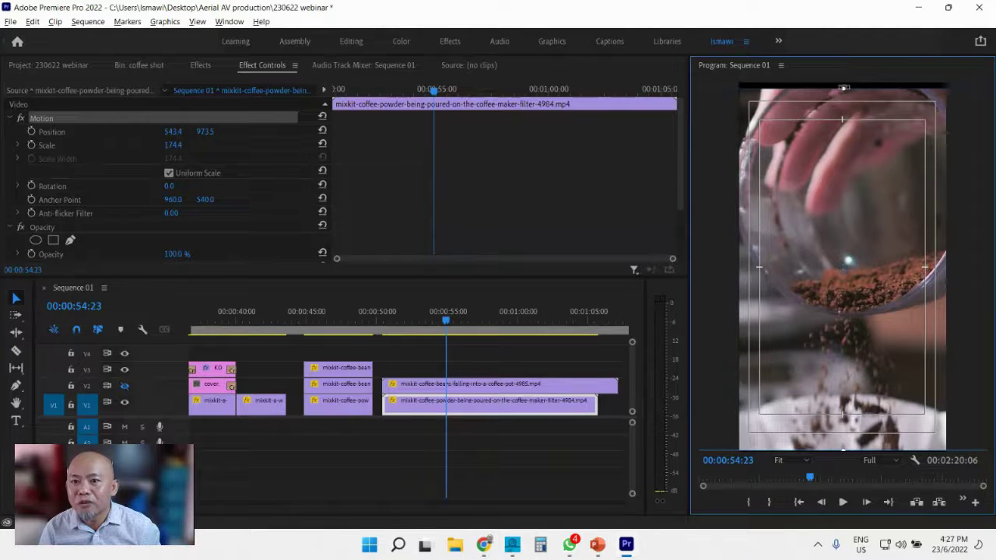
left_click_drag(843, 89, 843, 84)
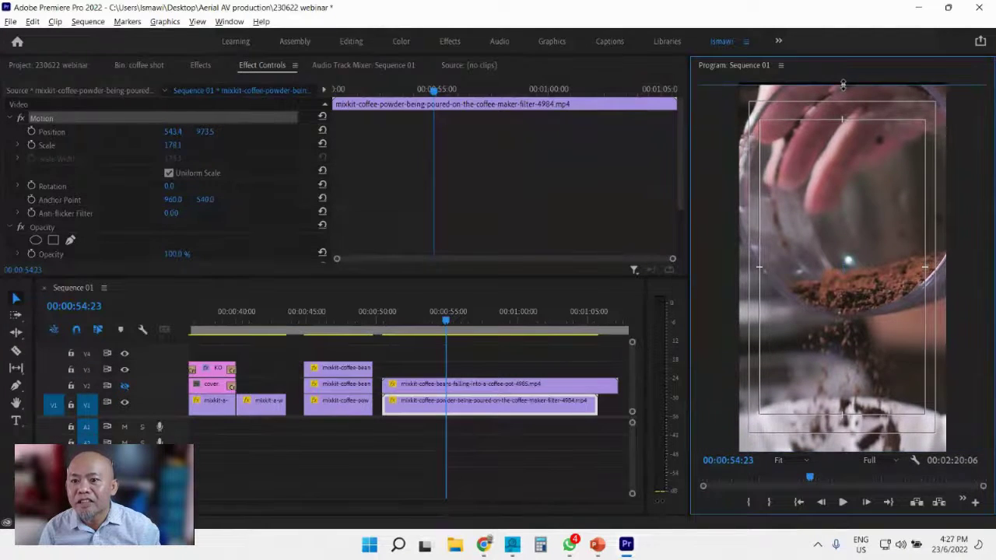
left_click_drag(864, 179, 865, 174)
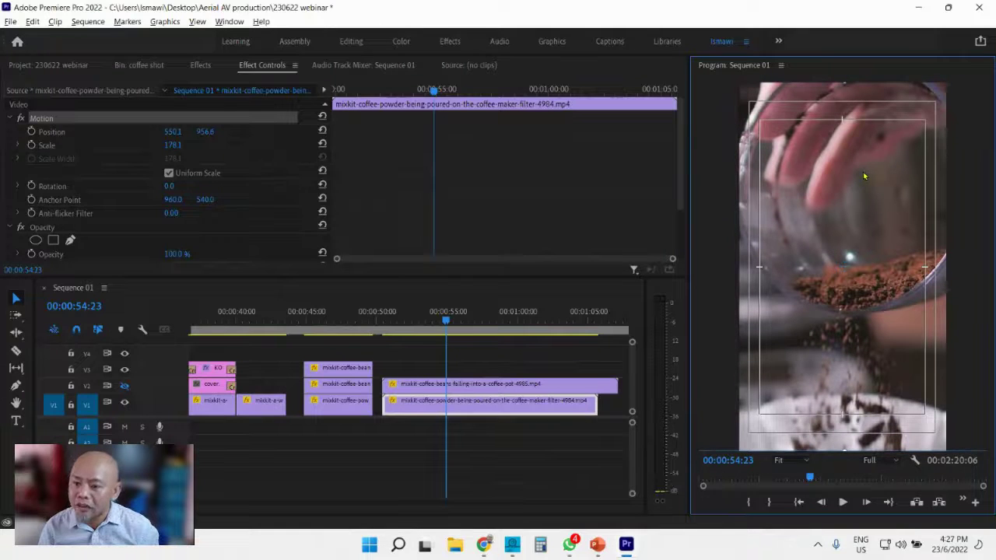
- Play the full-frame coffee-powder clip from 00:00:52:00
left_click(405, 320)
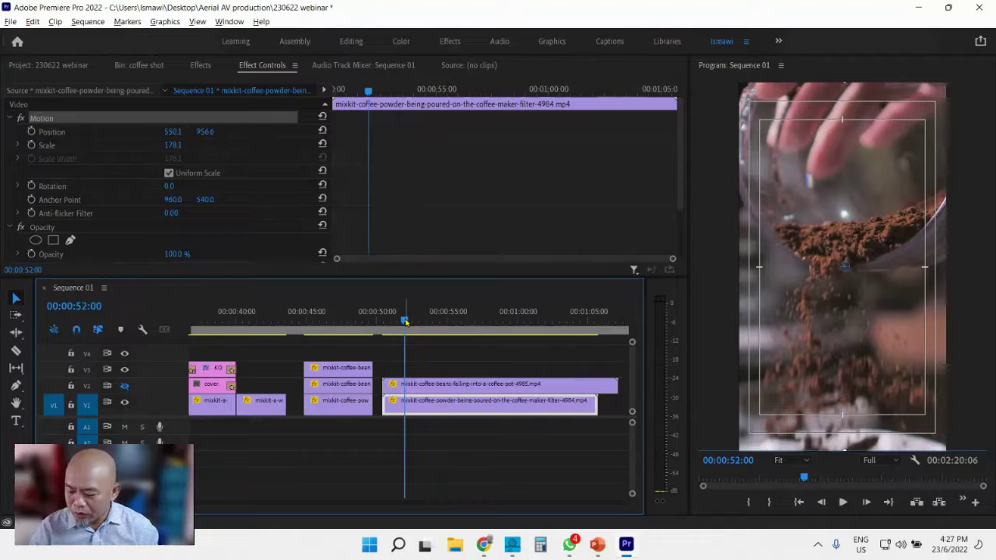
key("space")
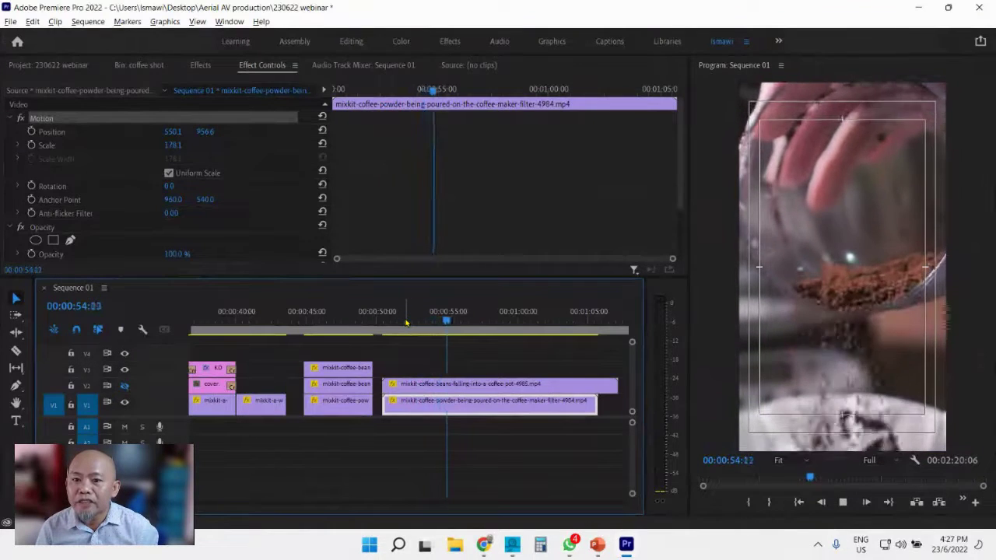
key("space")
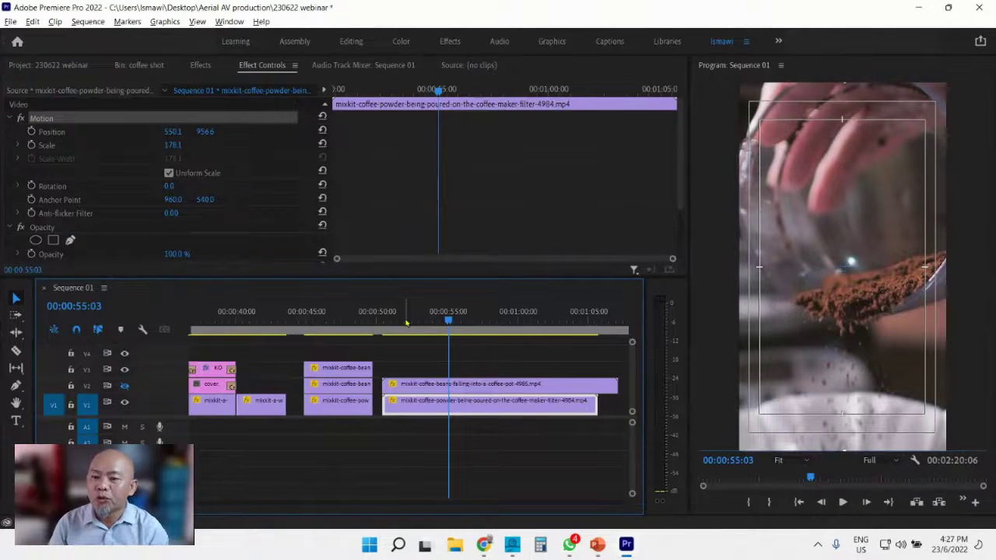
- Show track V2 again and set the coffee-pot clip's Scale to 40
left_click(504, 386)
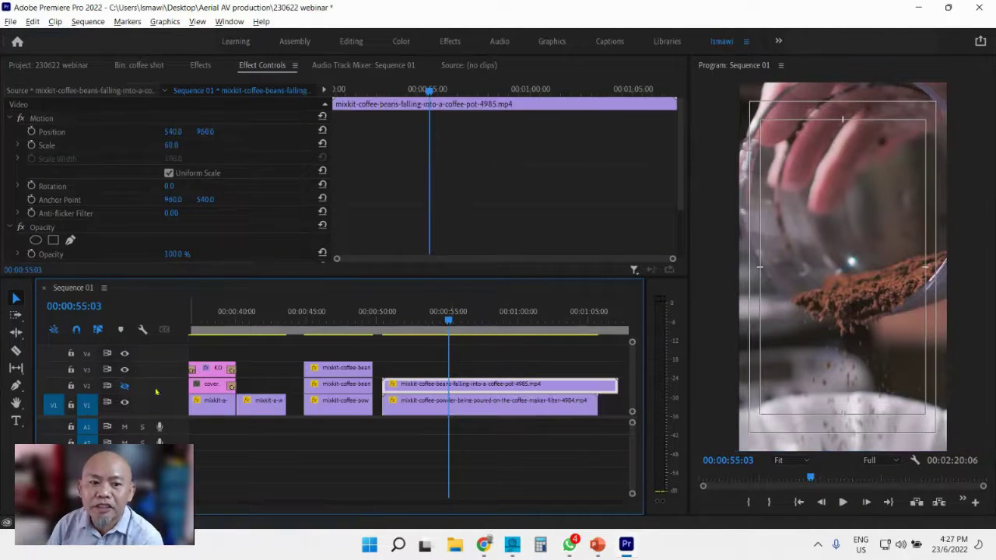
left_click(124, 387)
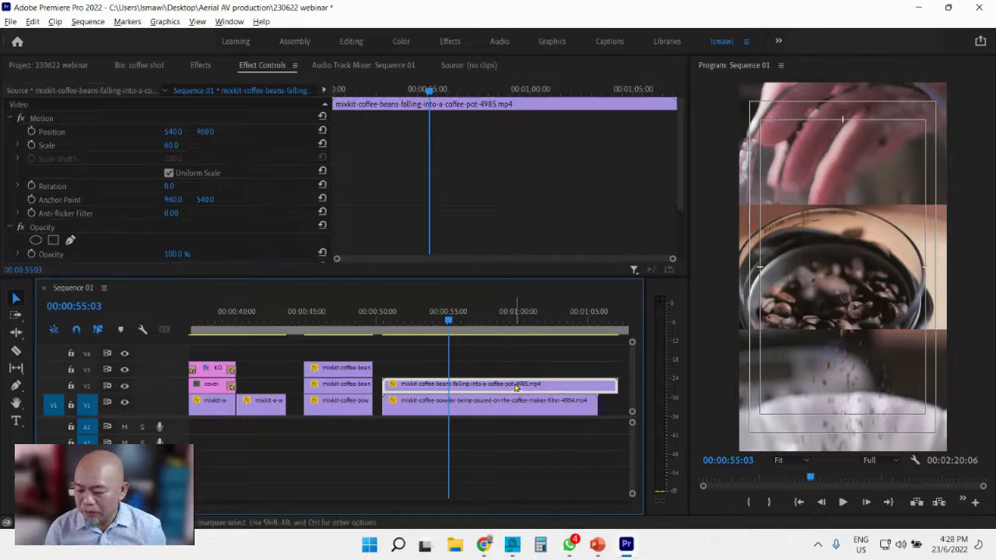
left_click(173, 145)
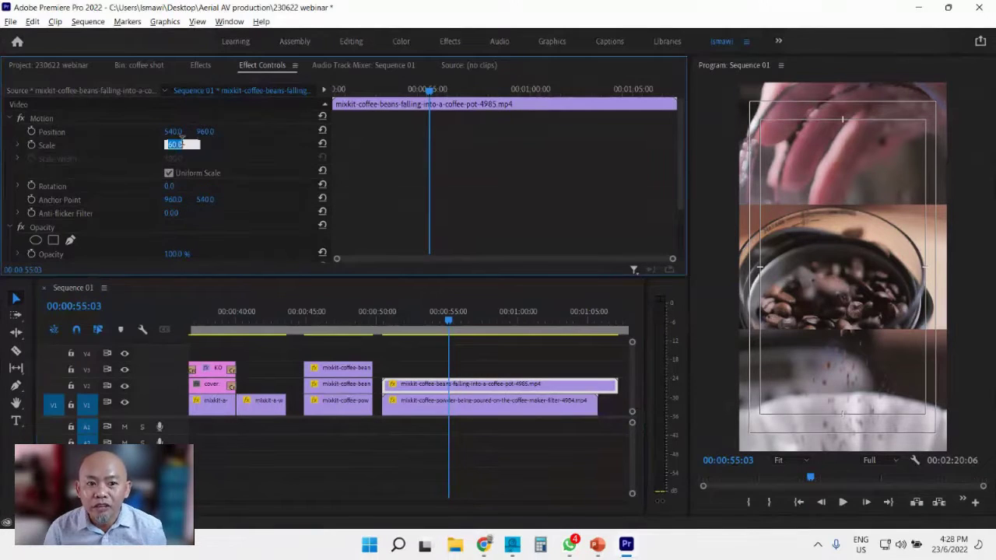
type("40")
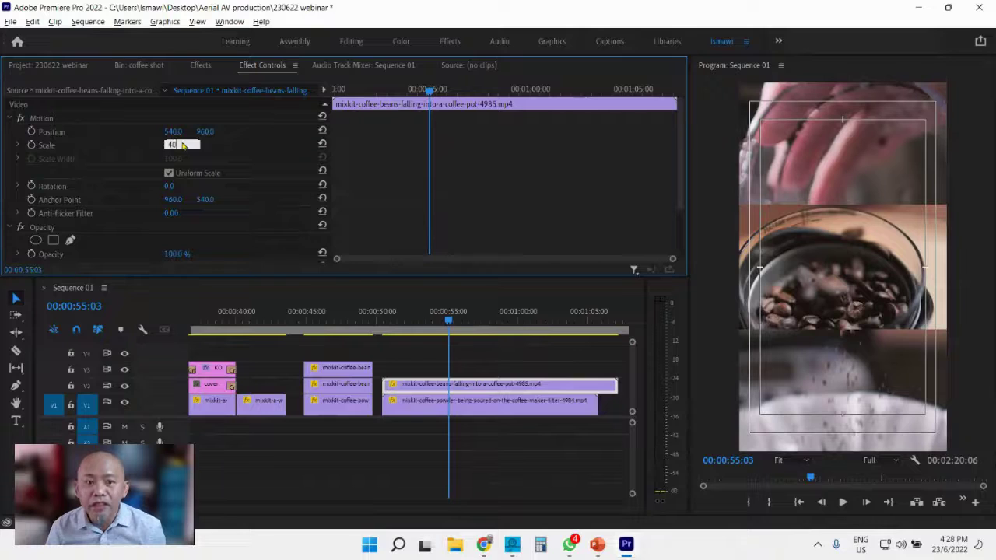
key("Return")
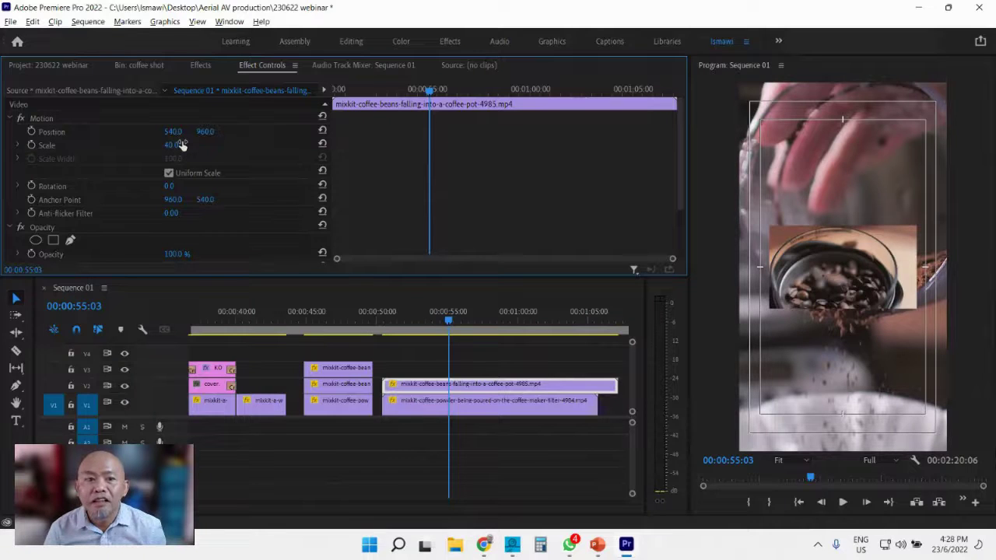
- Move the coffee-pot clip to the upper part of the frame, position about 533.3, 362.7, and play the layout from 00:00:50:13
left_click(870, 262)
left_click_drag(871, 263, 874, 147)
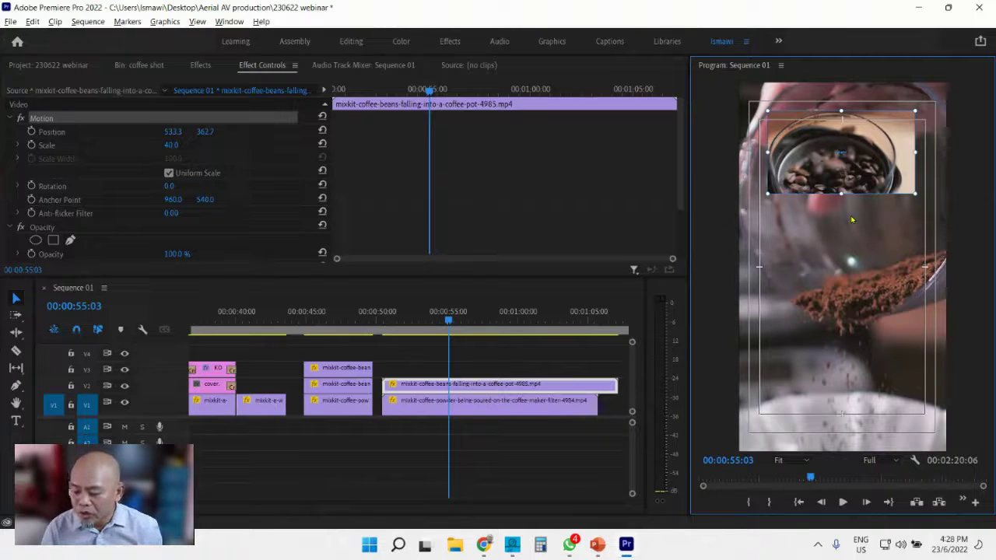
left_click(728, 230)
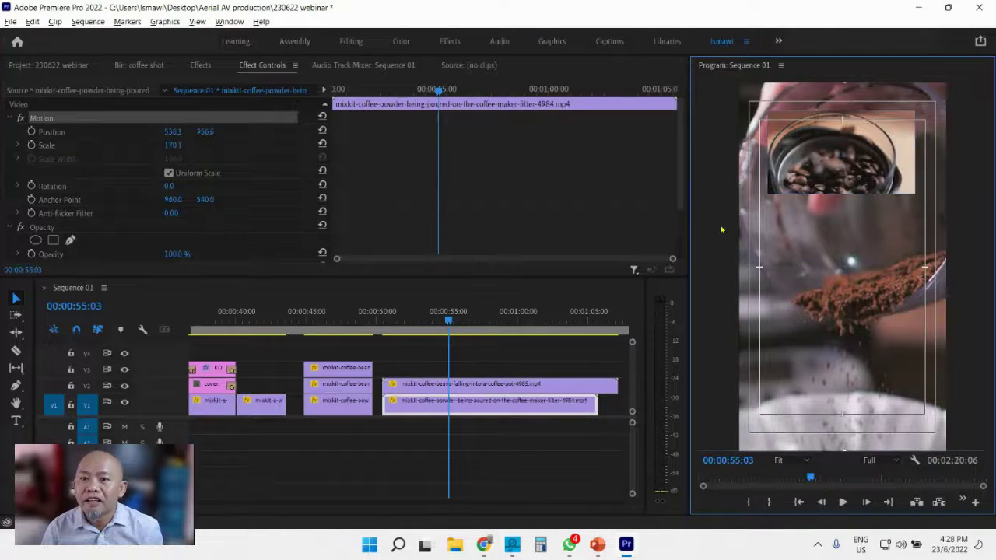
left_click_drag(394, 327, 386, 327)
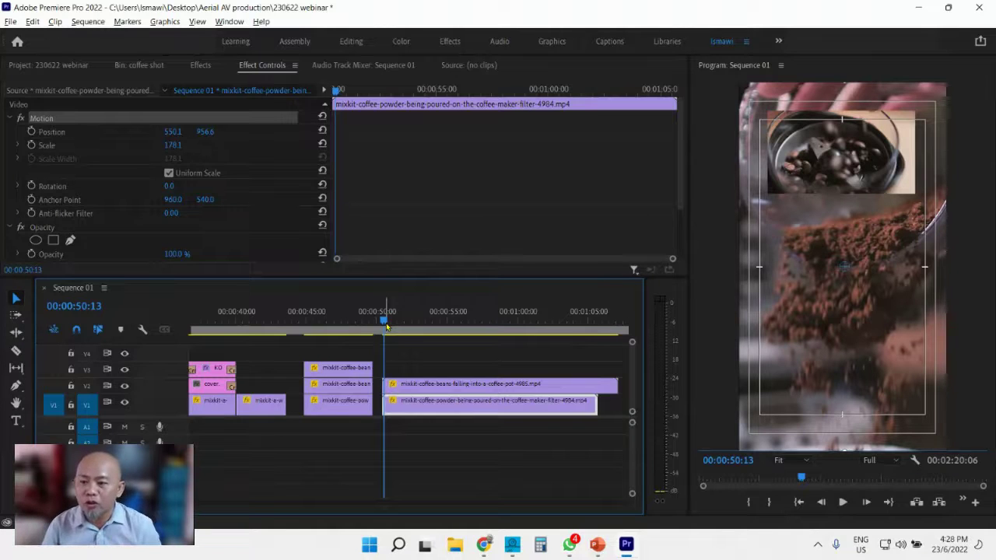
key("space")
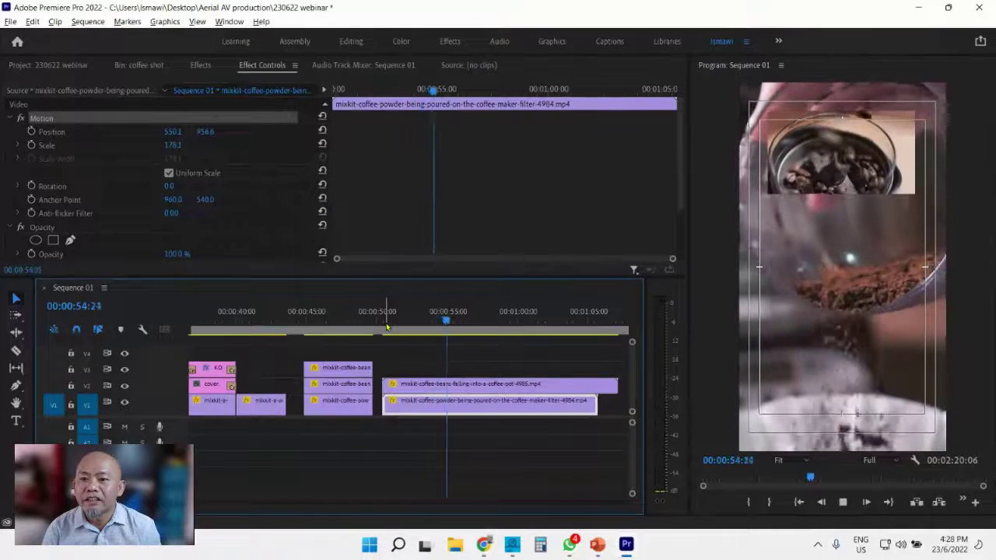
key("space")
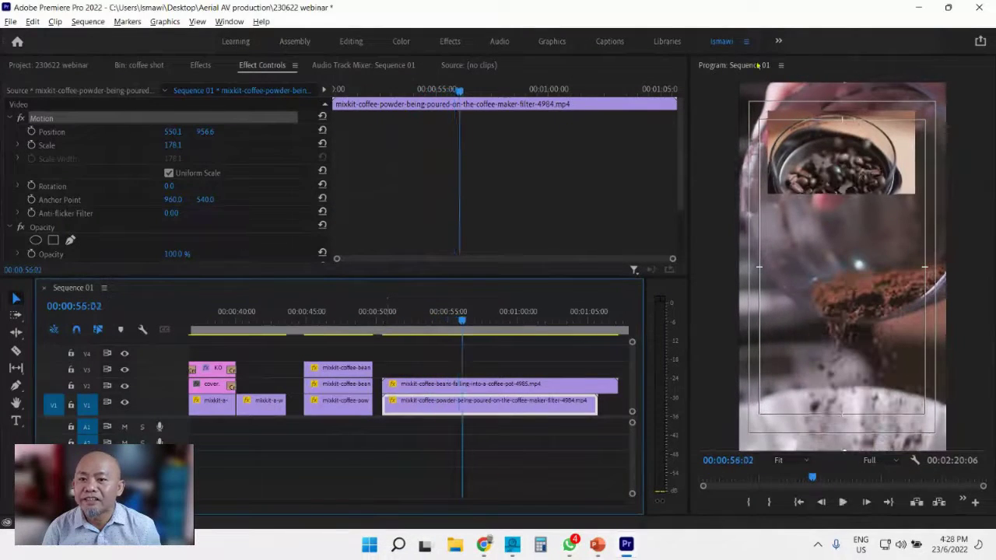
- Move the small coffee-pot clip against the frame's right edge near the upper corner, position about 698.6, 308.8
left_click(887, 148)
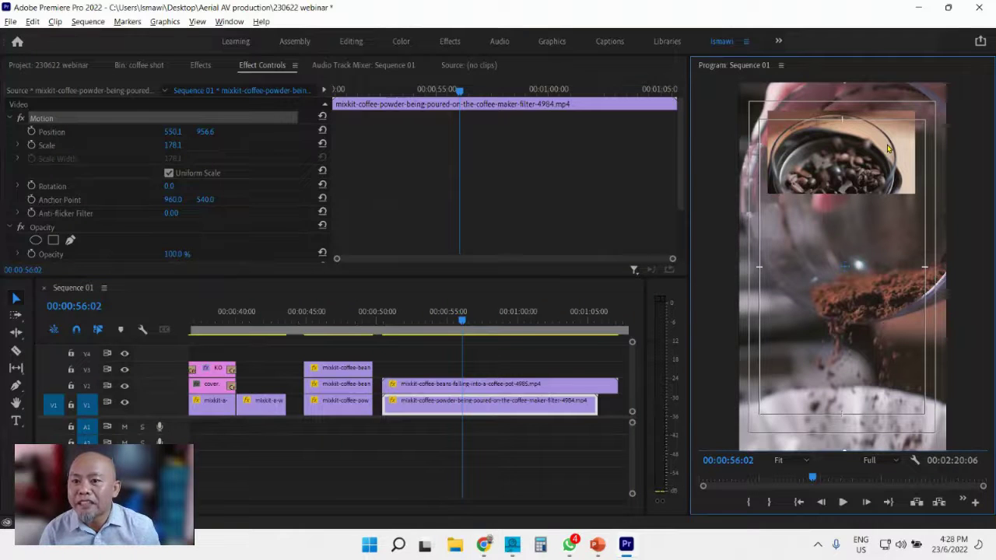
left_click(914, 165)
left_click(887, 162)
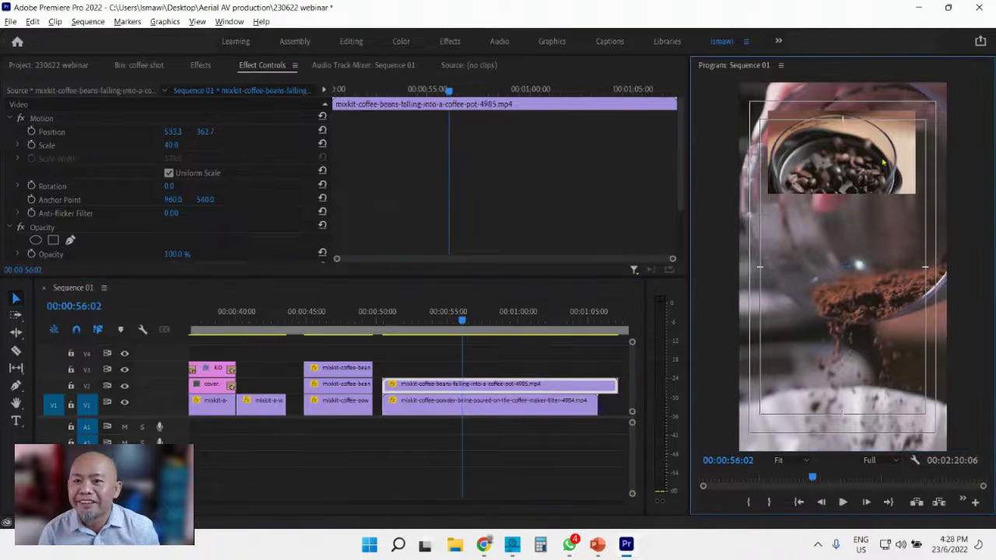
left_click_drag(900, 153, 915, 144)
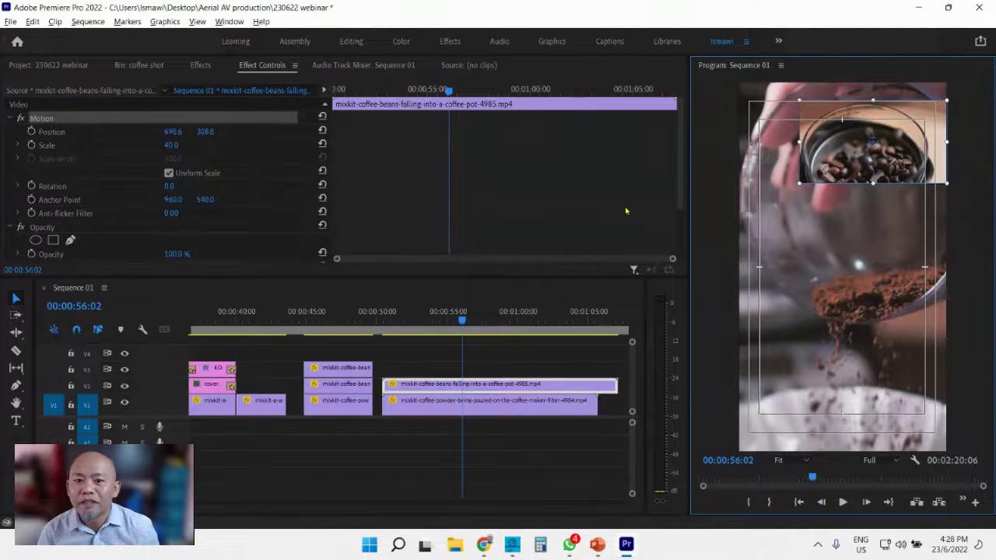
left_click(720, 245)
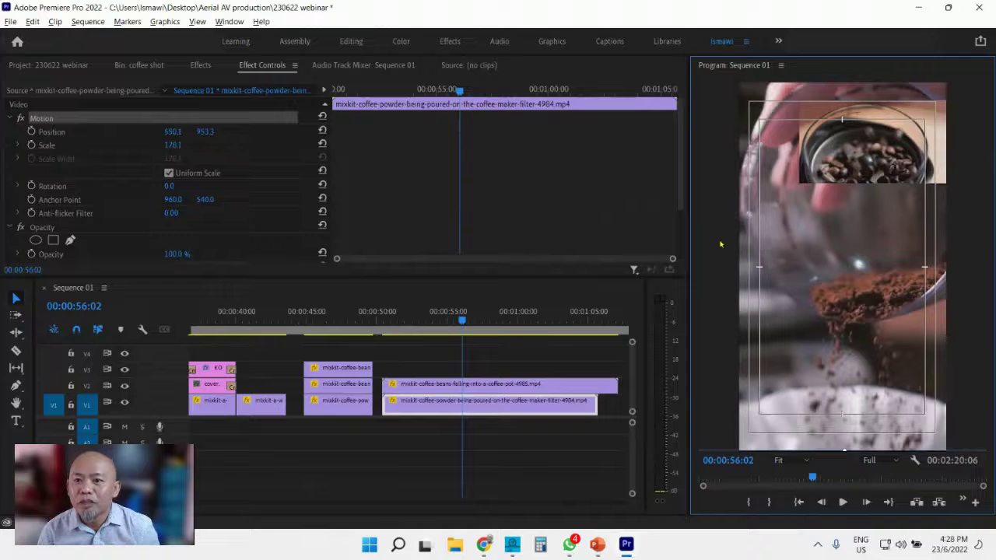
- Play the picture-in-picture layout, and return the playhead to 00:00:53:05
left_click(439, 315)
key("space")
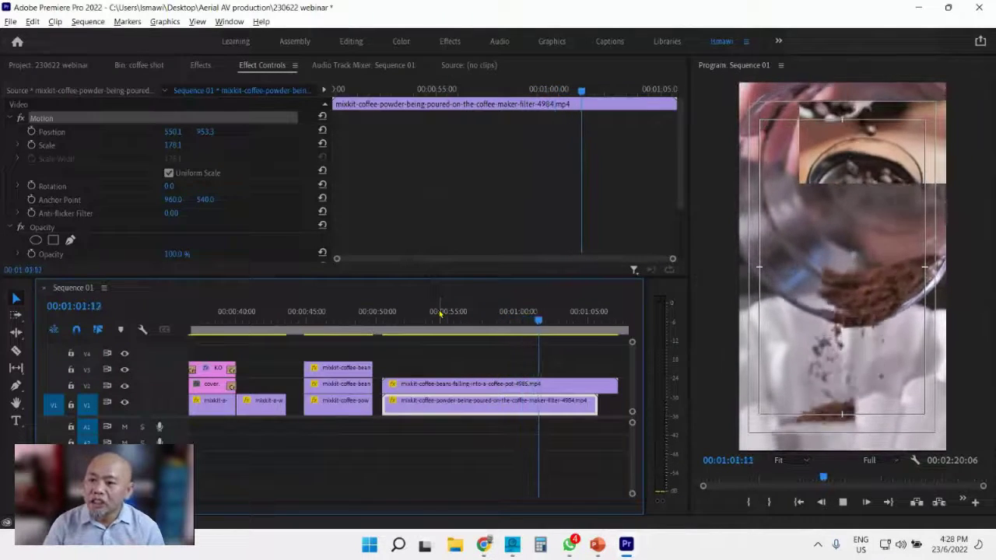
left_click(424, 320)
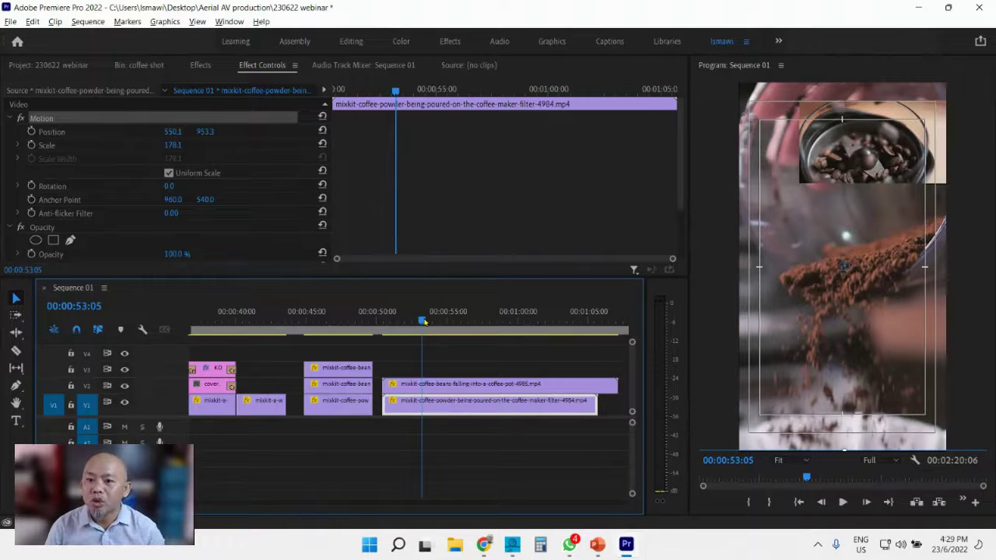
left_click(900, 150)
key("ctrl+s")
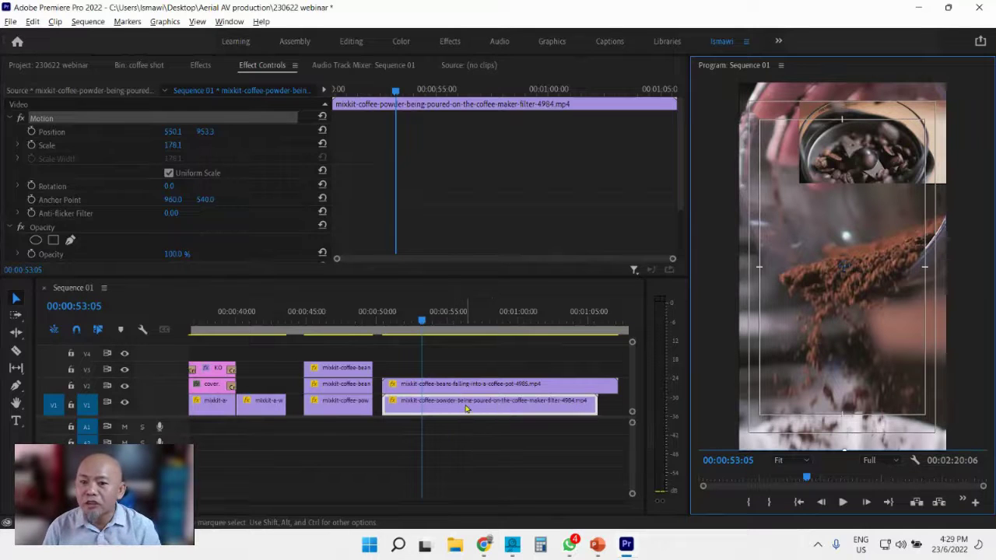
right_click(492, 408)
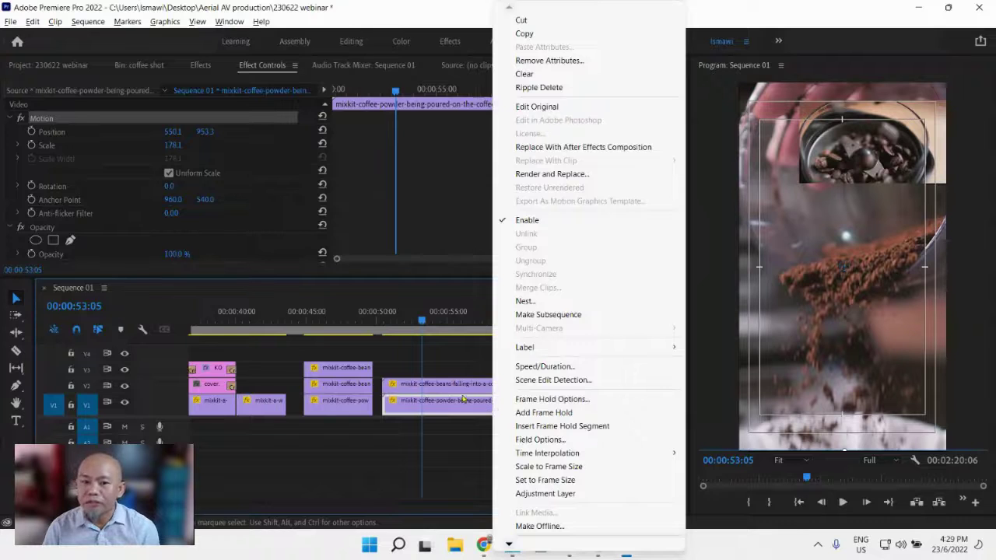
left_click(467, 406)
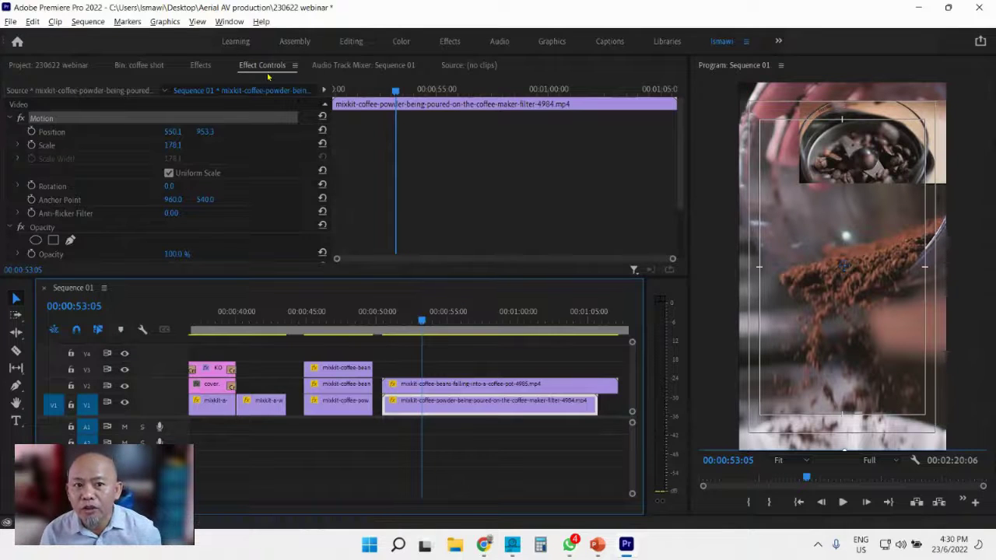
left_click(230, 22)
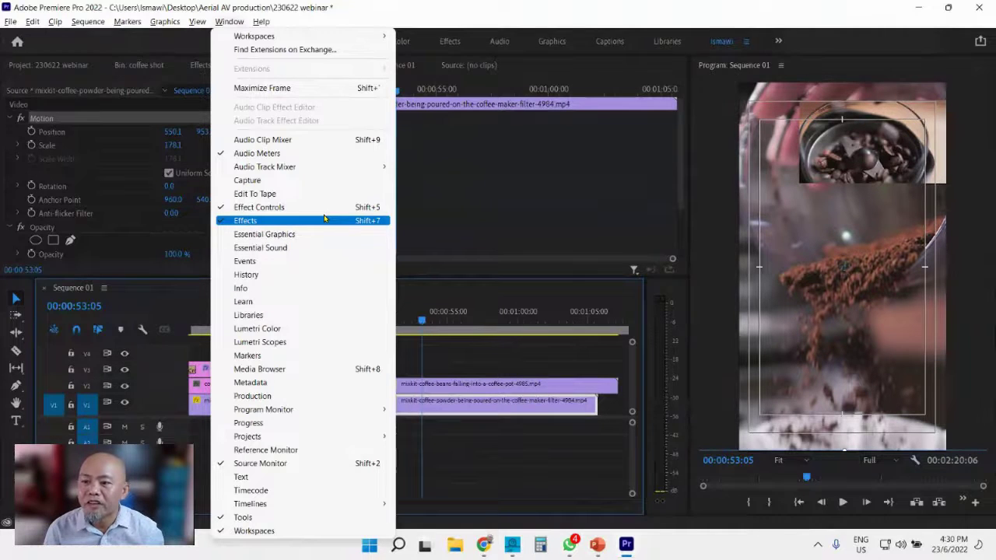
left_click(462, 19)
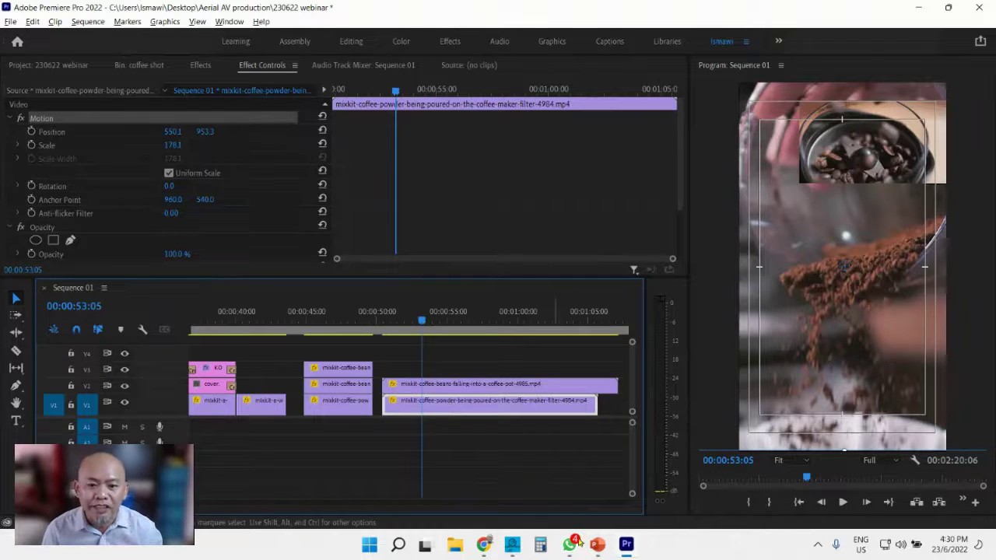
- Switch to the PowerPoint slide show and go back through the slides to "2. Freeze Frame"
key("super+Tab")
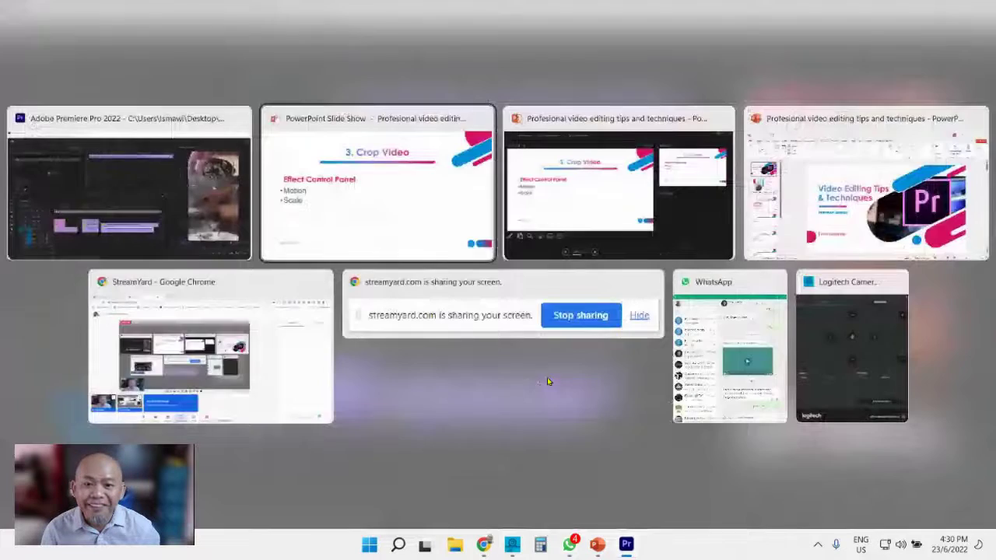
left_click(416, 230)
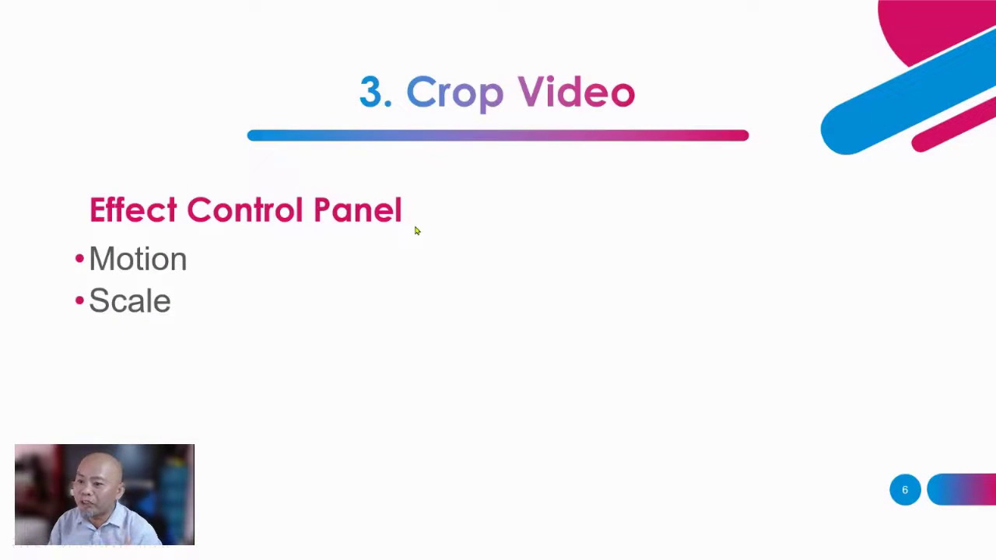
key("Left")
key("Left")
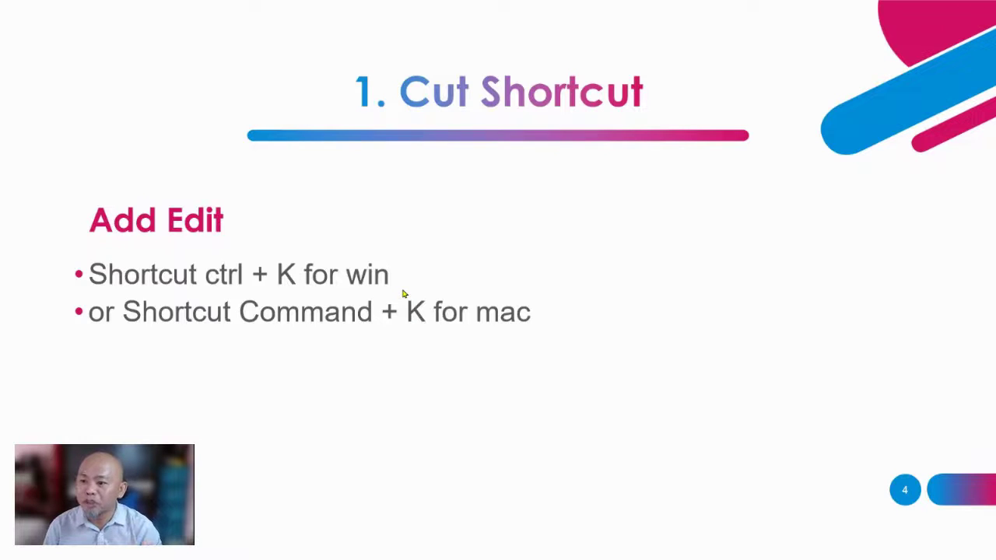
key("Right")
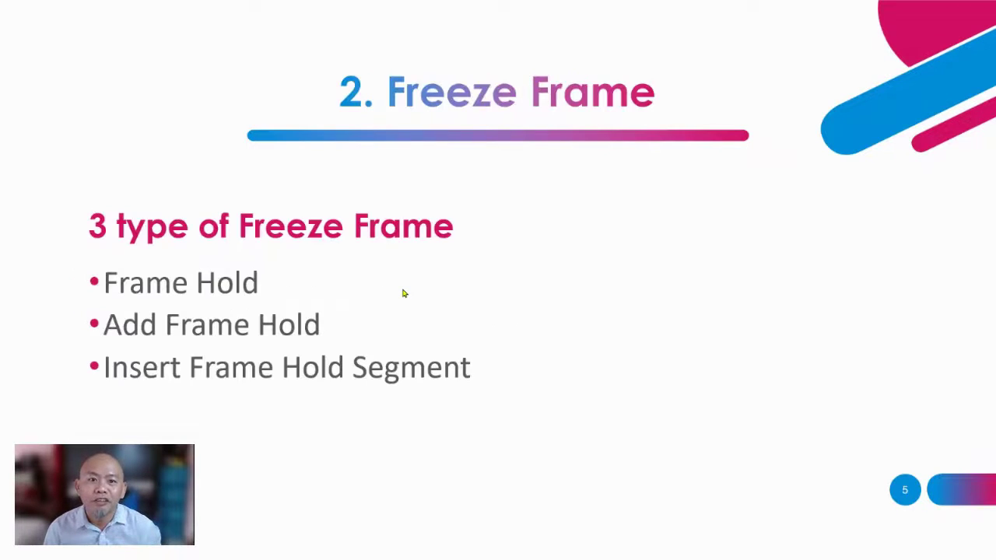
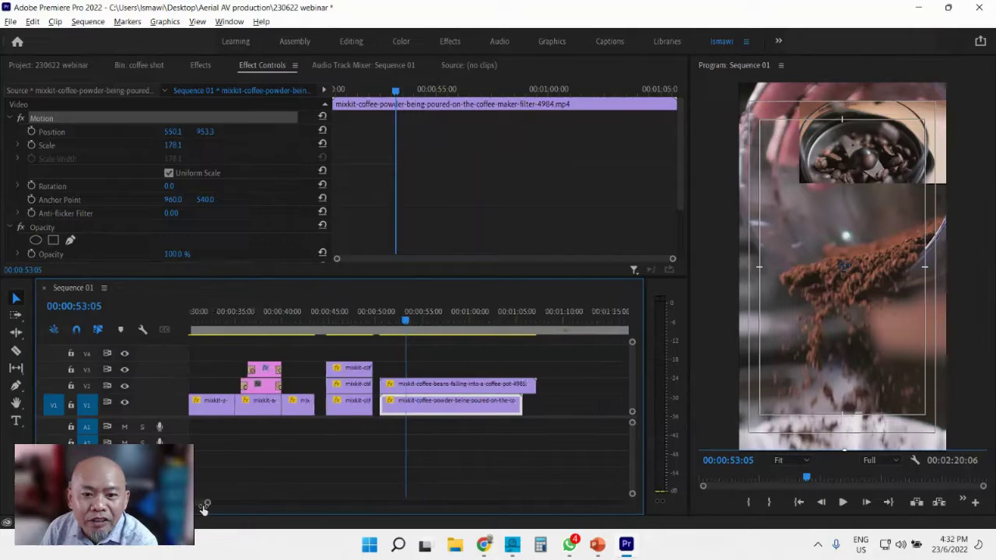
- Delete the two stacked picture-in-picture coffee clips on V1 and V2 after 00:00:50:00
left_click(424, 361)
left_click_drag(424, 361, 458, 435)
key("Delete")
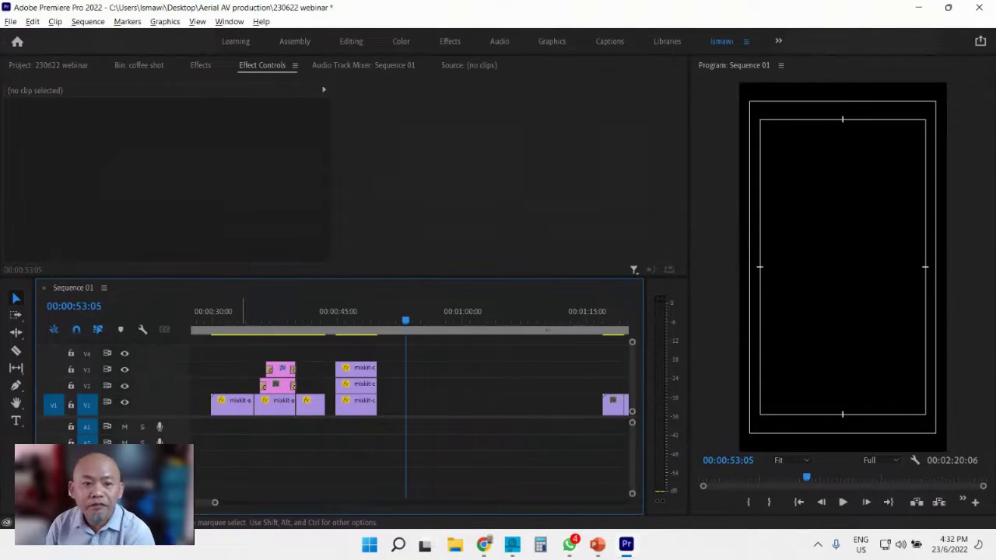
- Move all remaining V1 clips after the gap earlier with Track Select Forward, starting at about 00:00:54, and clear the selection
left_click(16, 315)
left_click_drag(601, 406, 423, 413)
left_click(16, 299)
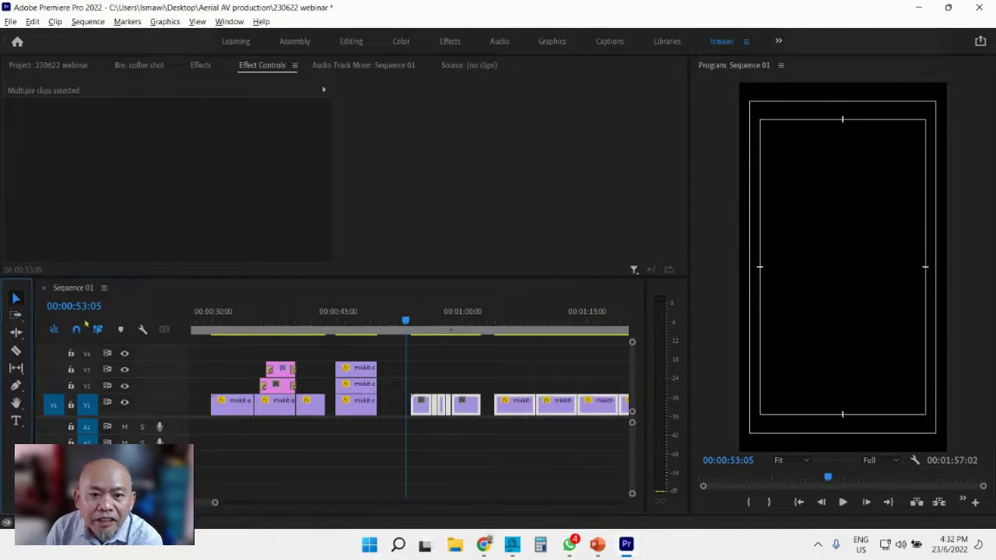
left_click(470, 335)
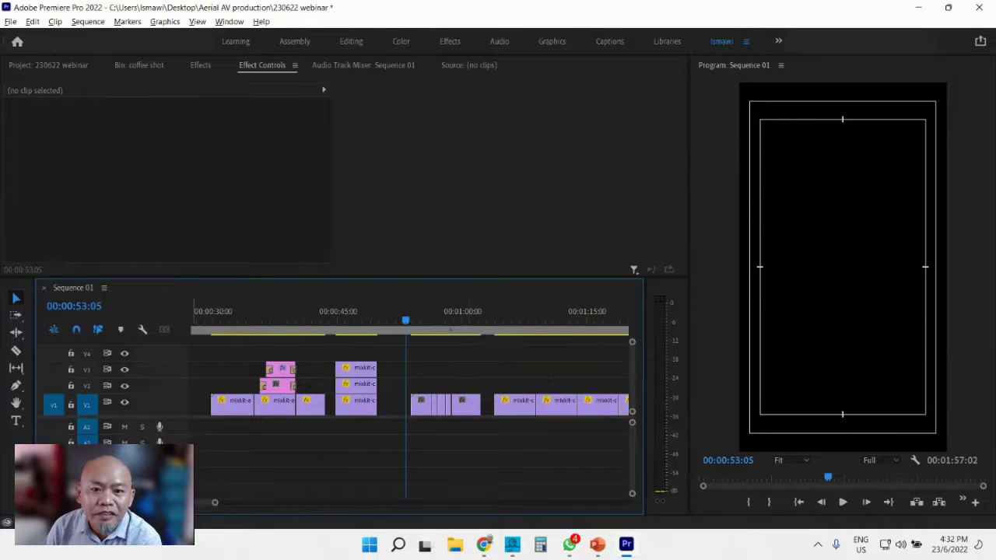
- Play the prepared cup-of-coffee freeze example from 00:00:53:21, replay it, and stop at 00:00:59:13
left_click_drag(420, 324, 414, 320)
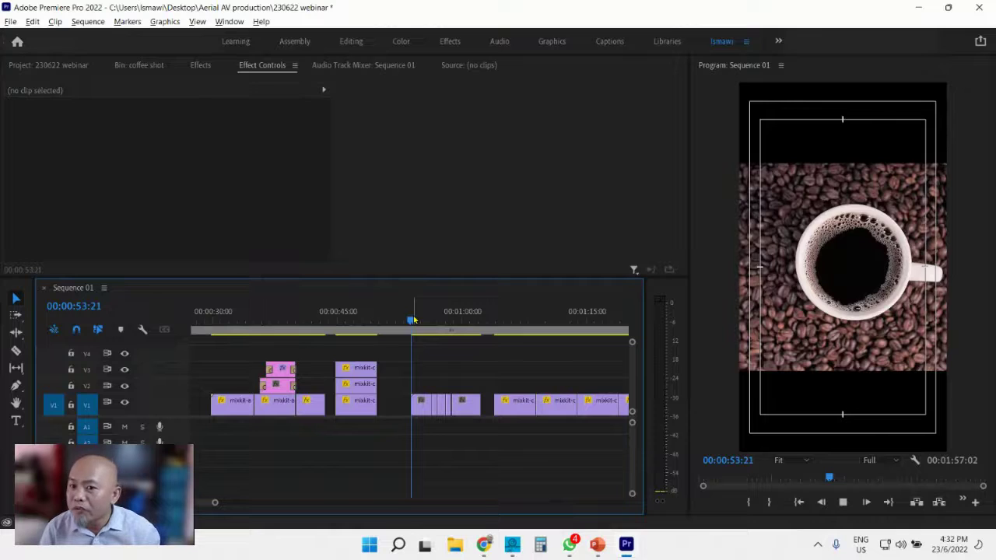
key("space")
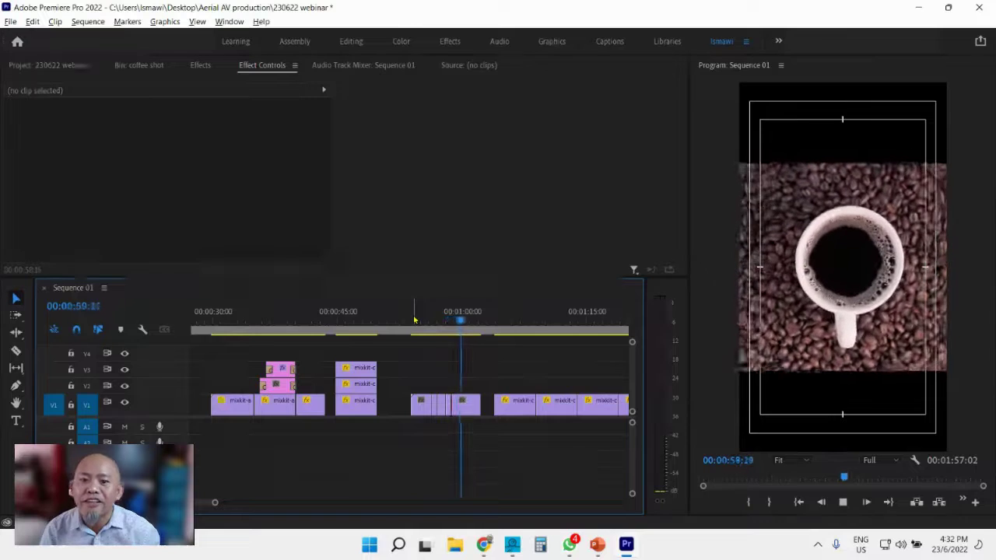
left_click_drag(437, 317, 421, 312)
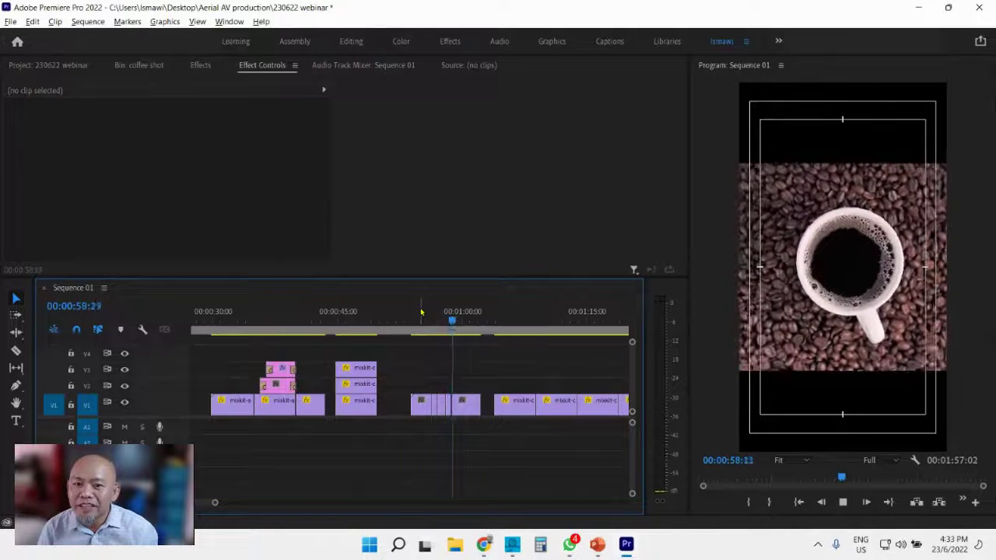
key("space")
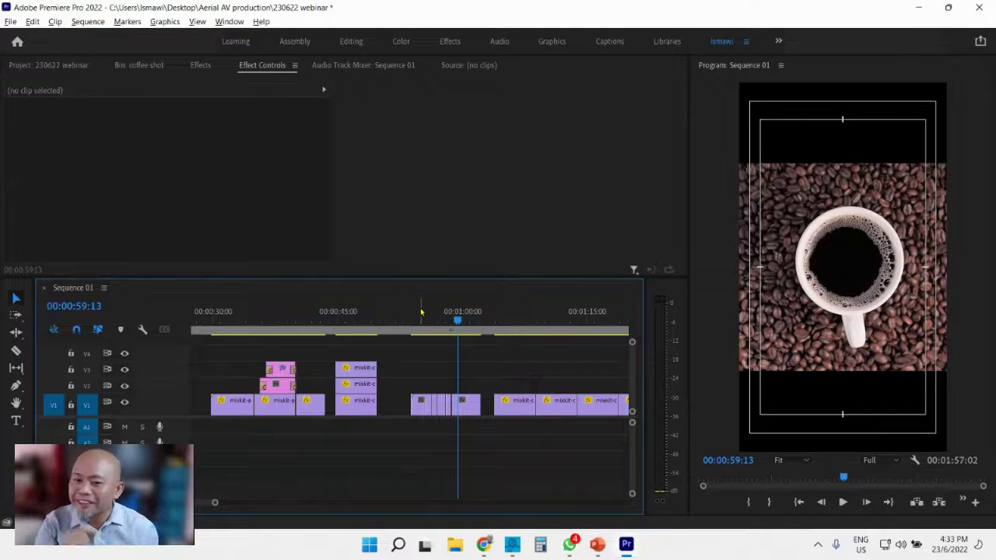
- Shift all V1 clips following the freeze example about 33 seconds later with Track Select Forward, and return to the Selection tool
left_click(16, 316)
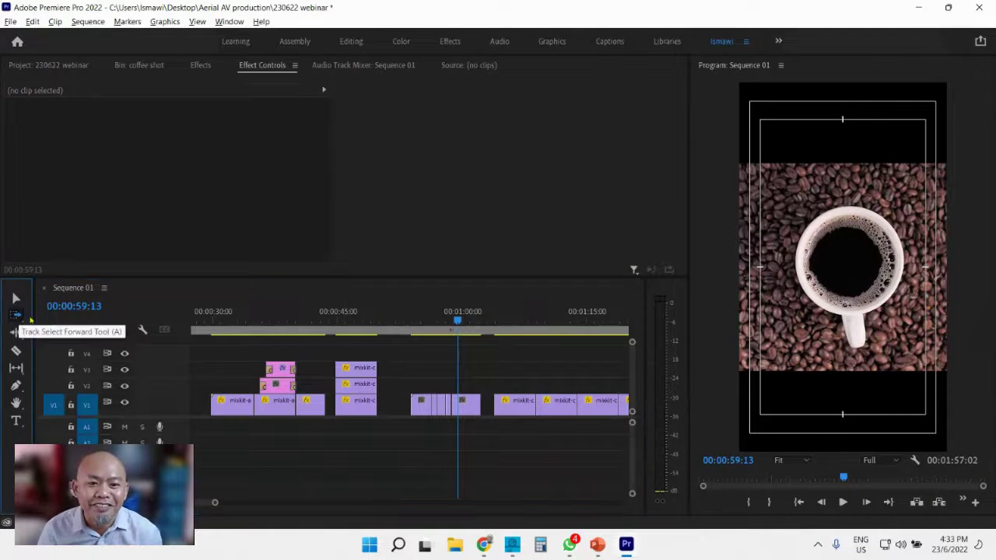
mouse_move(216, 503)
left_mouse_down()
mouse_move(240, 507)
mouse_move(217, 506)
left_mouse_up()
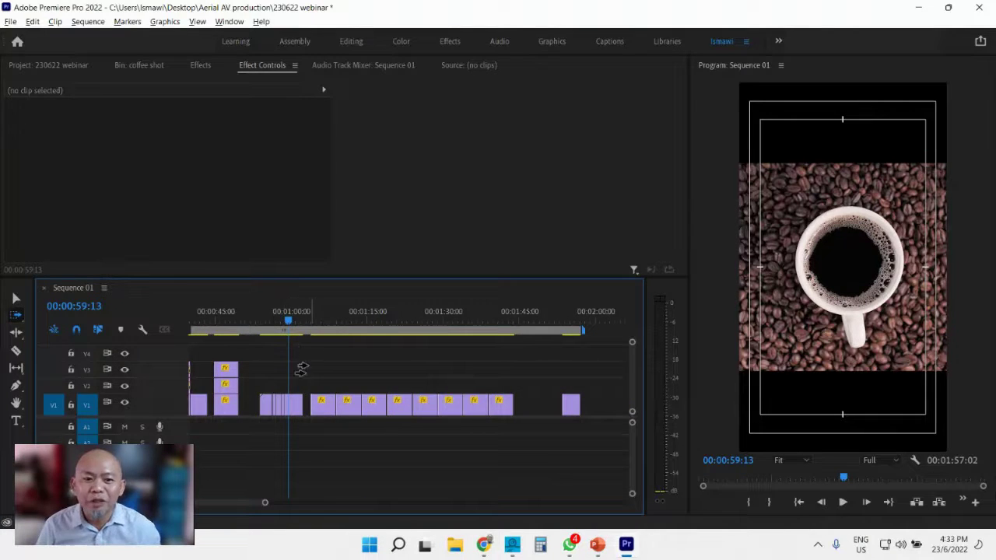
left_click(320, 404)
left_click_drag(333, 404, 501, 405)
left_click(16, 298)
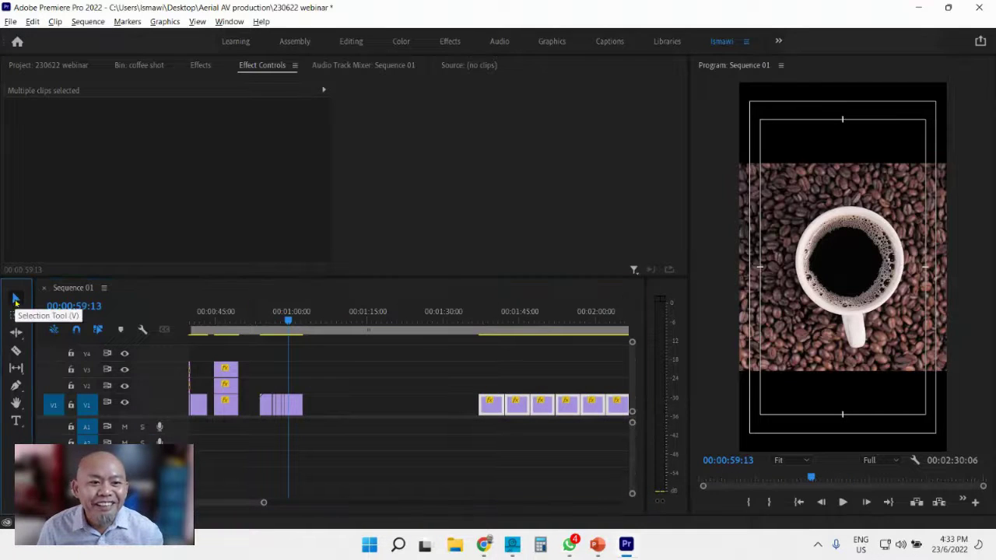
- Add the mixkit-cup-of-coffee-on-top-of-coffee-beans clip from the coffee shot bin to V1, starting at about 00:01:06:18
left_click(130, 67)
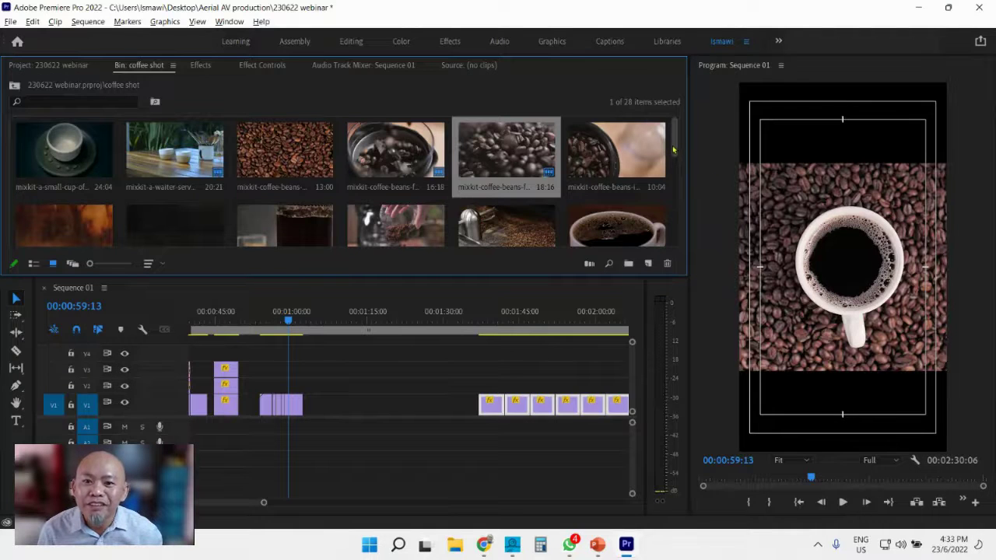
left_click_drag(675, 151, 674, 159)
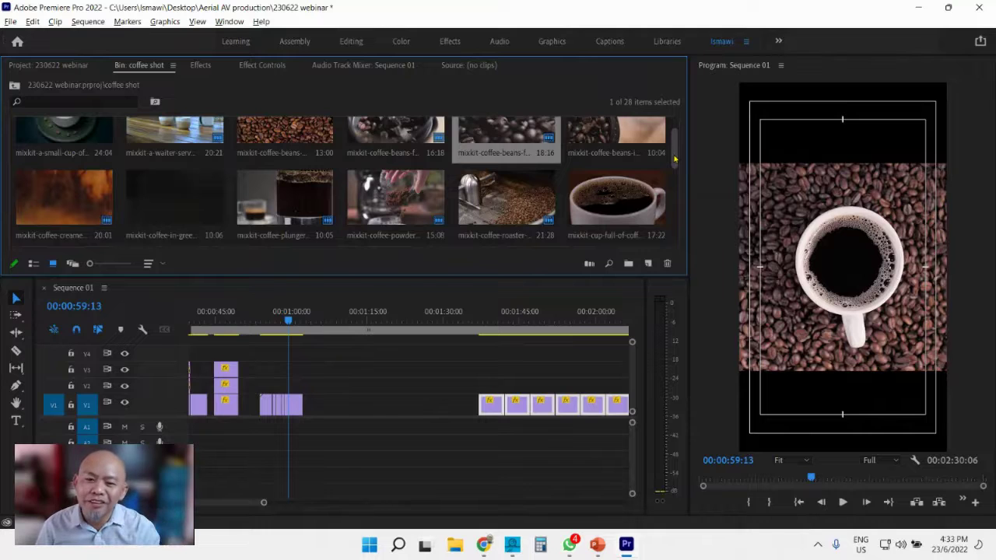
left_click_drag(675, 158, 677, 182)
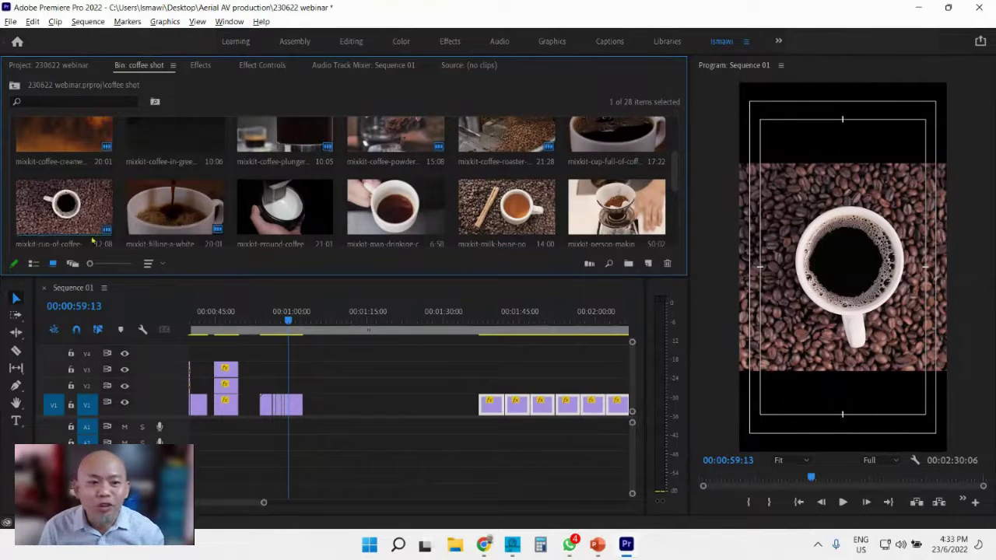
left_click(65, 218)
left_click_drag(65, 218, 327, 406)
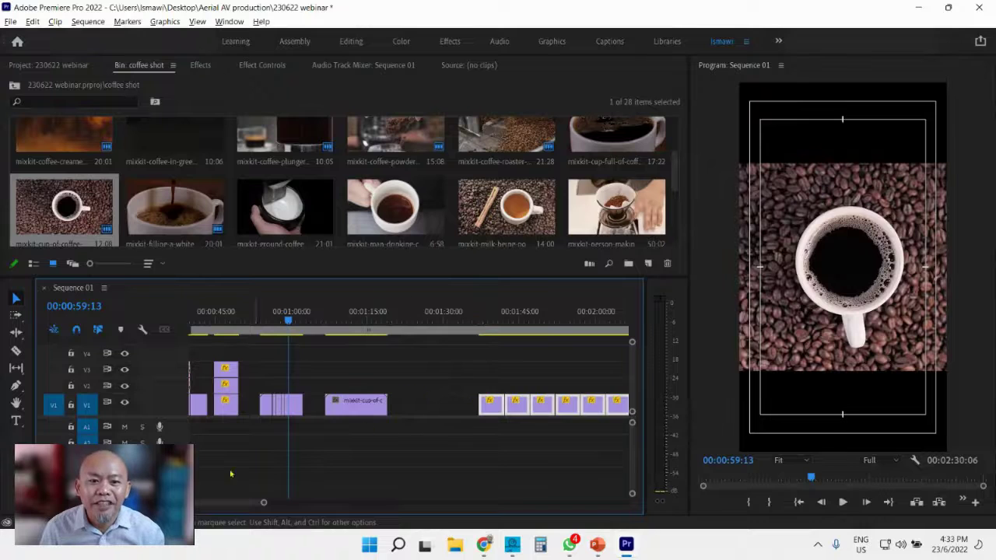
- Play the new cup-of-coffee clip from 00:01:07:01, and replay its start from 00:01:07:10, stopping at 00:01:10:06
left_click_drag(263, 503, 205, 503)
left_click_drag(404, 321, 373, 323)
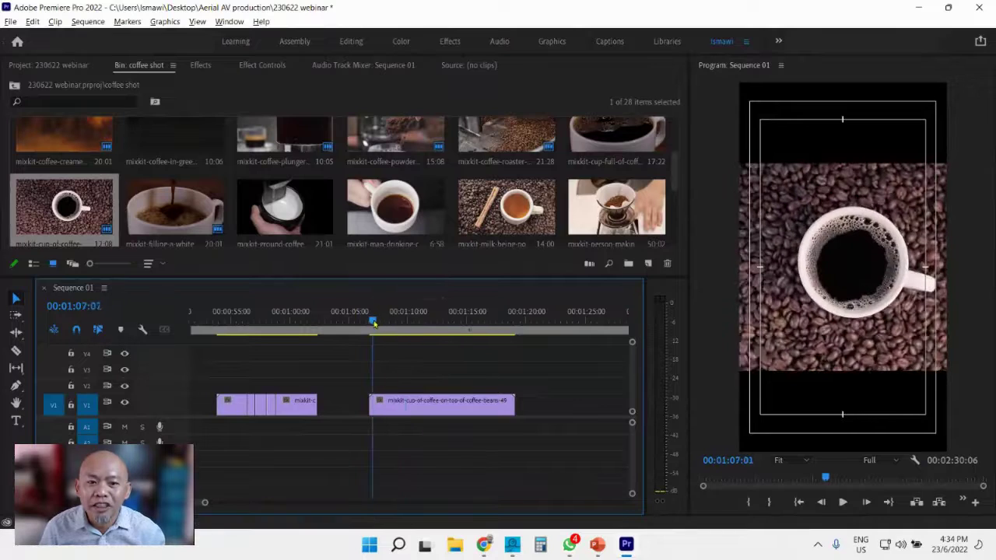
key("space")
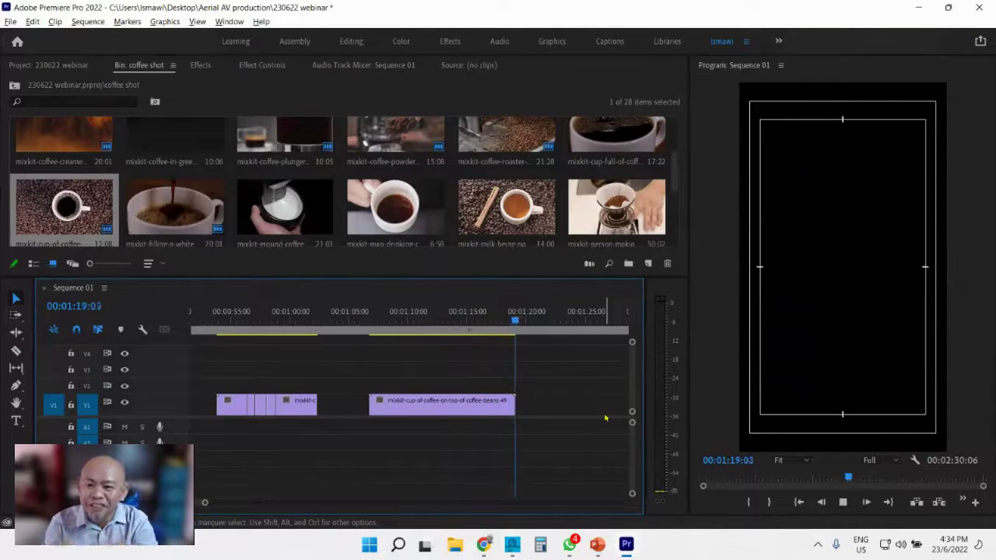
left_click_drag(420, 322, 392, 323)
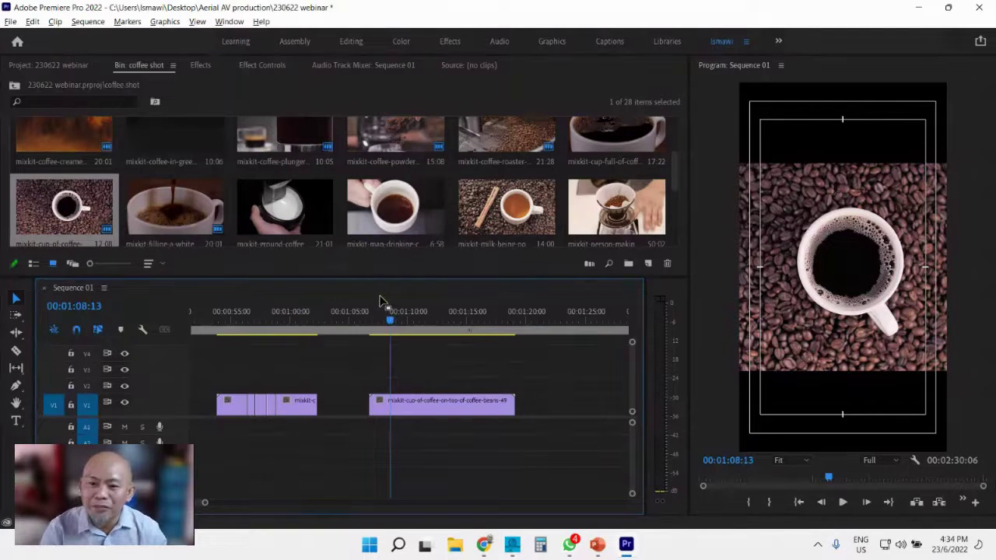
left_click_drag(394, 331, 381, 333)
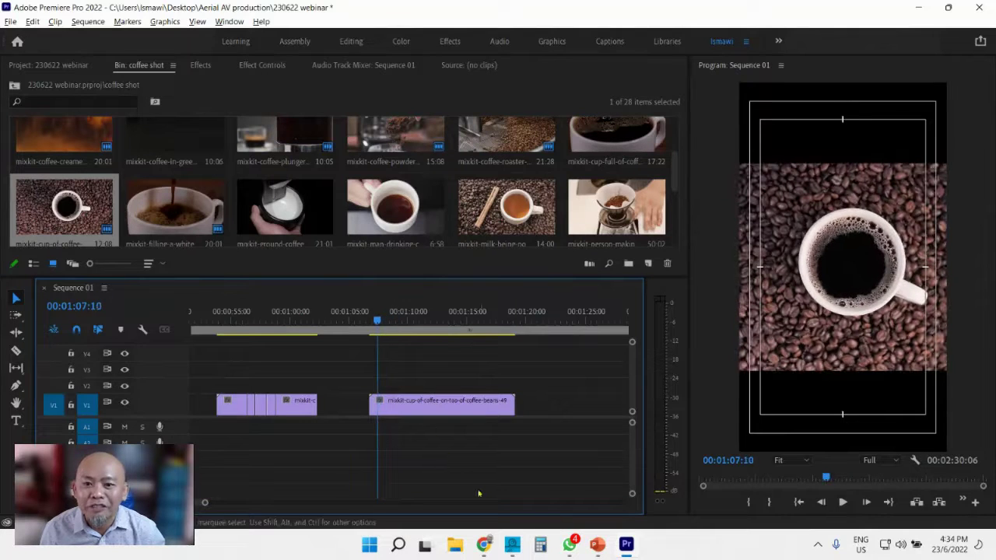
key("space")
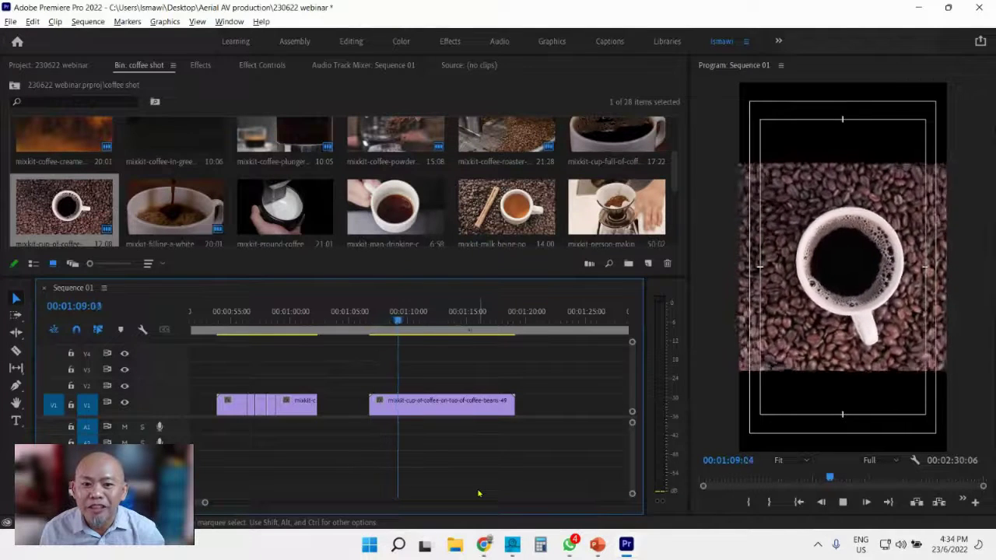
key("space")
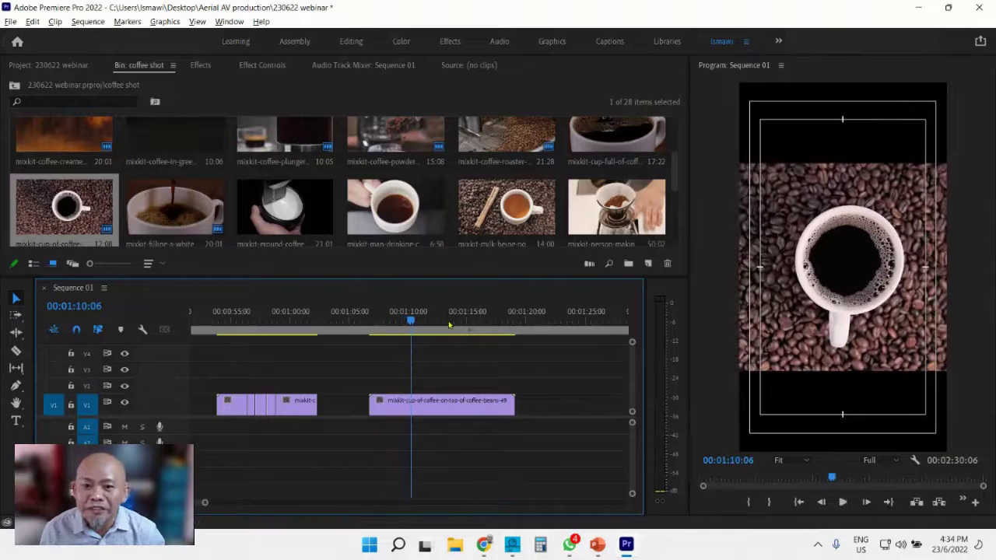
- Shuttle and step through the cup-of-coffee clip frame by frame to place the playhead at 00:01:10:00
key("Left")
key("Left")
key("Left")
key("Left")
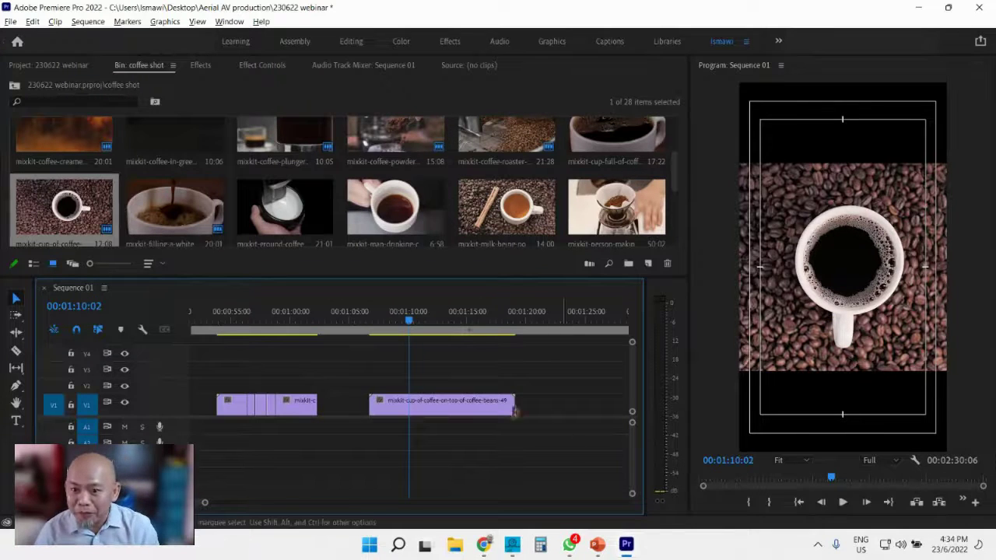
key("j")
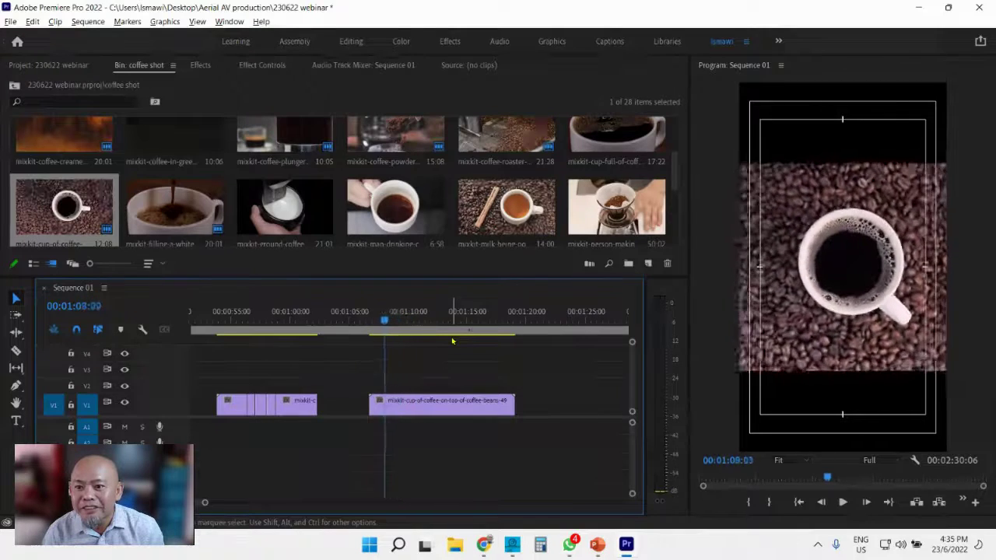
key("l")
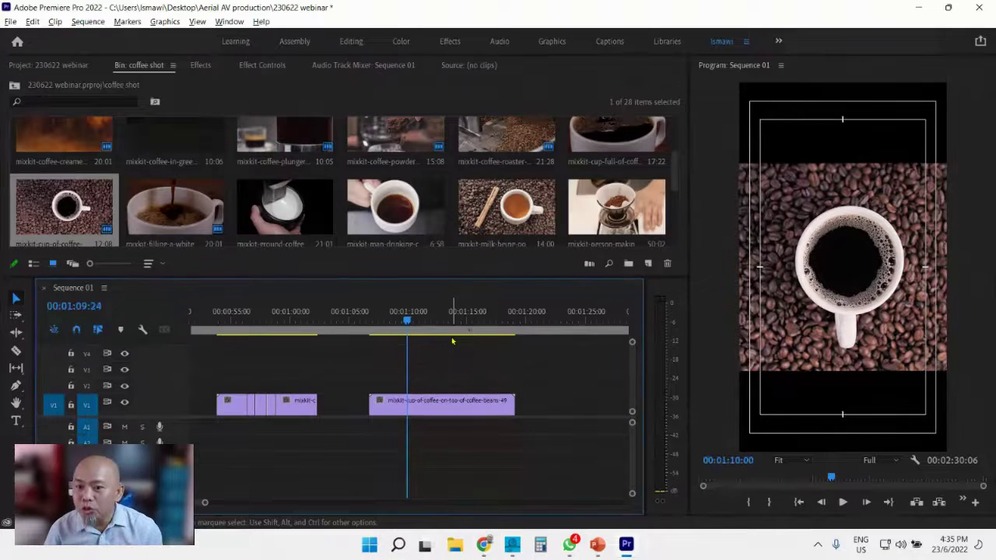
key("Right")
key("Left")
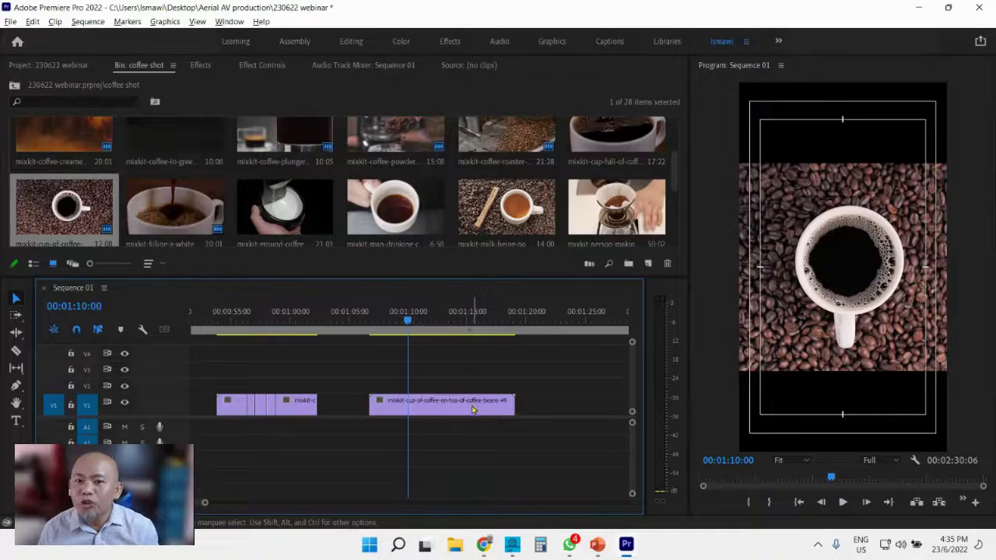
- Split the new cup-of-coffee clip on V1 at the playhead, 00:01:10:00, with Add Edit
mouse_move(473, 410)
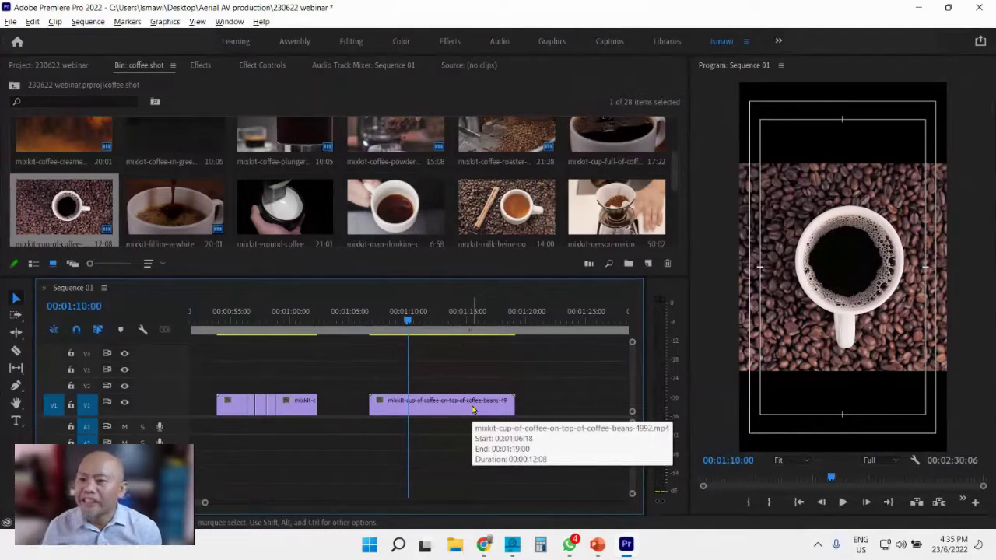
left_click(473, 409)
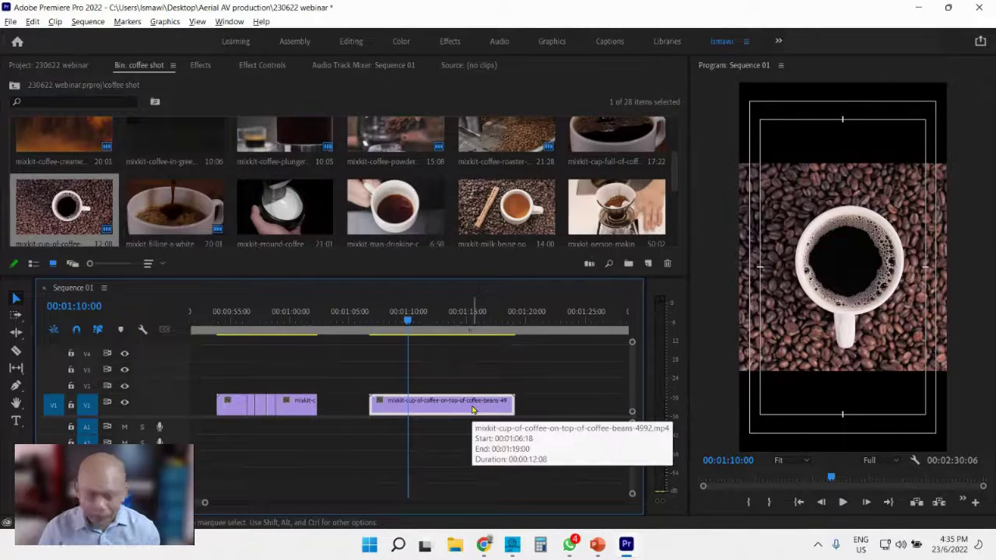
key("ctrl+k")
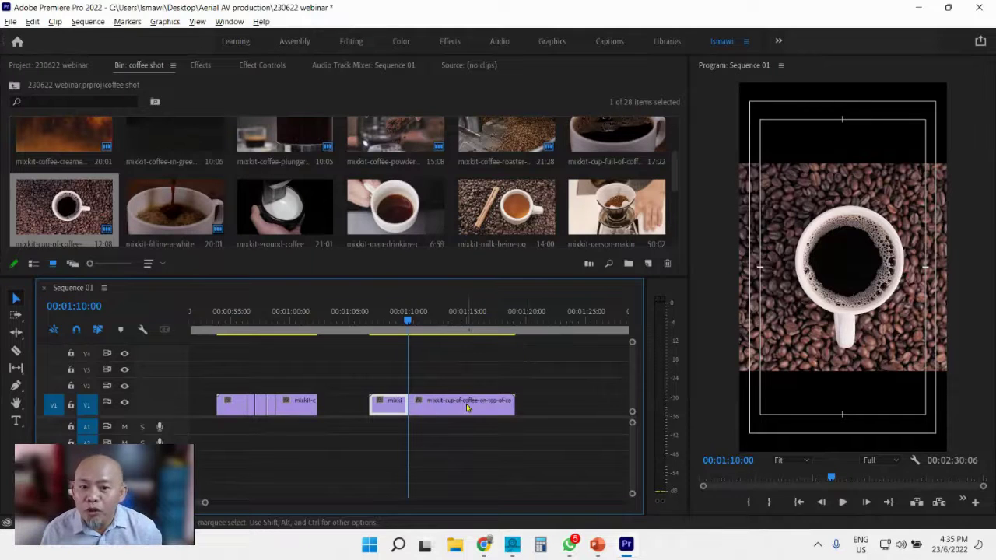
- Select the two halves of the split cup-of-coffee clip in turn to compare them, ending with the second half selected
left_click(467, 406)
left_click(467, 405)
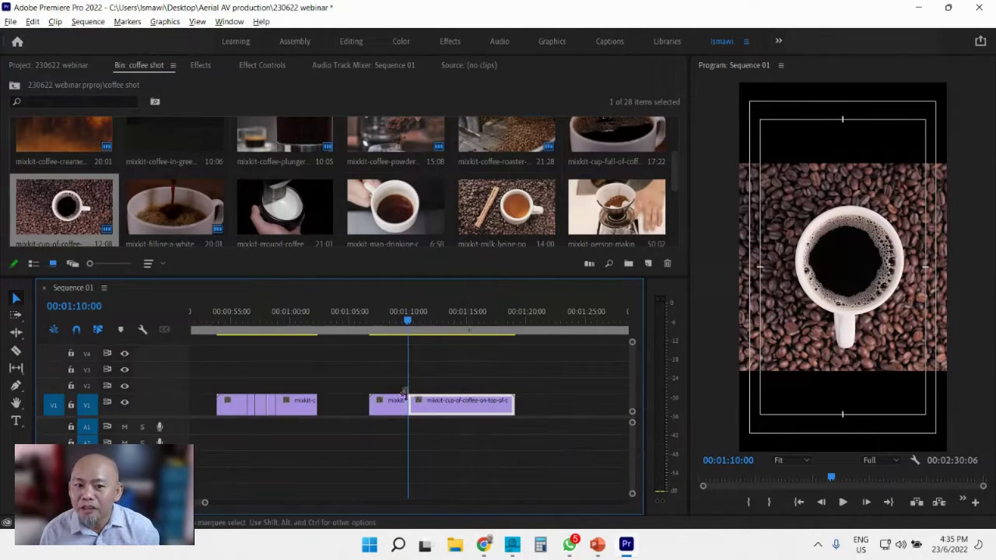
left_click(383, 402)
left_click(452, 408)
left_click(389, 408)
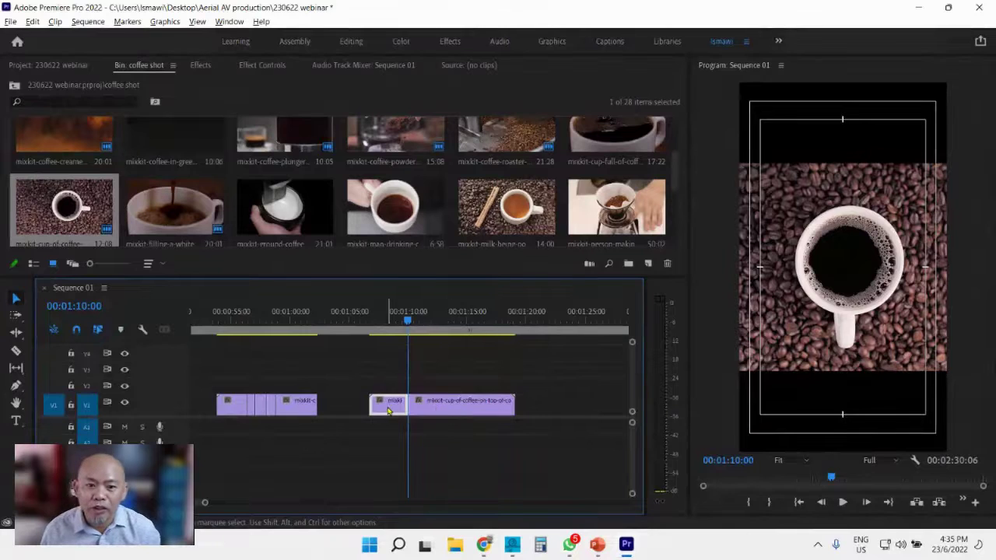
left_click(467, 410)
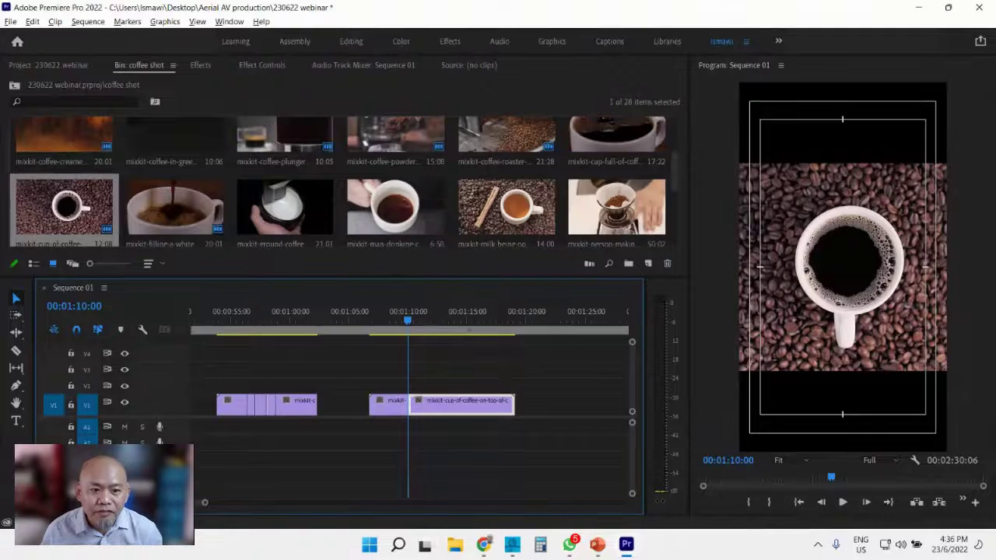
- Reverse the second half of the split cup-of-coffee clip by enabling Reverse Speed in its Speed/Duration settings
key("=")
key("=")
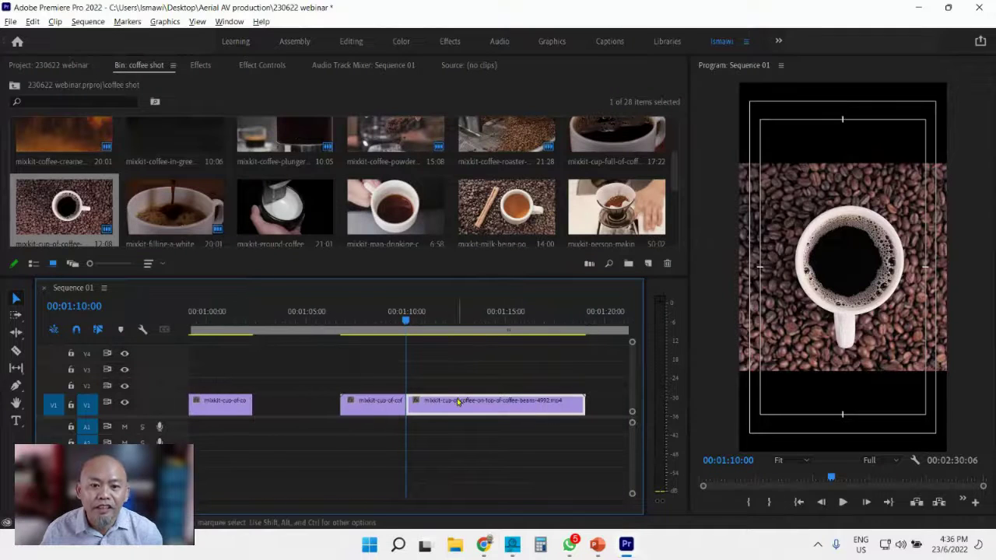
right_click(453, 403)
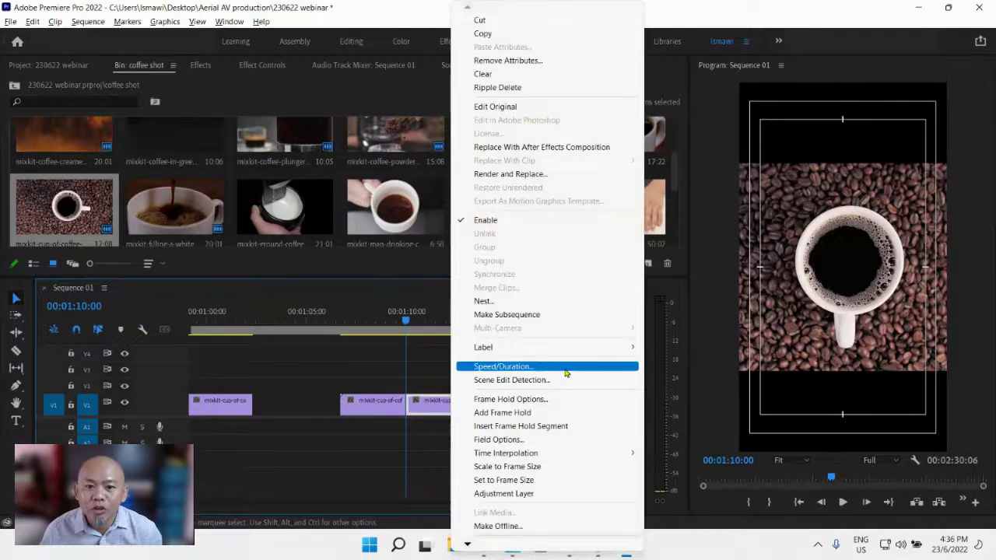
left_click(566, 367)
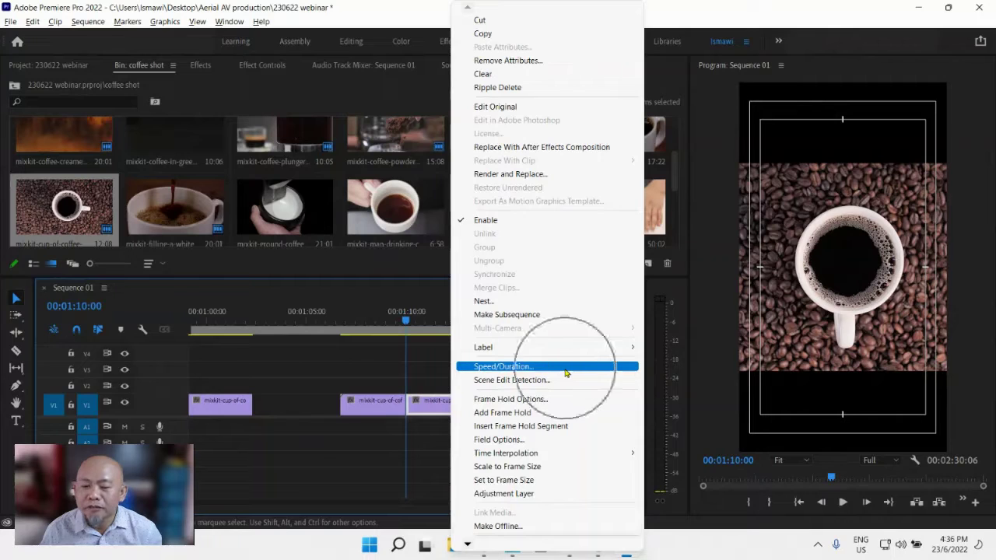
left_click(566, 367)
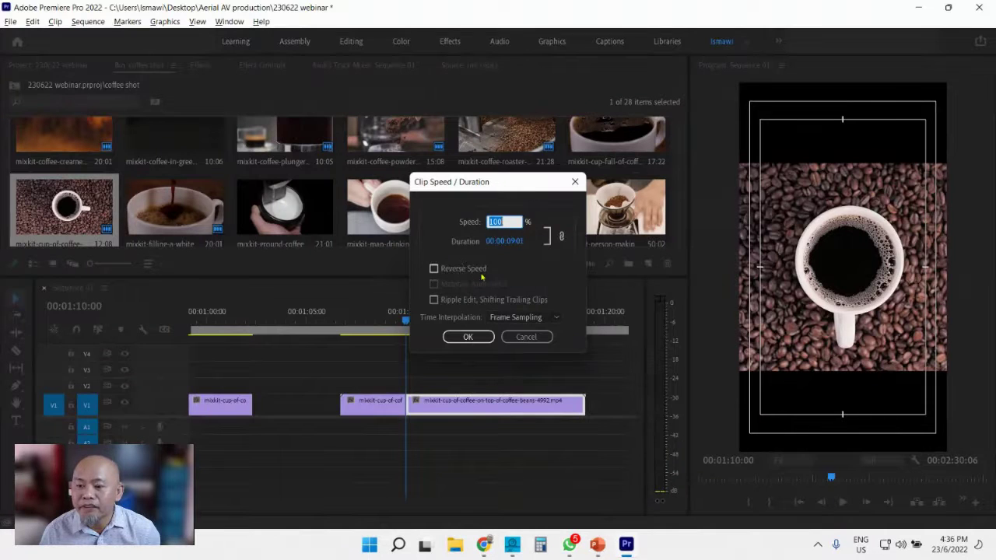
left_click(433, 269)
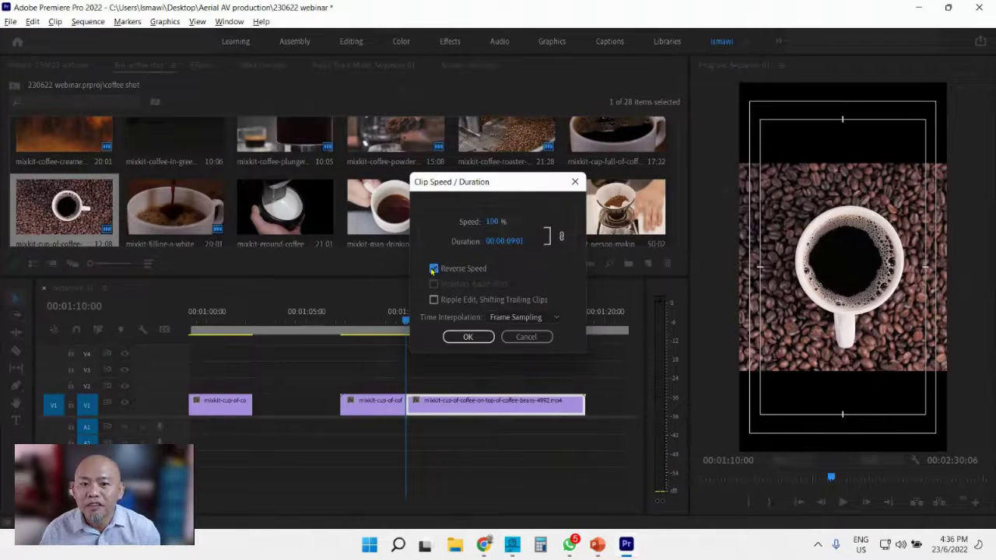
left_click(468, 337)
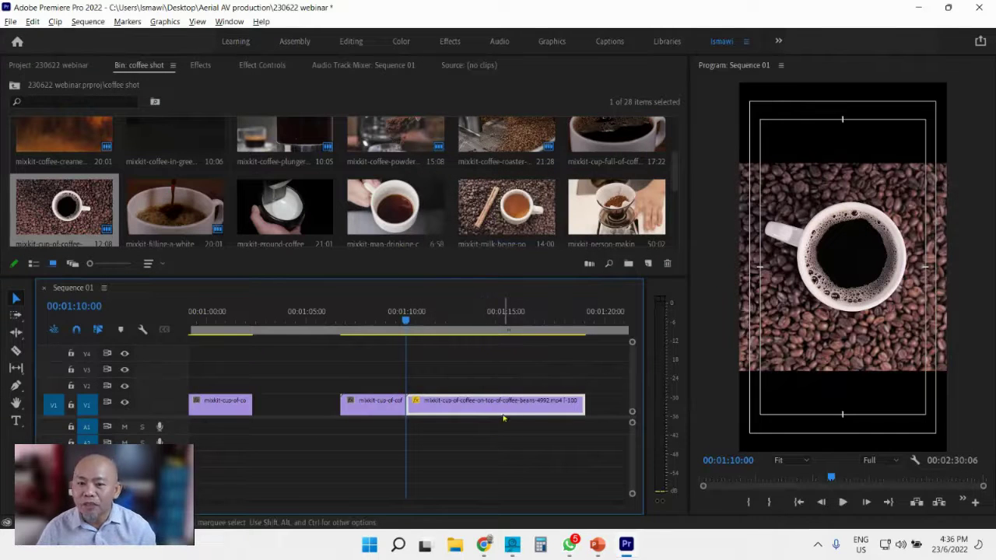
- Play the reversed half from 00:01:10:00, and scrub through it from its start to its end at 00:01:19:00
key("space")
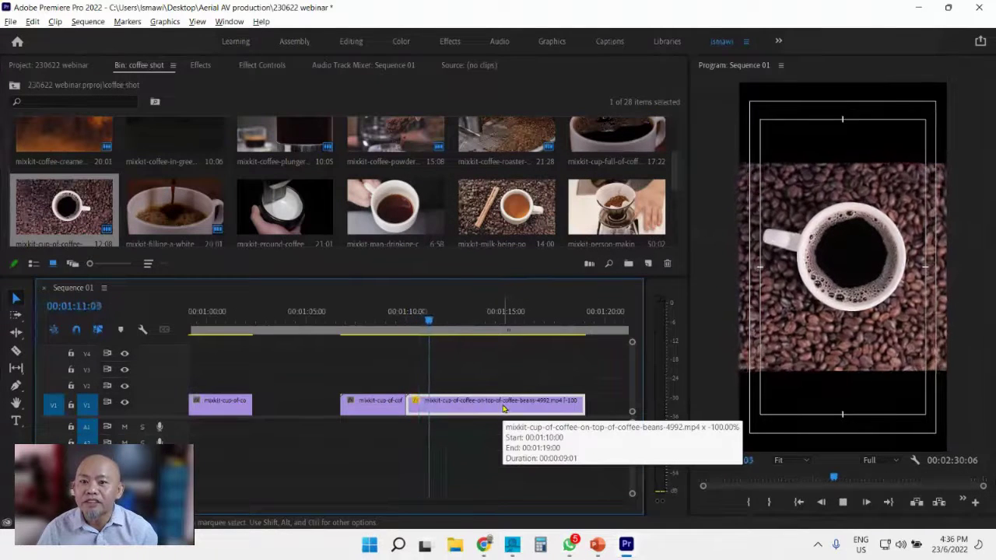
key("space")
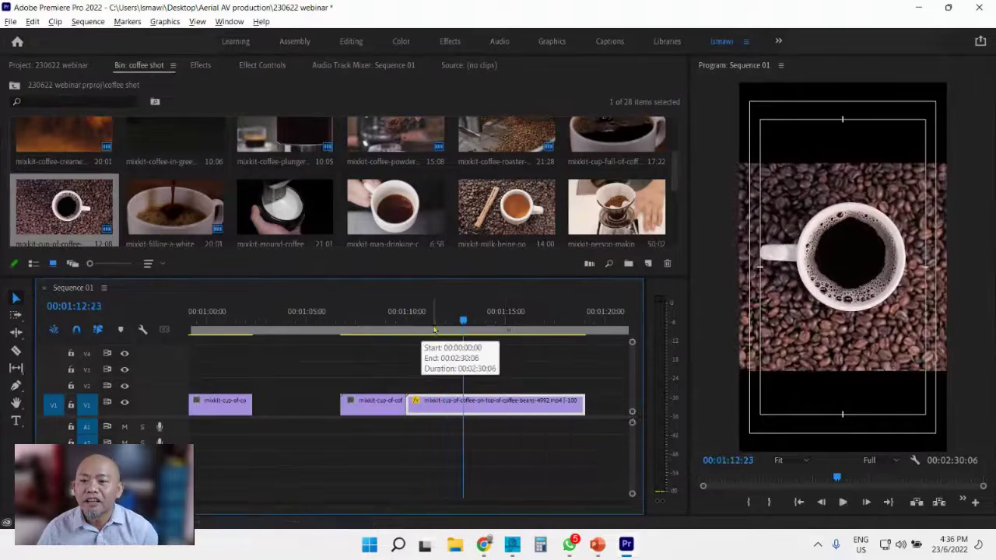
mouse_move(434, 320)
left_mouse_down()
mouse_move(396, 320)
mouse_move(426, 321)
mouse_move(402, 323)
mouse_move(425, 336)
left_mouse_up()
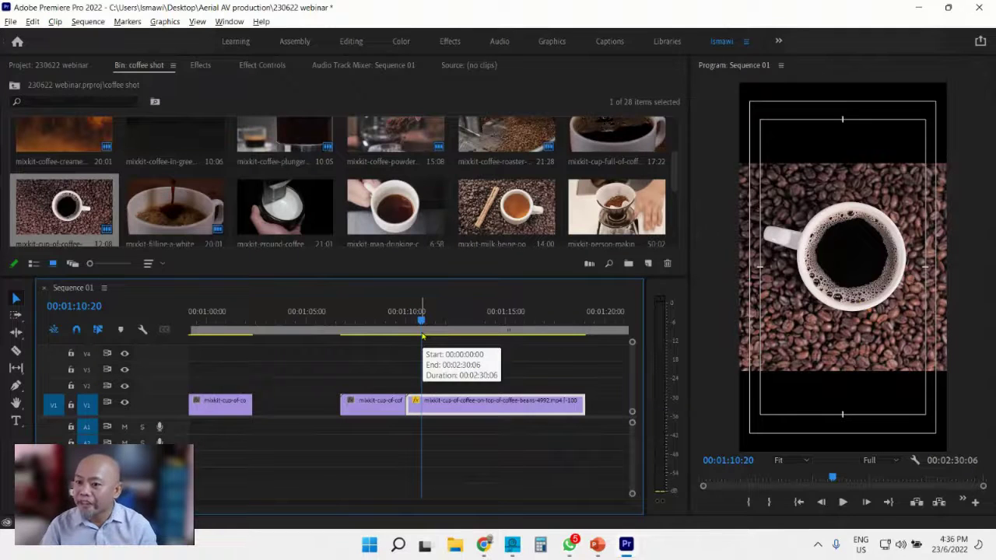
mouse_move(420, 329)
left_mouse_down()
mouse_move(394, 329)
mouse_move(432, 329)
left_mouse_up()
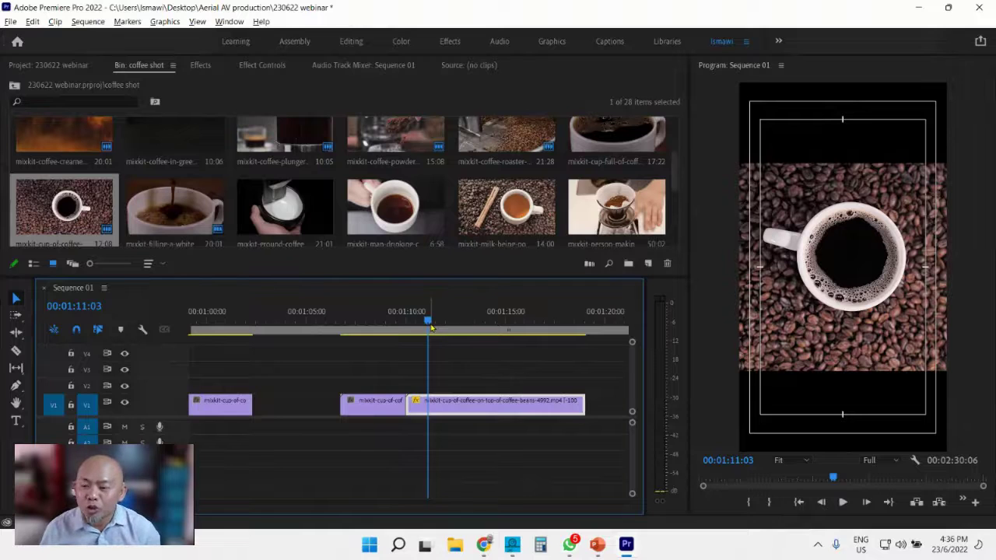
left_click_drag(408, 319, 407, 320)
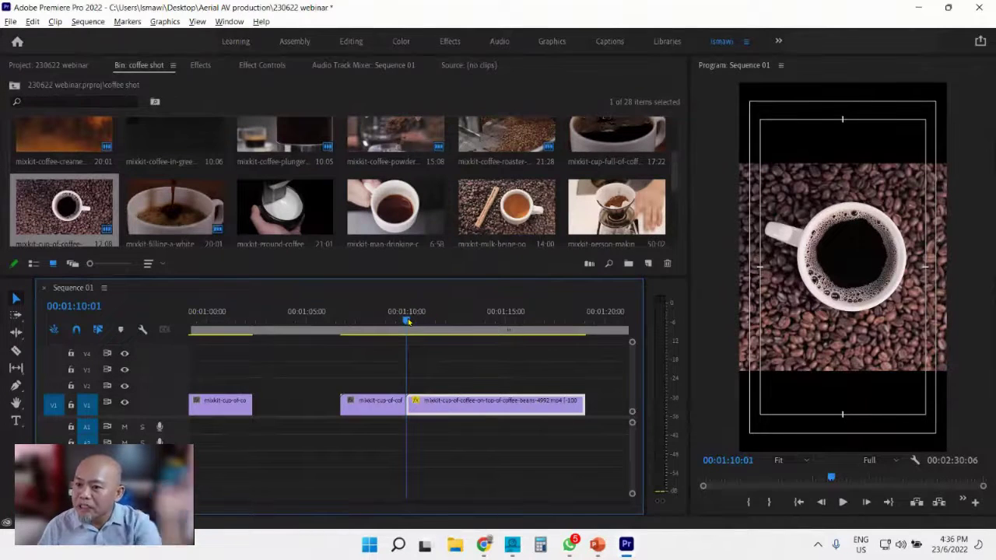
left_click_drag(409, 321, 588, 339)
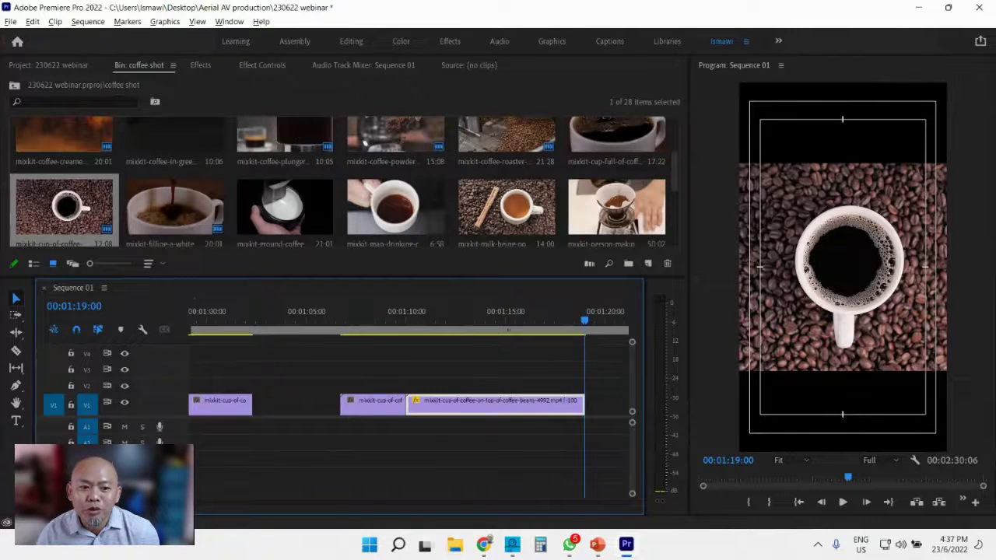
- Extend the reversed clip's end, trim its start to the playhead at 00:01:19:00, and ripple-delete the gap before it
scroll(239, 469, "right", 3)
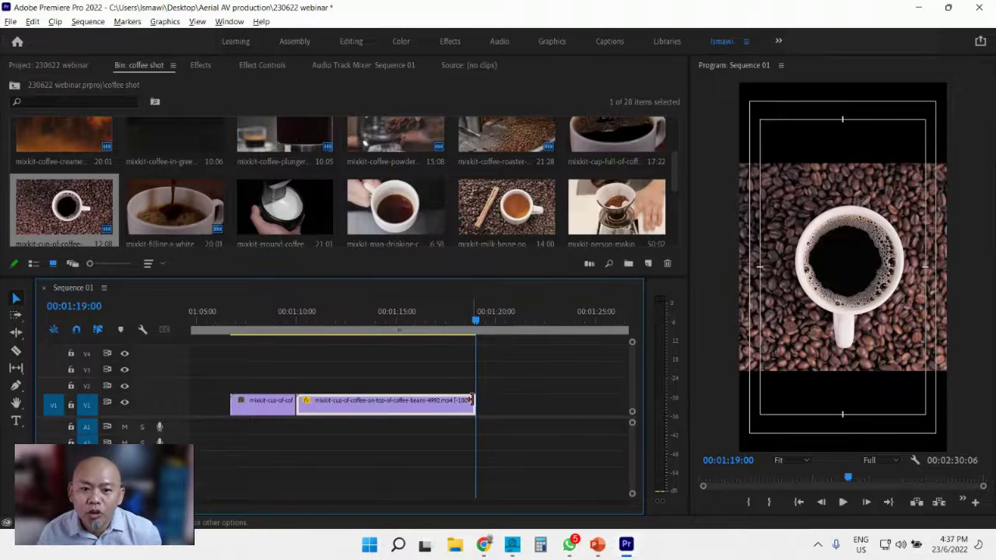
left_click_drag(480, 401, 591, 403)
left_click_drag(303, 402, 476, 406)
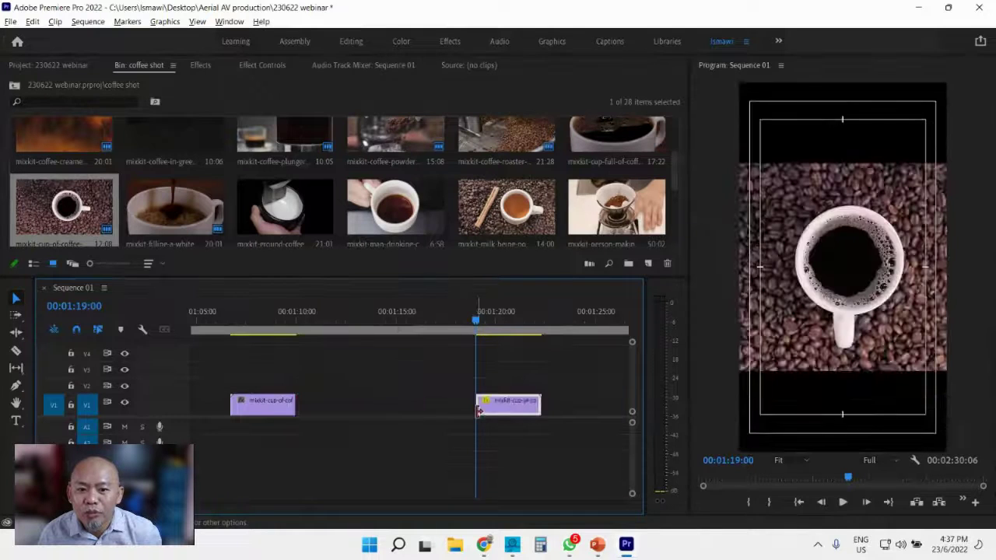
right_click(418, 405)
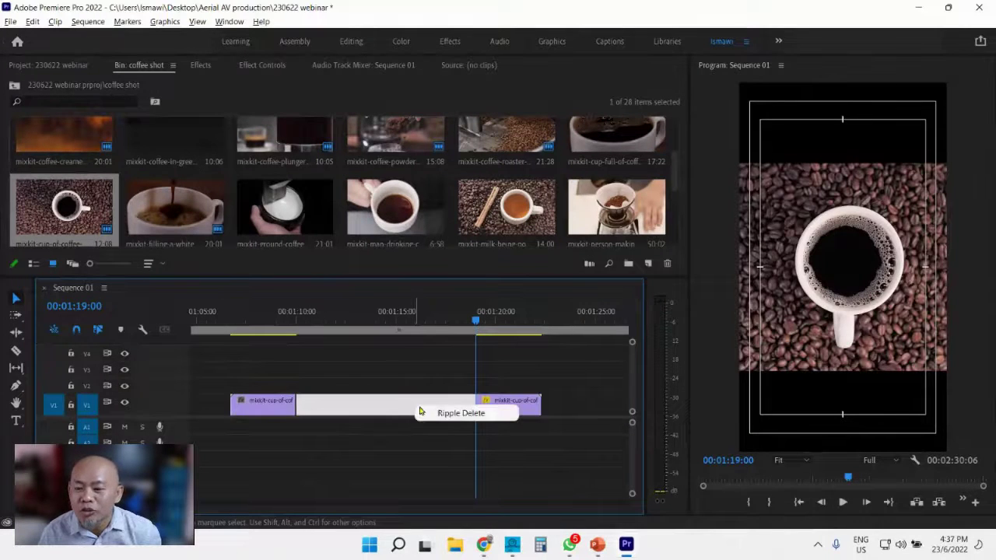
left_click(447, 413)
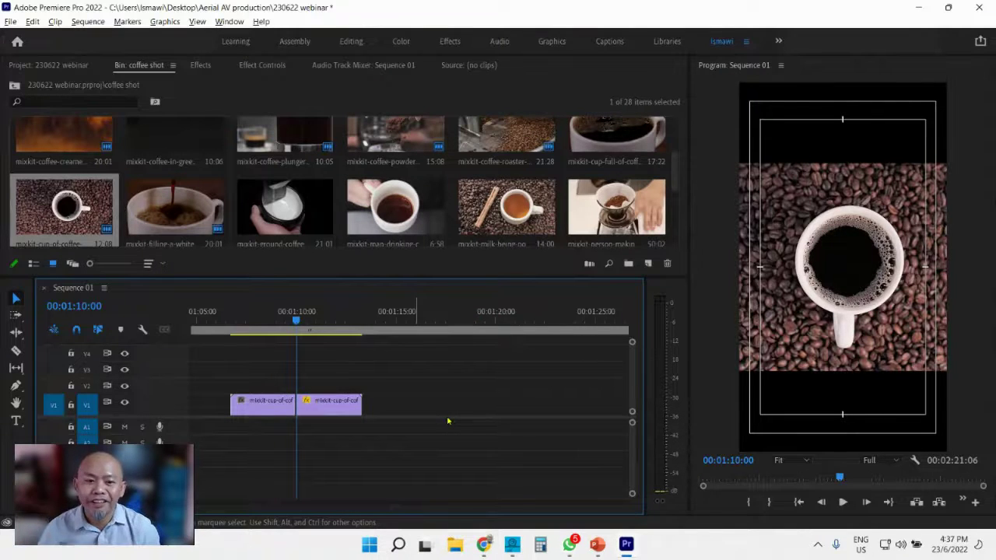
- Play across the forward-to-reverse cut several times, starting from 00:01:08:20 and from around 00:01:09:04
left_click(272, 323)
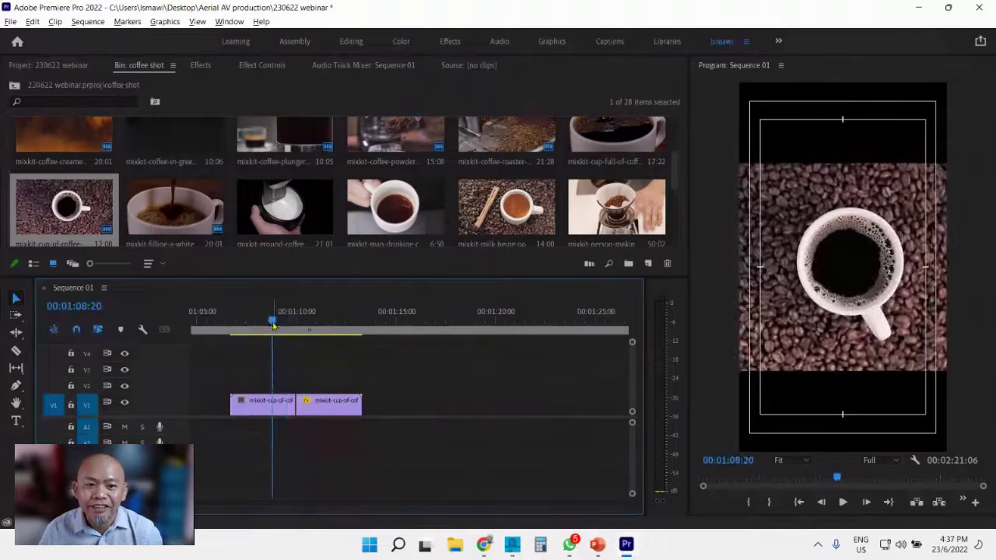
key("space")
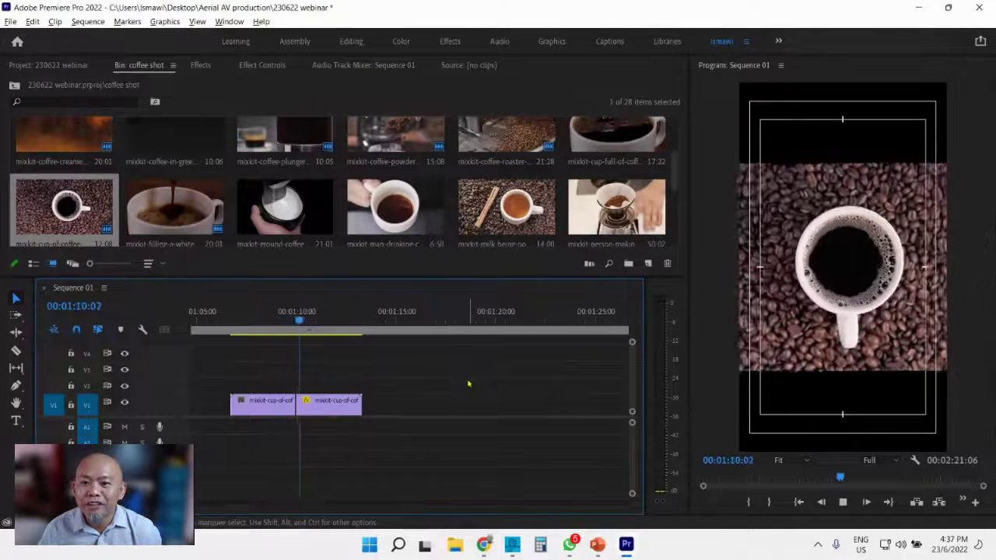
left_click(280, 319)
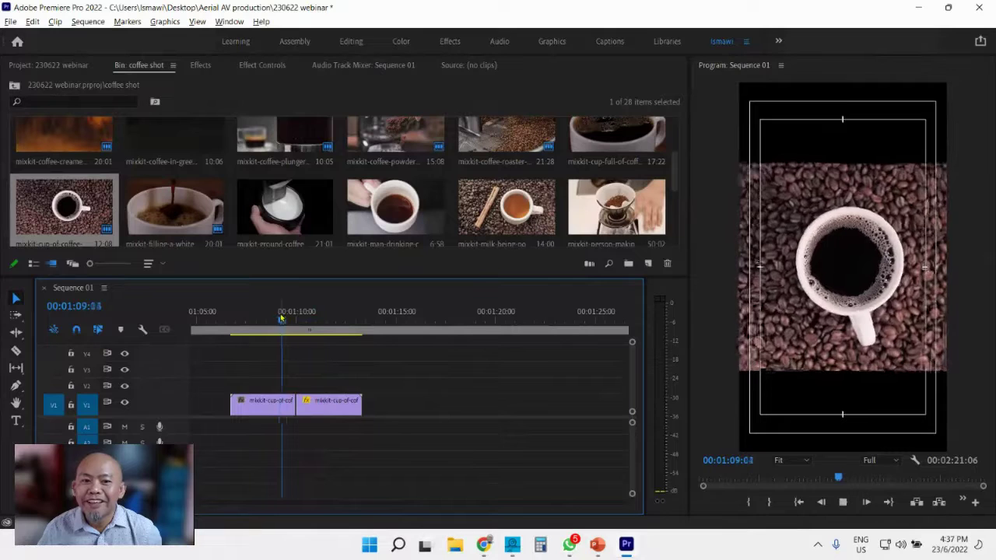
key("space")
left_click(282, 318)
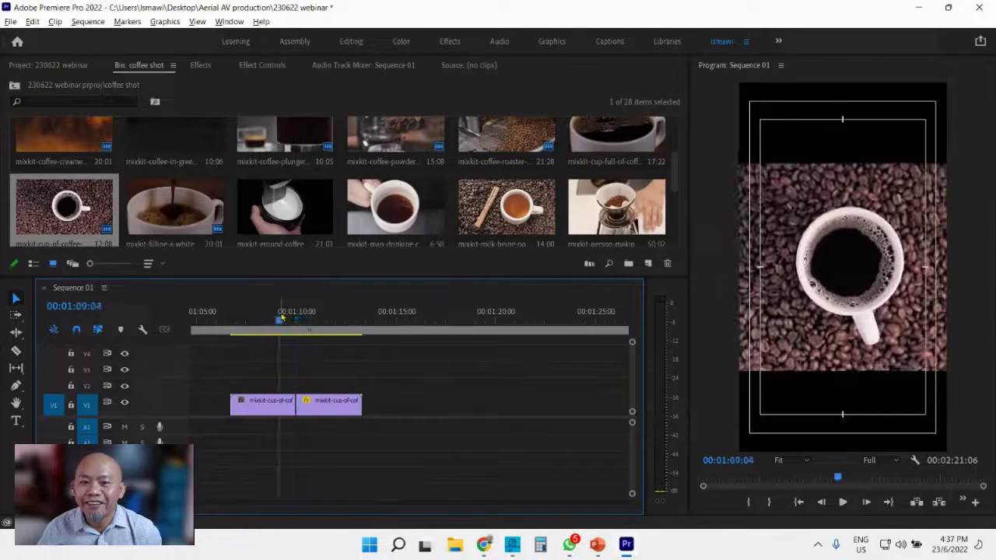
key("space")
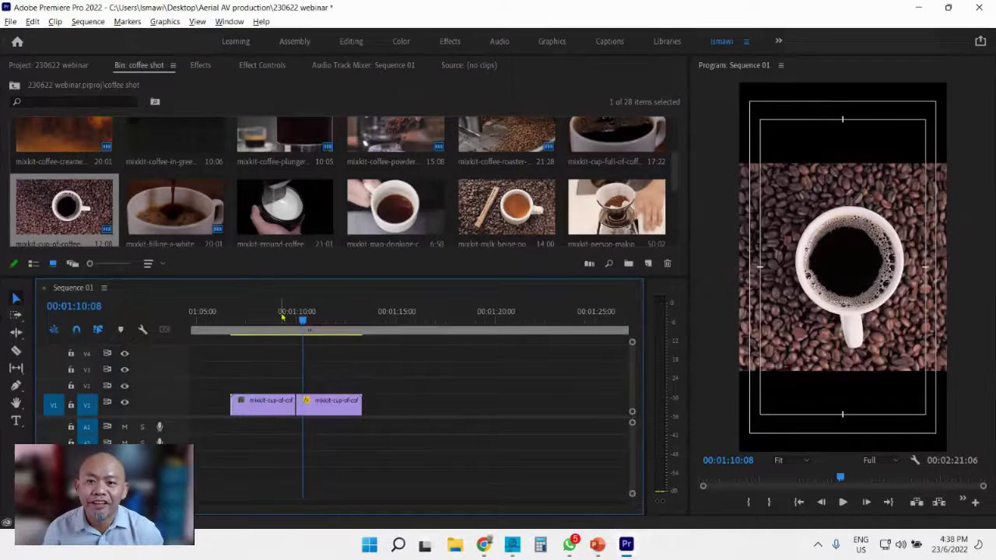
left_click_drag(302, 319, 284, 332)
key("space")
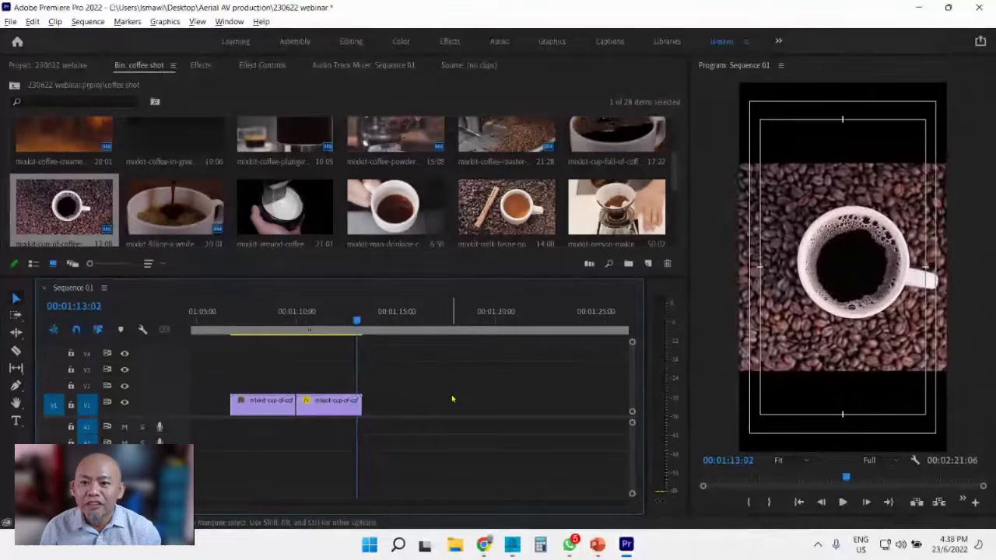
- Step the playhead back to 00:01:11:20 and split the reversed cup-of-coffee clip there with Add Edit
key("Left")
key("Left")
key("Left")
key("Left")
key("Left")
key("Left")
key("Left")
key("Left")
key("Left")
key("Left")
key("Left")
key("Left")
key("Left")
key("Left")
key("Left")
key("Left")
key("Left")
key("Left")
key("Left")
key("Left")
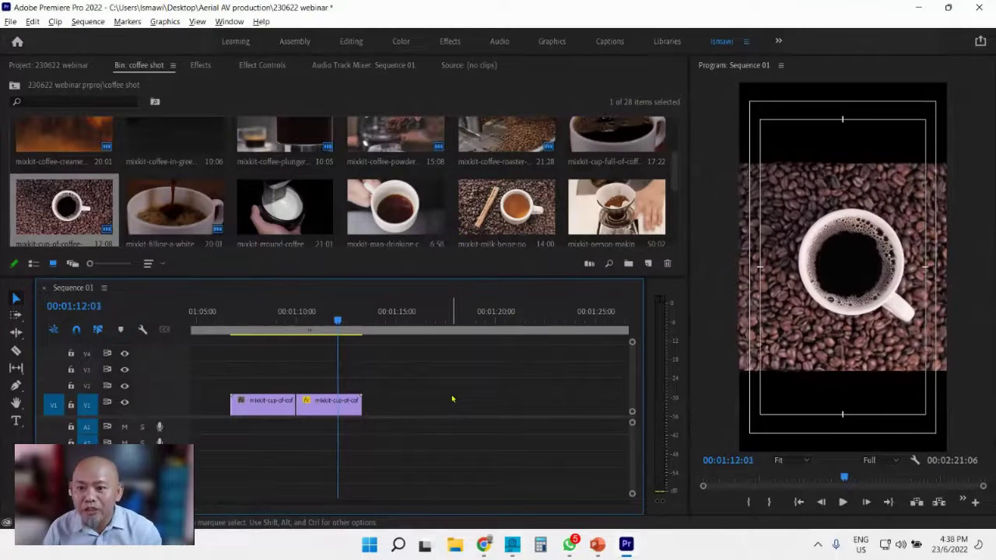
key("Left")
key("Left")
key("Left")
key("Left")
key("Left")
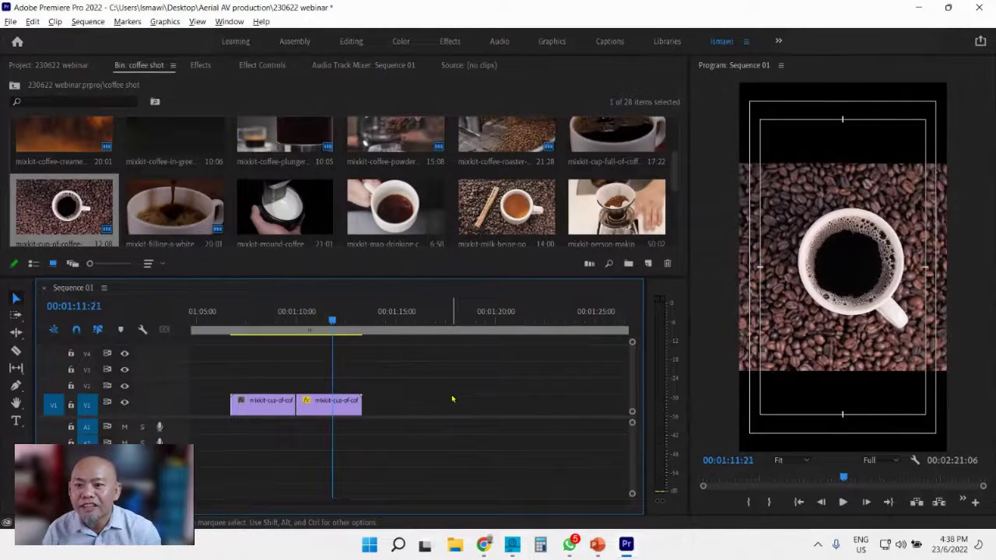
key("Left")
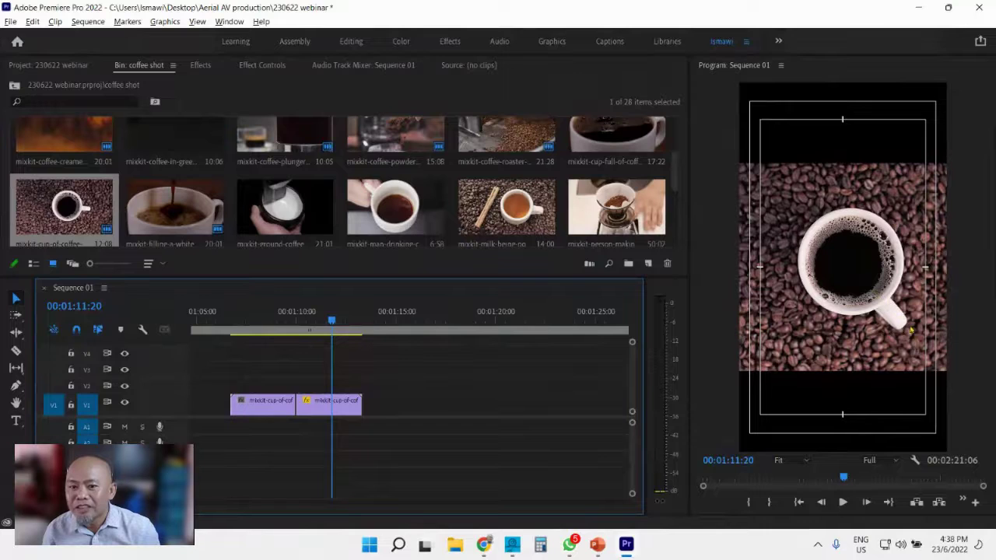
left_click(350, 406)
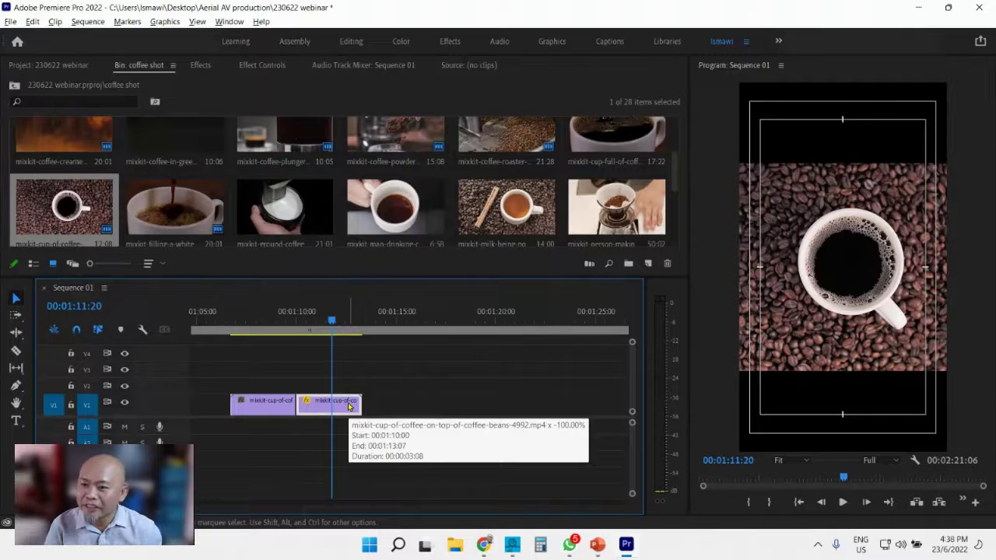
key("ctrl+k")
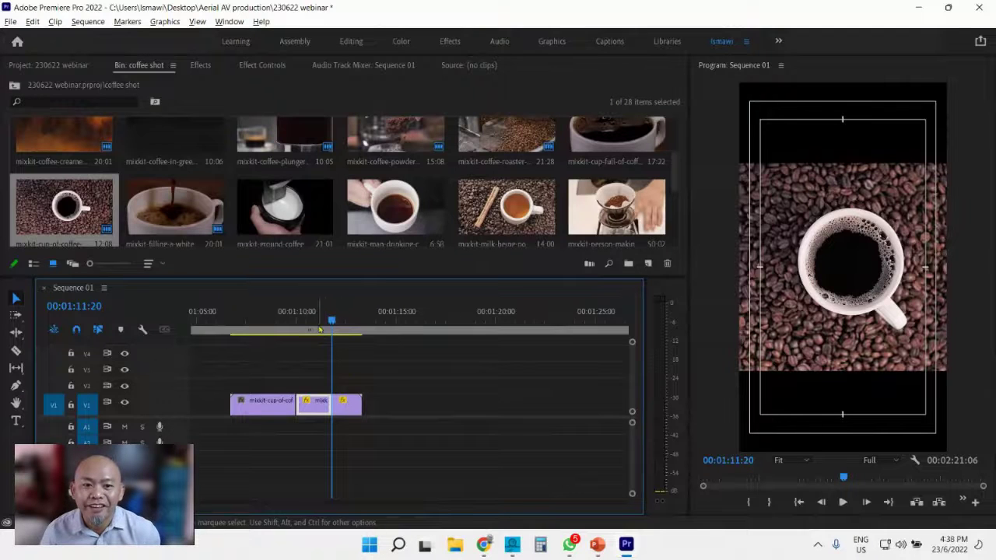
- Play the cup-of-coffee segments from 00:01:08:19 across both cuts, stopping at 00:01:12:01
left_click_drag(331, 322, 272, 320)
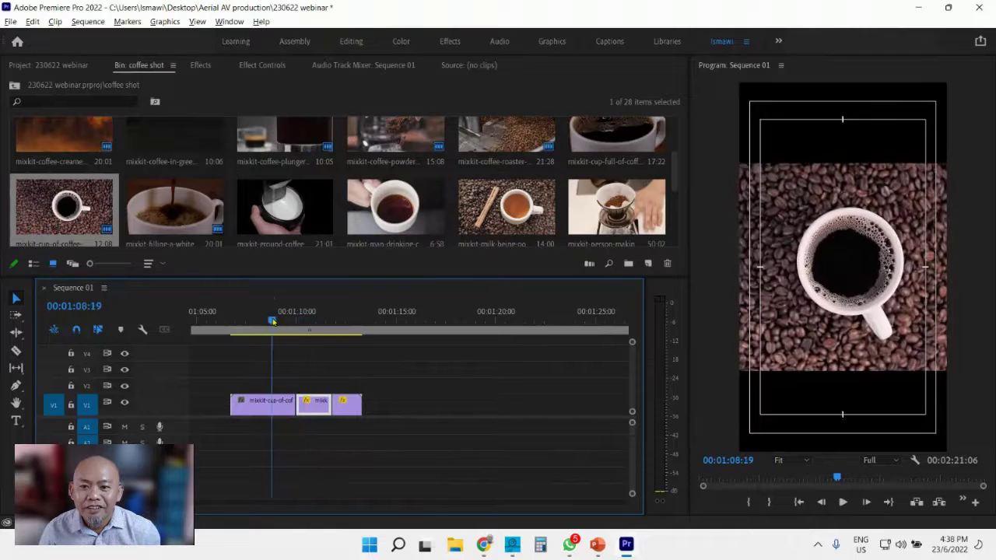
key("space")
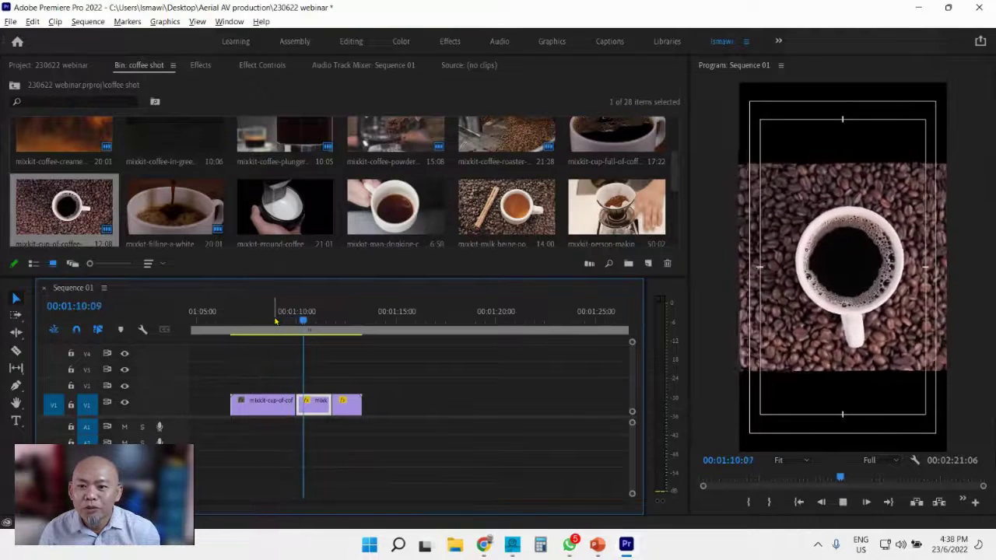
key("space")
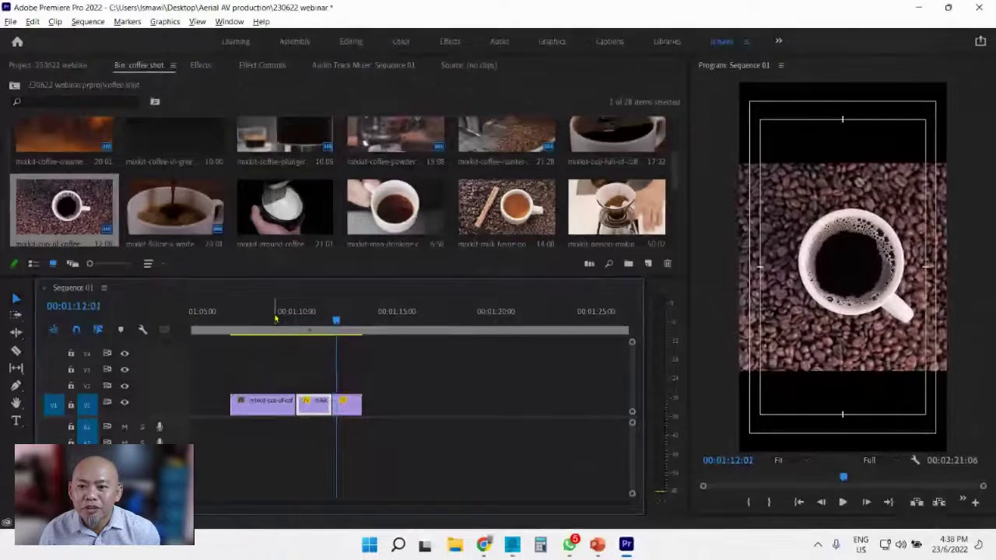
- Turn off Reverse Speed for the last cup-of-coffee segment in its Speed/Duration settings
left_click(355, 408)
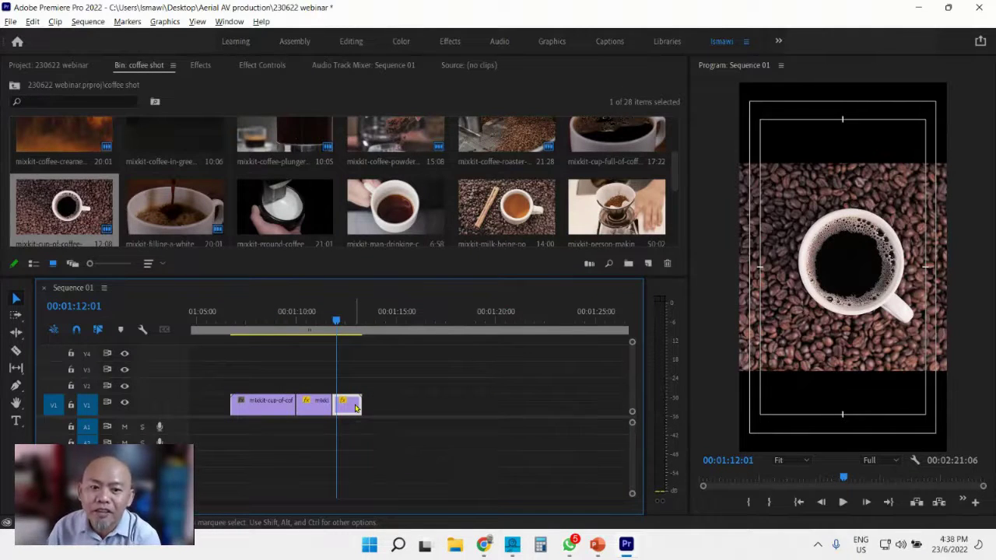
right_click(355, 408)
left_click(458, 371)
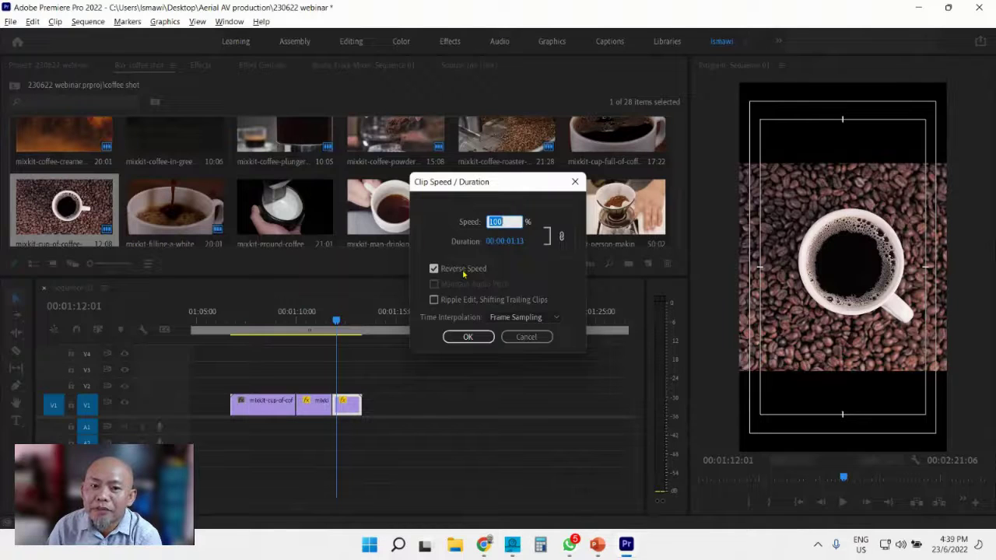
left_click(463, 272)
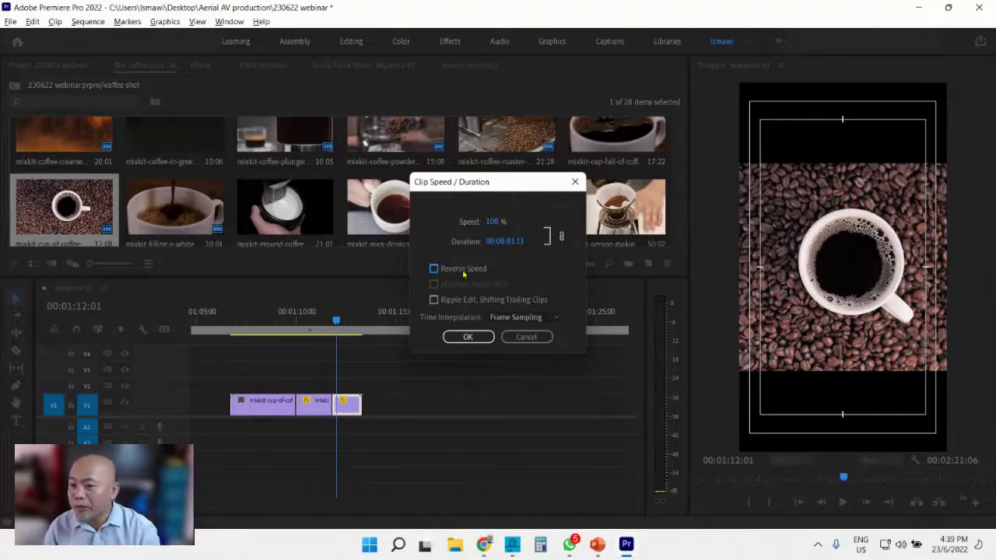
left_click(469, 336)
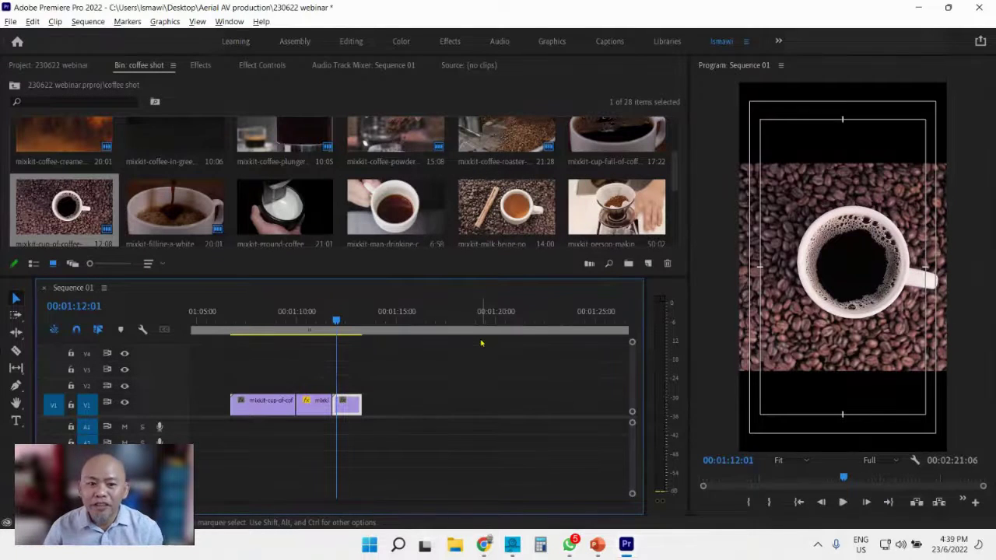
- Extend the last cup-of-coffee segment's end and trim its start to 00:01:13:07, and ripple delete the gap before it
left_click_drag(337, 322, 362, 327)
left_click(362, 325)
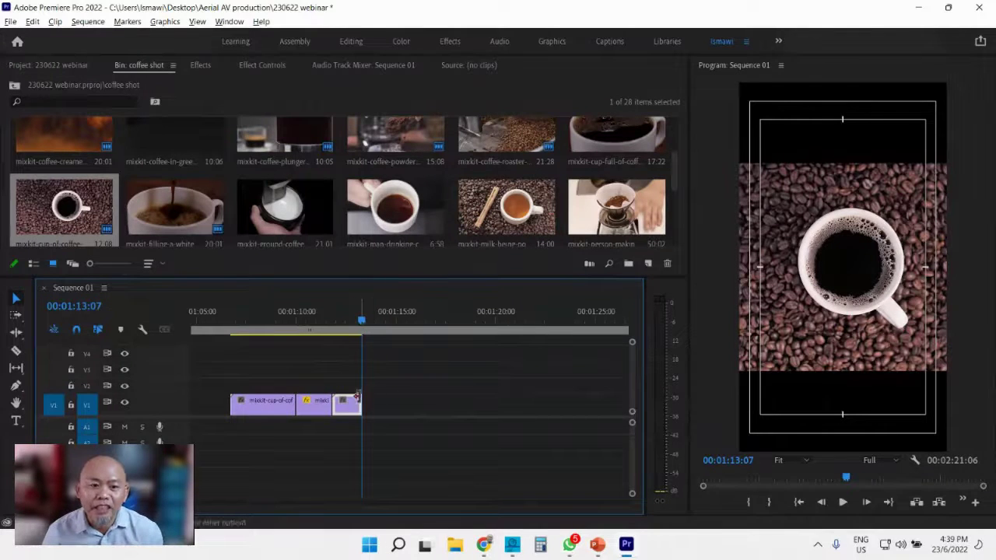
left_click_drag(362, 404, 569, 406)
left_click_drag(334, 405, 364, 405)
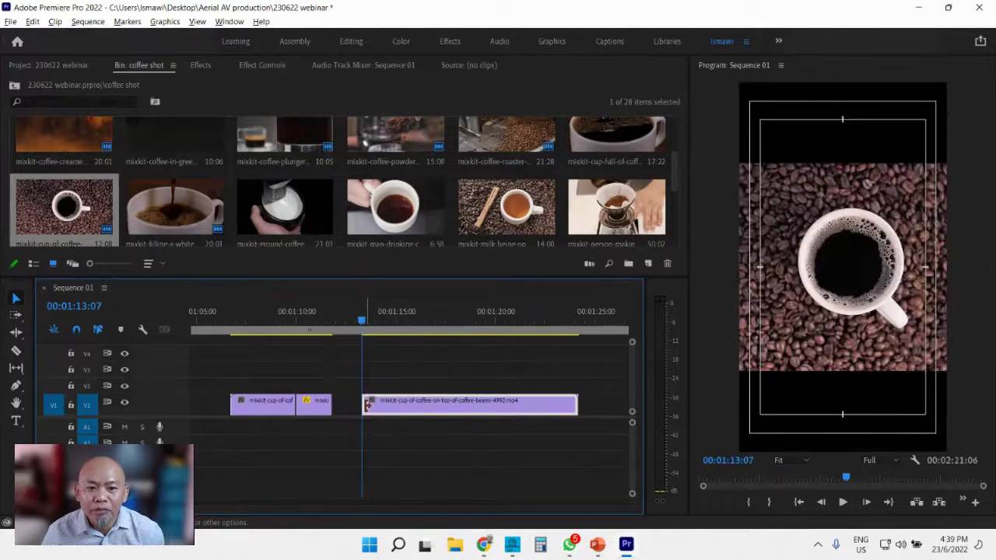
right_click(347, 406)
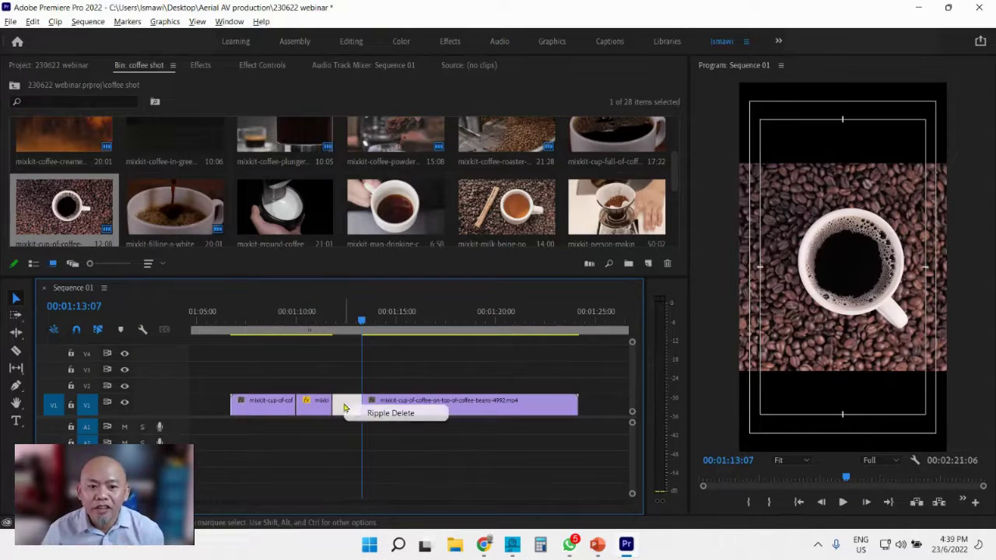
left_click(383, 414)
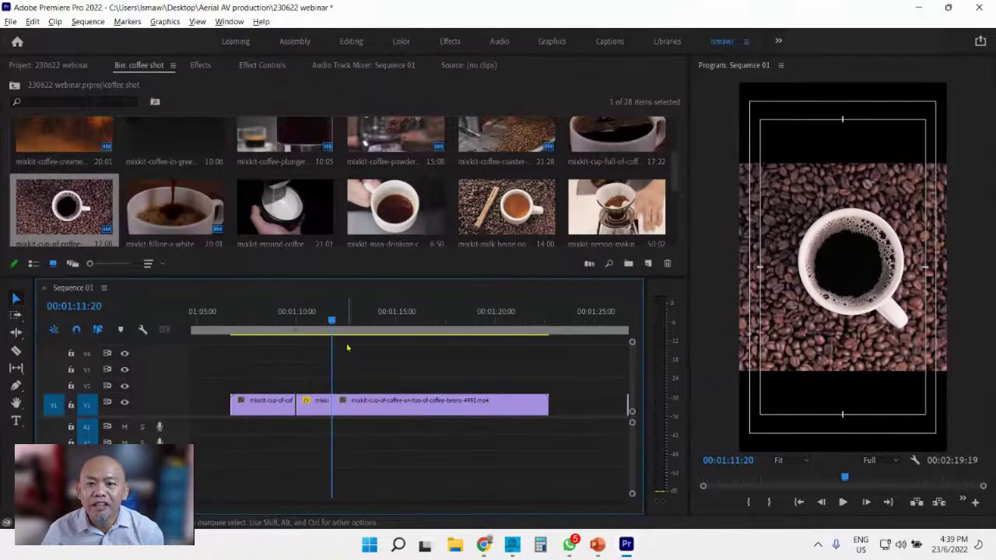
- Play the forward and reverse cup-of-coffee segments twice from about 00:01:08, and scrub around the first cut to 00:01:10:13
left_click_drag(332, 321, 255, 321)
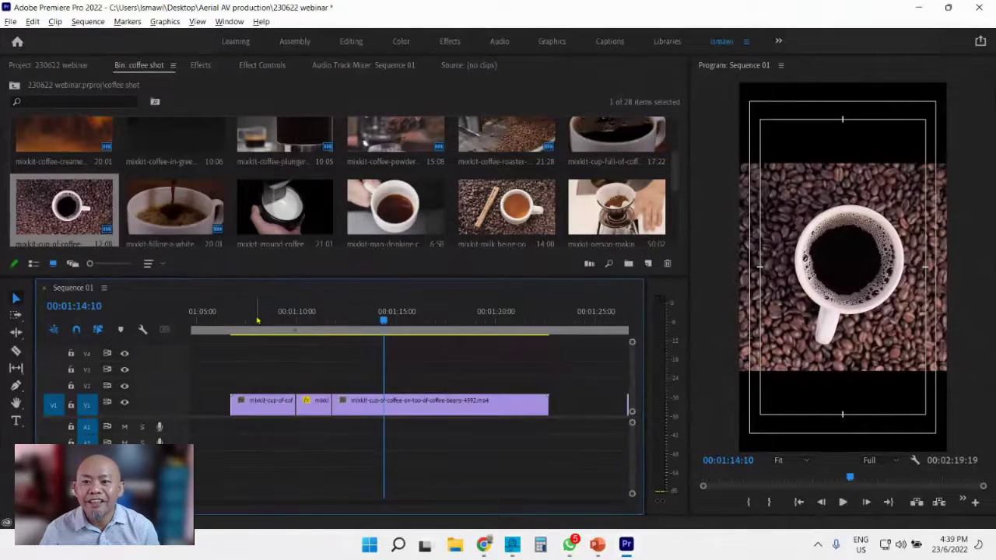
left_click(251, 320)
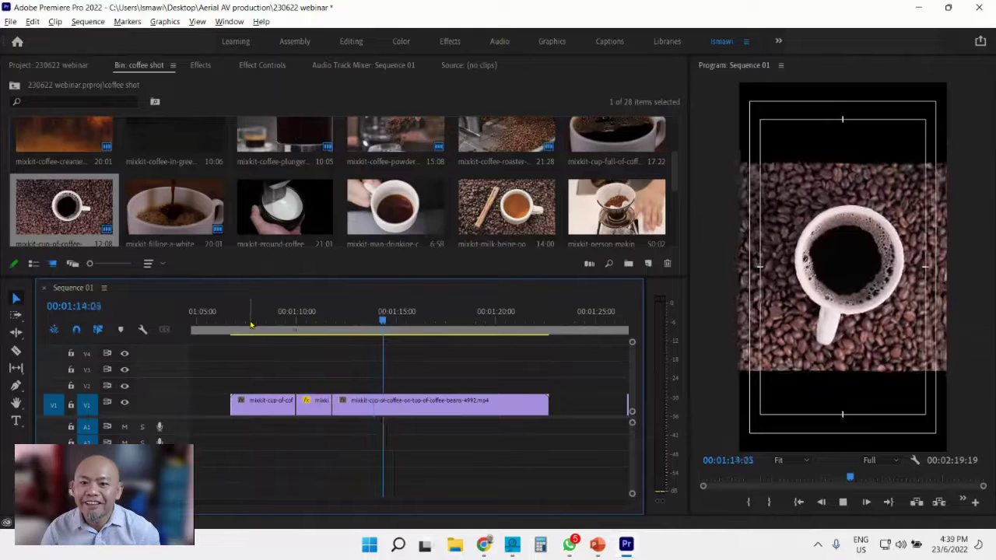
key("space")
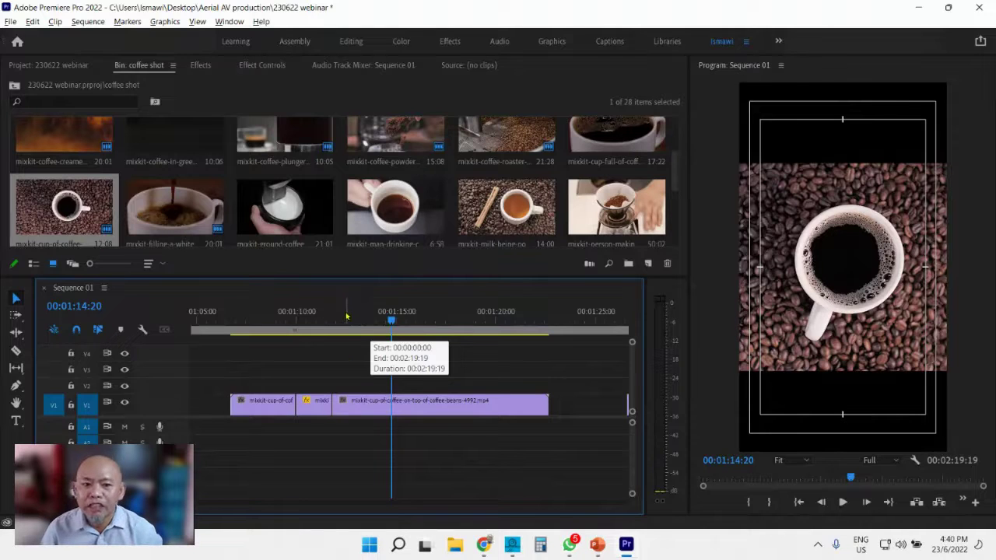
left_click_drag(331, 319, 293, 322)
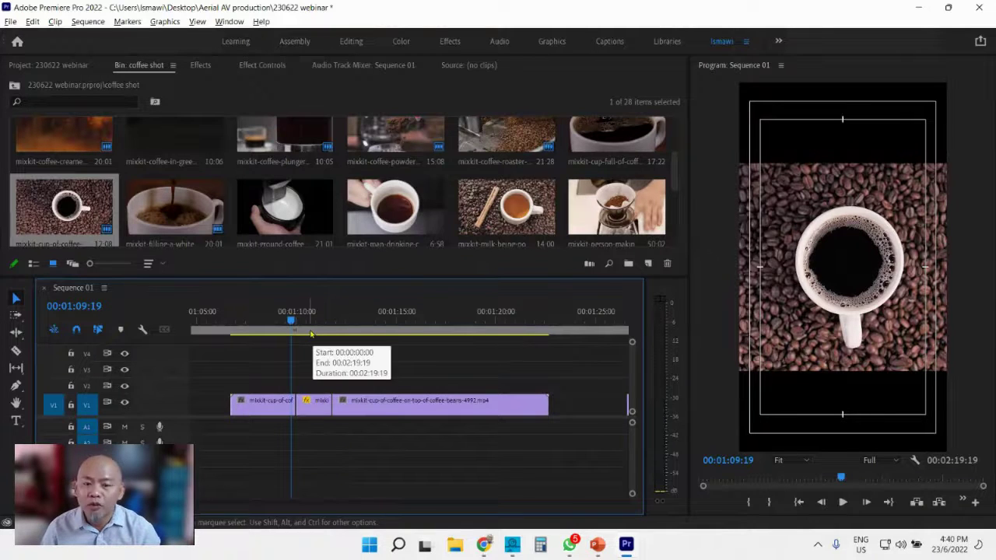
left_click_drag(292, 313, 306, 312)
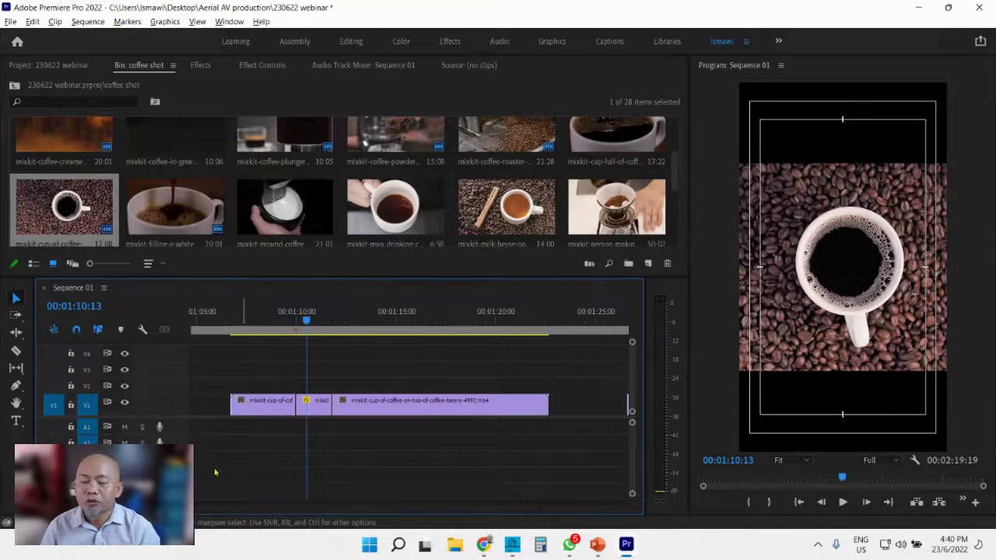
- Play the earlier group of cut cup-of-coffee clips from about 00:00:55:00 and stop at 00:01:02:01
scroll(216, 469, "up", 5)
scroll(411, 403, "down", 3)
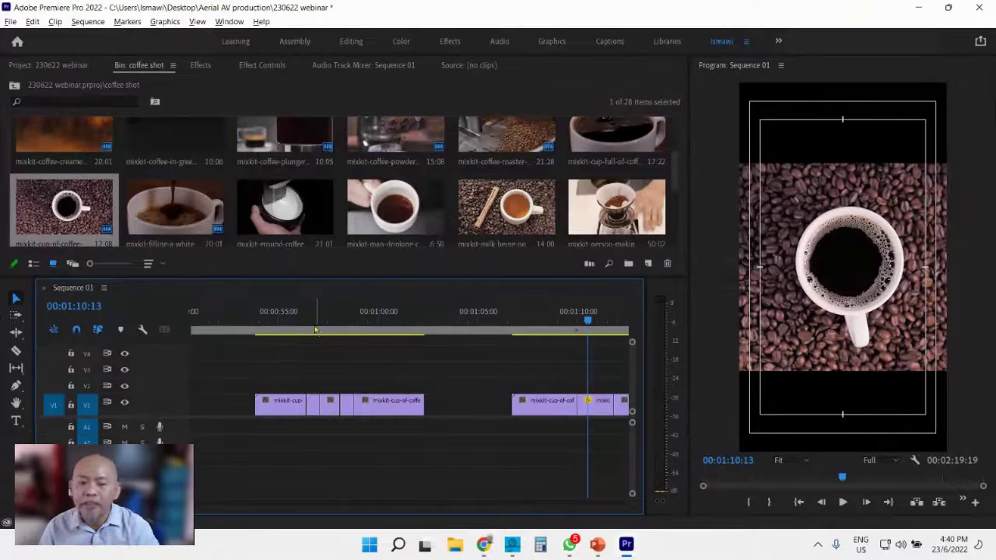
left_click(276, 319)
key("space")
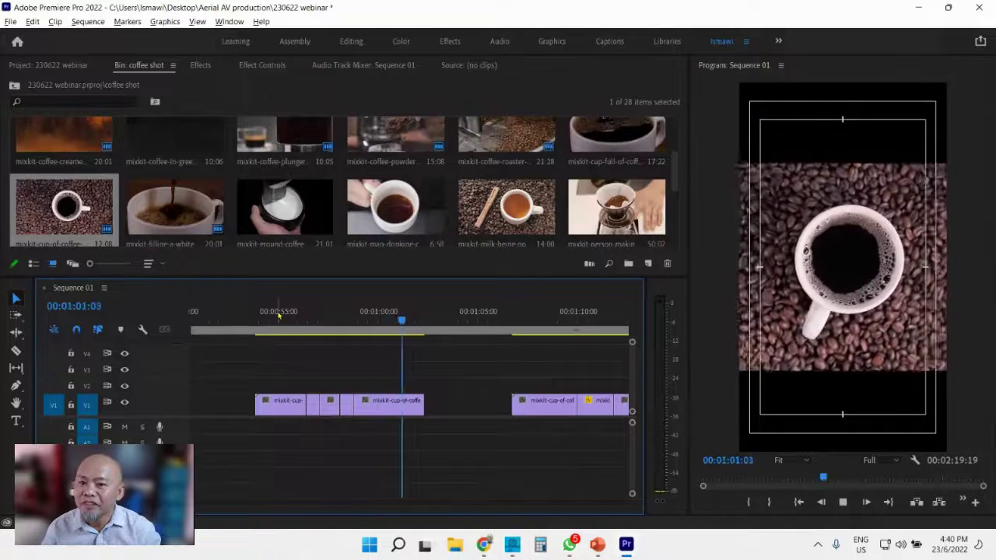
key("space")
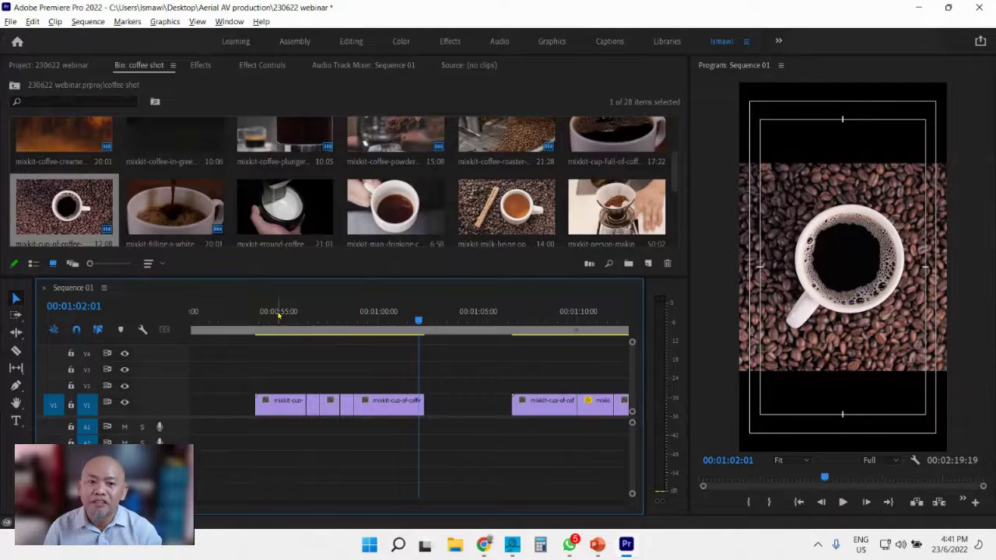
- Review the Speed/Duration settings of the first segment in the later cup-of-coffee group and close them without changes
left_click(556, 410)
right_click(555, 411)
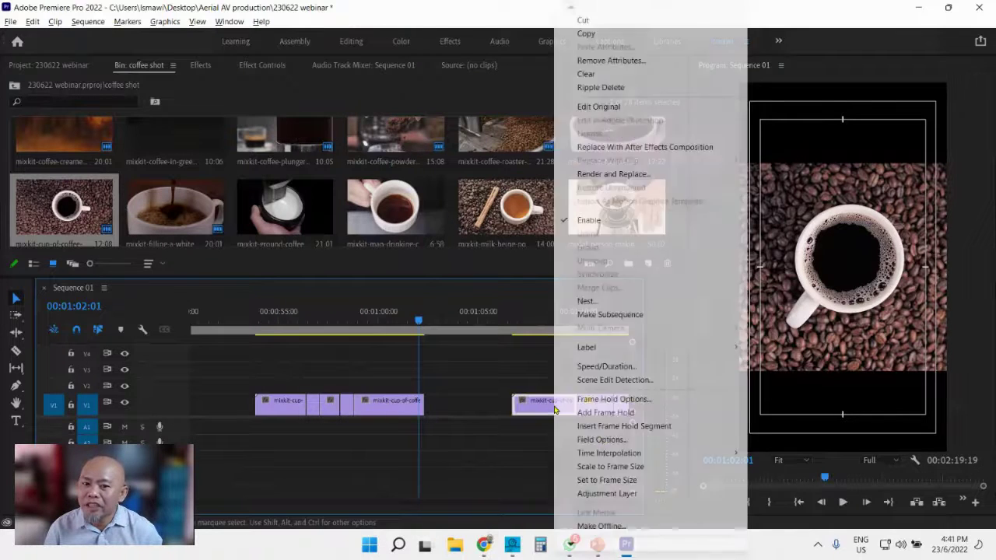
left_click(615, 367)
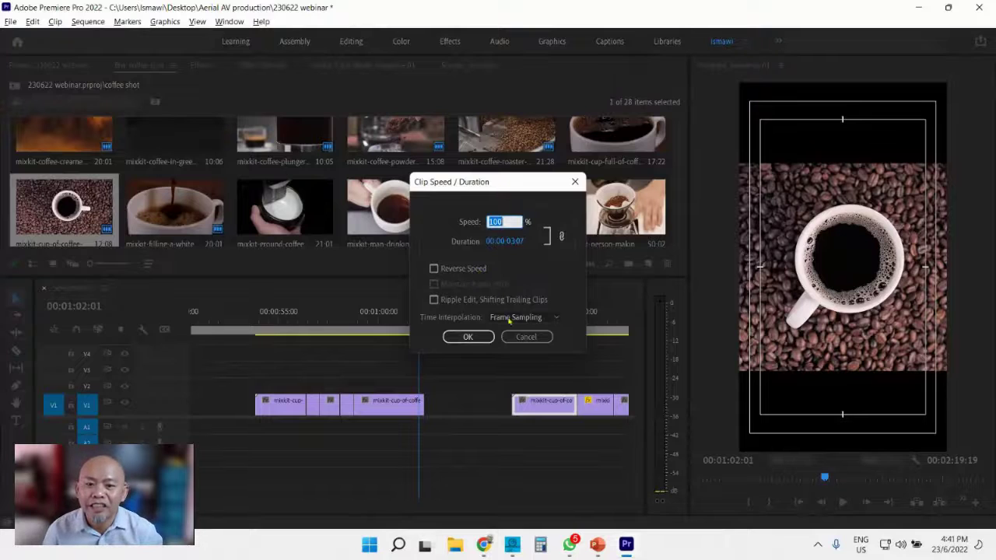
left_click(528, 338)
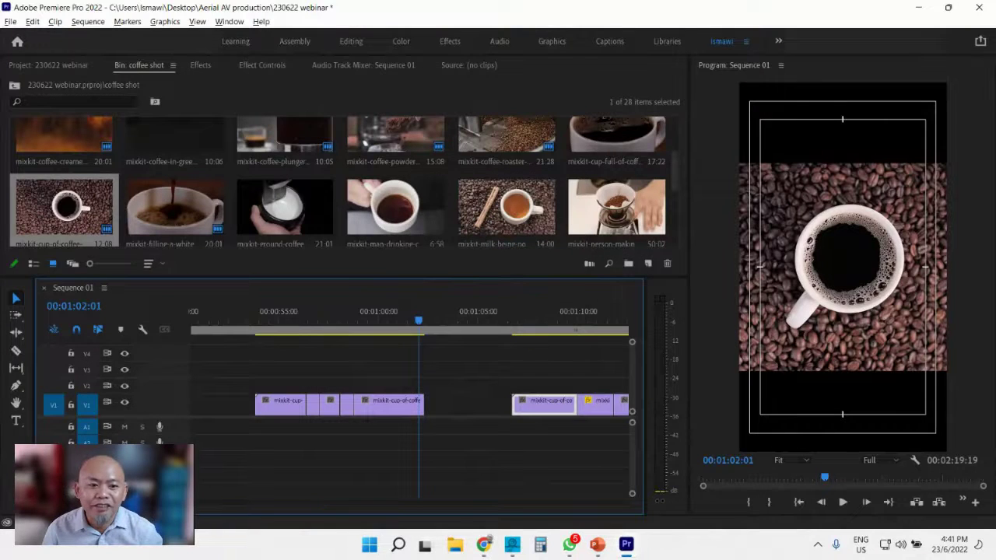
- Switch to the PowerPoint slide show and advance to the "5. Transition" slide
scroll(315, 379, "right", 5)
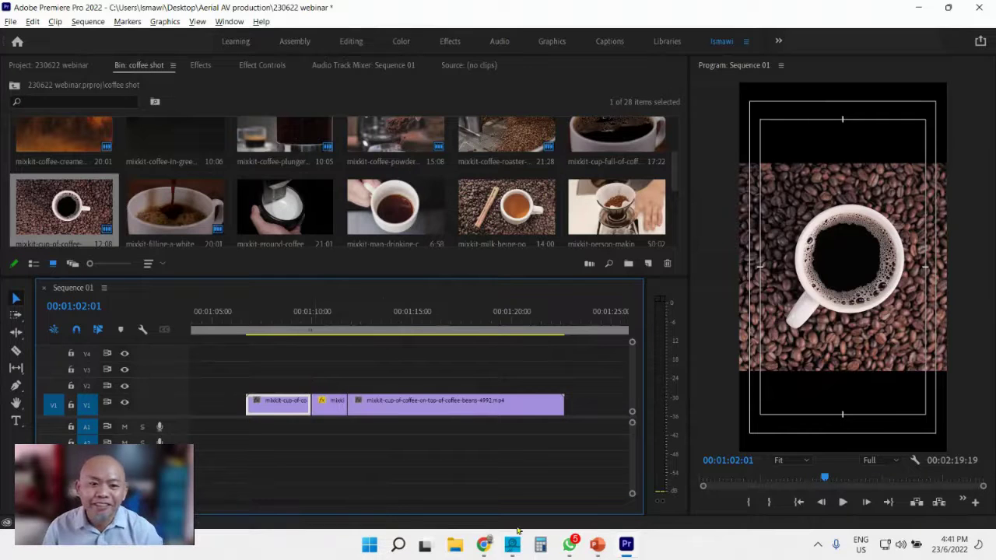
key("alt+Tab")
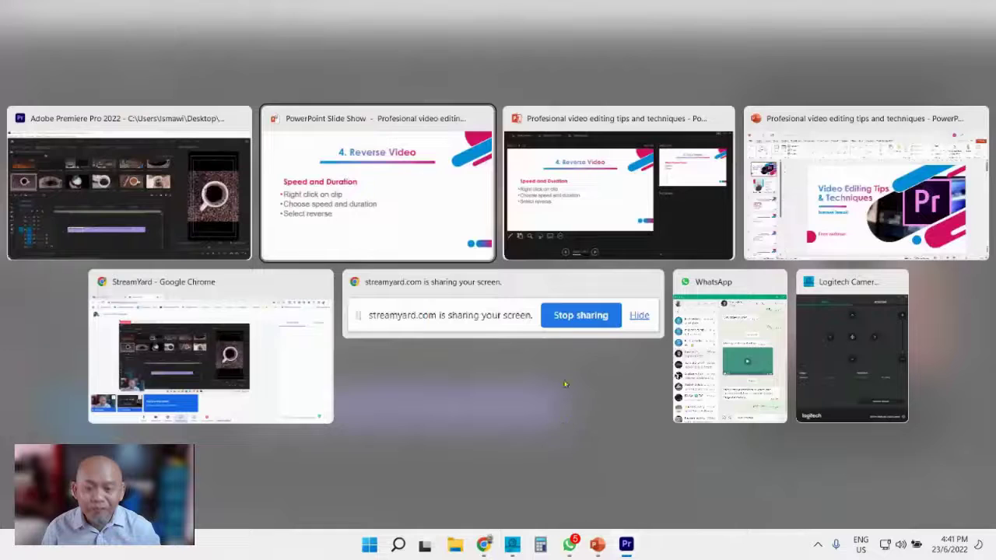
key("Right")
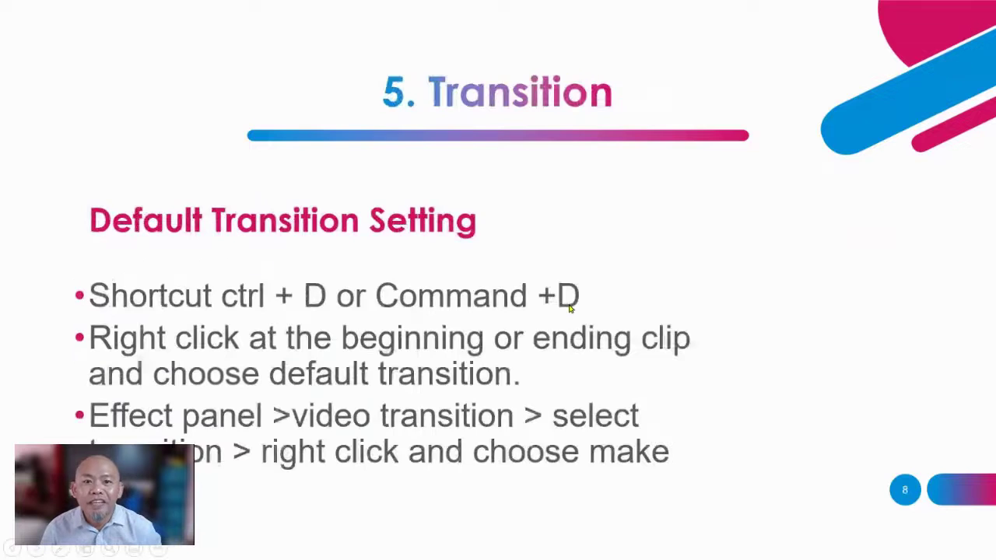
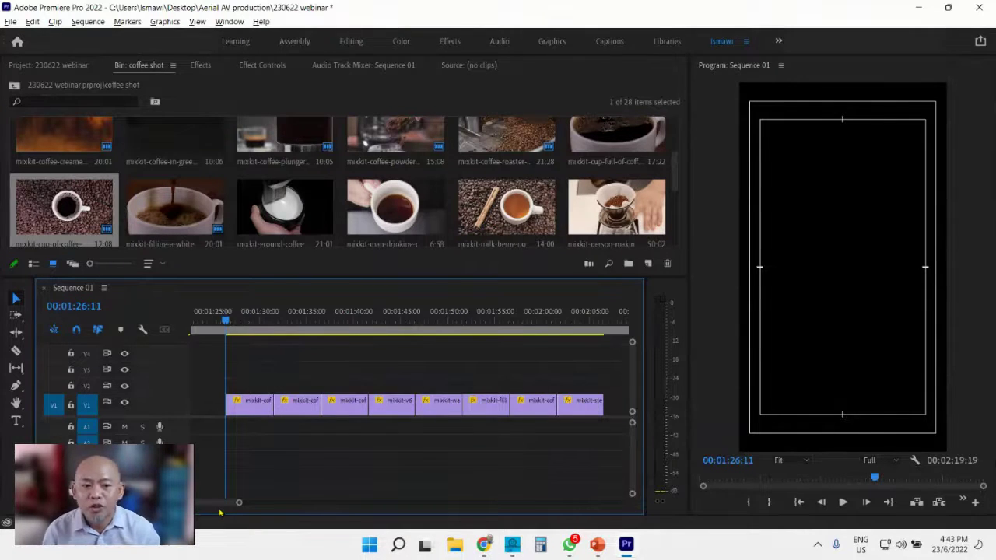
- Play the row of coffee clips from 00:01:26:11 through to 00:02:08:04
key("space")
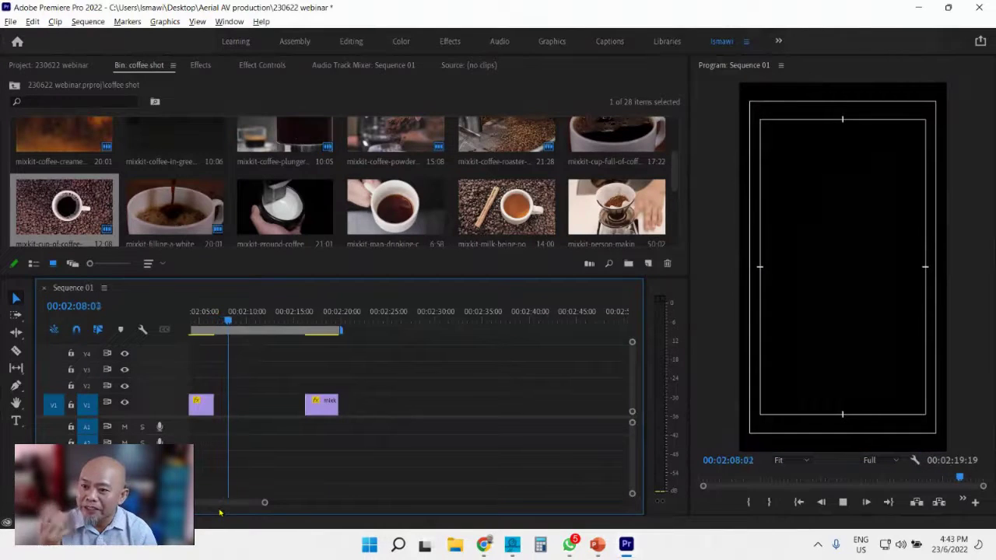
key("space")
- Move the isolated coffee-plunger French press clip earlier on V1, to start at about 00:02:07:10, after the steaming-mug clip
left_click_drag(265, 503, 222, 507)
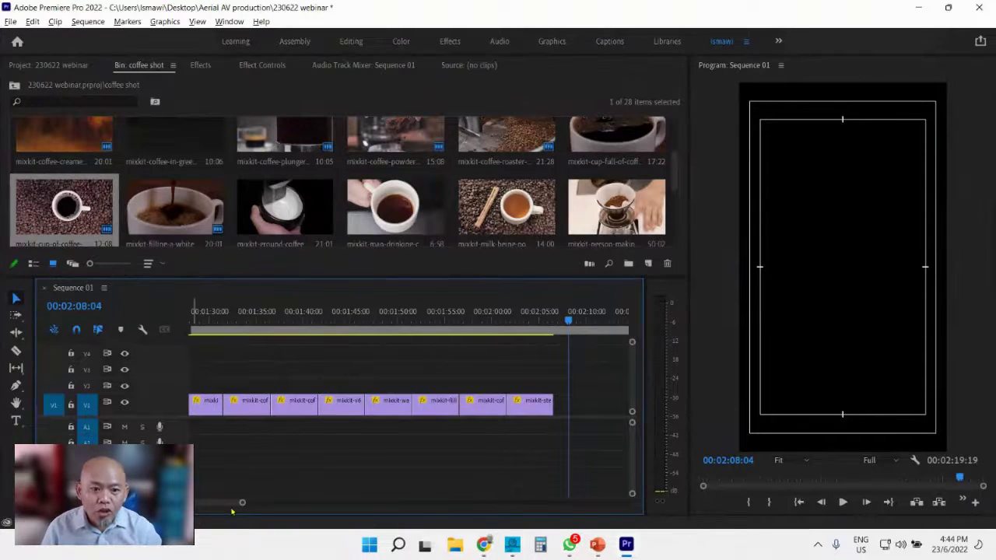
scroll(242, 506, "up", 5)
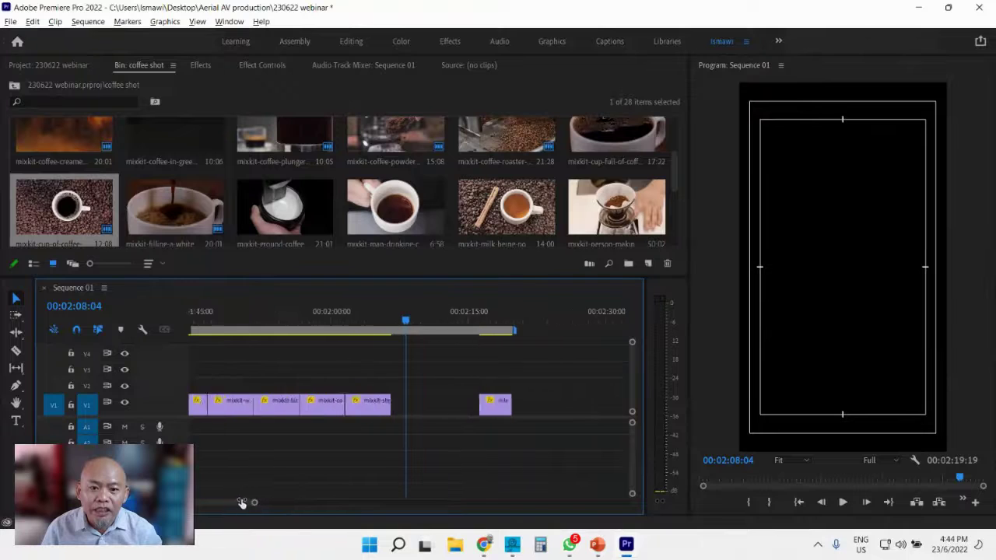
left_click_drag(540, 406, 430, 408)
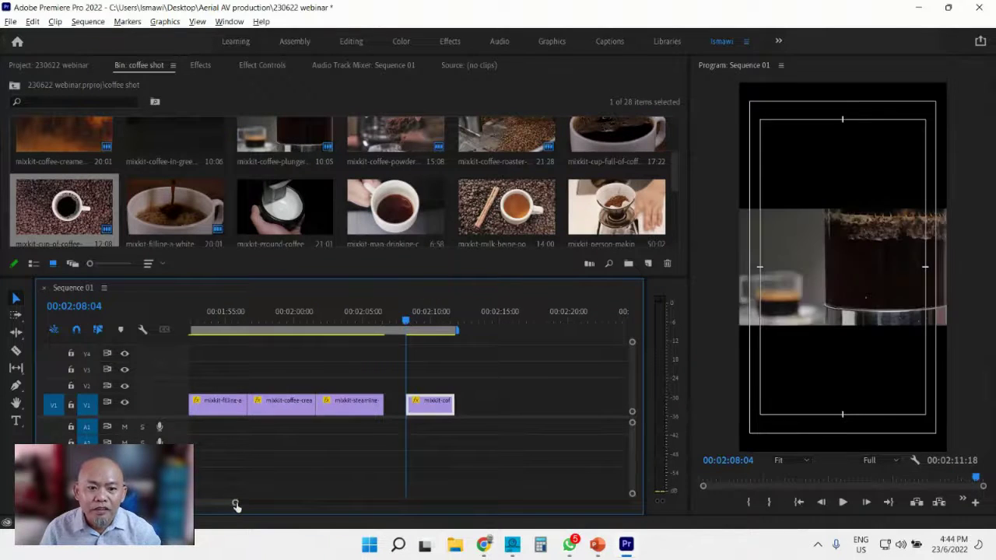
scroll(226, 506, "up", 2)
scroll(225, 506, "up", 3)
left_click_drag(455, 405, 424, 403)
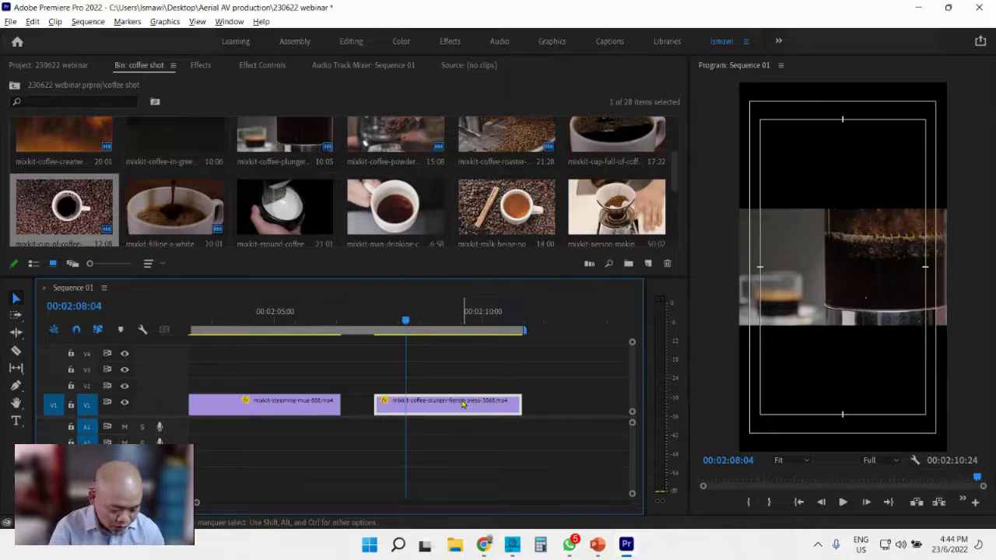
- Apply the default Cross Dissolve to both ends of the coffee-plunger clip and play it from 00:02:07:09
key("shift+d")
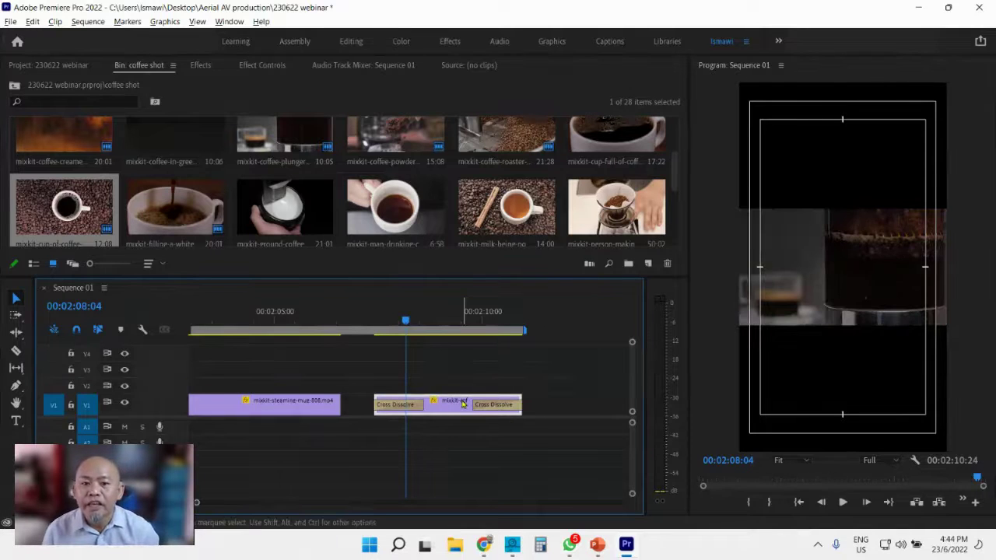
left_click(389, 407)
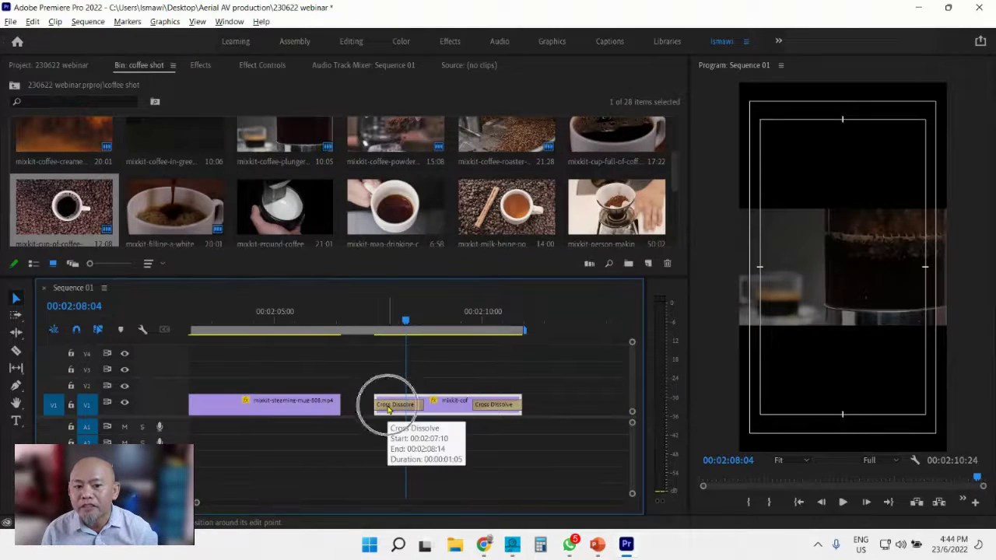
left_click(529, 407)
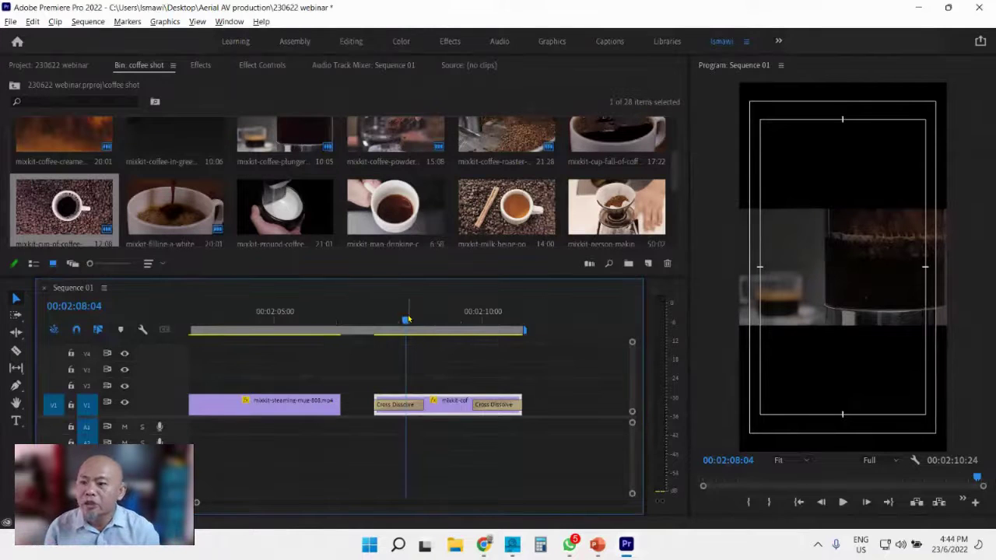
left_click_drag(408, 319, 371, 323)
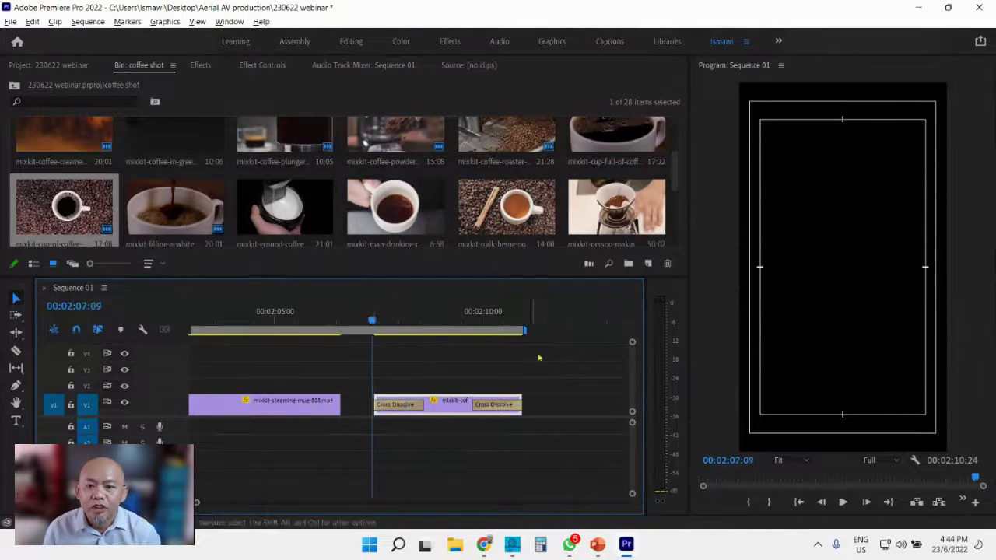
key("space")
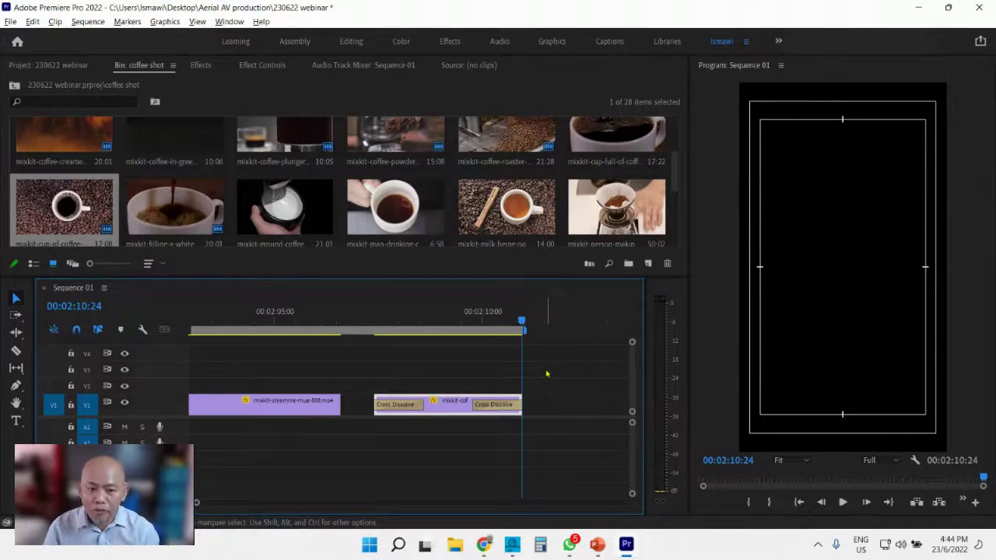
- Delete the coffee-plunger clip together with its two Cross Dissolve transitions
left_click(492, 406)
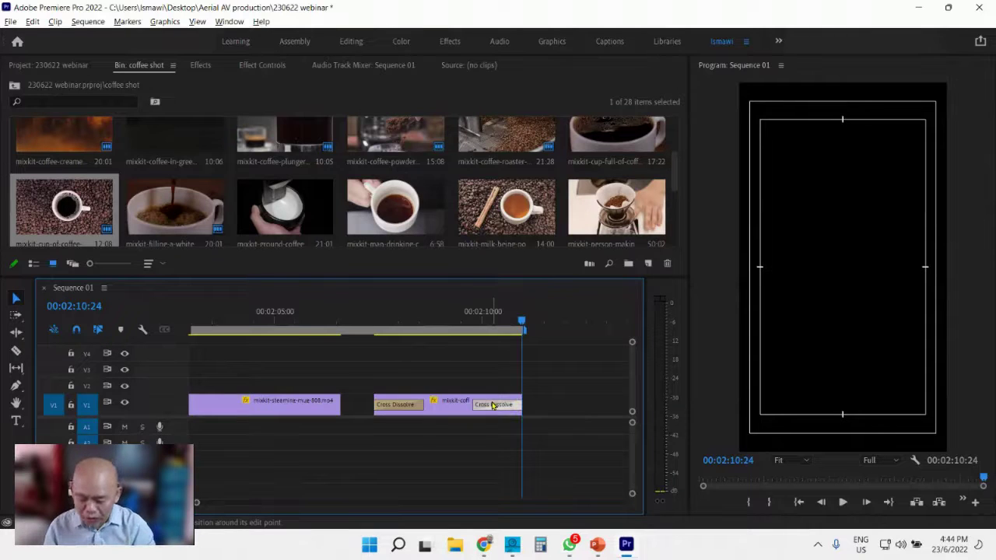
left_click(472, 408)
key("Delete")
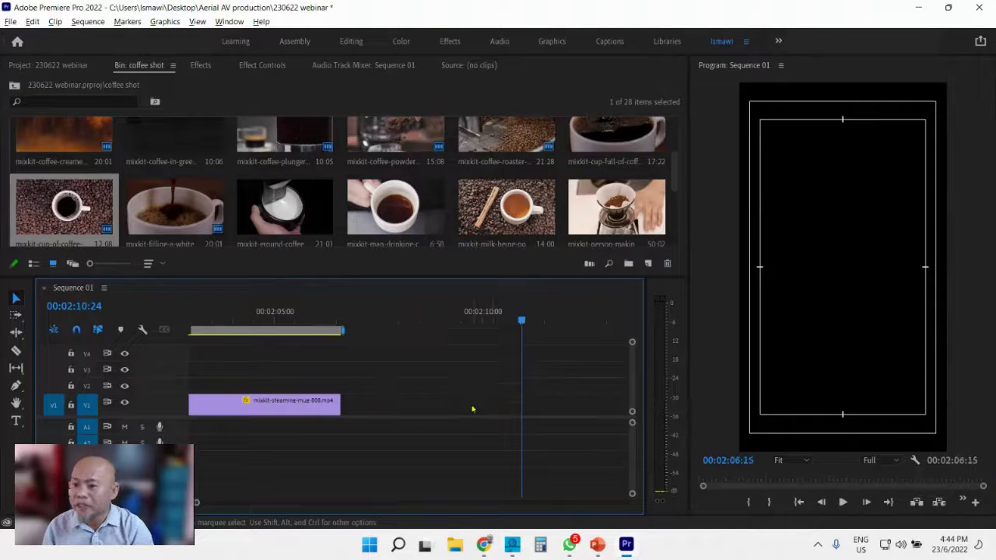
- Show the Apply Default Transitions option at the start edit of the coffee-roaster clip, and dismiss it without applying
left_click_drag(197, 507, 123, 503)
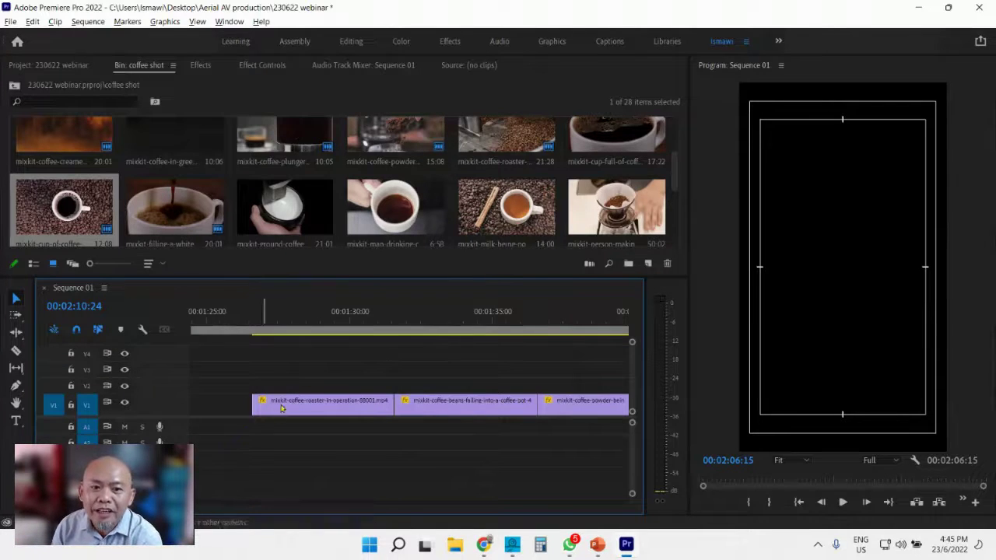
left_click(351, 407)
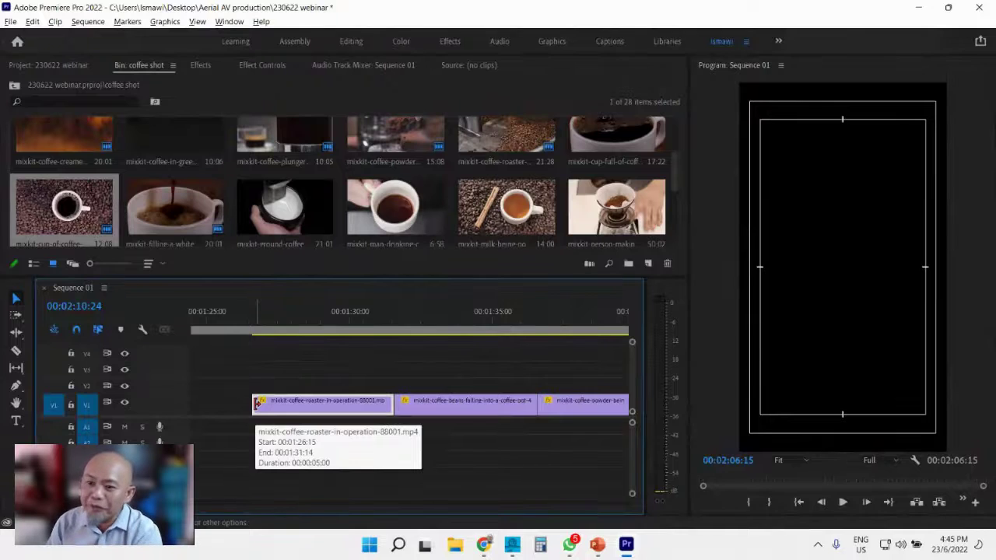
right_click(257, 403)
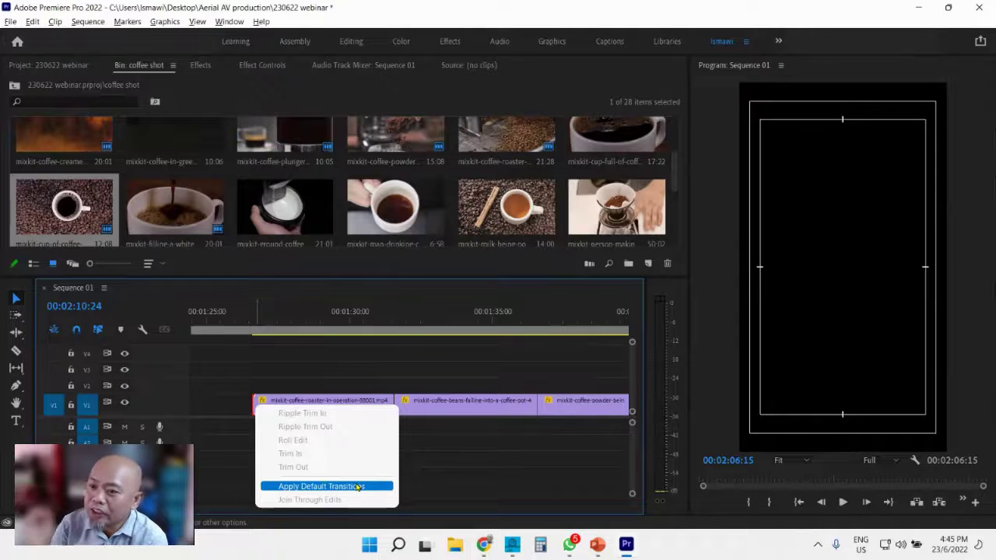
left_click(280, 385)
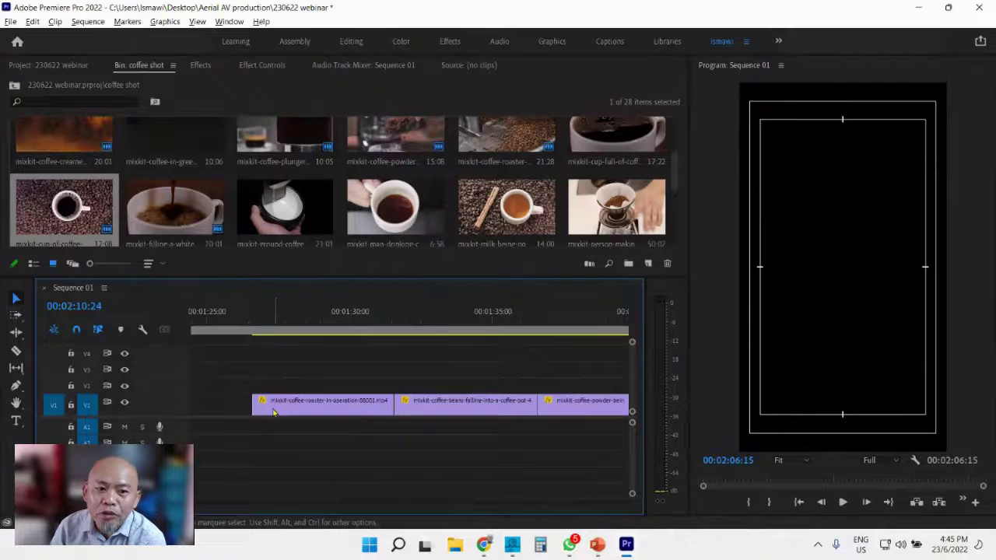
- Apply the default Cross Dissolve transition to the start edit of the coffee-roaster clip on V1
right_click(275, 411)
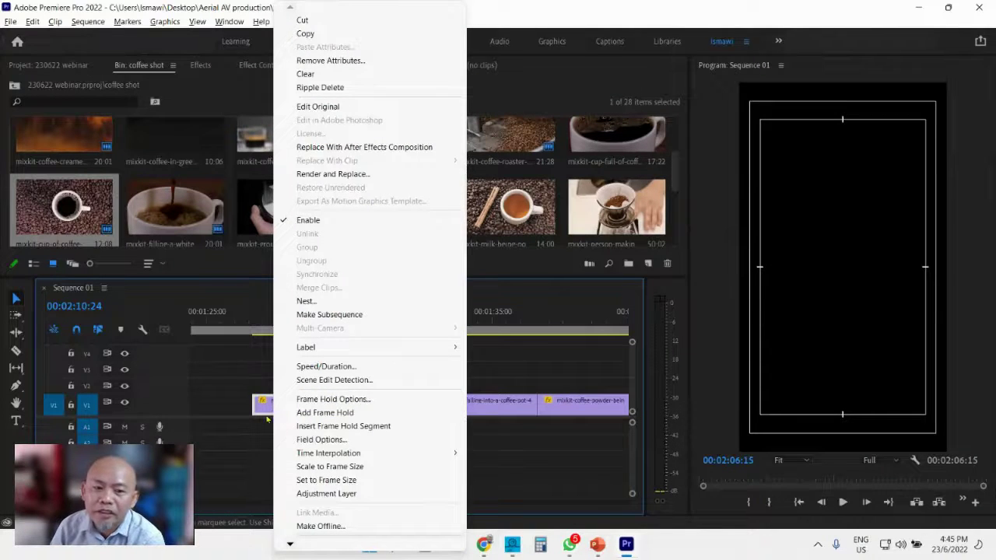
left_click(267, 420)
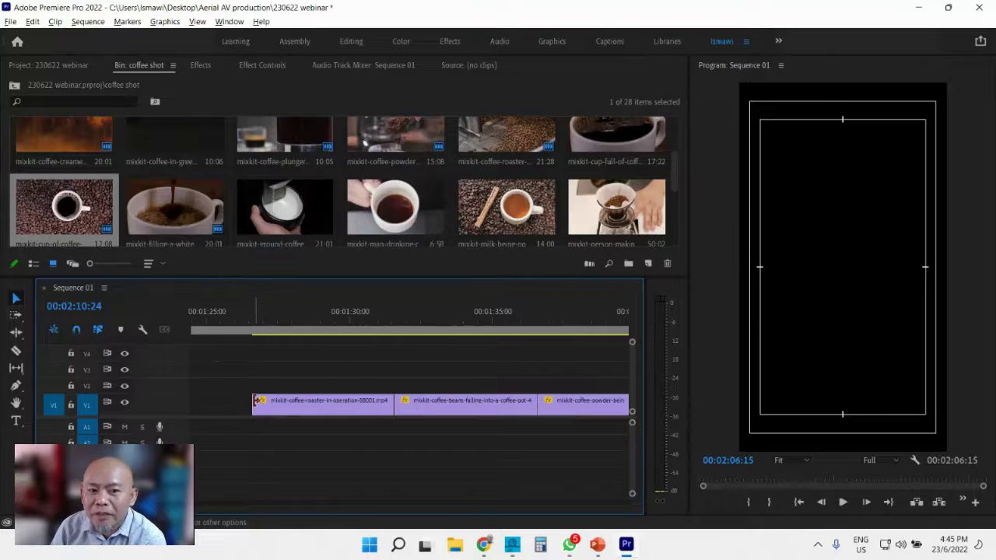
right_click(257, 401)
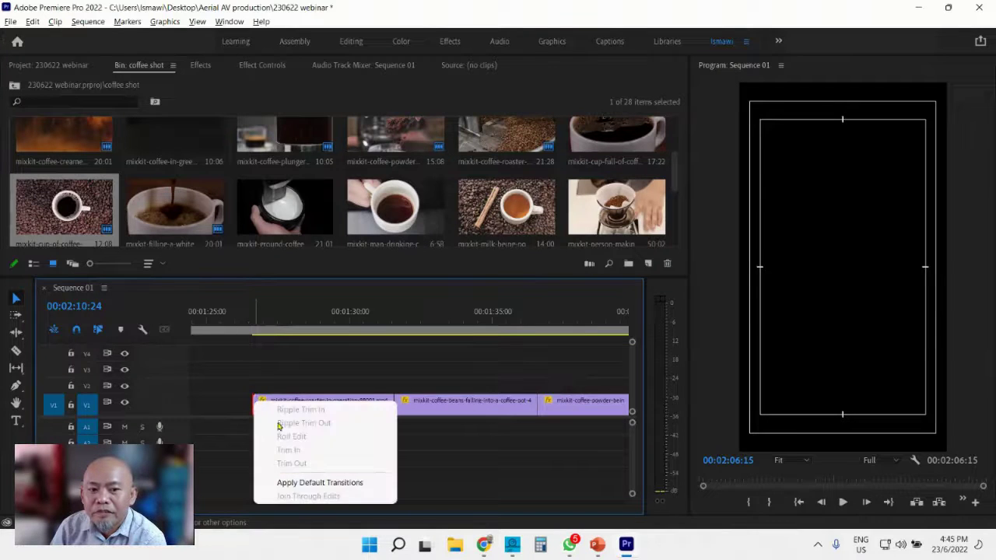
left_click(304, 484)
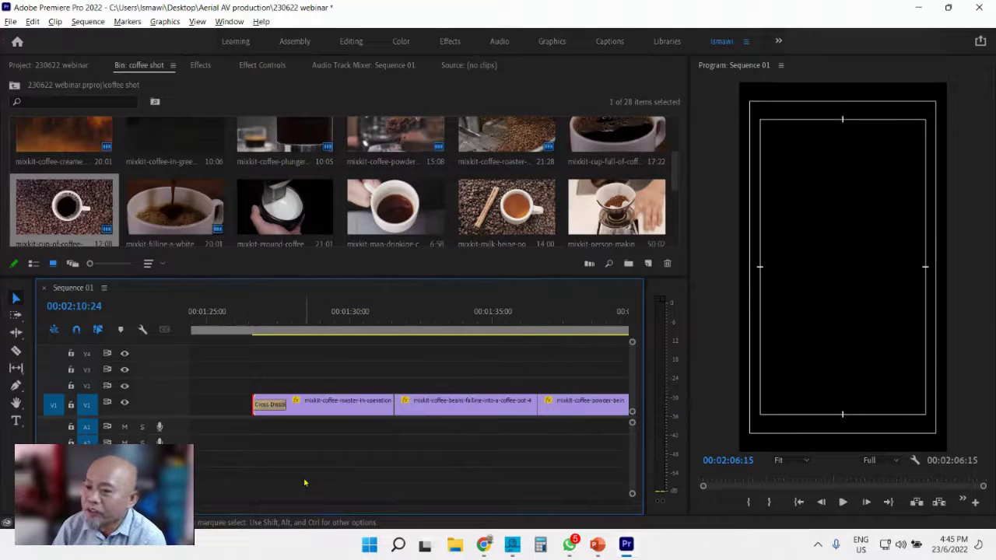
- Apply the default Cross Dissolve at the cut between the coffee-roaster and coffee-beans-falling clips, and play through it twice
right_click(397, 408)
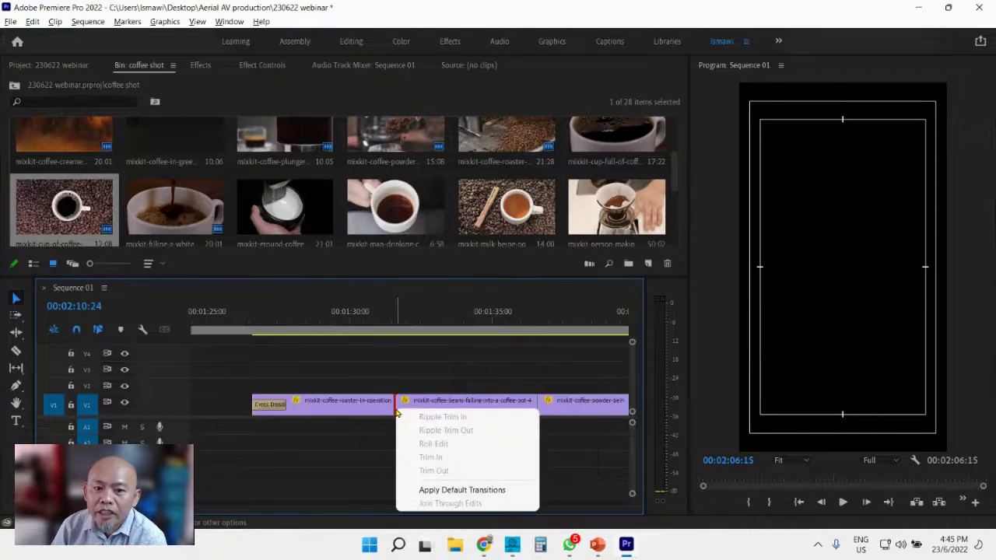
left_click(489, 490)
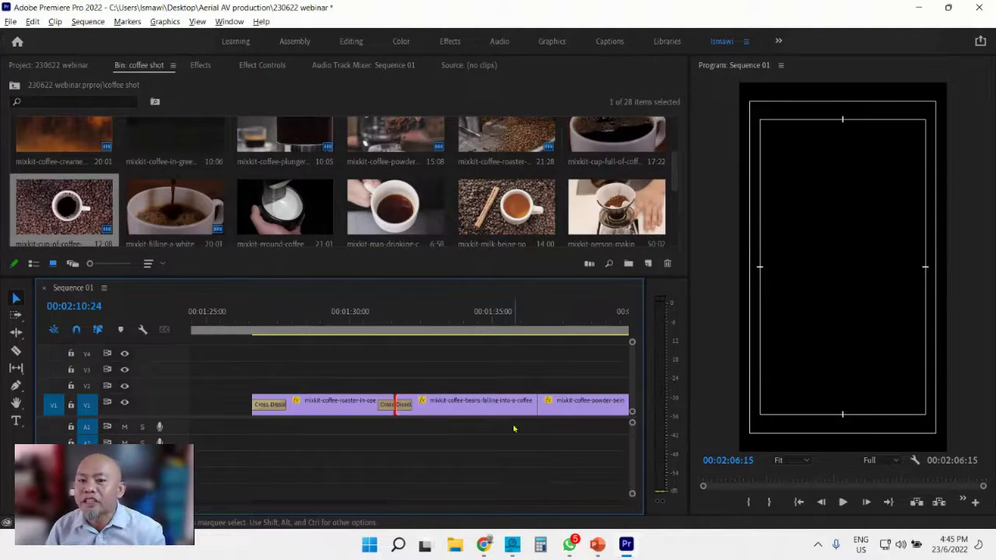
left_click(374, 318)
left_click(360, 318)
key("space")
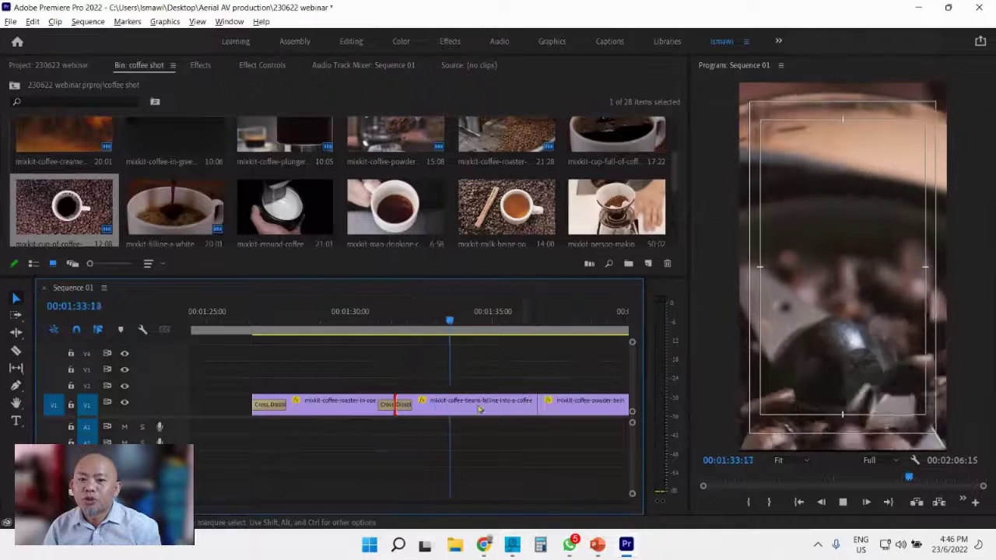
left_click(361, 321)
key("space")
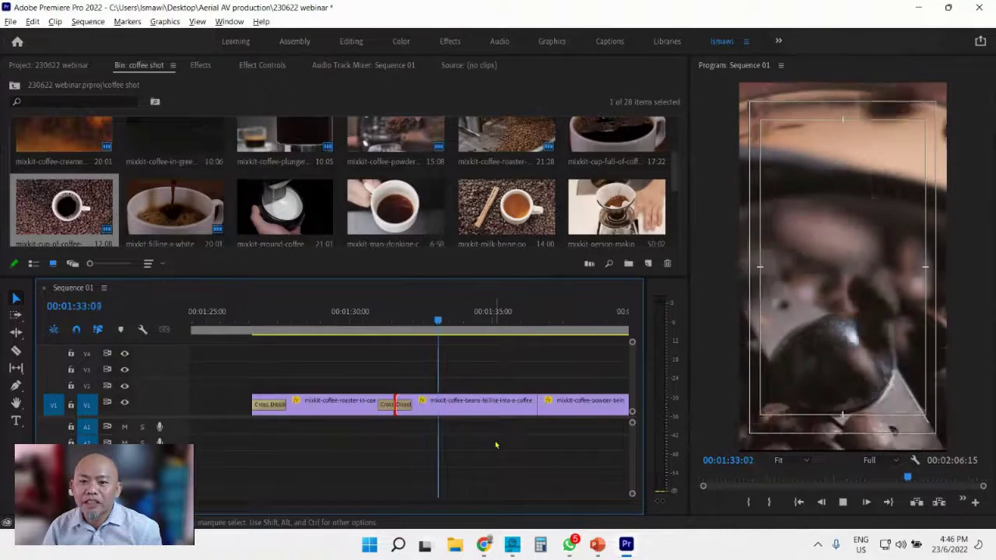
key("space")
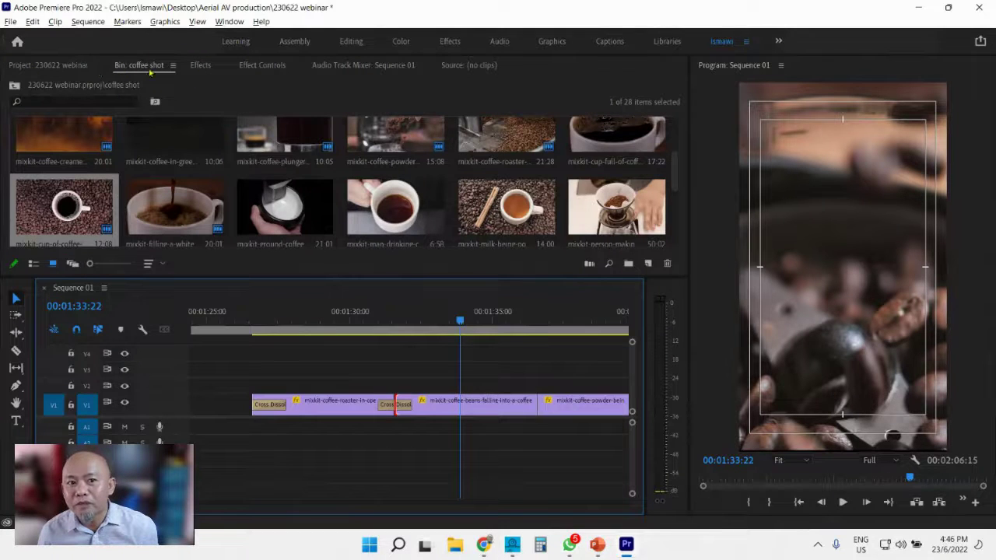
- Examine the Video Transitions categories in the Effects list and the option for making a 3D Motion transition the default
left_click(195, 68)
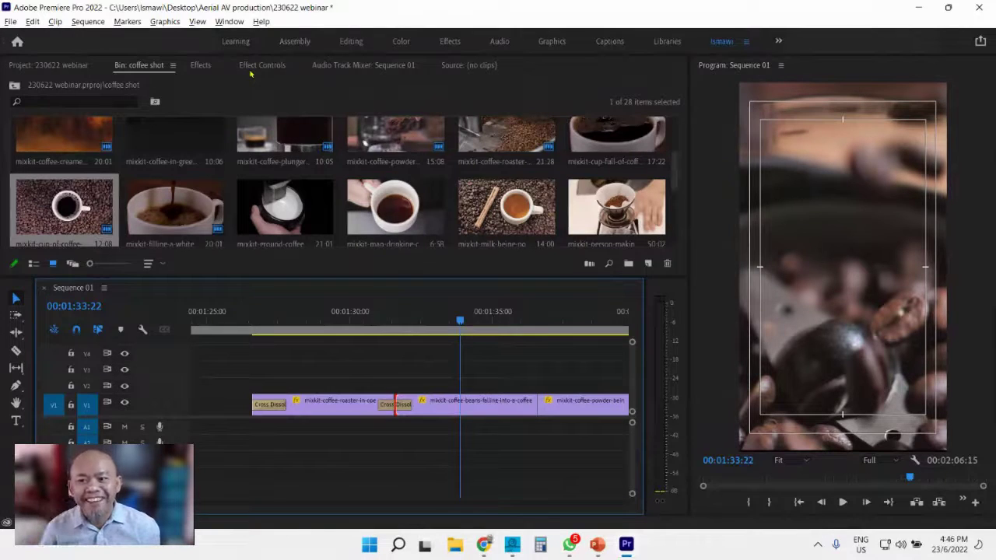
left_click(209, 67)
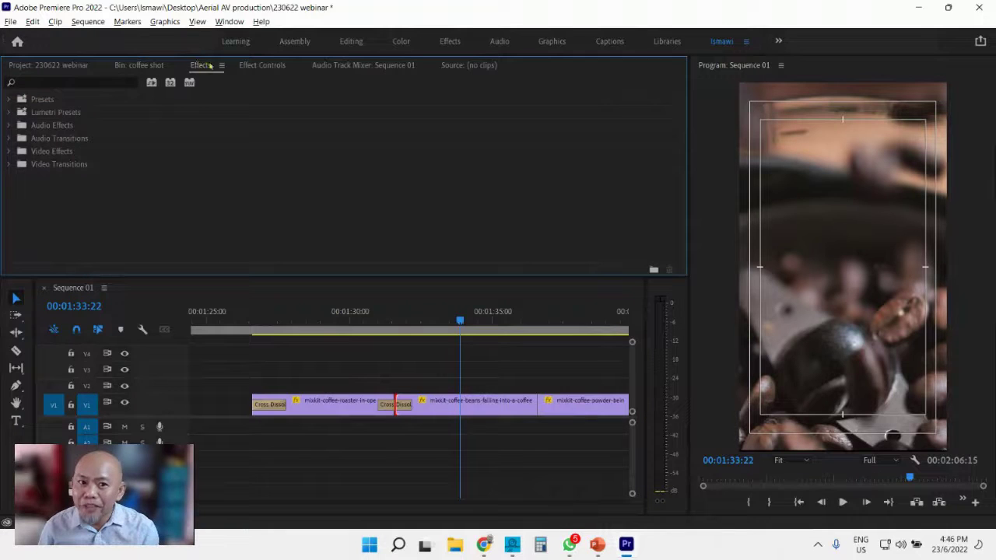
left_click(263, 66)
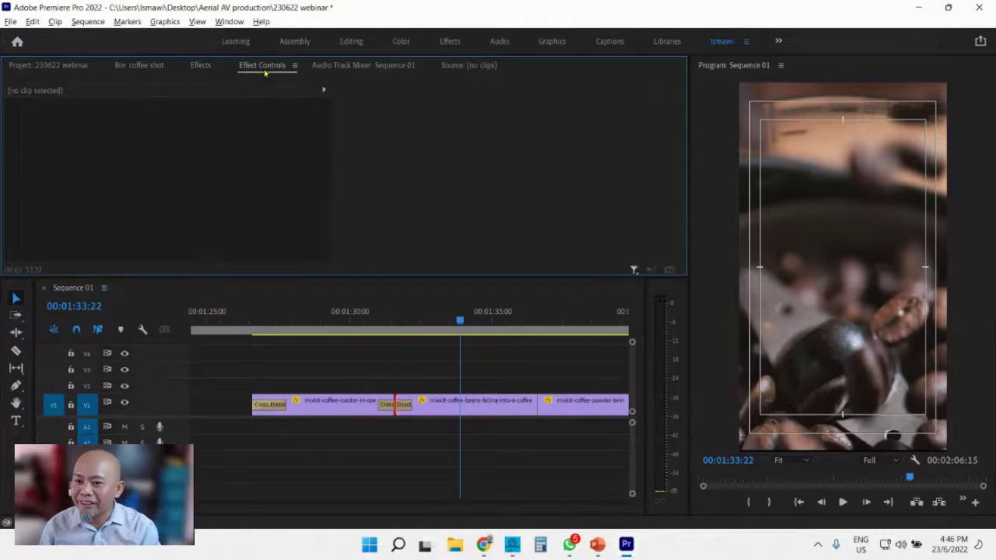
left_click(198, 67)
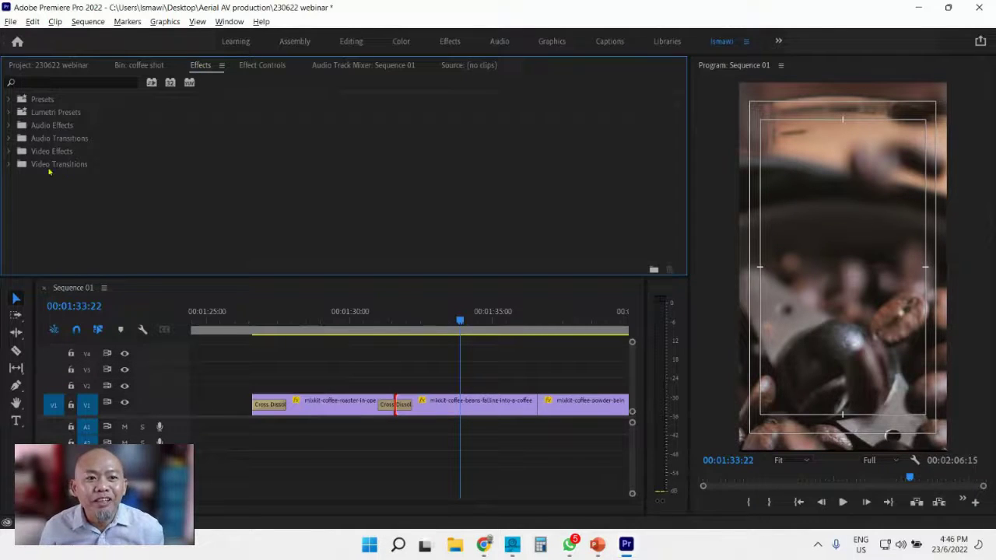
key("ctrl")
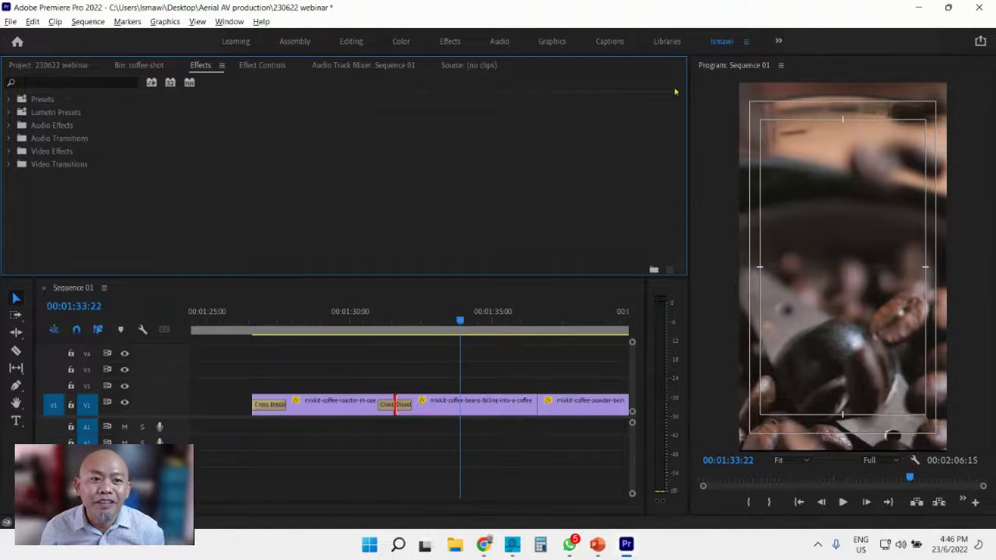
left_click(10, 165)
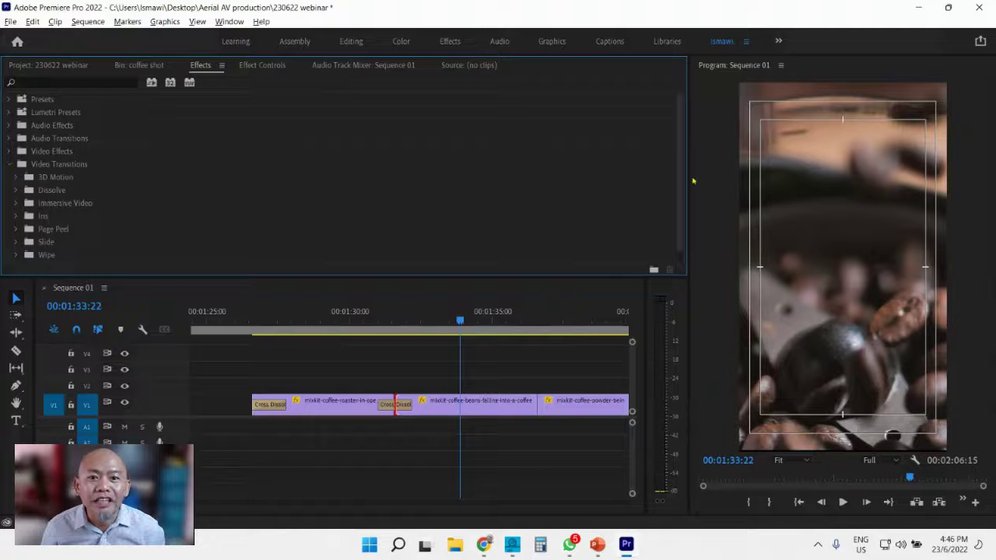
scroll(678, 201, "down", 1)
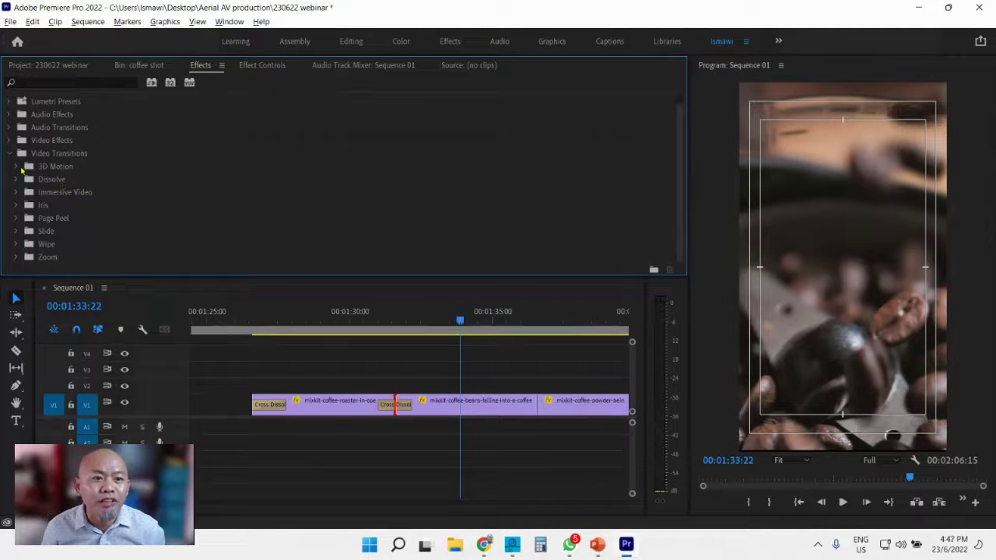
left_click(21, 170)
right_click(67, 195)
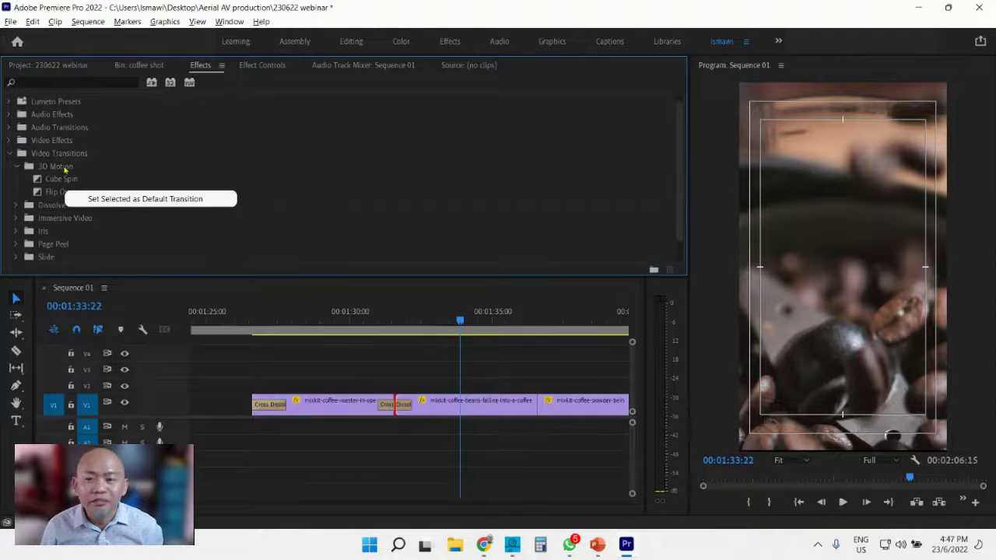
left_click(200, 70)
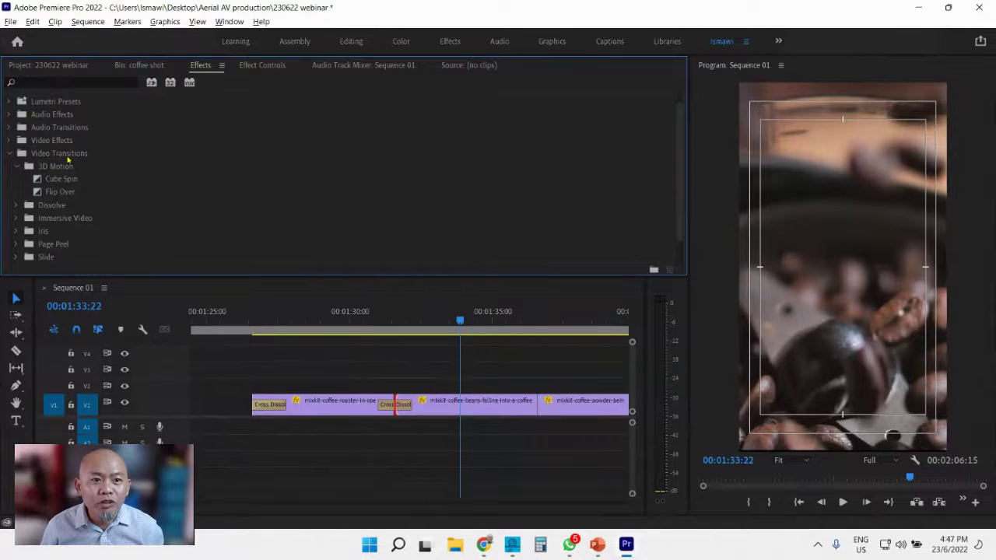
left_click(9, 158)
left_click(9, 158)
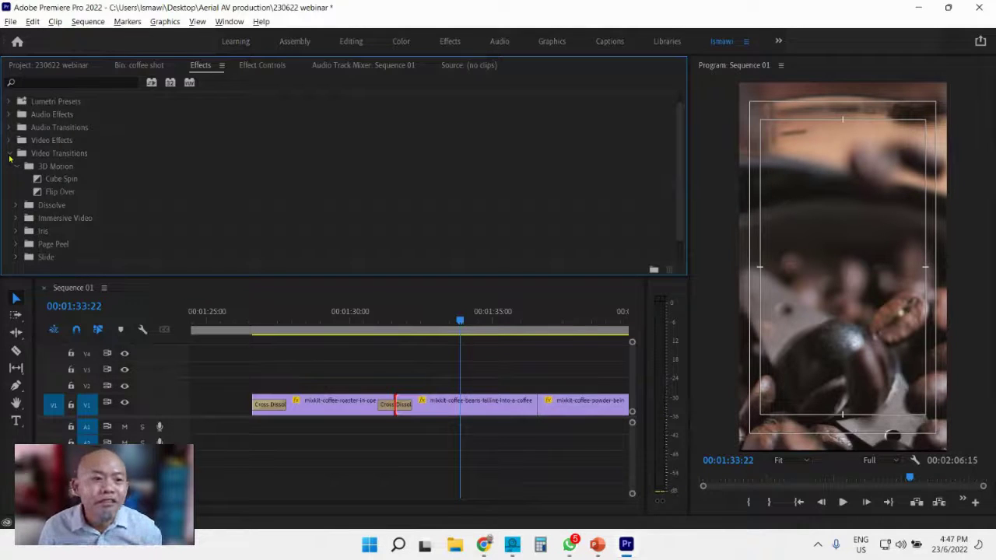
- Set the 3D Motion transition Flip Over as the default video transition
left_click(11, 155)
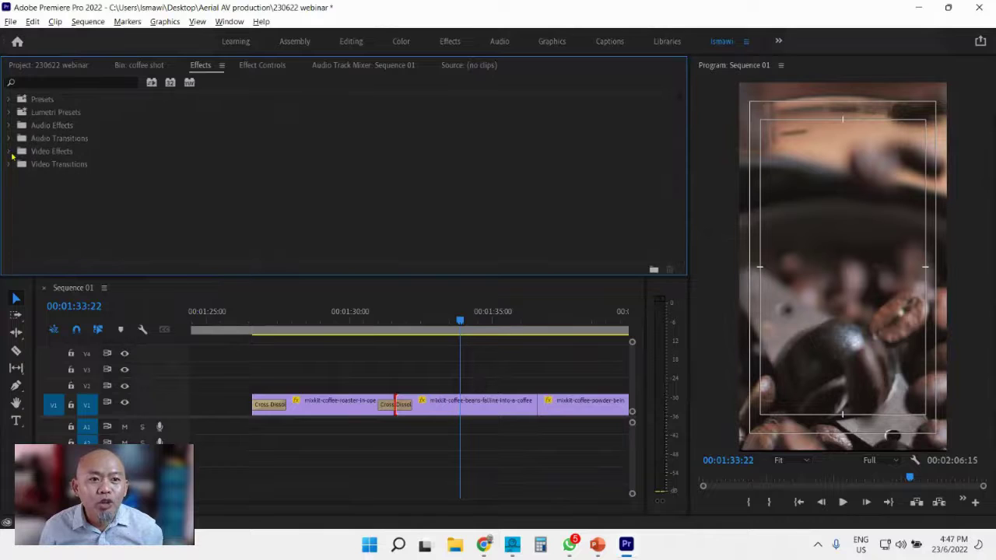
left_click(10, 164)
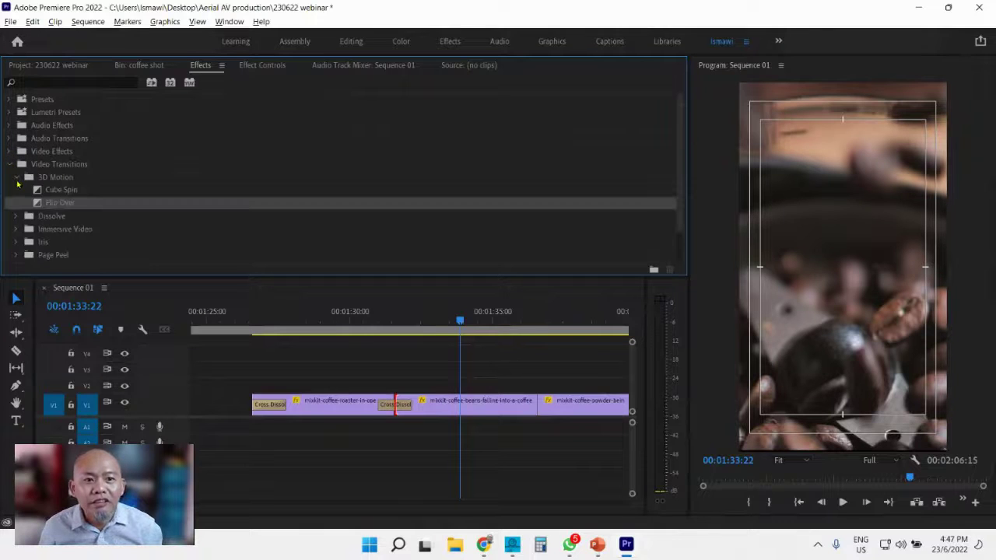
left_click(16, 178)
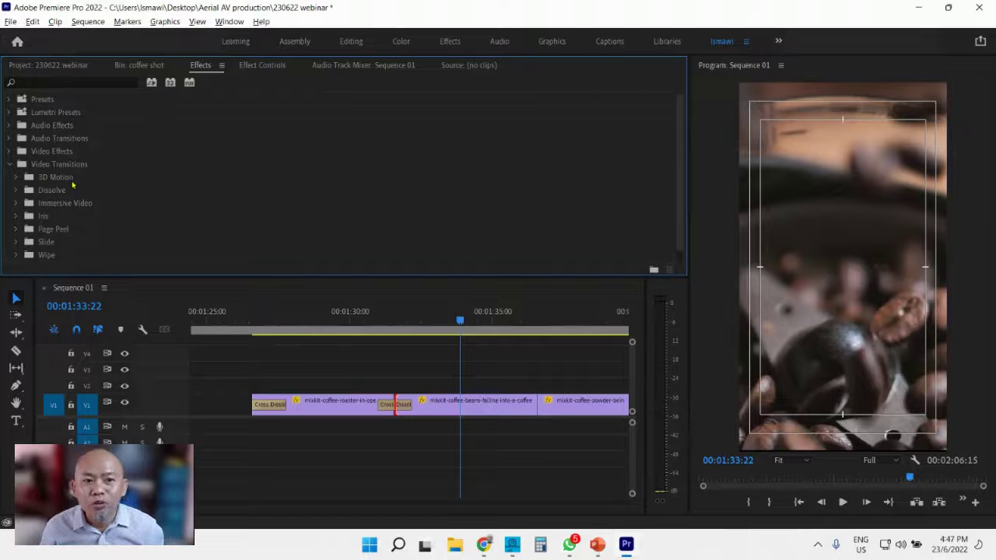
left_click(15, 179)
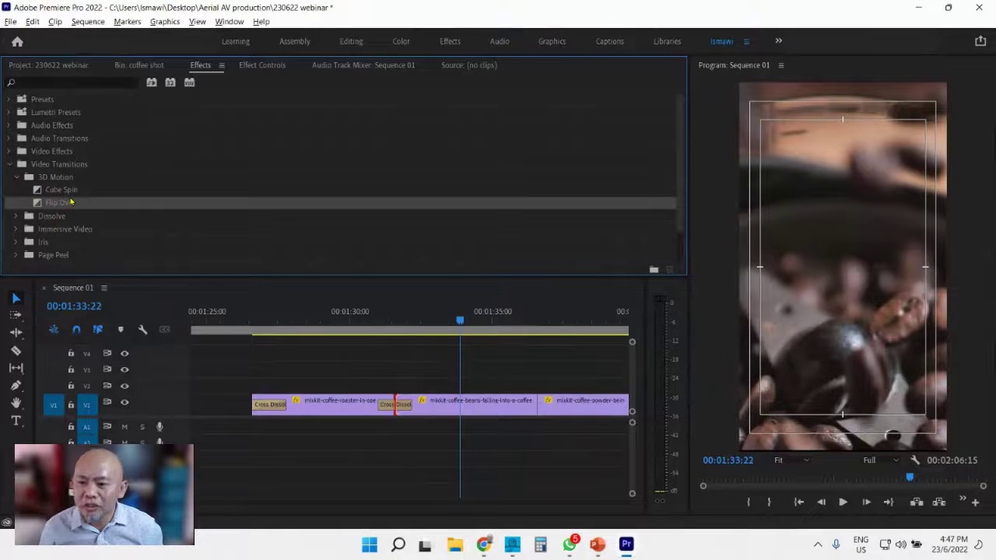
right_click(56, 204)
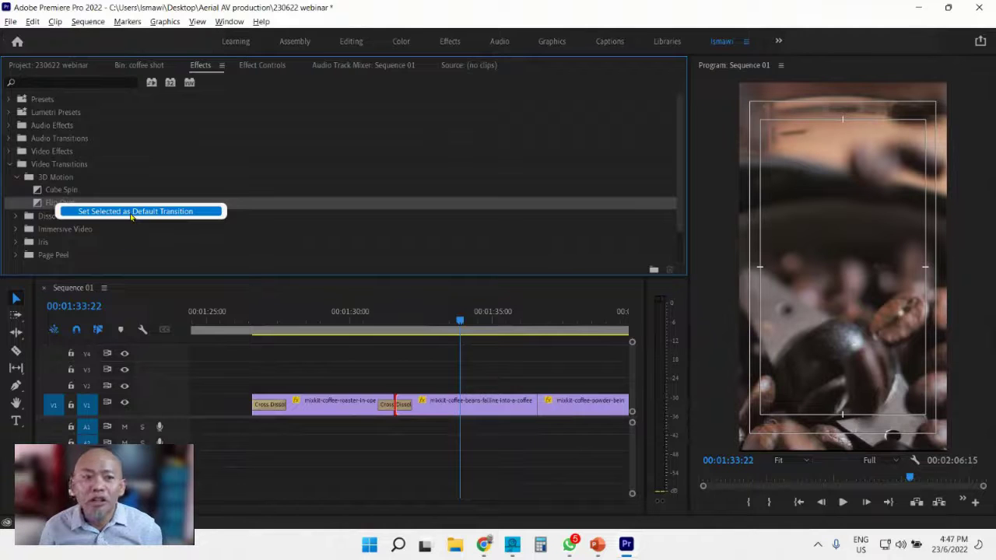
left_click(131, 212)
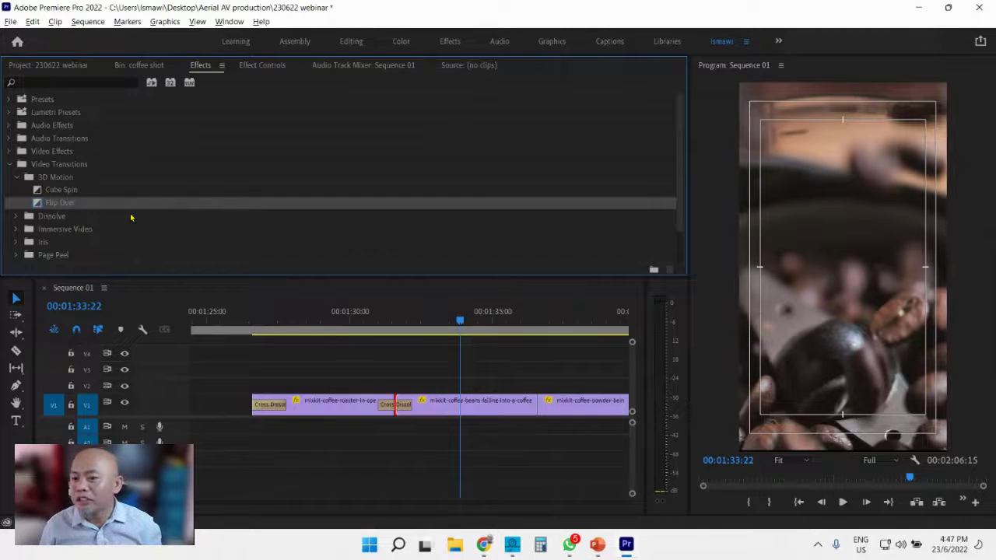
- Apply the default Flip Over transition at the cut between the coffee-beans-falling and coffee-powder clips, and play through it
right_click(542, 402)
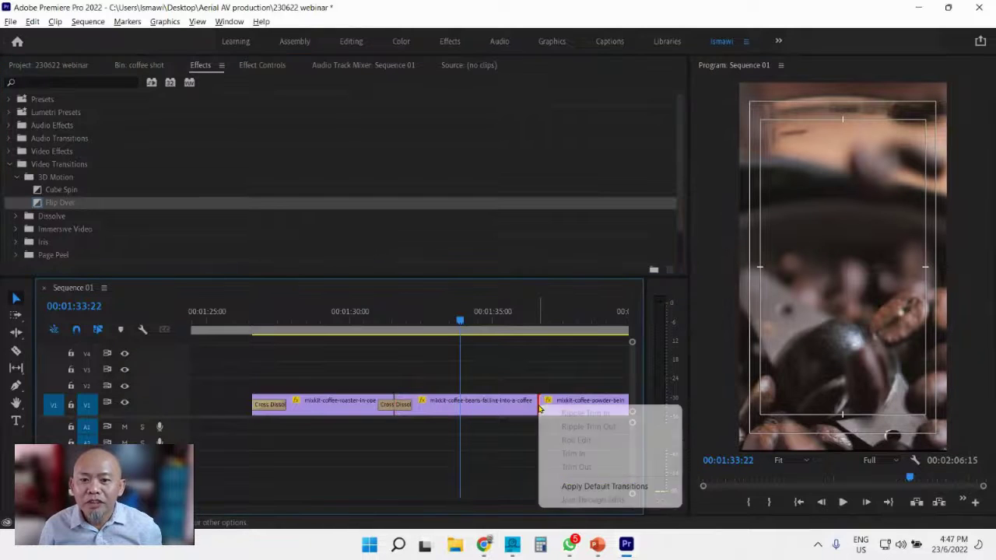
left_click(620, 488)
left_click(511, 324)
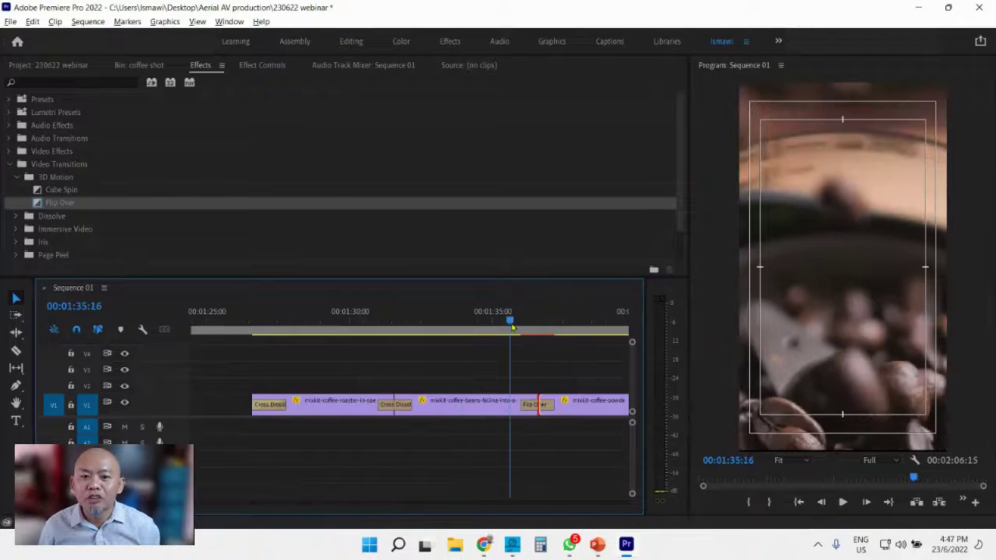
key("space")
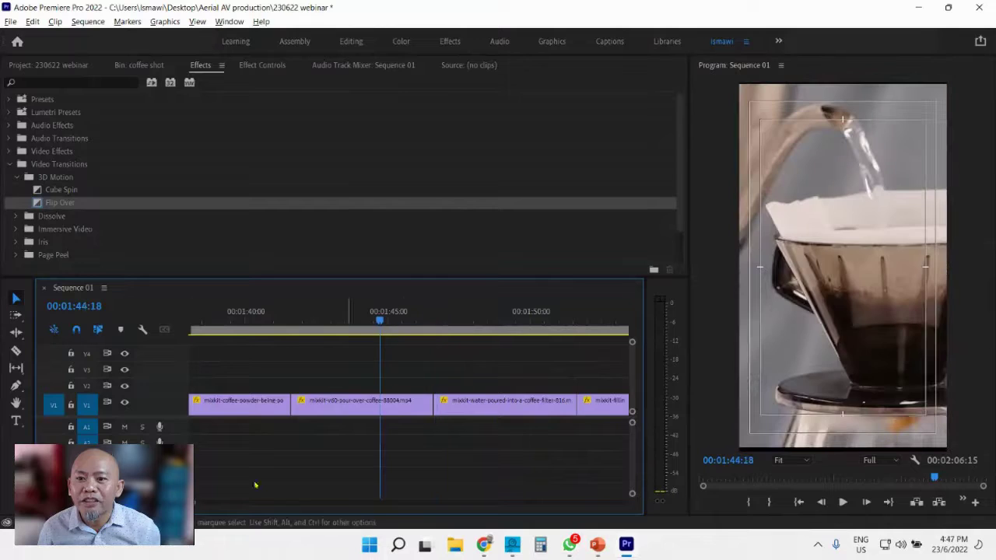
scroll(359, 322, "up", 5)
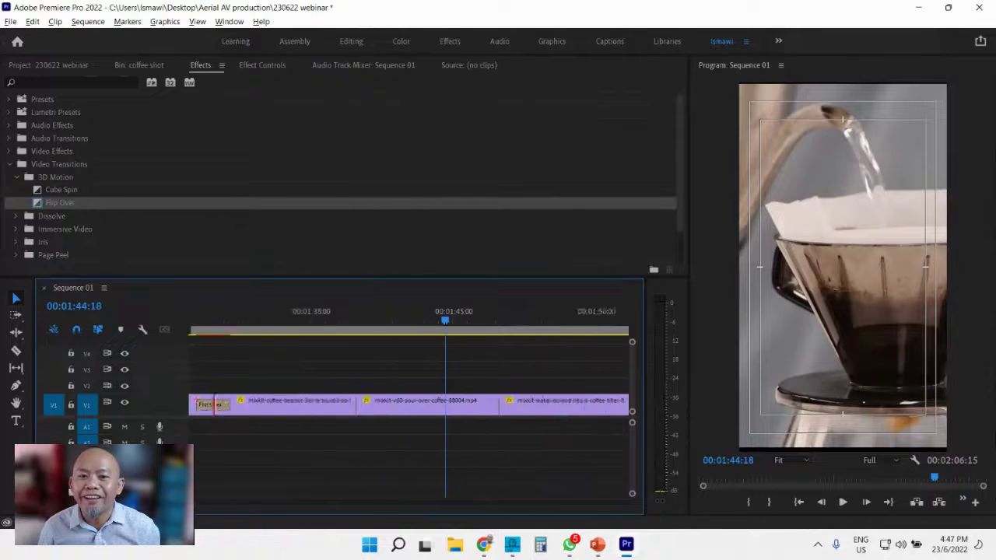
left_click(336, 319)
key("space")
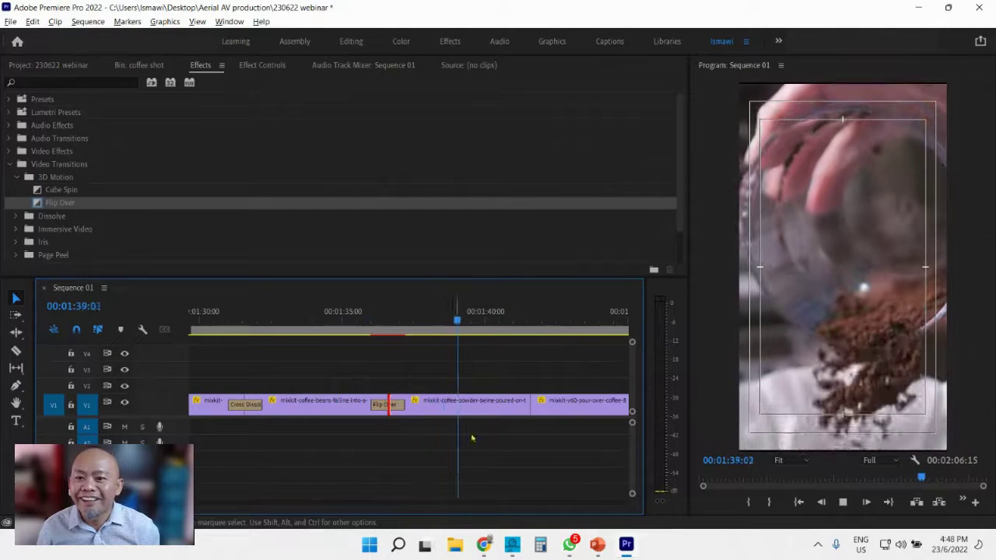
key("space")
- Apply the default Flip Over transition at the cut between the coffee-powder and V60 pour-over clips, and play through it
right_click(533, 403)
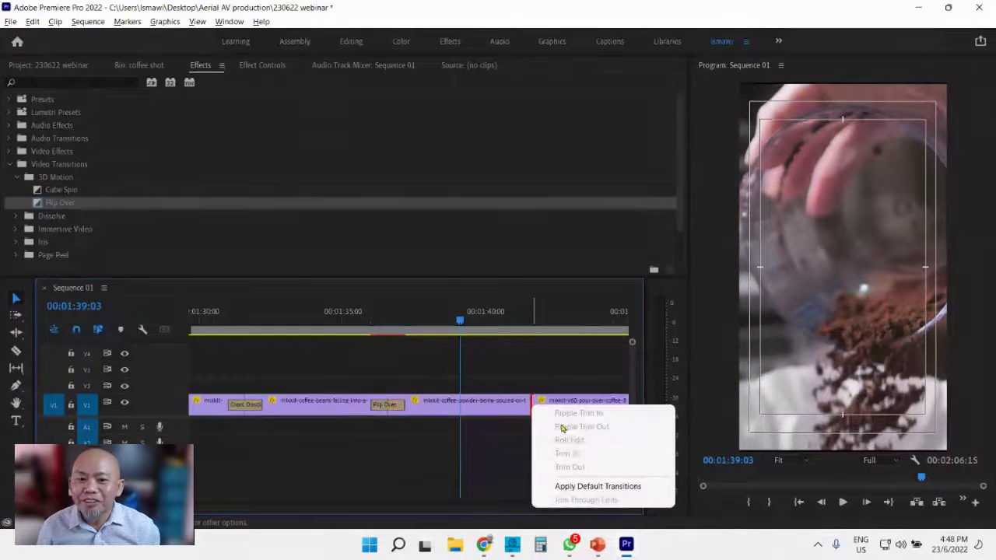
left_click(590, 486)
key("space")
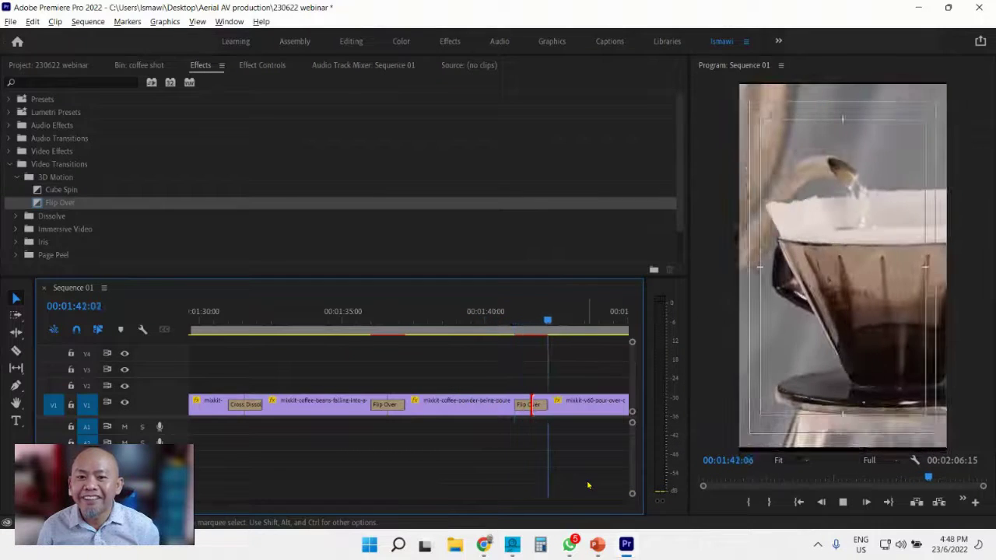
key("space")
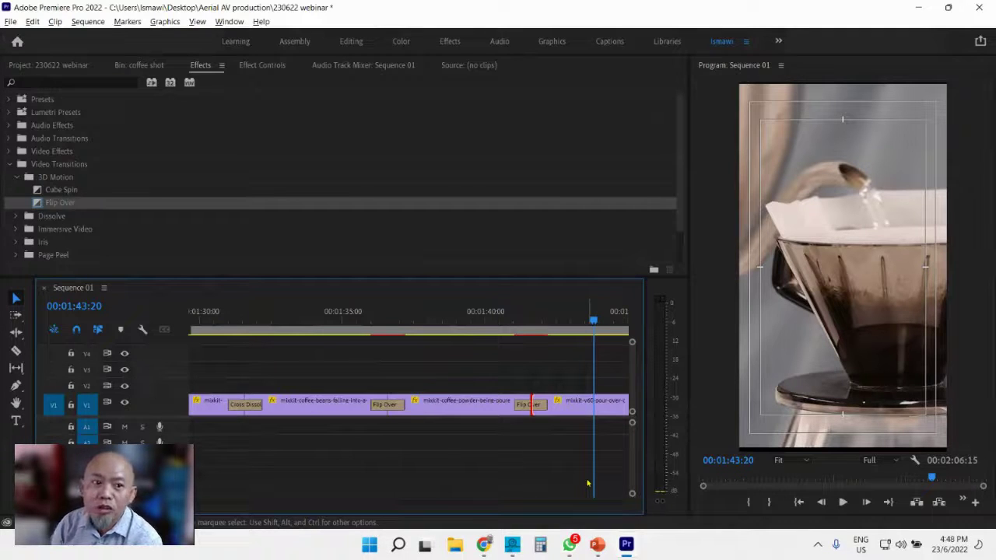
- Set the 3D Motion transition Cube Spin as the default video transition
scroll(231, 183, "down", 2)
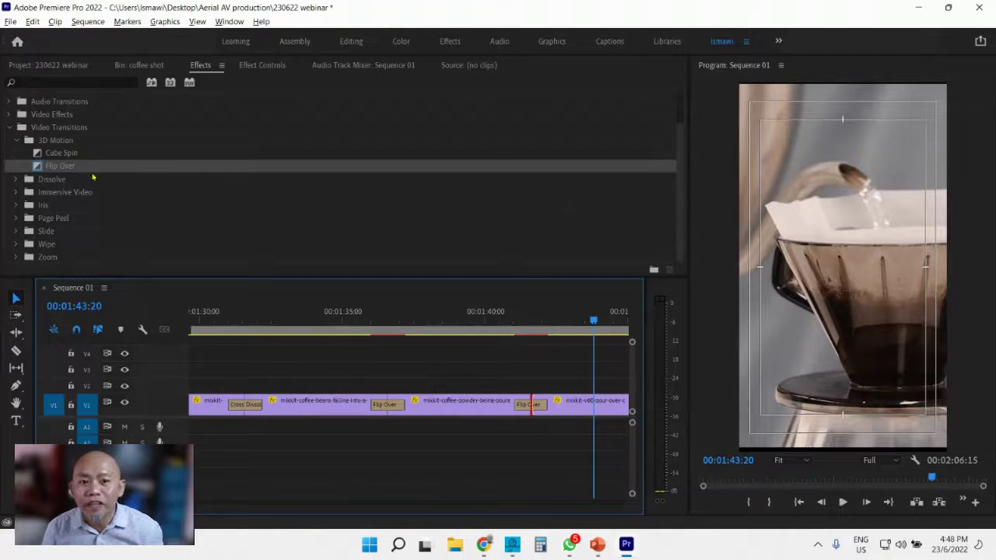
right_click(65, 156)
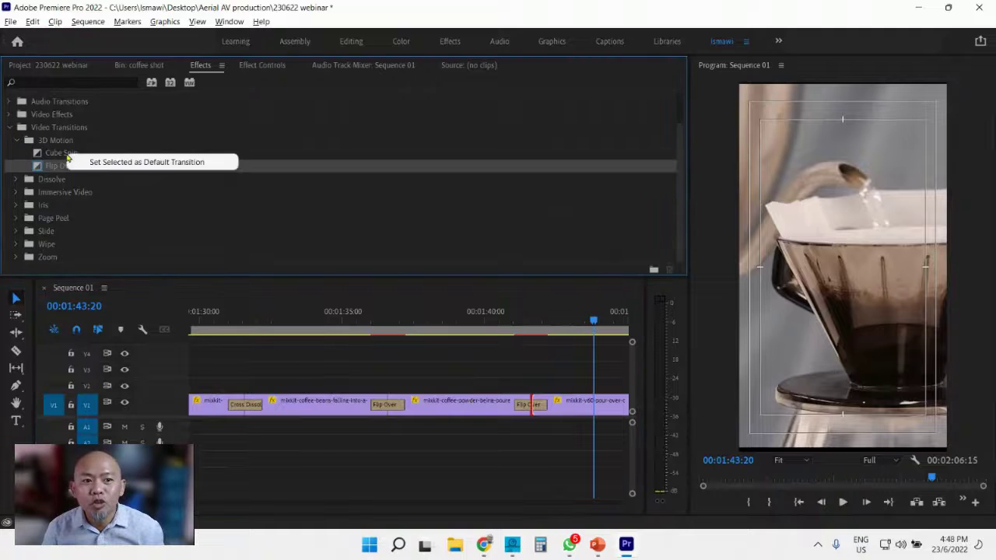
left_click(117, 165)
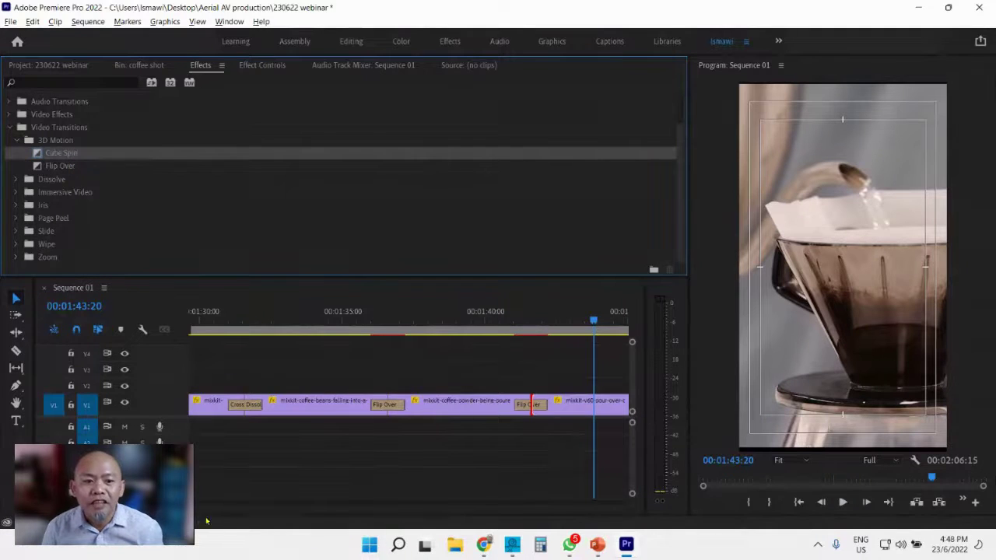
- Apply the default Cube Spin transition at the cut between the V60 pour-over and water-poured-into-filter clips, and play through it
scroll(450, 403, "down", 5)
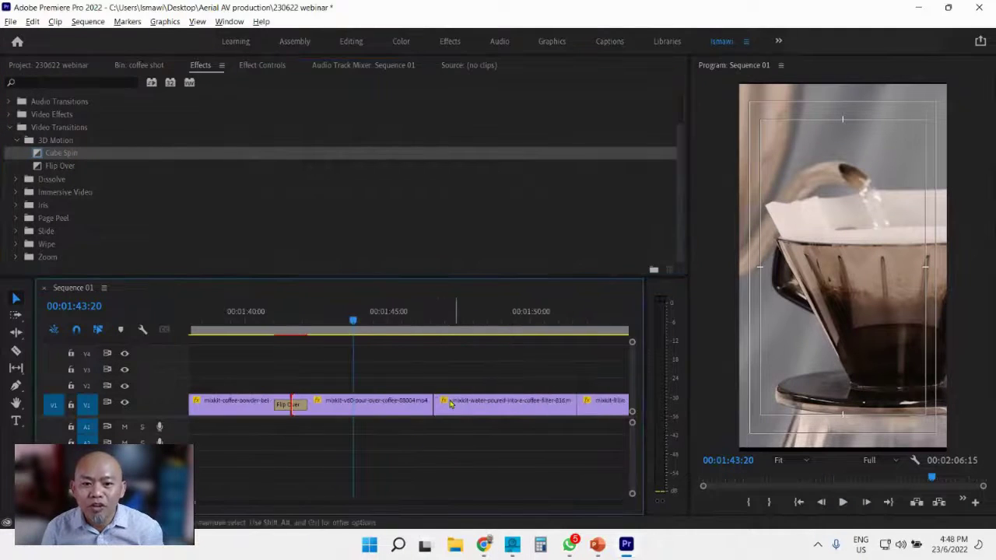
right_click(433, 403)
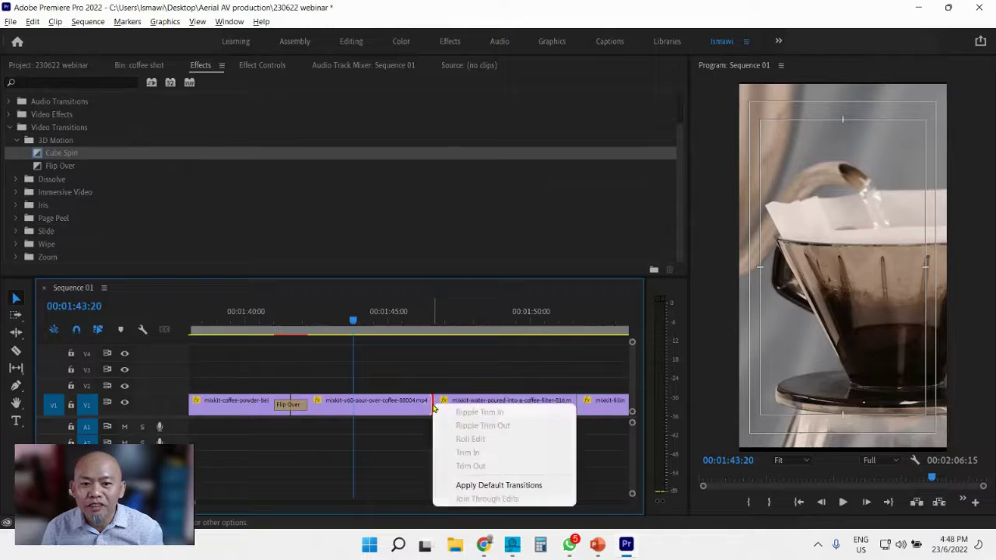
left_click(519, 488)
left_click(389, 319)
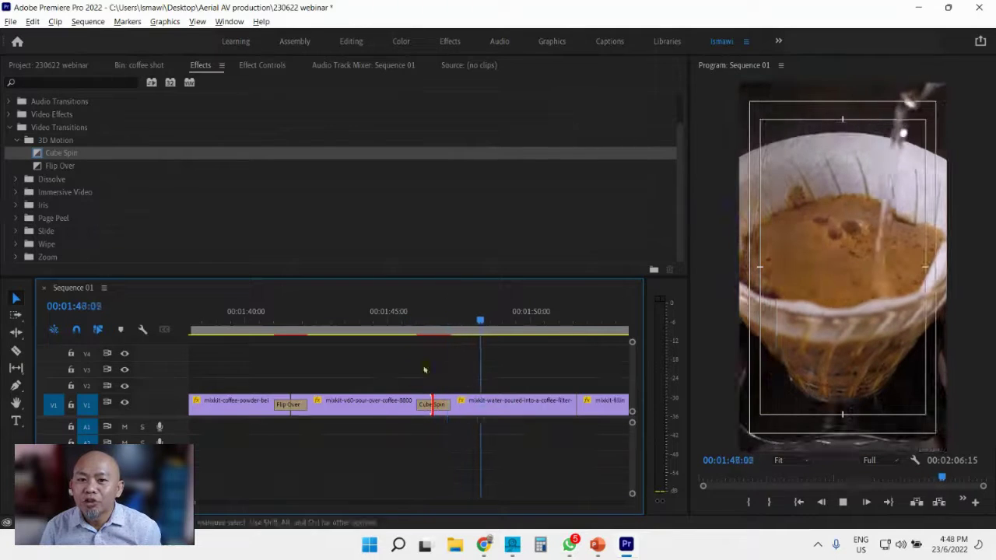
left_click(382, 326)
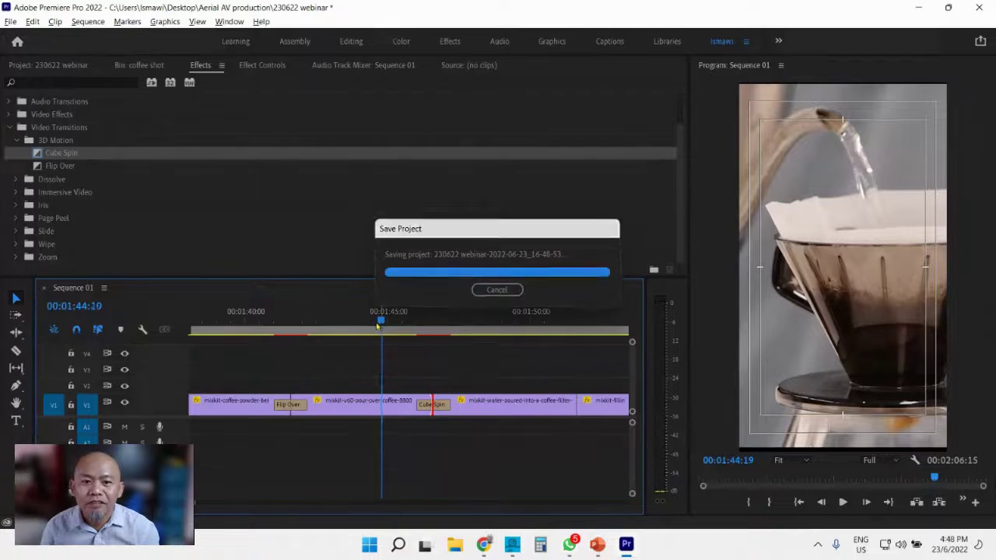
key("space")
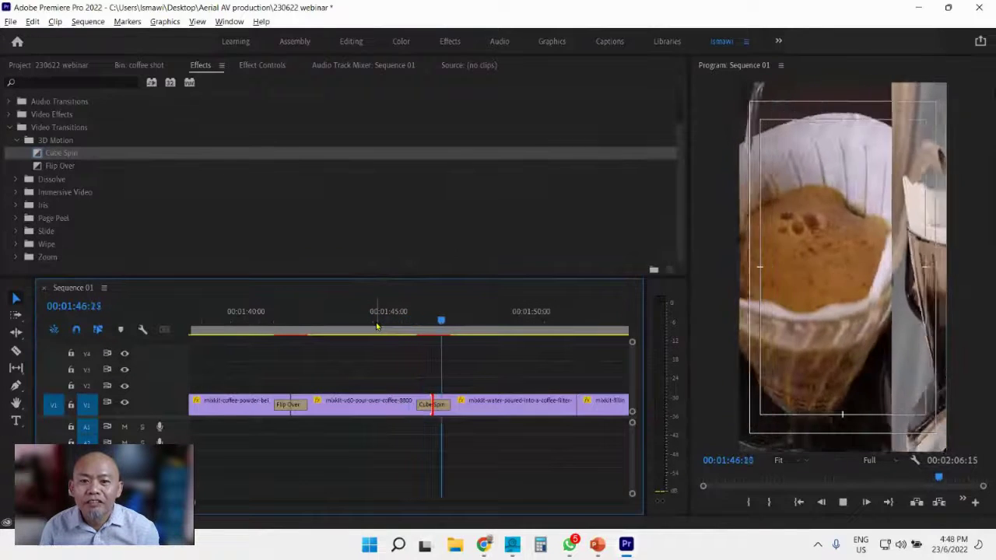
key("space")
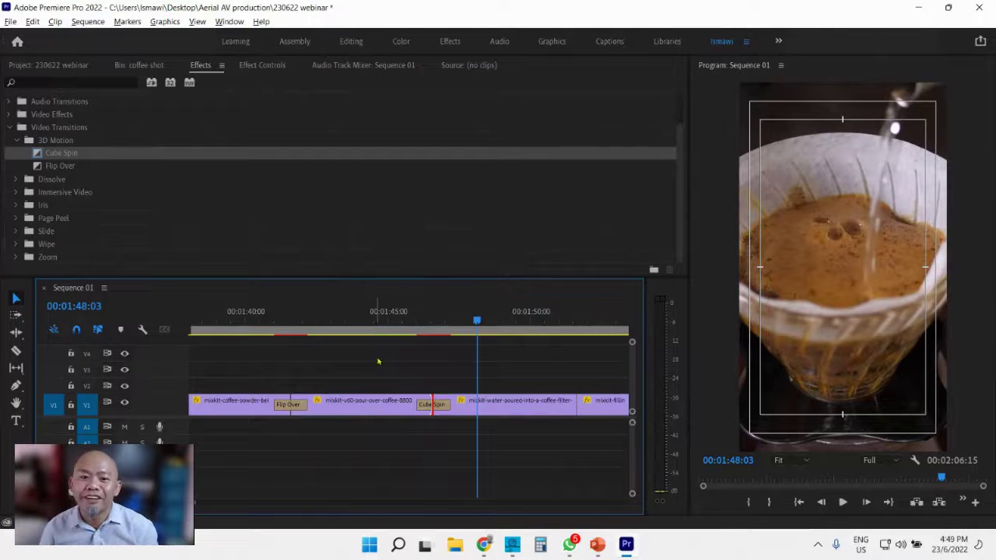
- Apply the default Cube Spin transition at each of the three cuts between the water-poured-into-filter, white-cup-filling, coffee-creamer and steaming-mug clips
scroll(195, 506, "down", 2)
scroll(195, 506, "down", 3)
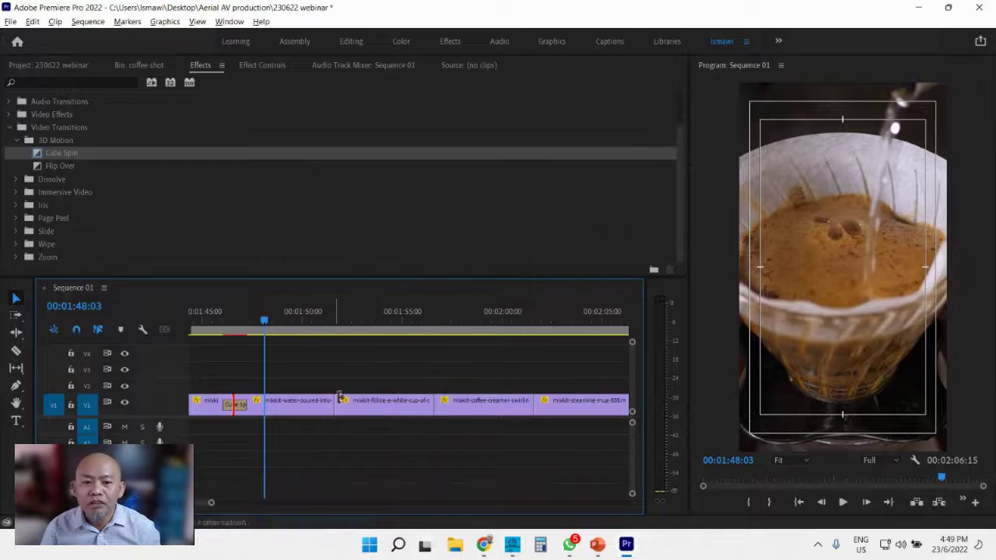
left_click(384, 407)
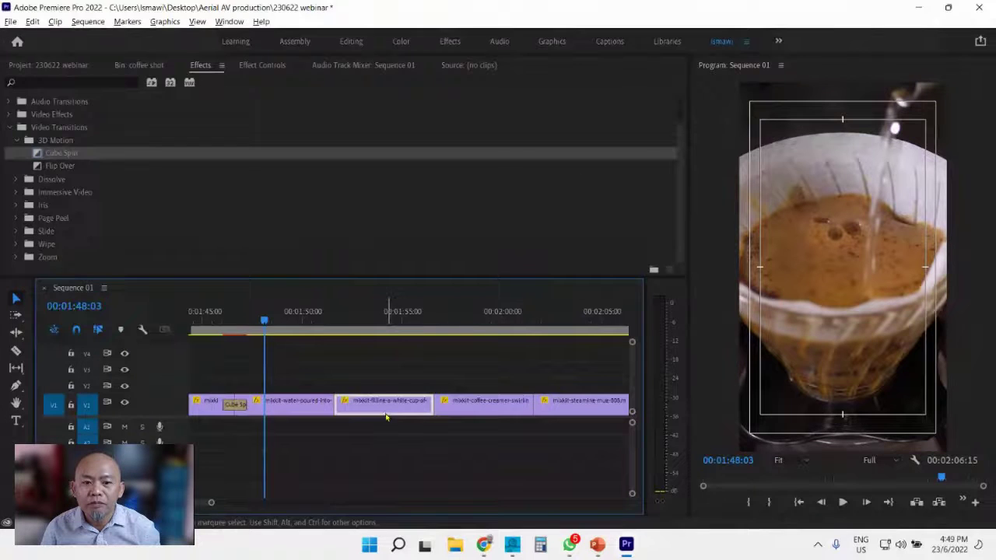
right_click(338, 404)
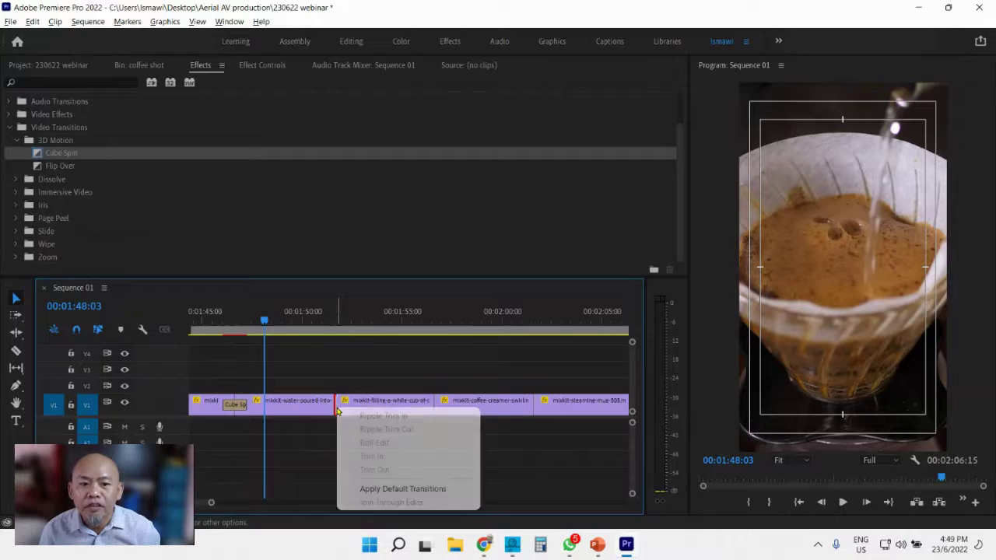
left_click(409, 490)
right_click(436, 405)
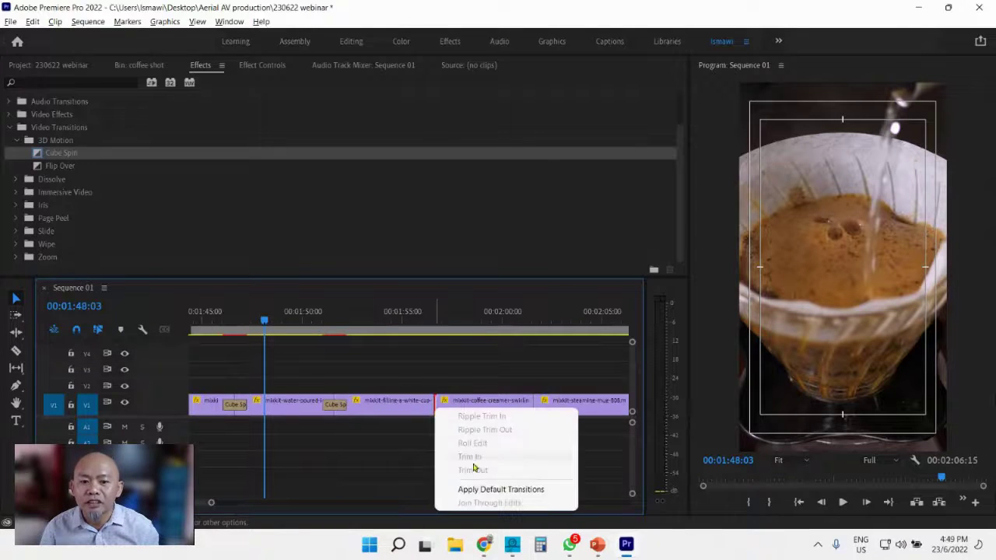
left_click(502, 488)
right_click(538, 406)
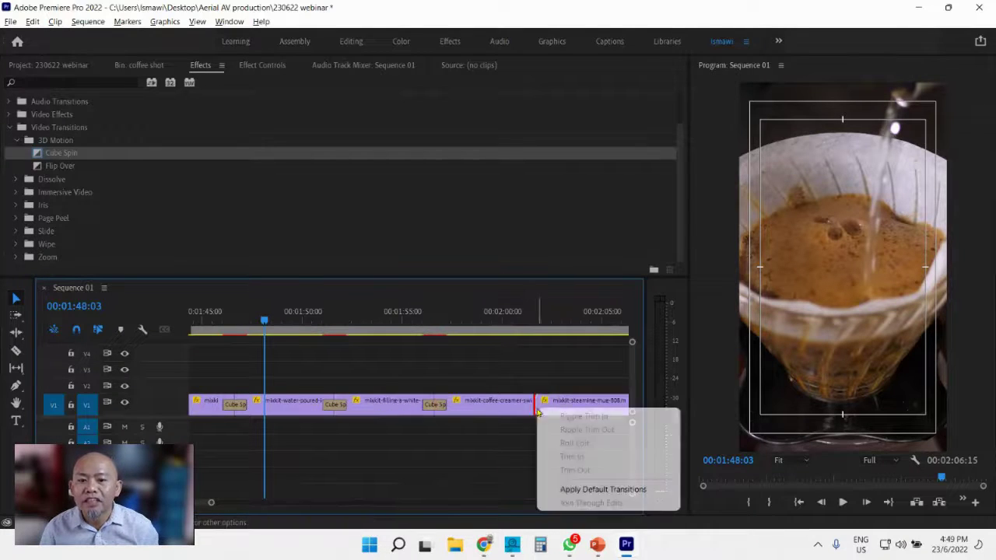
left_click(583, 488)
- Apply the default Cube Spin transition at the end of the steaming-mug clip
left_click_drag(204, 503, 215, 503)
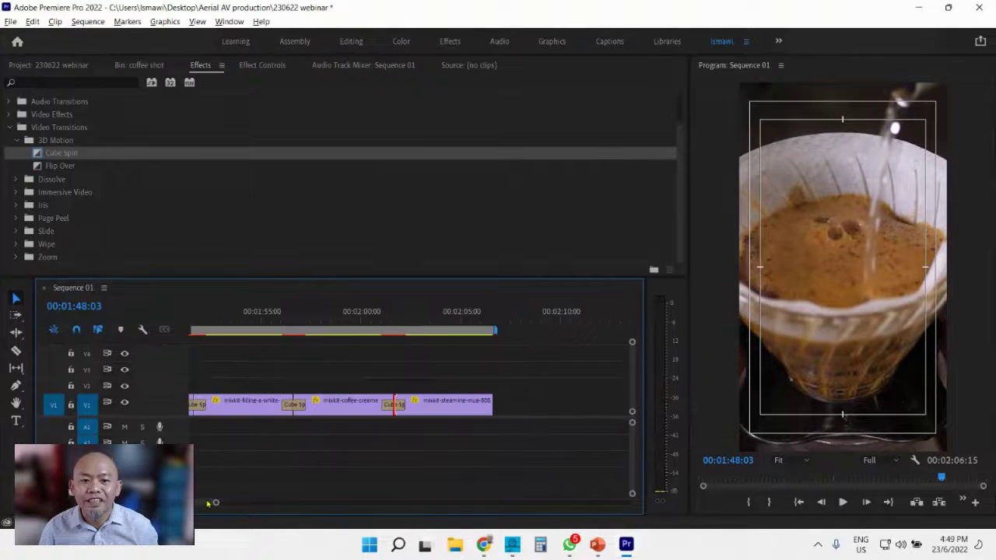
right_click(489, 405)
left_click(541, 487)
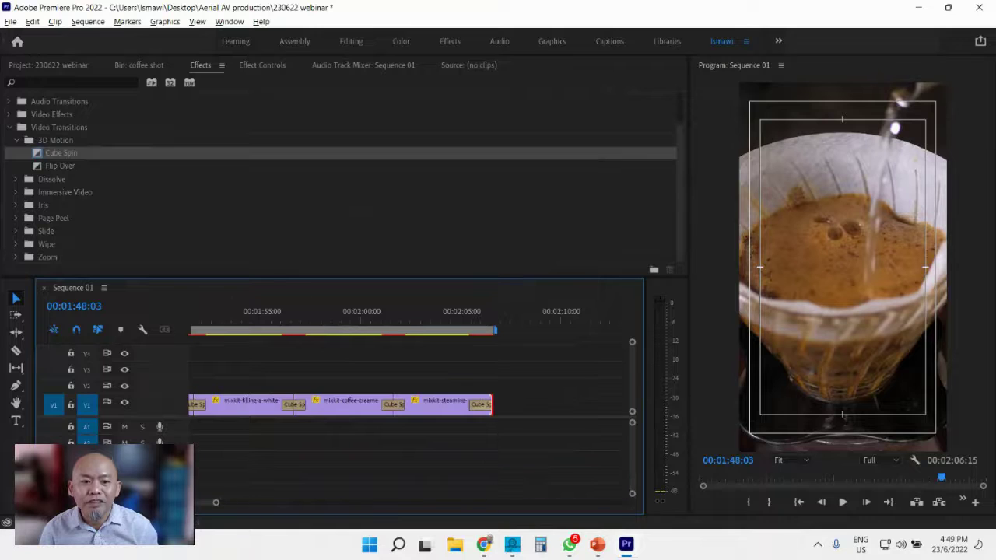
- Play the whole coffee clip montage from just before its first clip to the end of the sequence to review all transitions
key("minus")
key("minus")
key("minus")
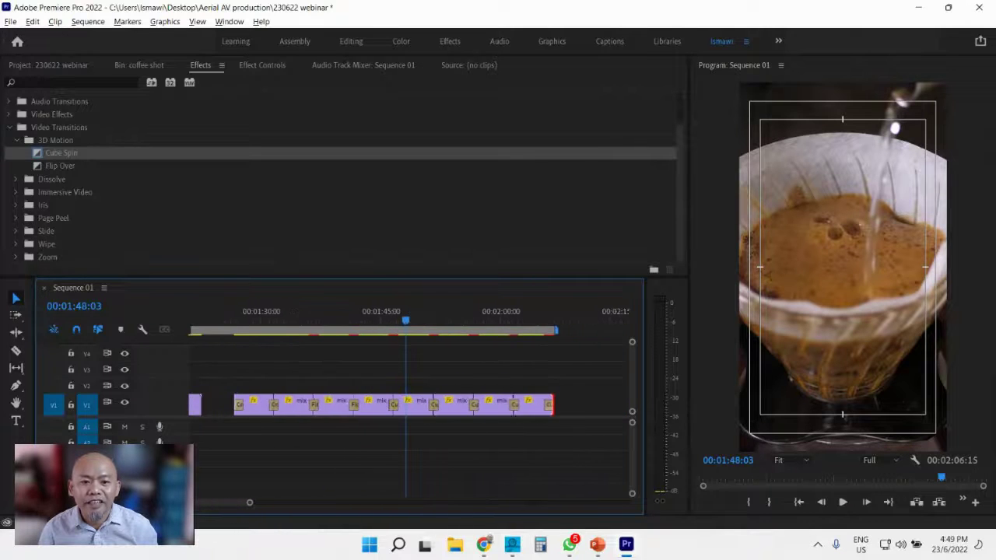
left_click(238, 317)
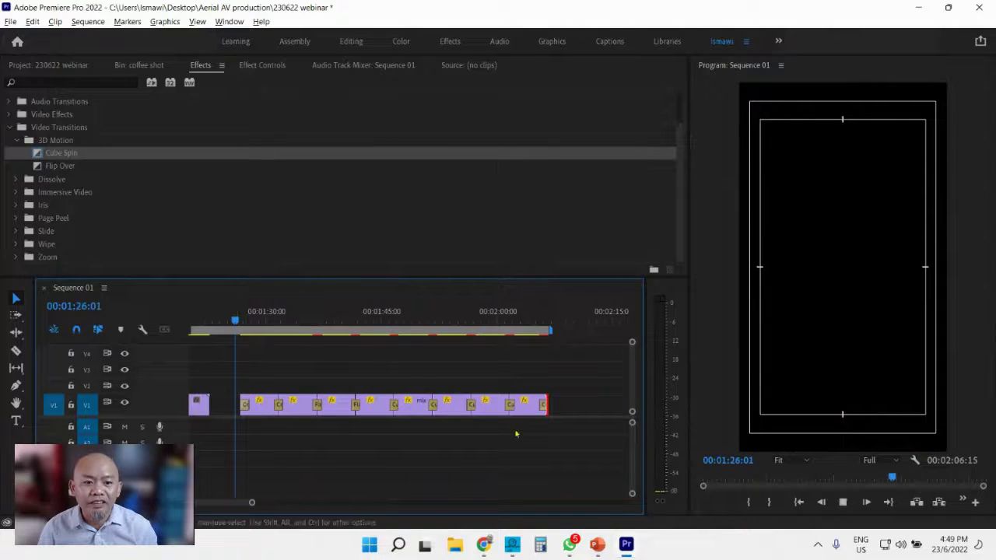
key("space")
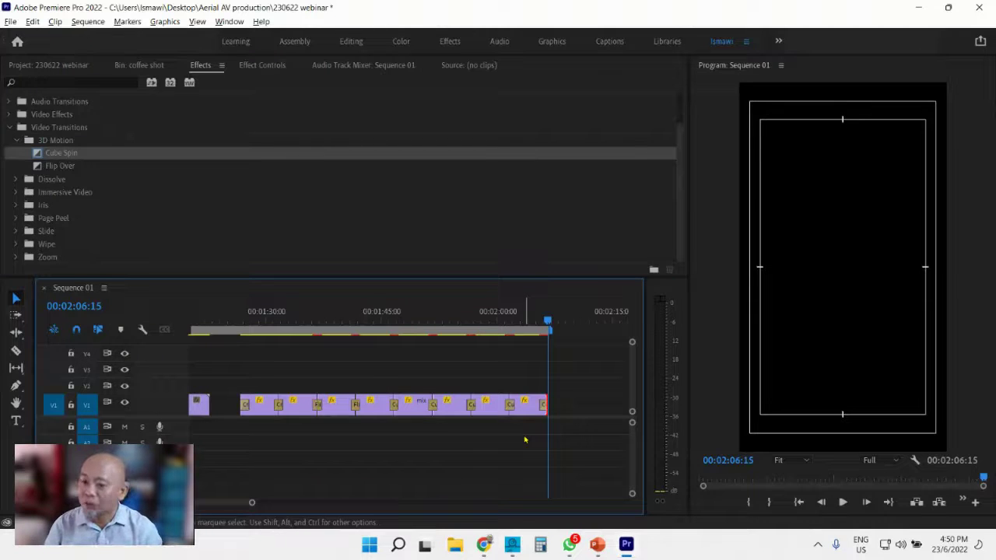
- Set the Dissolve transition Cross Dissolve as the default video transition again
left_click(17, 141)
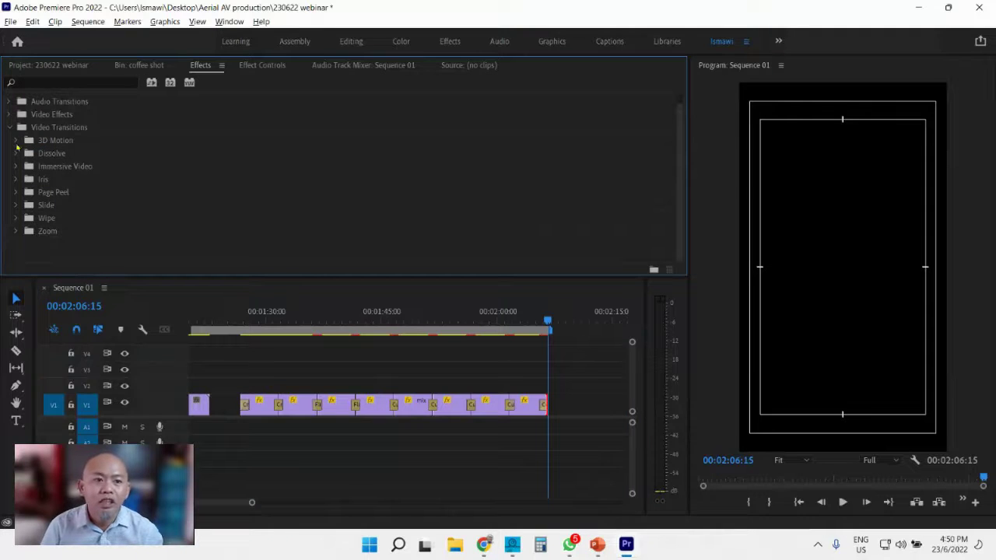
left_click(17, 155)
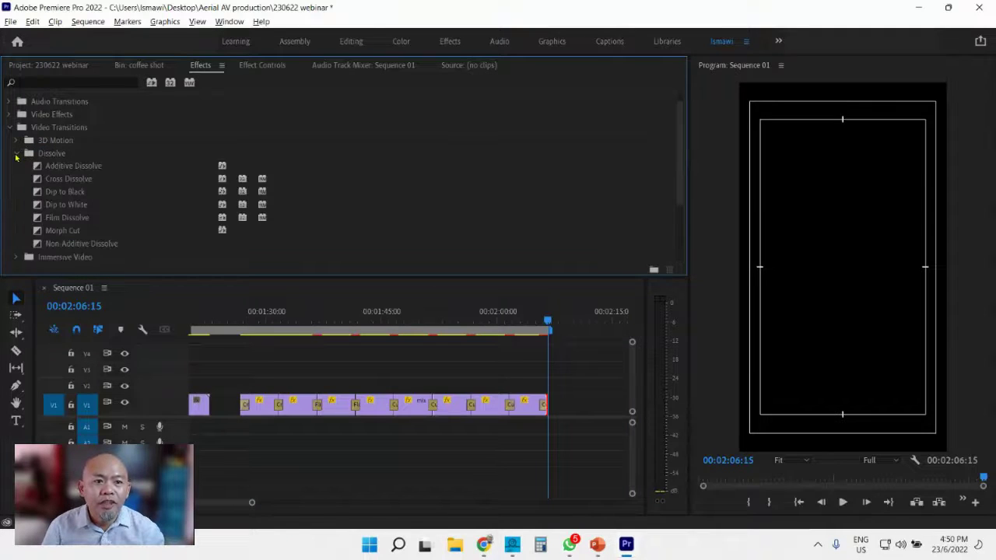
right_click(91, 180)
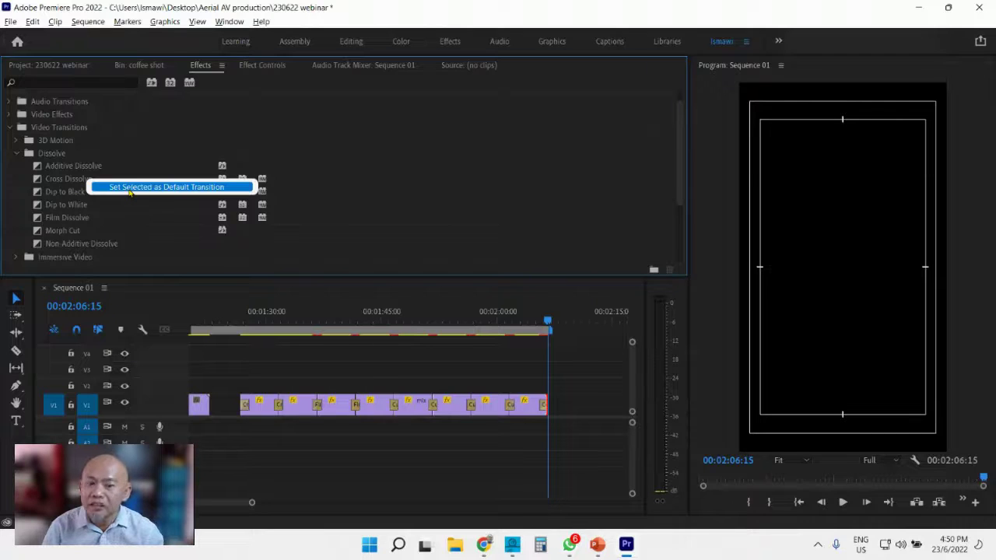
left_click(130, 188)
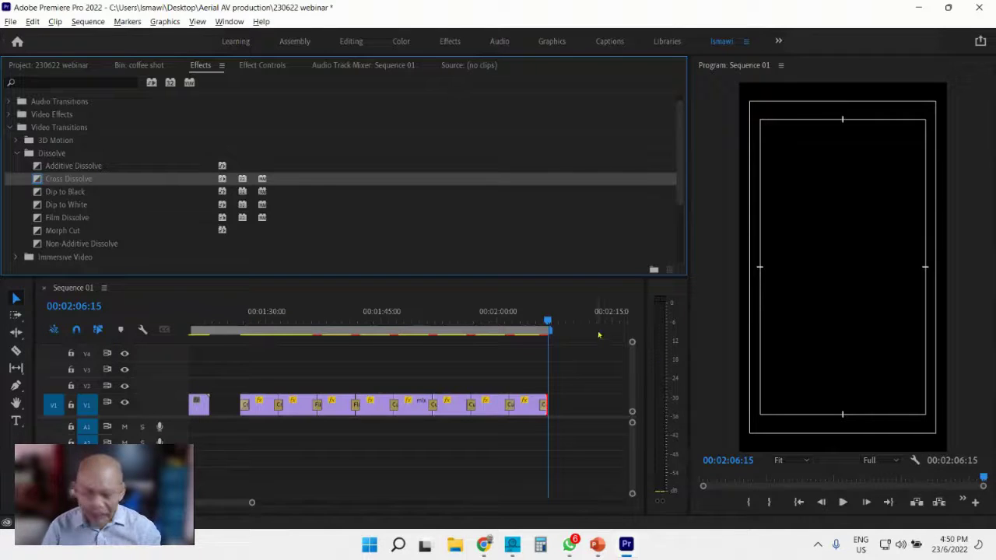
- Switch to the PowerPoint slide show and go back to slide 3, the Video Editing Tips & Techniques overview
key("super+Tab")
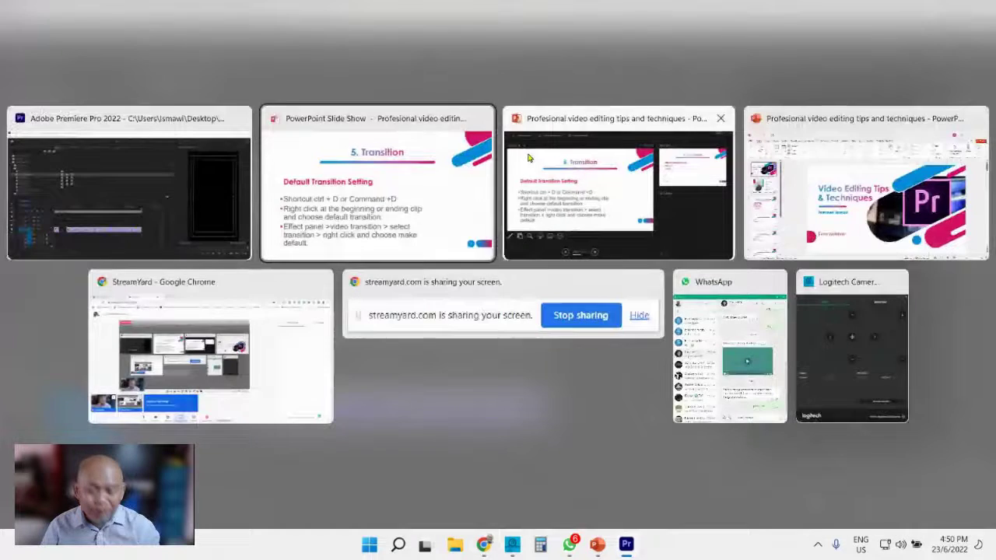
left_click(360, 177)
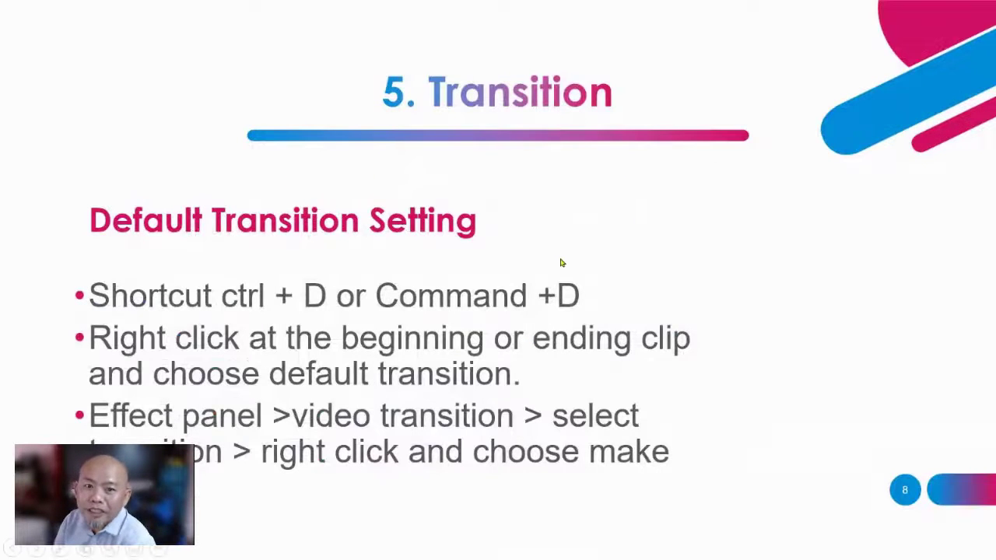
key("End")
key("3")
key("Return")
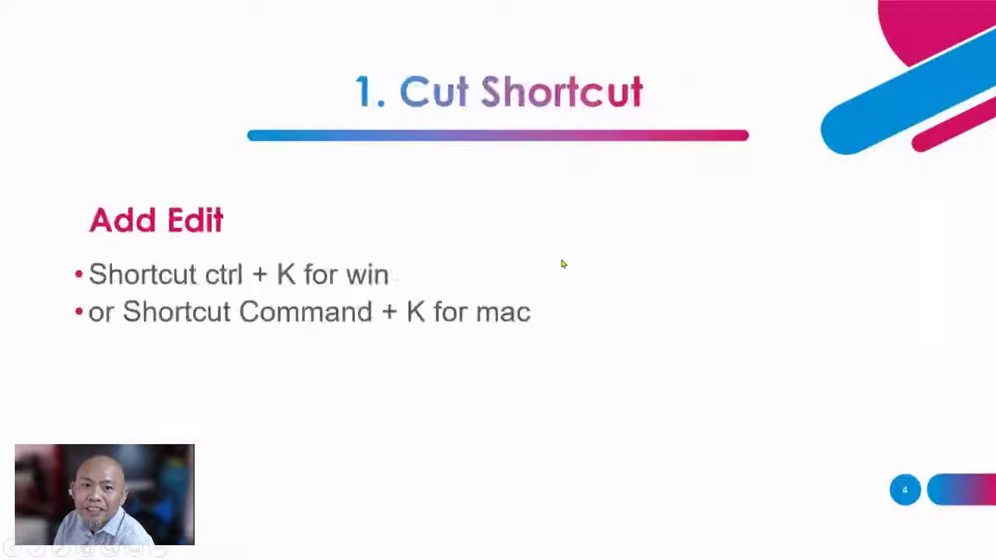
key("Home")
key("Right")
key("Right")
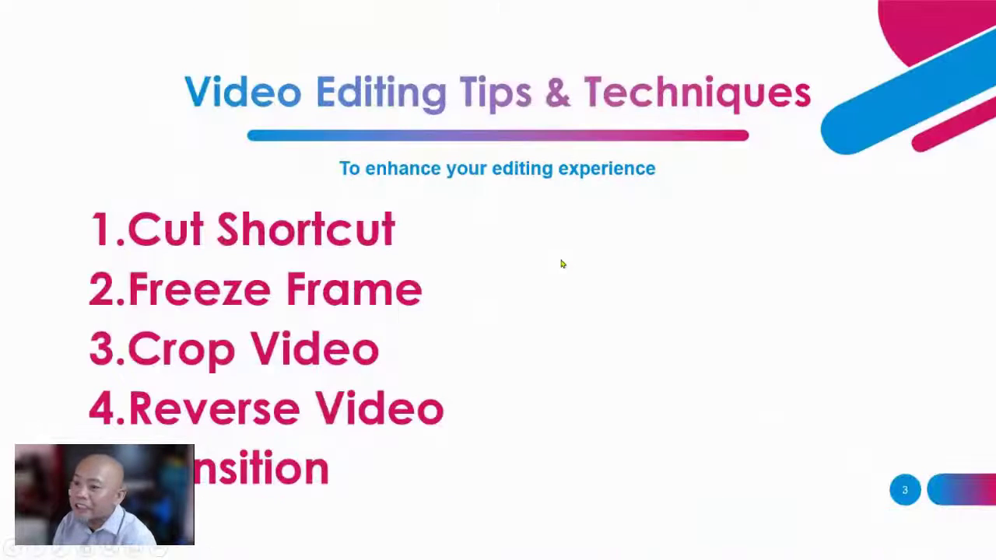